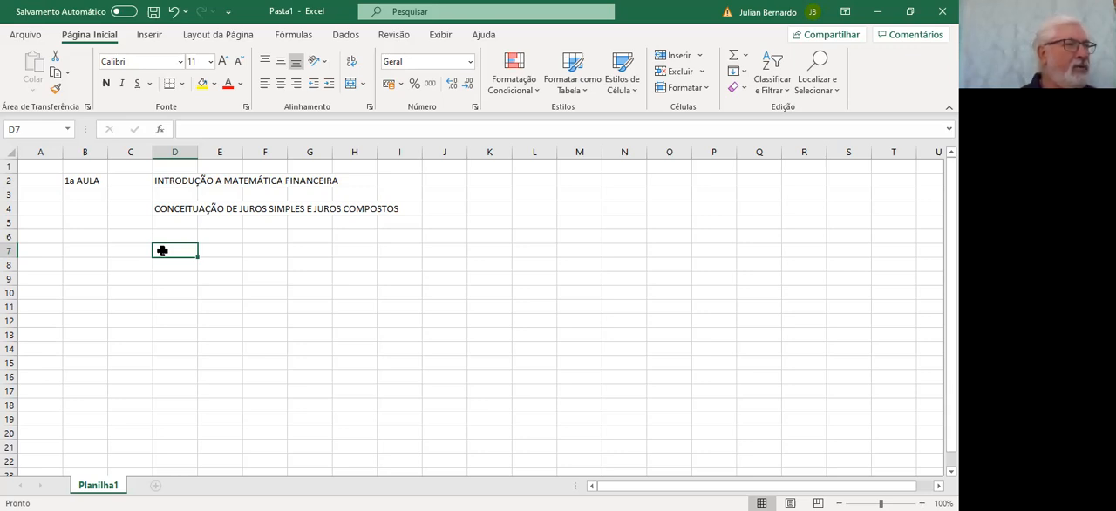
# Enter the heading "CONCEITUAÇÃO DE JUROS SIMPLES" in cell D7
pyautogui.write('CONCEITUAÇÃO DE JUROS SIMPLES')
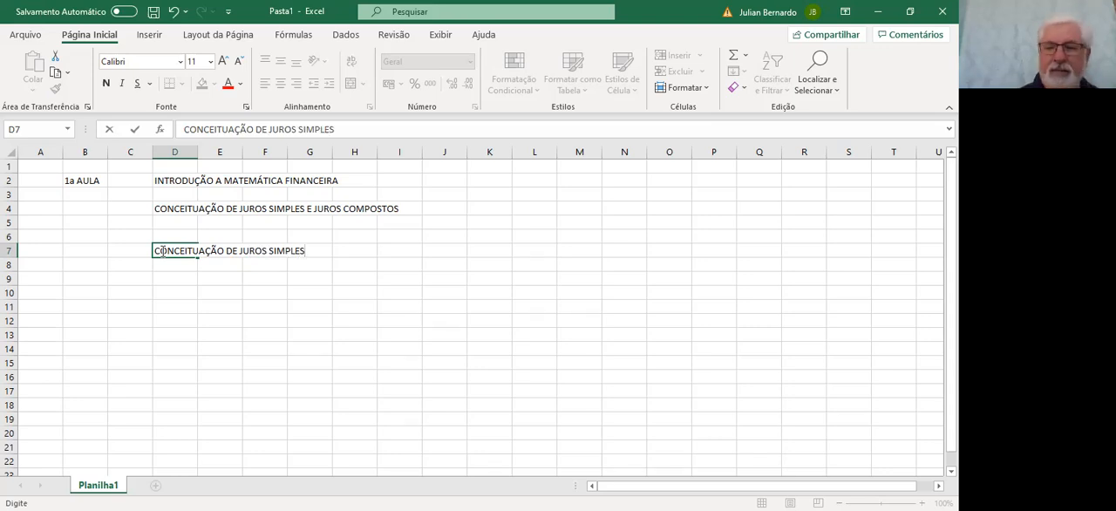
pyautogui.press('Return')
pyautogui.press('Return')
pyautogui.press('Return')
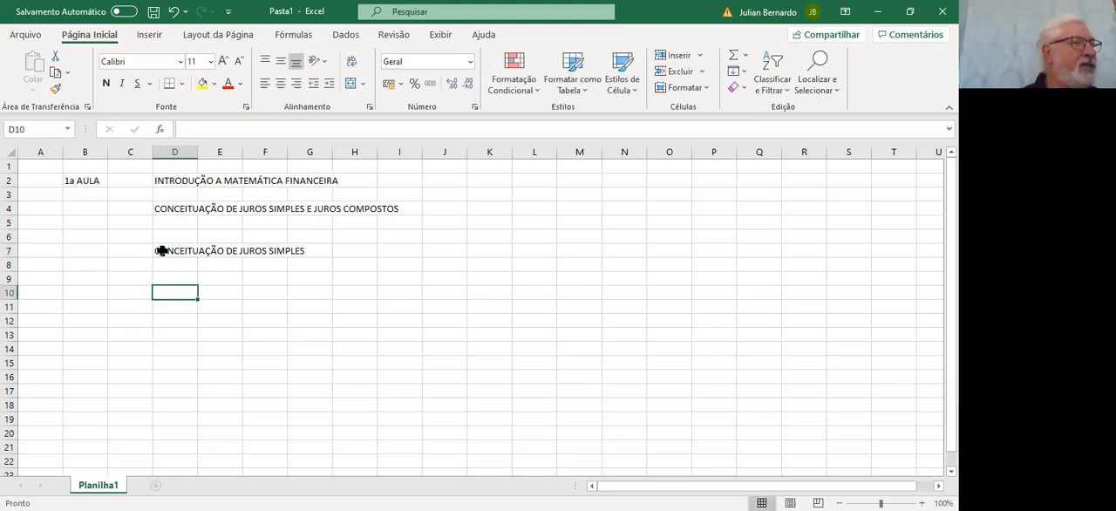
# Write the definition "Os juros acrescentados sempre ao final da aplicação" in cell D10
pyautogui.write('O')
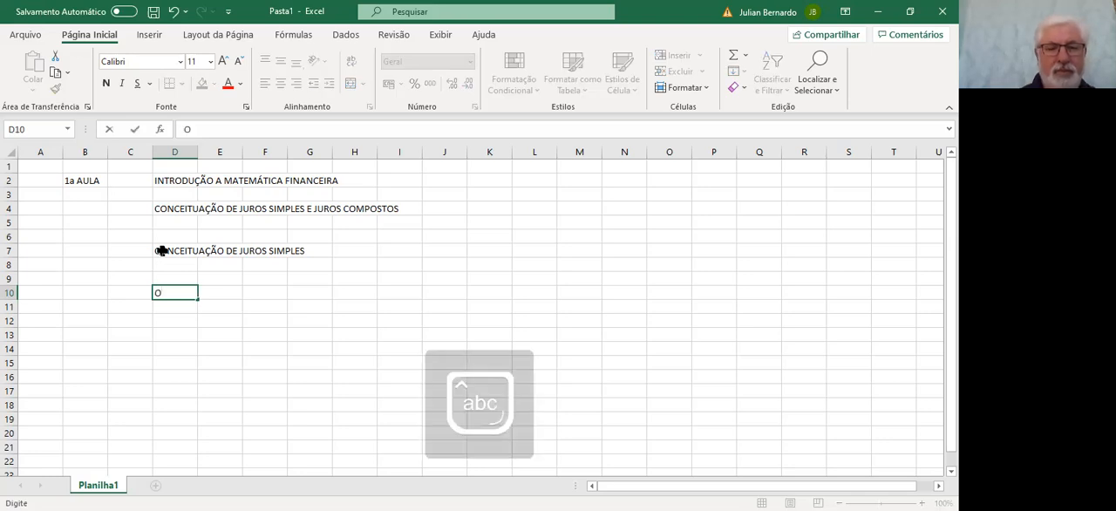
pyautogui.write('s juros a')
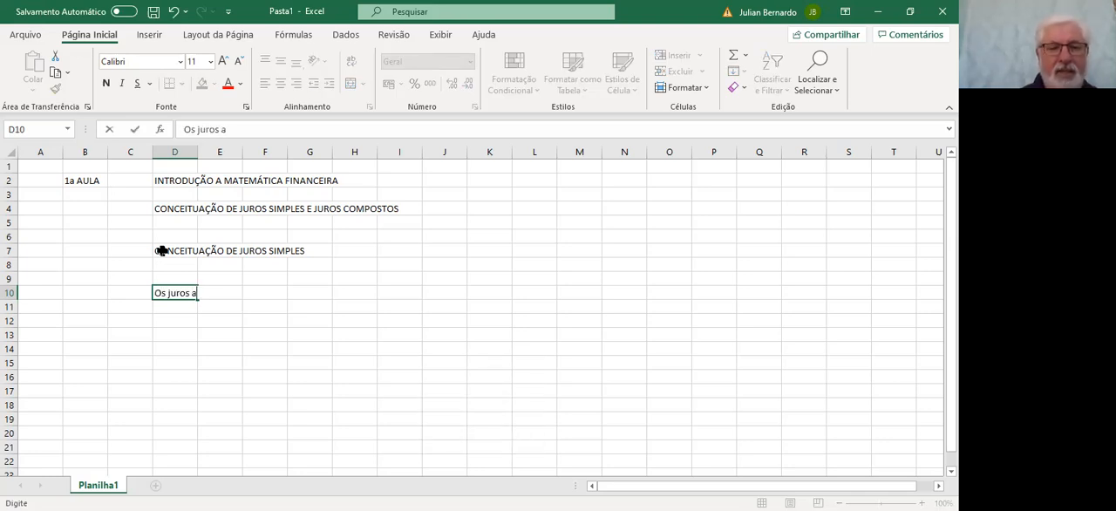
pyautogui.write('crescentados')
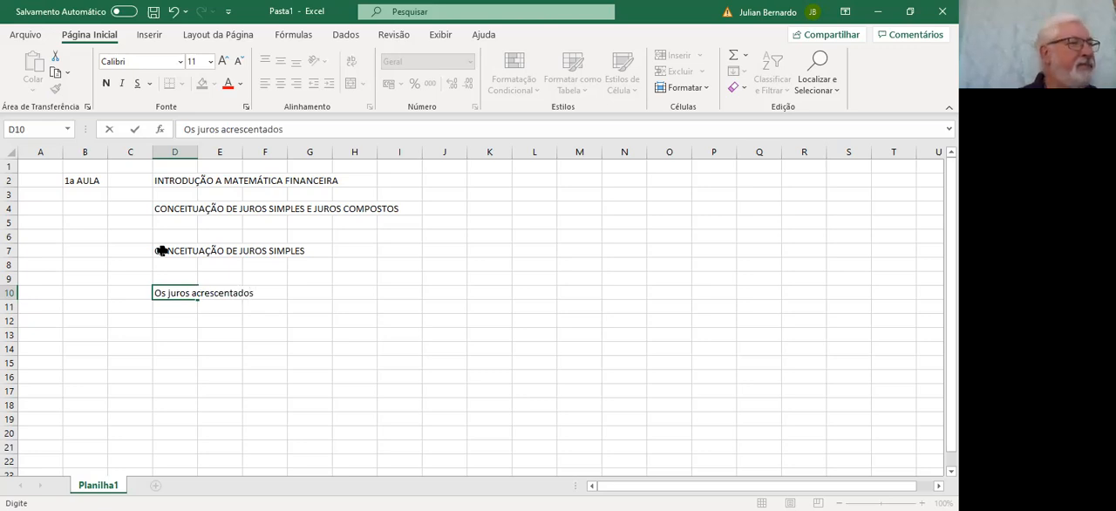
pyautogui.write(' sempre a')
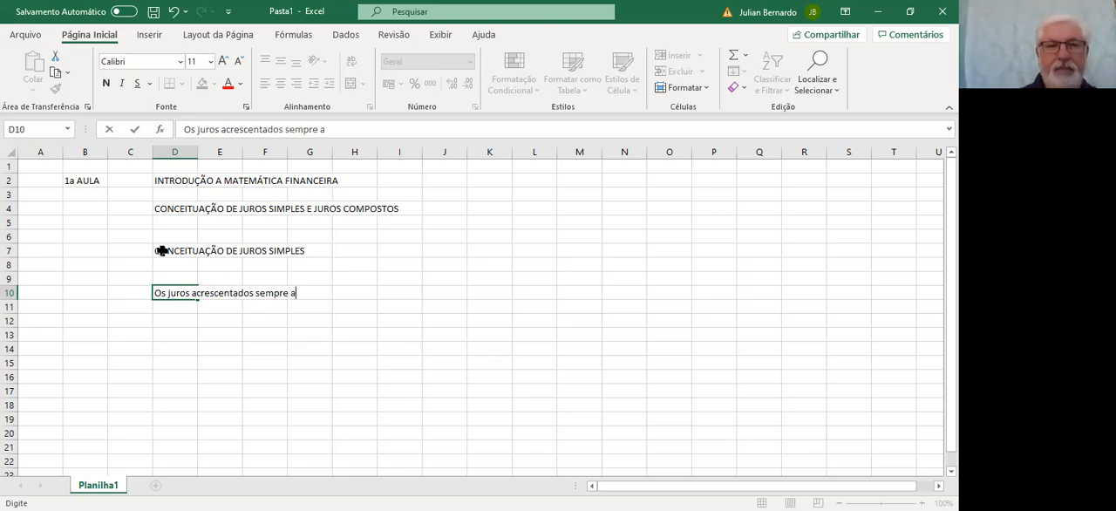
pyautogui.write('o final')
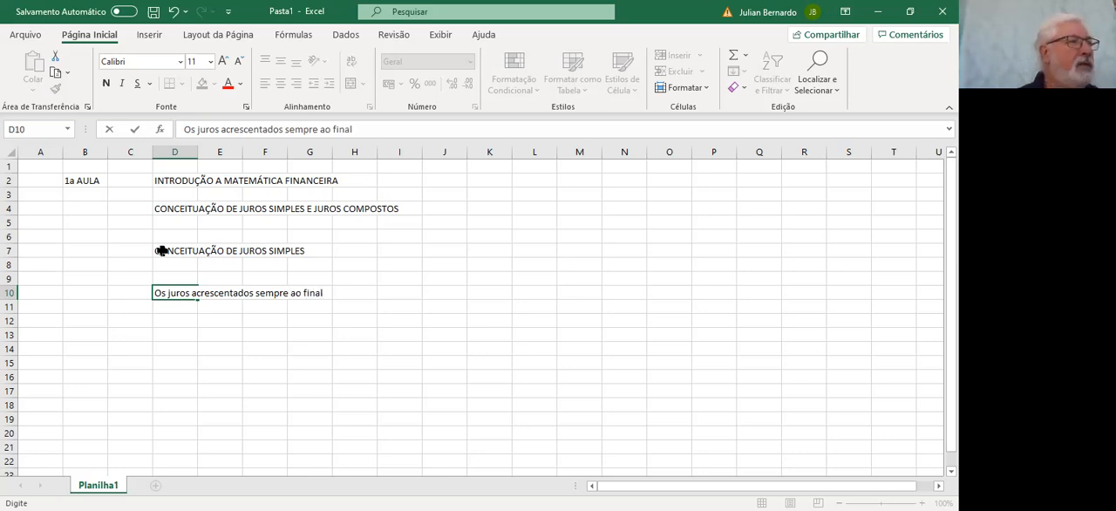
pyautogui.write(' do')
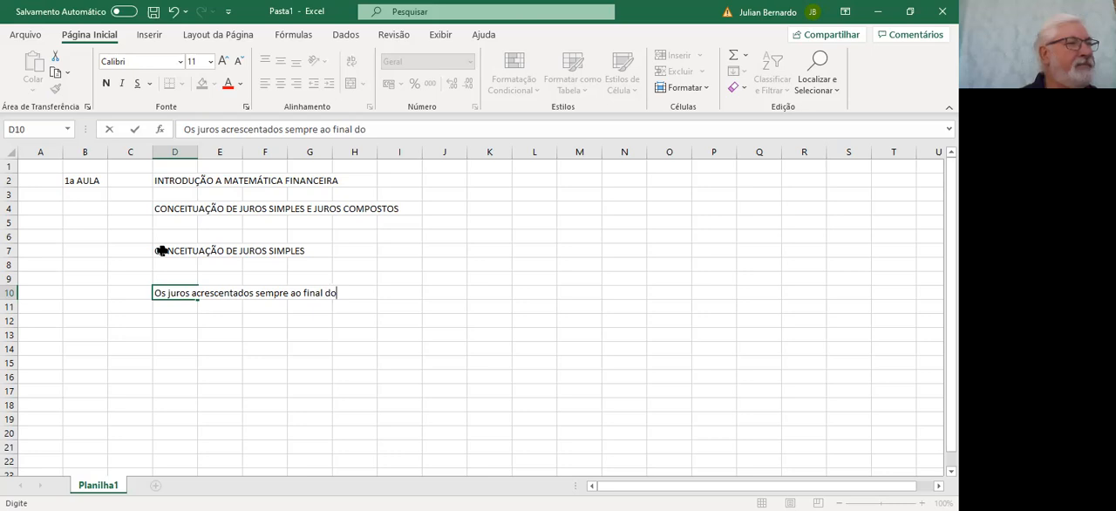
pyautogui.press('BackSpace')
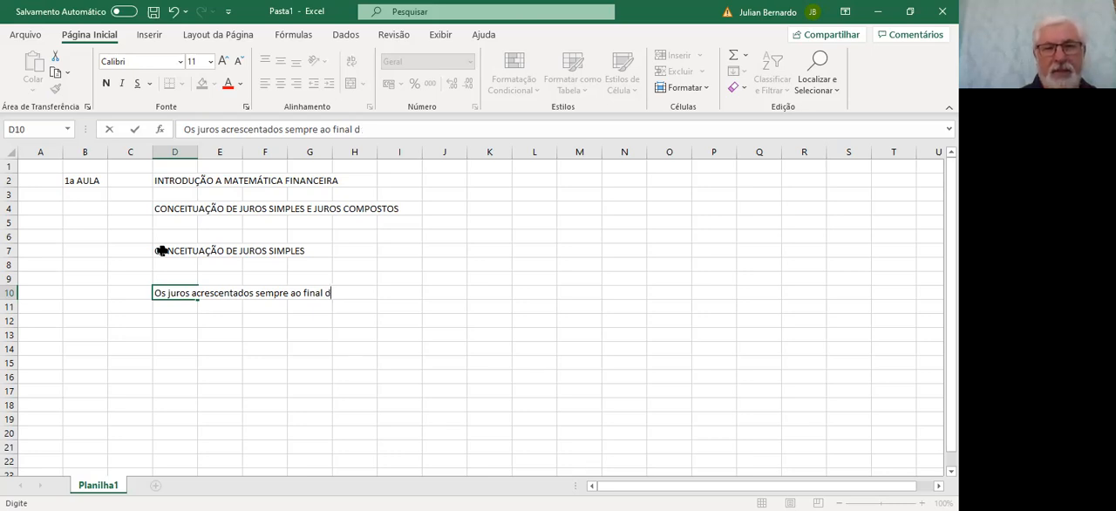
pyautogui.press('BackSpace')
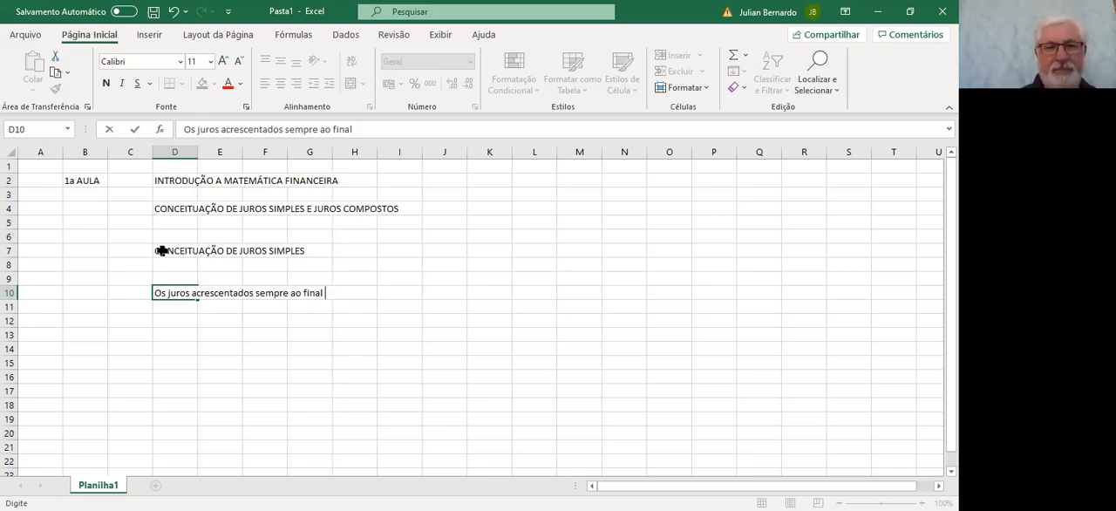
pyautogui.write('da ap')
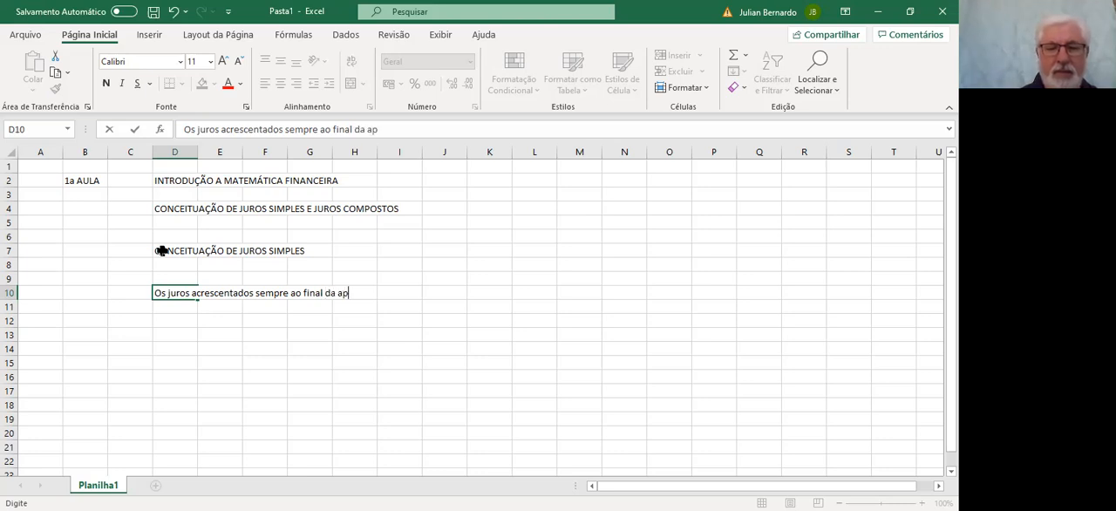
pyautogui.write('licação')
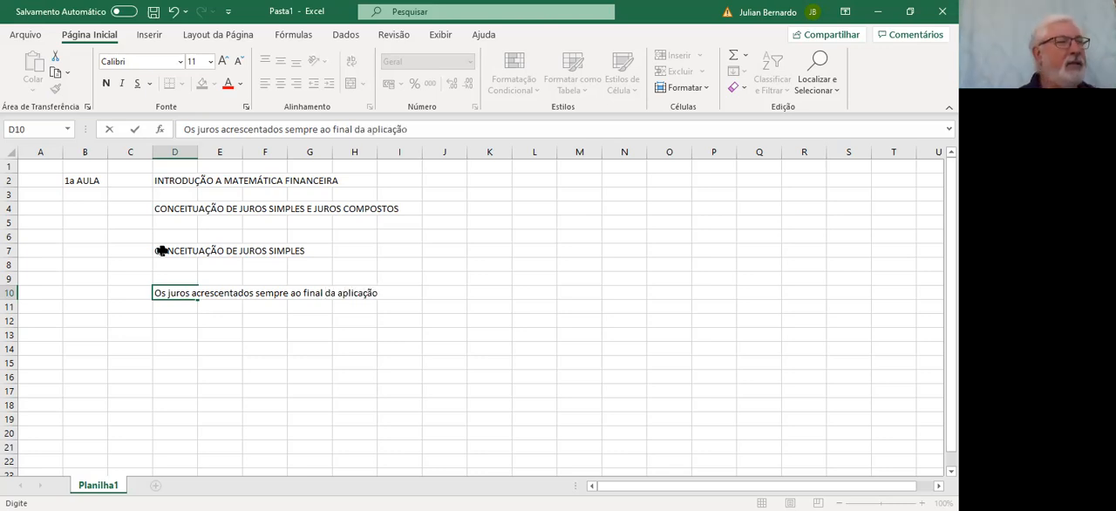
pyautogui.press('Return')
pyautogui.press('Return')
pyautogui.press('Return')
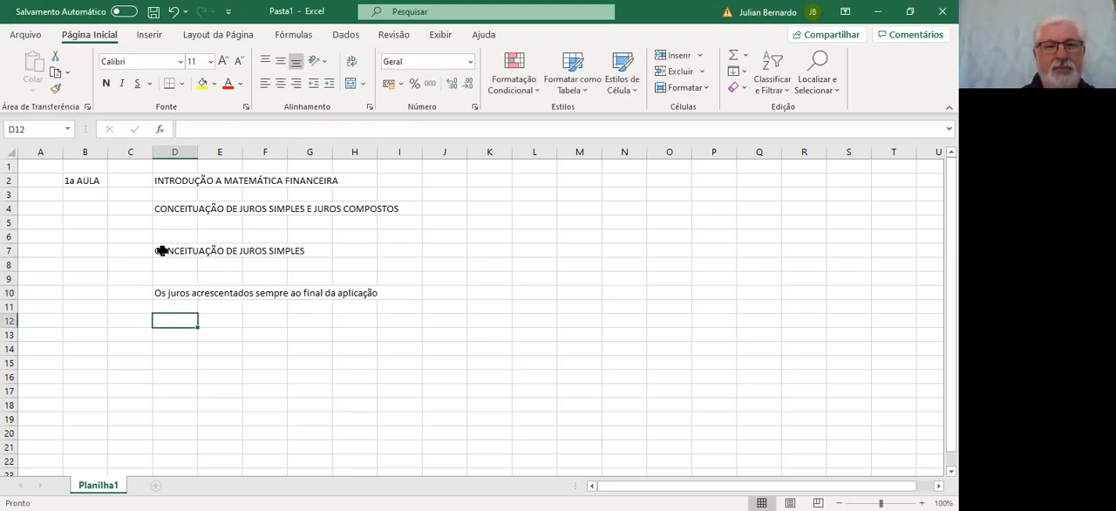
pyautogui.press('Return')
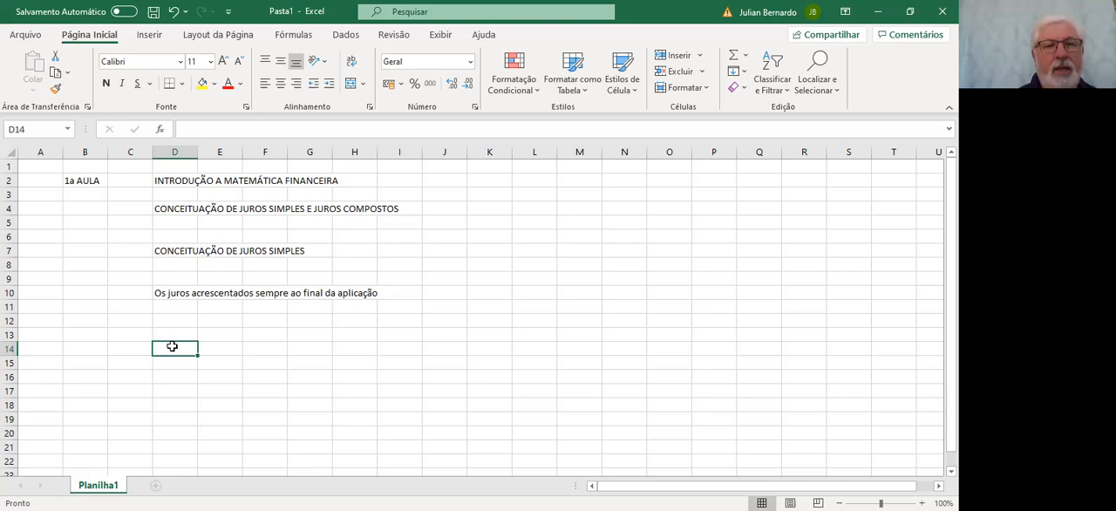
# Draw a timeline by applying a bottom border to cells D14 through J14
pyautogui.moveTo(179, 346); pyautogui.dragTo(436, 346)
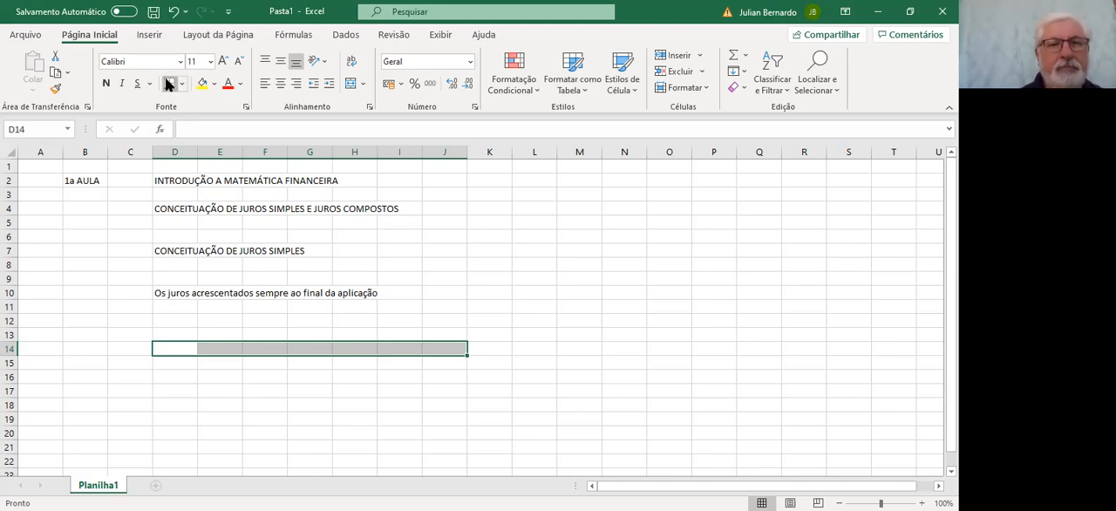
pyautogui.click(169, 83)
pyautogui.click(192, 395)
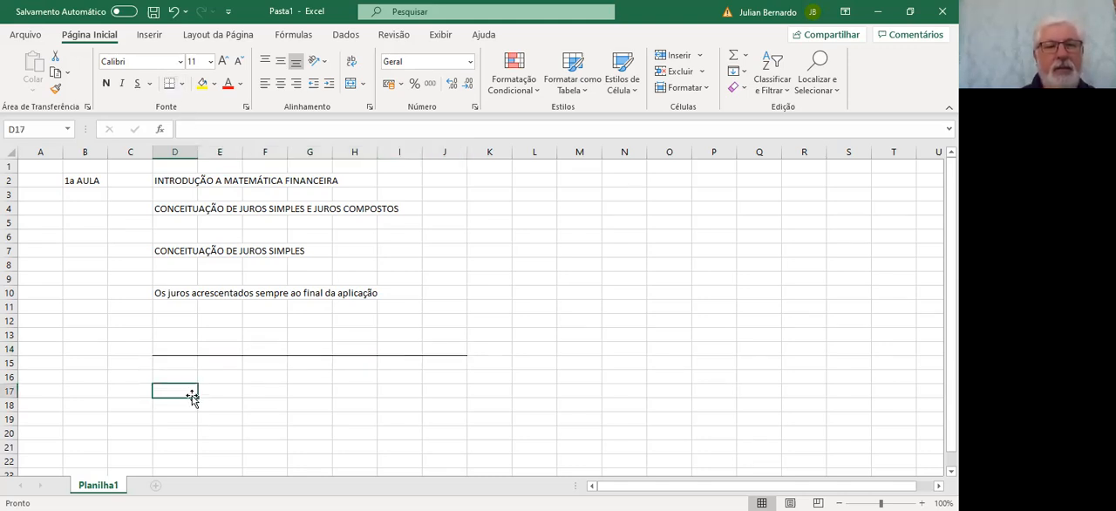
# Label the timeline's ends with period 0 in cell C15 and period 1 in cell J15
pyautogui.click(134, 365)
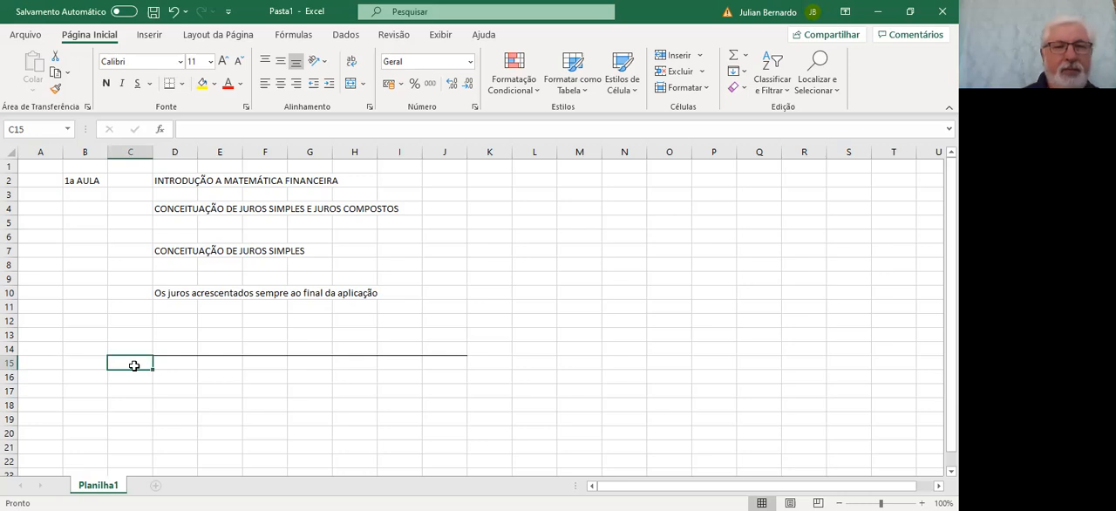
pyautogui.write('0')
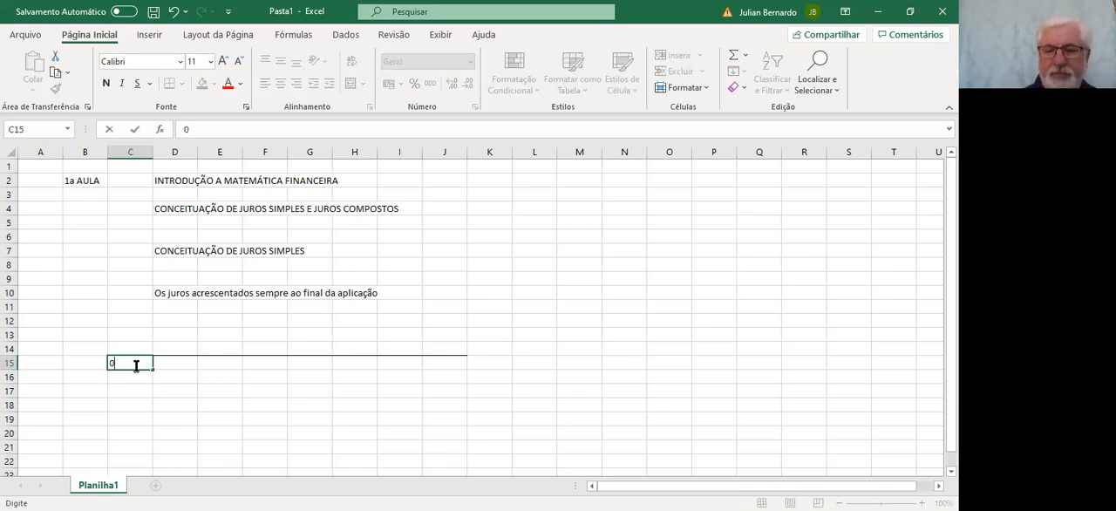
pyautogui.press('Return')
pyautogui.press('Up')
pyautogui.press('Right')
pyautogui.press('Right')
pyautogui.press('Right')
pyautogui.press('Right')
pyautogui.press('Right')
pyautogui.press('Right')
pyautogui.press('Right')
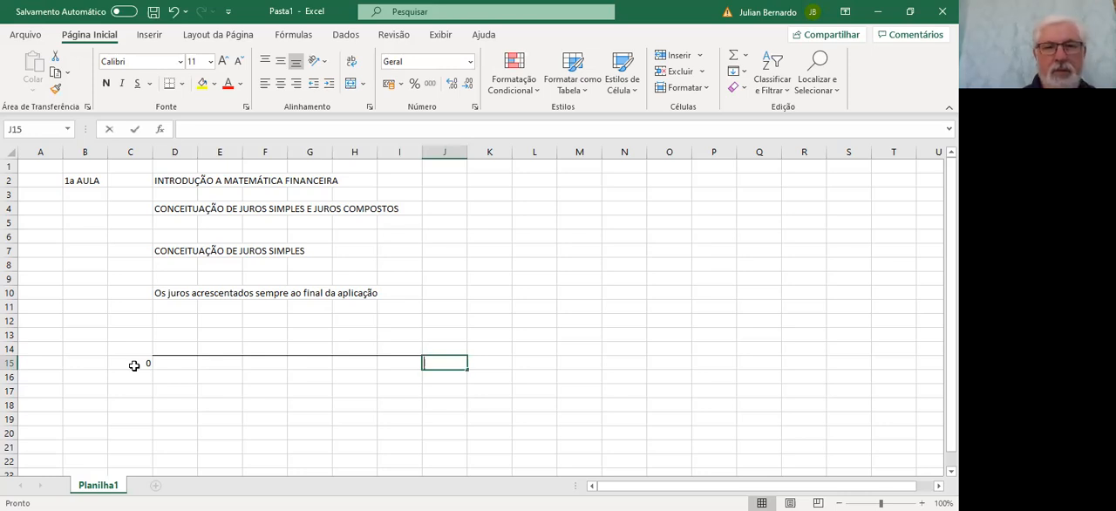
pyautogui.write('1')
pyautogui.press('Right')
# Enter 1000 in cell C14 at the timeline's start and format it as R$ currency
pyautogui.press('Left')
pyautogui.press('Left')
pyautogui.press('Left')
pyautogui.press('Left')
pyautogui.press('Left')
pyautogui.press('Left')
pyautogui.press('Left')
pyautogui.press('Left')
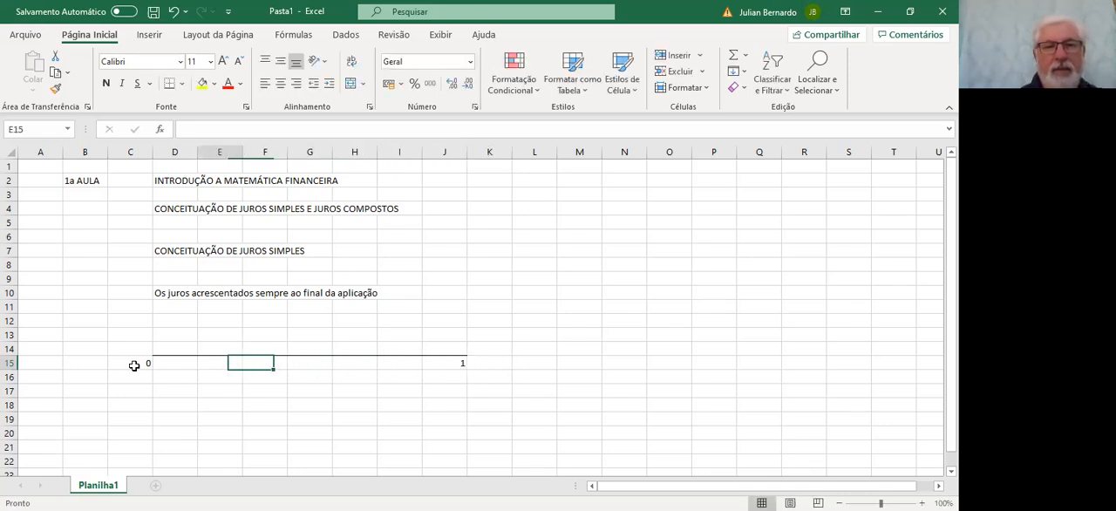
pyautogui.press('Up')
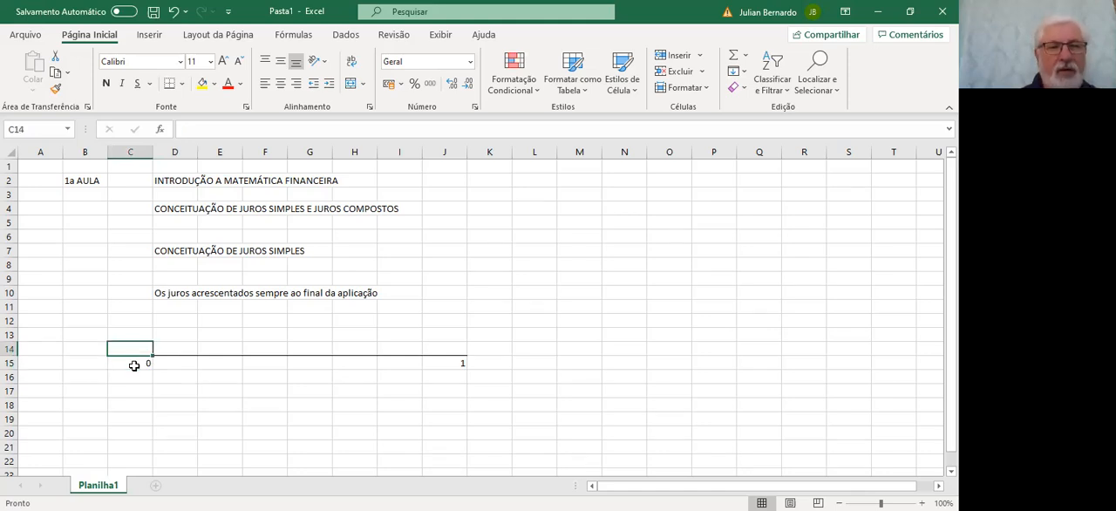
pyautogui.write('1000')
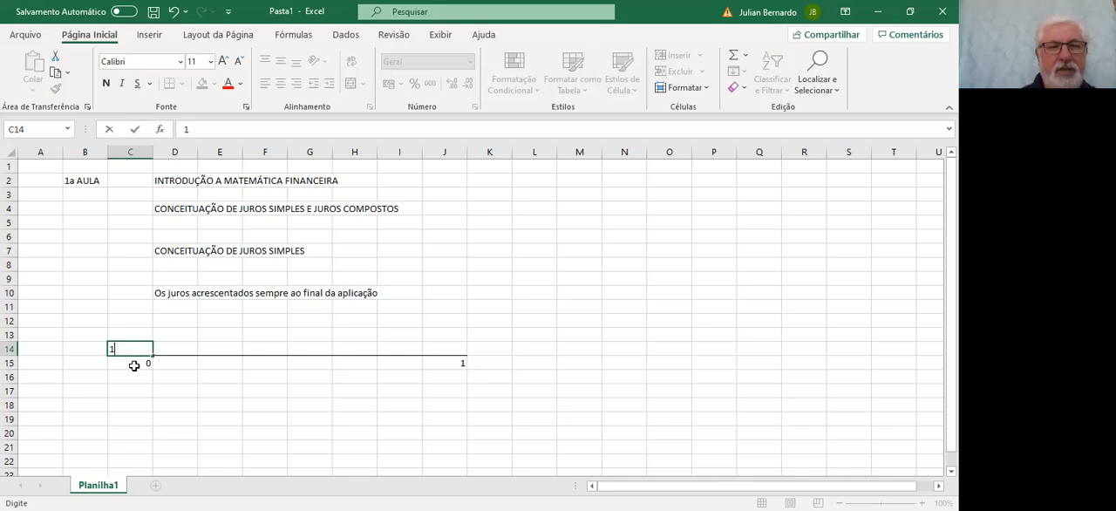
pyautogui.hotkey('ctrl', 'Return')
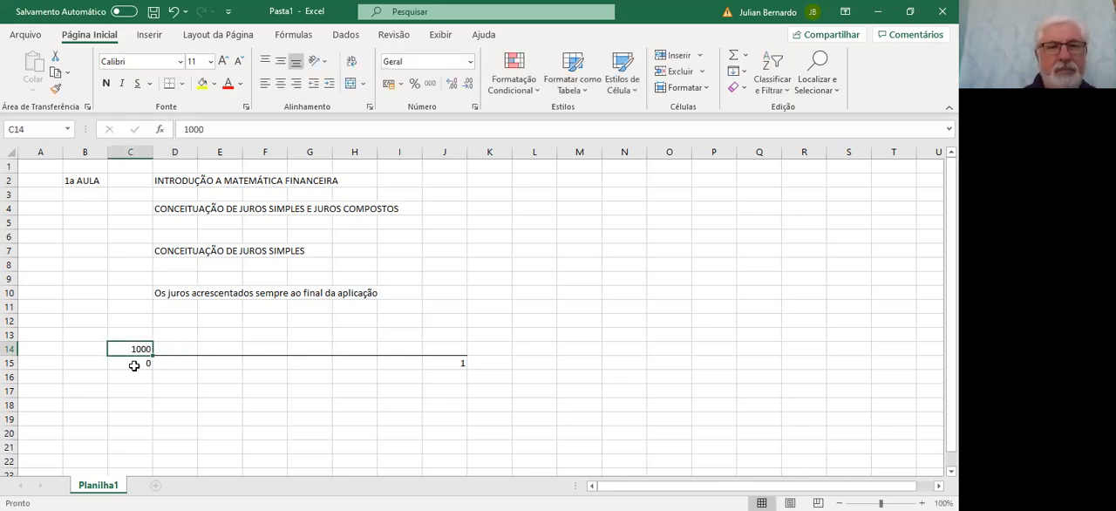
pyautogui.click(387, 87)
# Enter 1000 in cell K14 at the timeline's end and apply the R$ accounting format
pyautogui.press('Right')
pyautogui.press('Right')
pyautogui.press('Right')
pyautogui.press('Right')
pyautogui.press('Right')
pyautogui.press('Right')
pyautogui.press('Right')
pyautogui.press('Right')
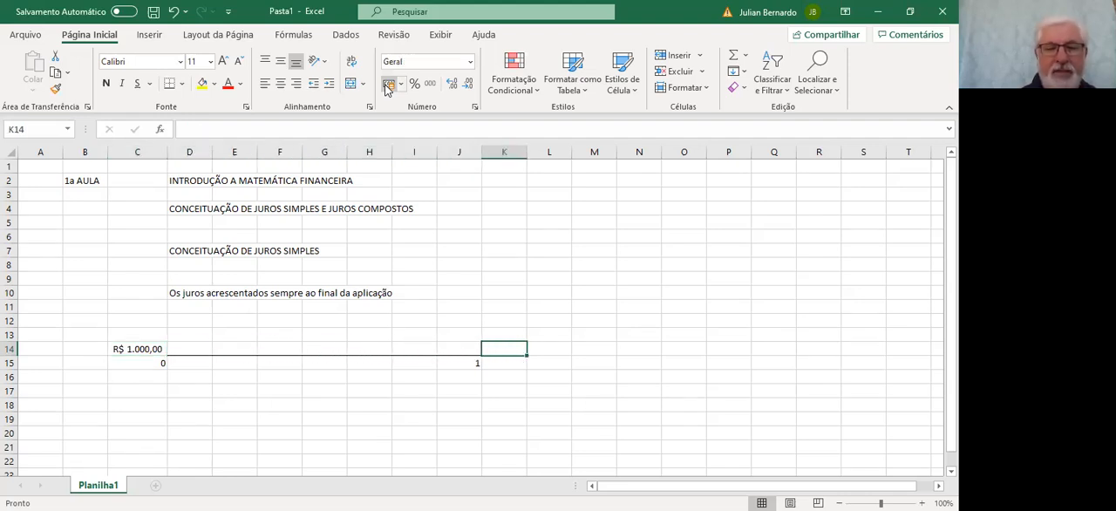
pyautogui.write('1000')
pyautogui.press('Return')
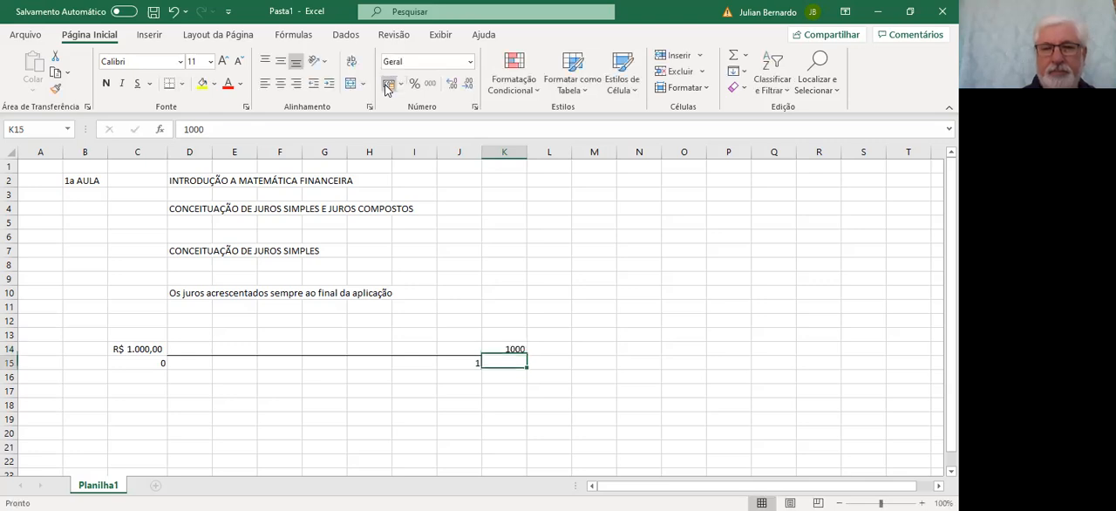
pyautogui.press('Up')
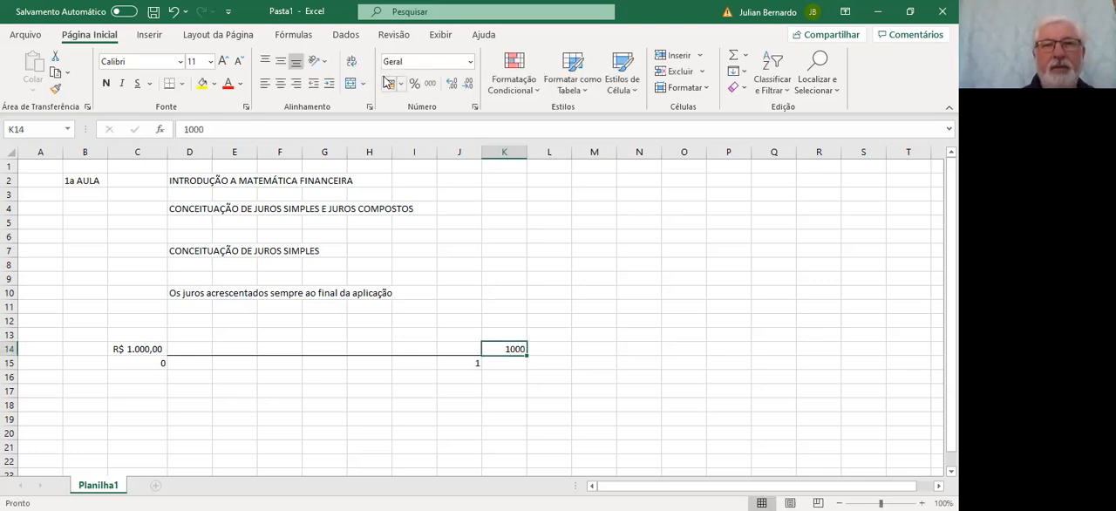
pyautogui.click(389, 83)
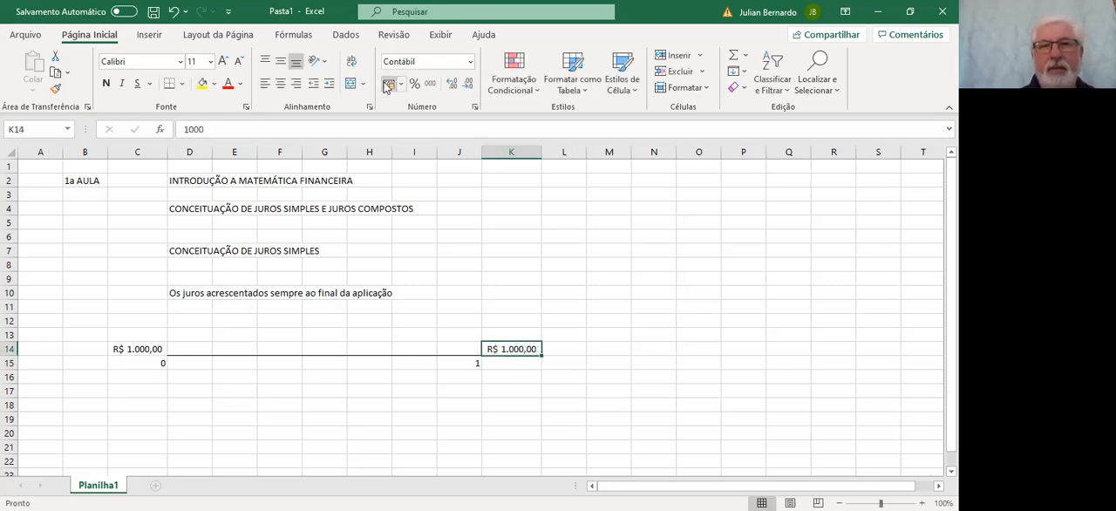
# Try to enter "+ juros" in cell L14 beside the final amount
pyautogui.click(555, 348)
pyautogui.write('+')
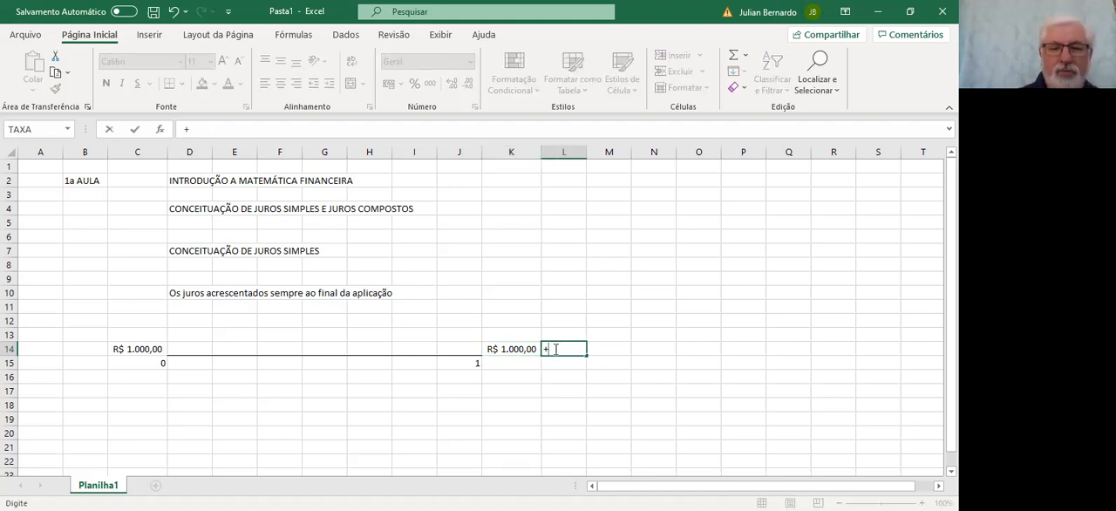
pyautogui.write('juros')
pyautogui.press('Return')
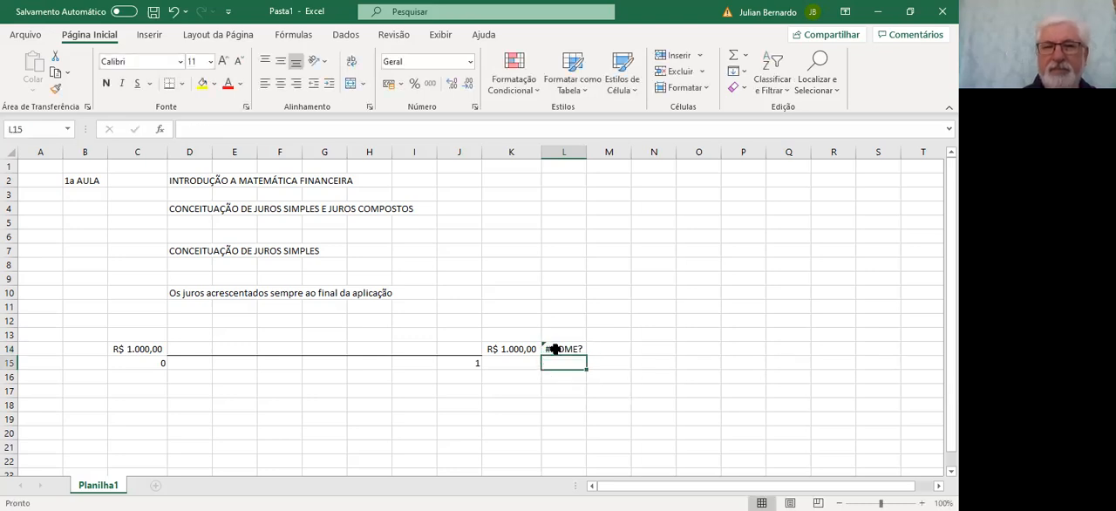
# Enter the text "mais os juros" in cell L14, replacing its contents
pyautogui.click(555, 348)
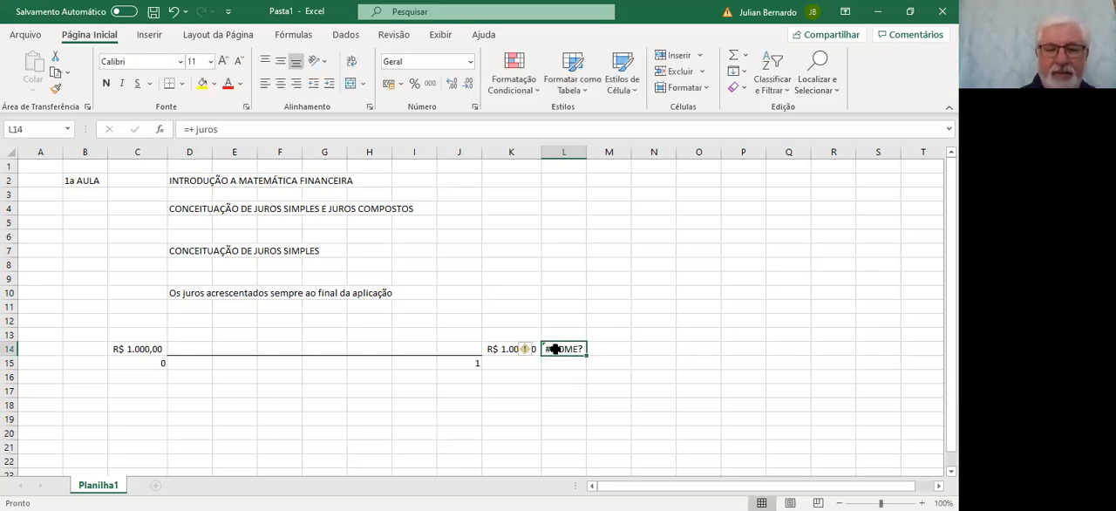
pyautogui.write('mais')
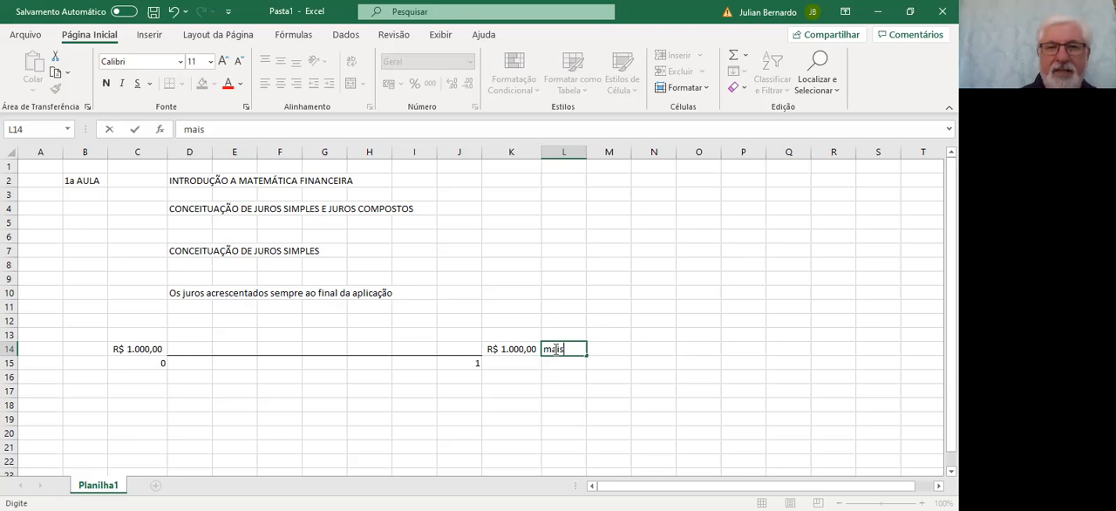
pyautogui.write(' os juros')
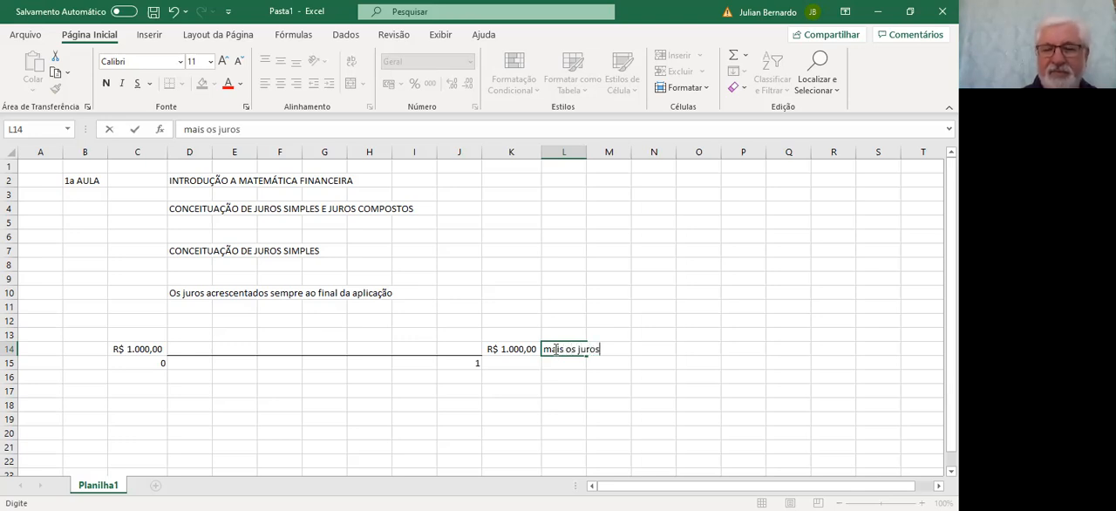
pyautogui.press('Return')
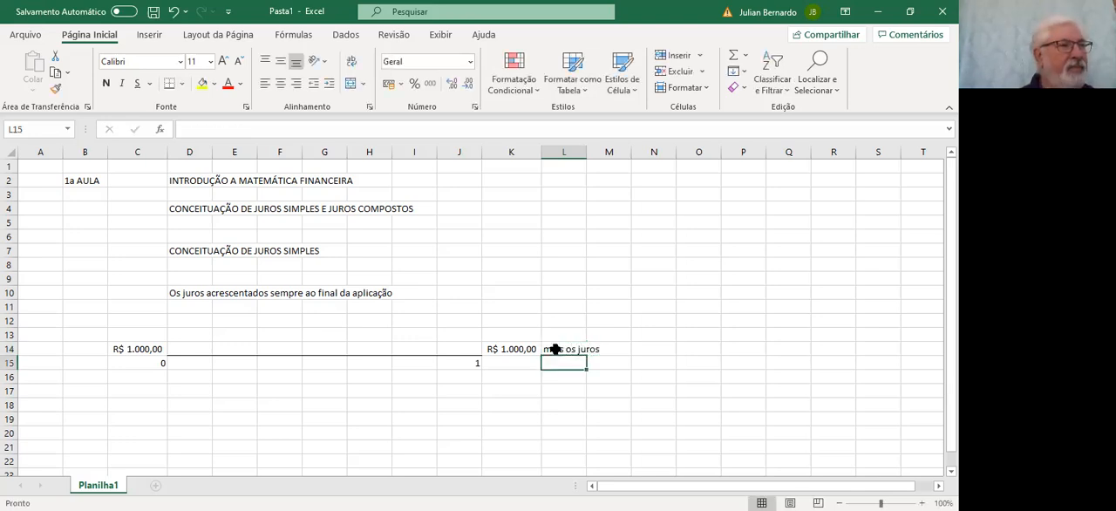
# Enter the label "VP" in cell C16 under the timeline's 0 and align it right
pyautogui.press('Left')
pyautogui.press('Left')
pyautogui.press('Left')
pyautogui.press('Left')
pyautogui.press('Left')
pyautogui.press('Left')
pyautogui.press('Left')
pyautogui.press('Left')
pyautogui.press('Left')
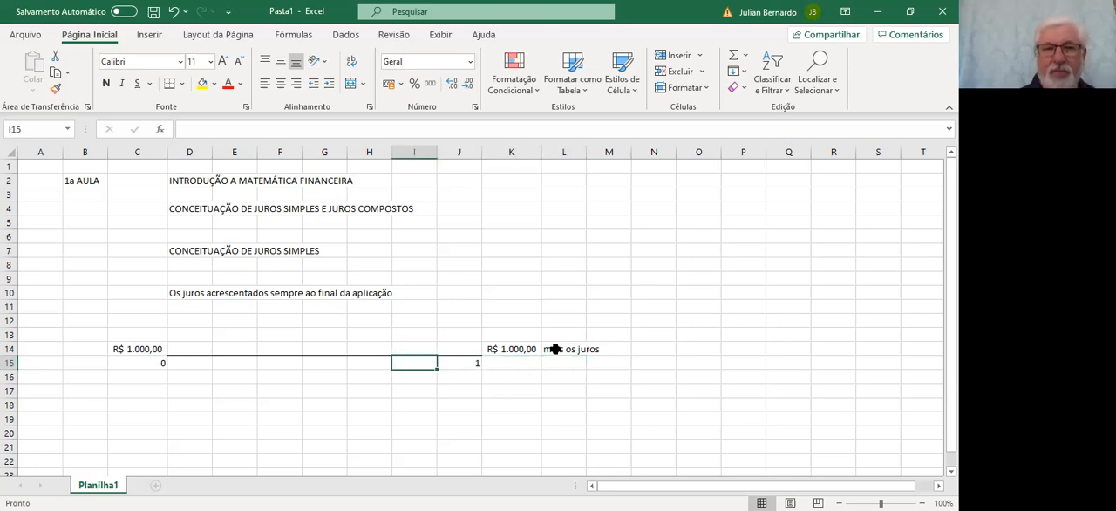
pyautogui.press('Down')
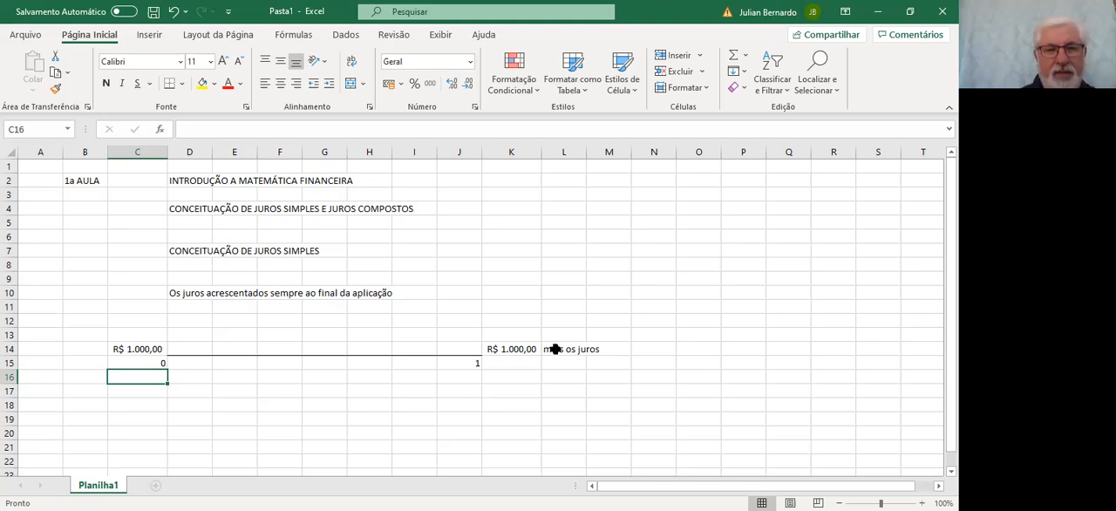
pyautogui.write('VP')
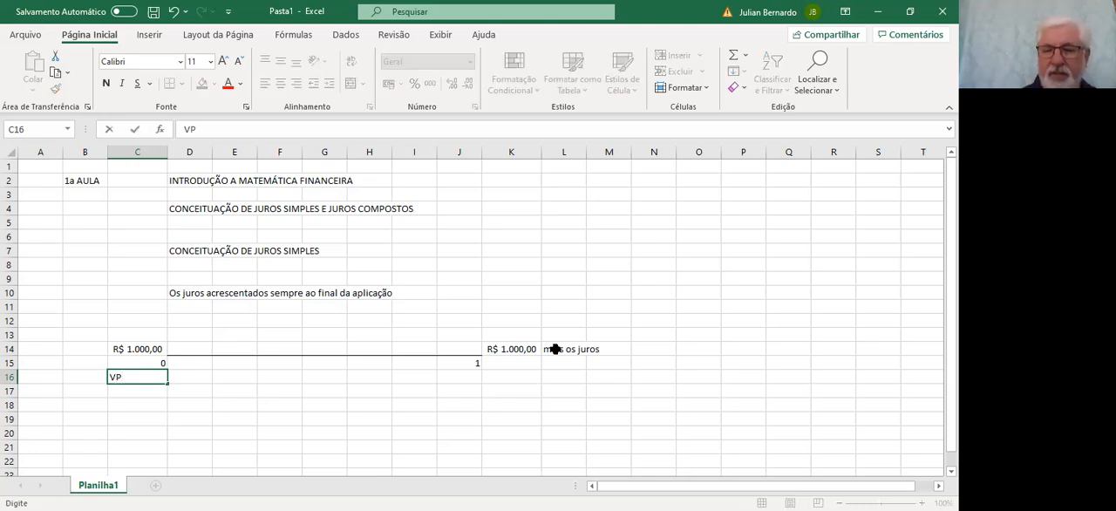
pyautogui.press('Tab')
pyautogui.press('Left')
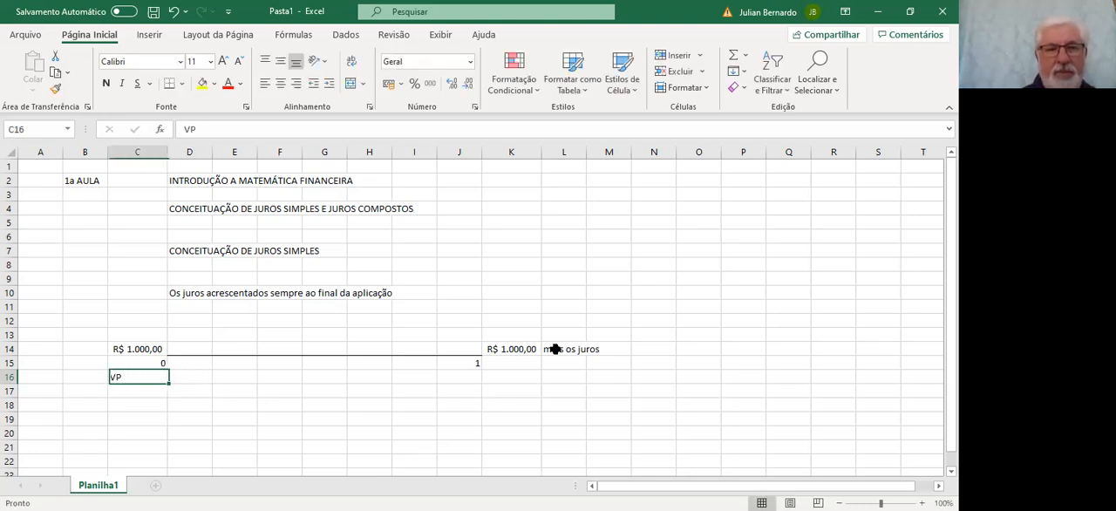
pyautogui.hscroll(3, 642, 177)
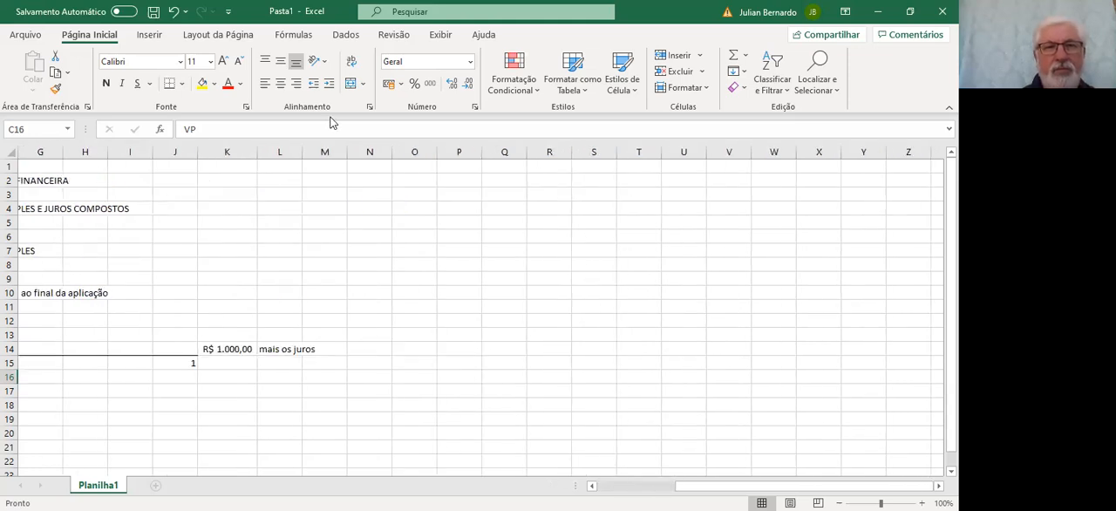
pyautogui.click(296, 82)
pyautogui.hscroll(-3, 523, 392)
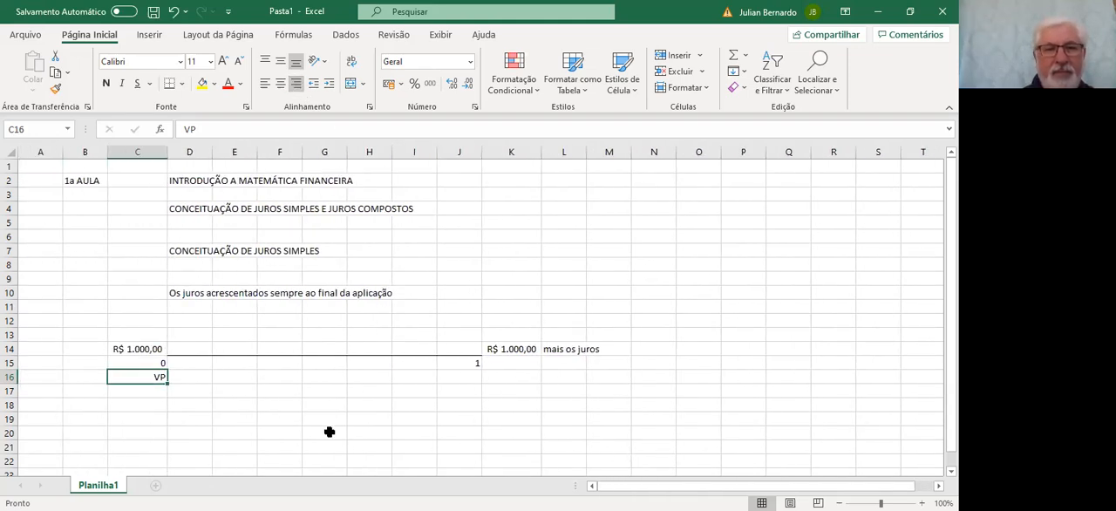
# Enter the label "VF" in cell J16 under the timeline's 1 and align it right
pyautogui.click(475, 378)
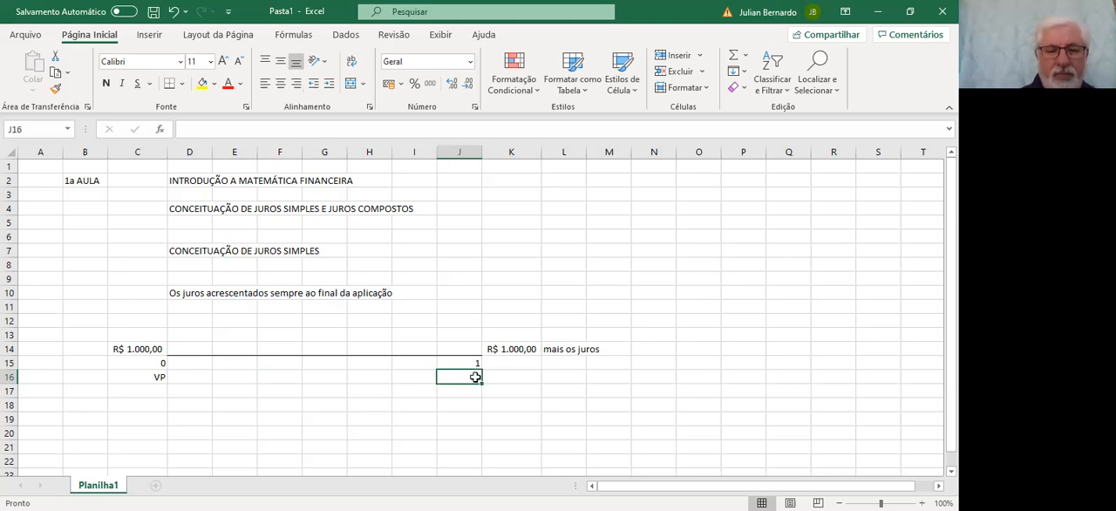
pyautogui.write('VF')
pyautogui.press('Return')
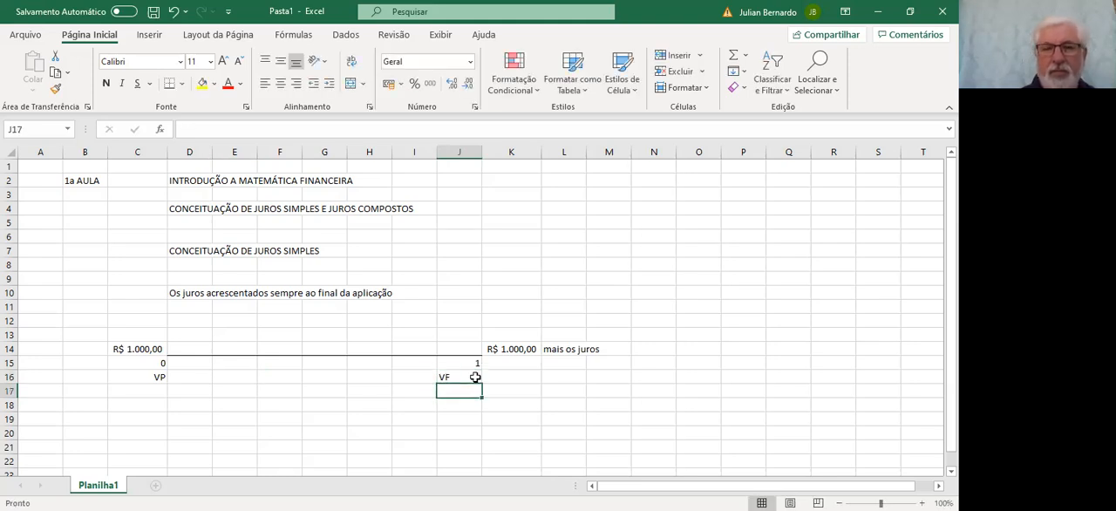
pyautogui.click(475, 377)
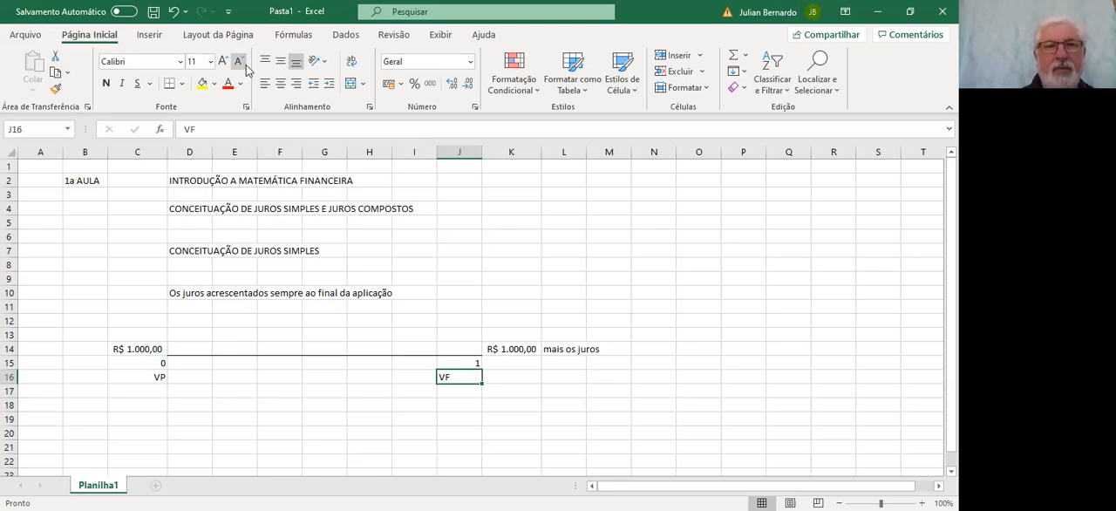
pyautogui.click(296, 83)
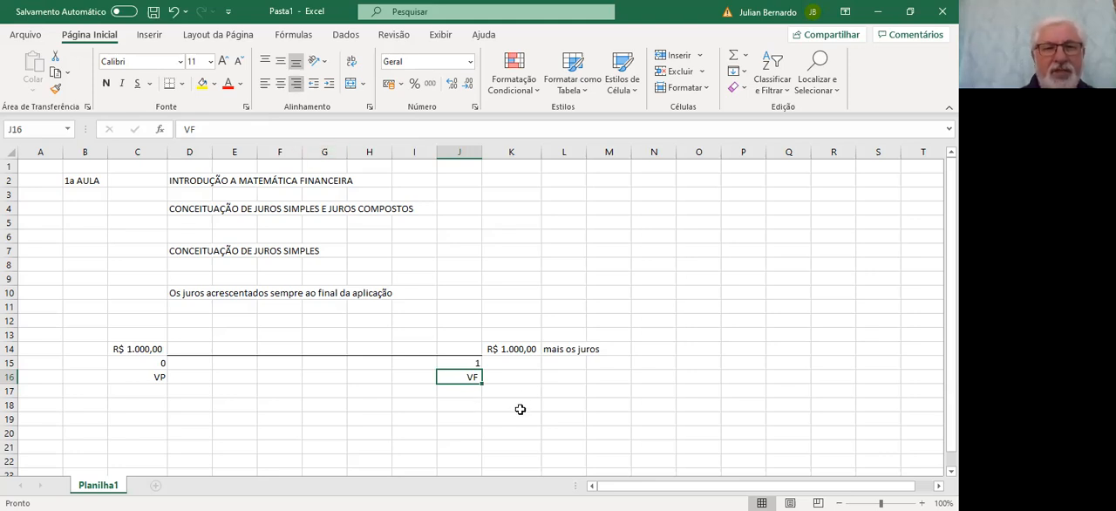
# Fill the timeline range C12:M17 with the lightest blue theme color
pyautogui.click(94, 332)
pyautogui.moveTo(122, 326); pyautogui.dragTo(595, 386)
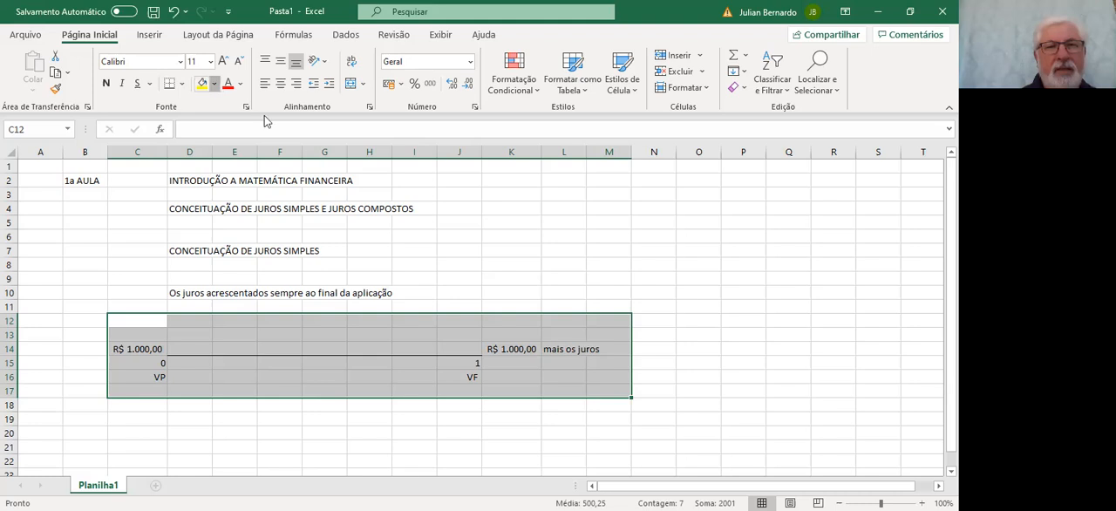
pyautogui.click(214, 84)
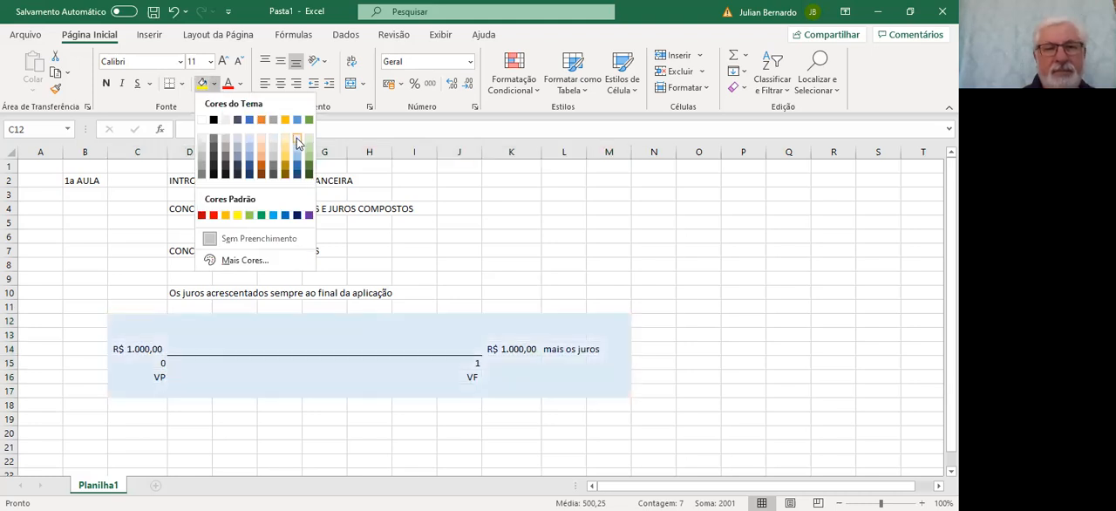
pyautogui.click(297, 142)
# Enter in C20 "Uma pessoa empresta a outra, a quantia de R$ 5.000,00, pelo prazo de 6 meses, a taxa de juros de 3% ao mês."
pyautogui.click(123, 446)
pyautogui.press('Down')
pyautogui.press('Down')
pyautogui.press('Down')
pyautogui.press('Down')
pyautogui.press('Down')
pyautogui.press('Down')
pyautogui.press('Down')
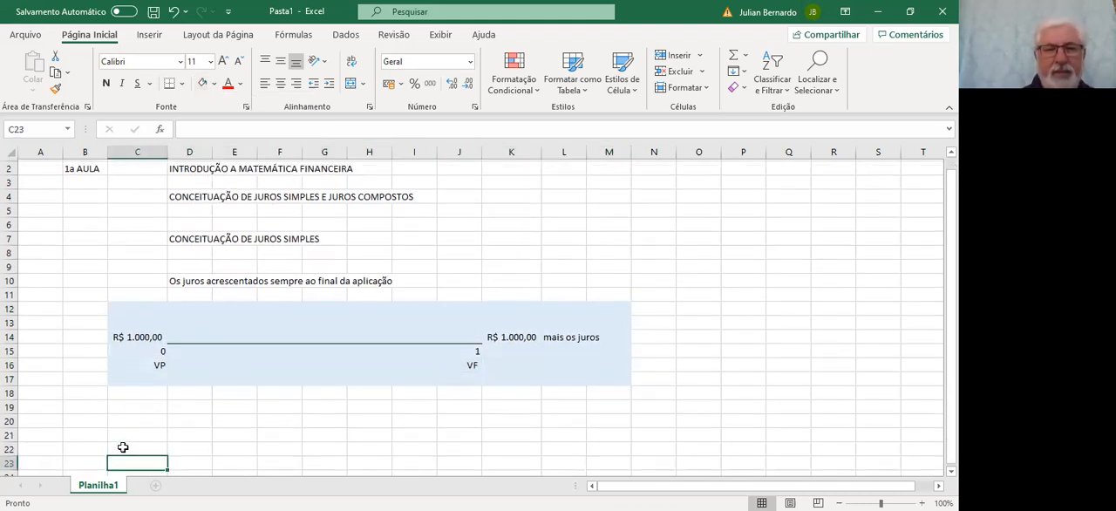
pyautogui.press('Up')
pyautogui.press('Up')
pyautogui.press('Up')
pyautogui.press('Up')
pyautogui.press('Up')
pyautogui.press('Up')
pyautogui.press('Up')
pyautogui.press('Up')
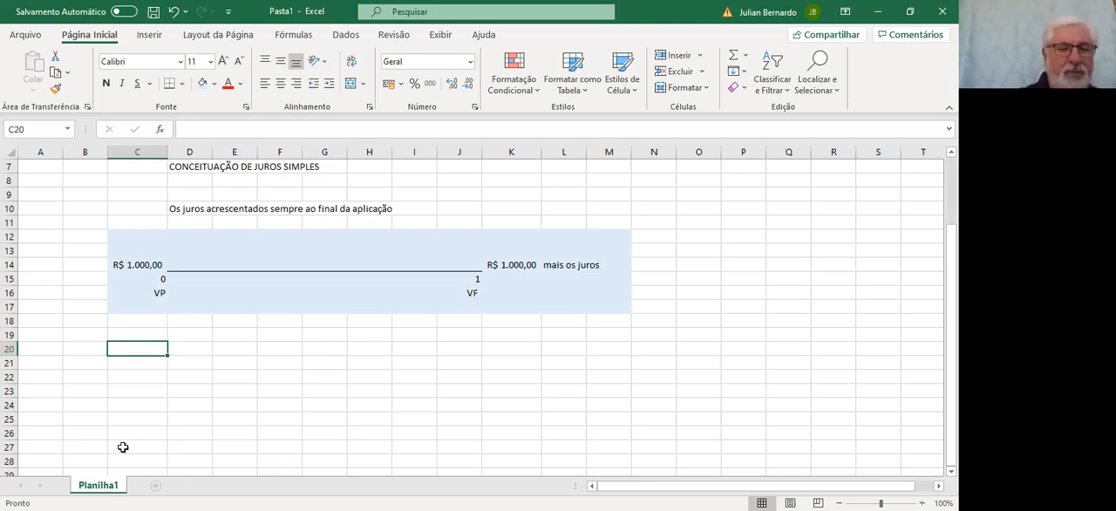
pyautogui.write('Uma ')
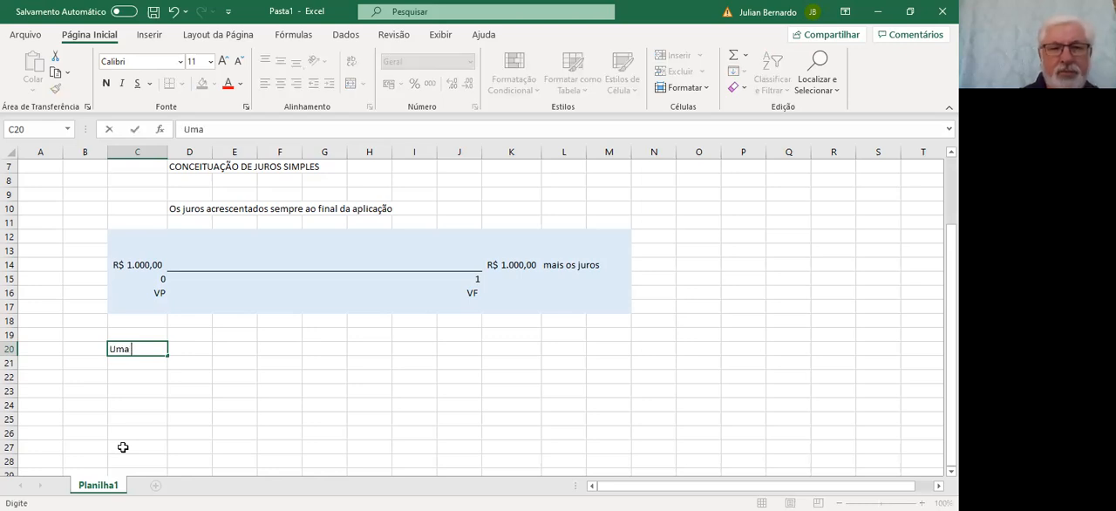
pyautogui.write('pessoa')
pyautogui.write('emp')
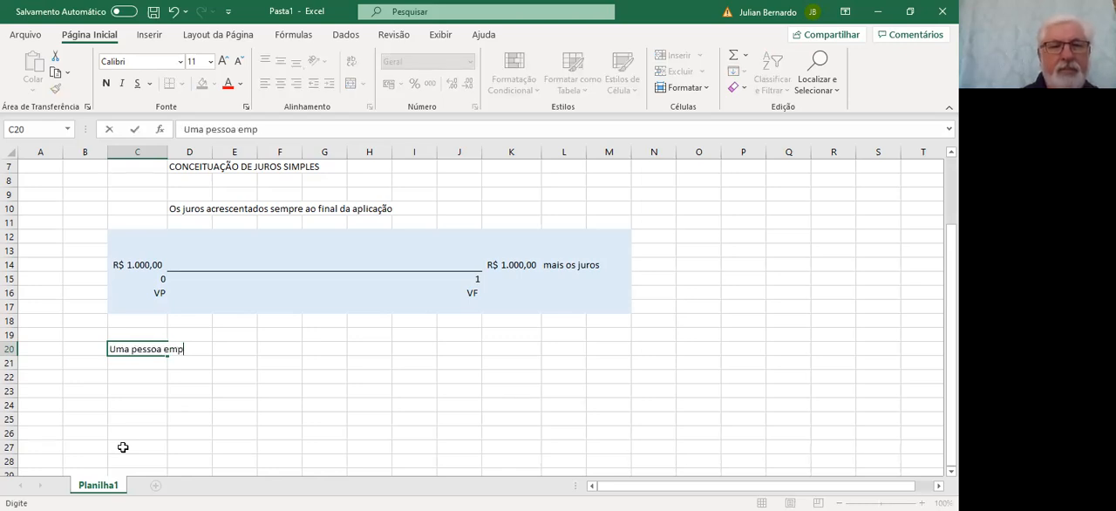
pyautogui.write('resta a outra, a q')
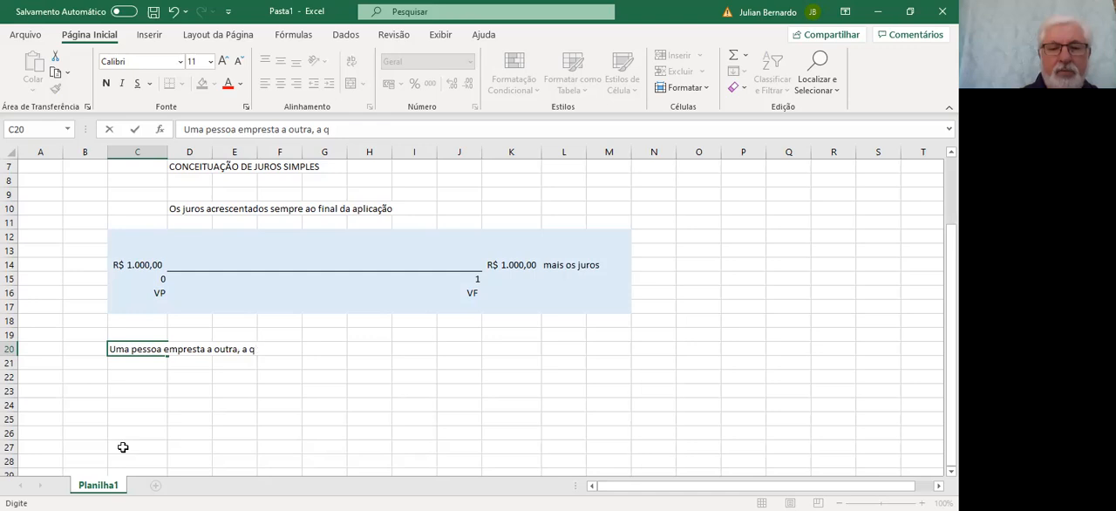
pyautogui.write('uantia de')
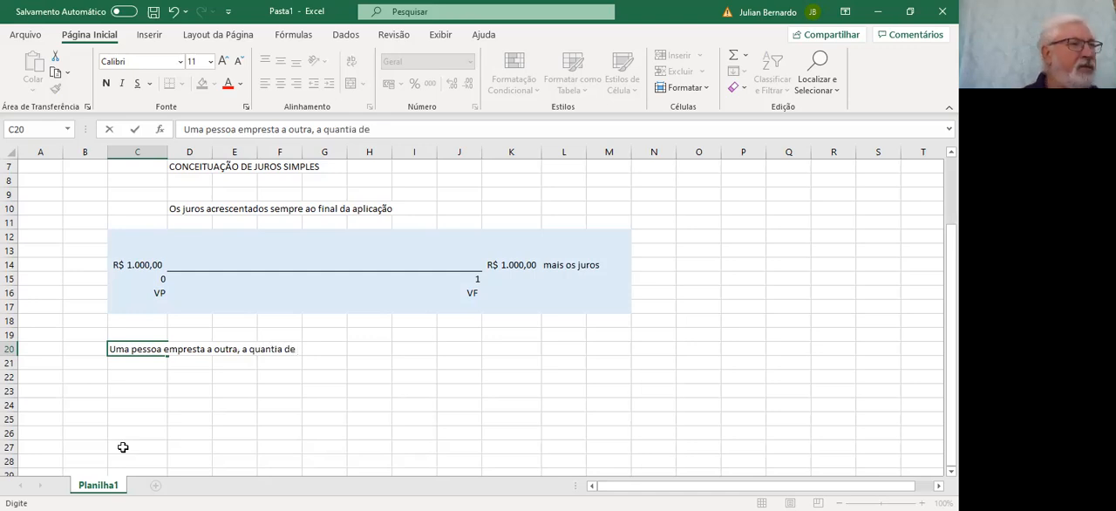
pyautogui.write(' R')
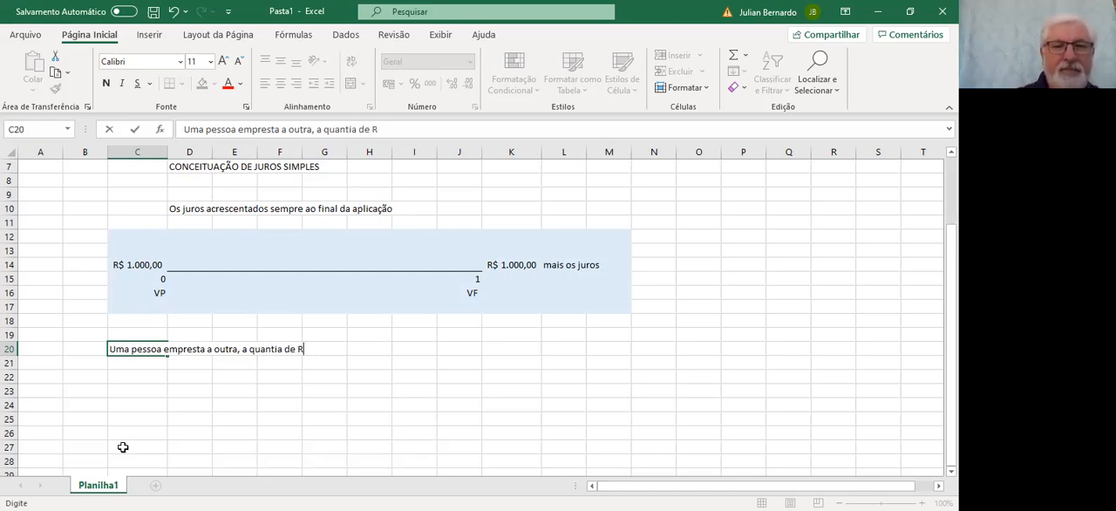
pyautogui.write('$ 5.000,00')
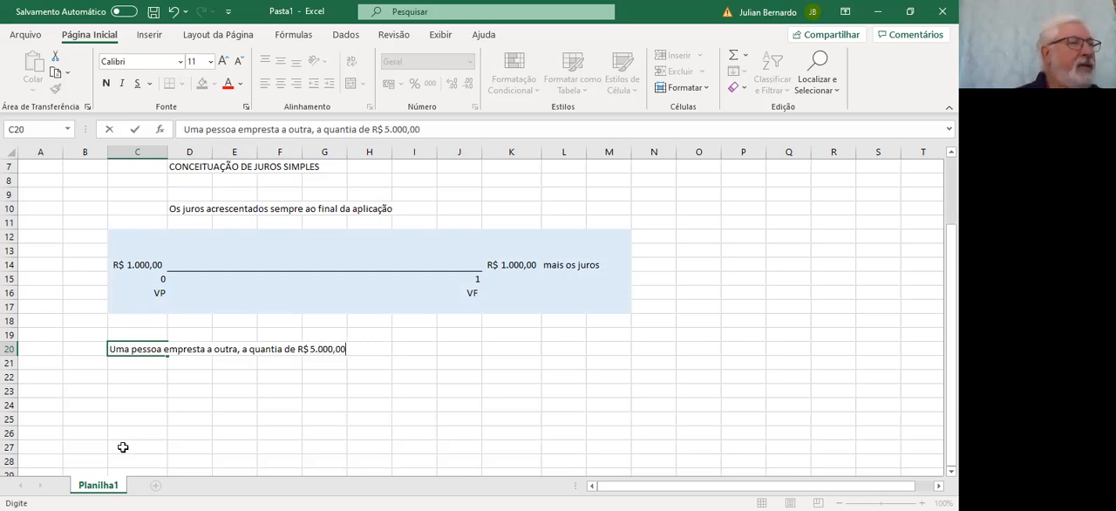
pyautogui.write(', pelo')
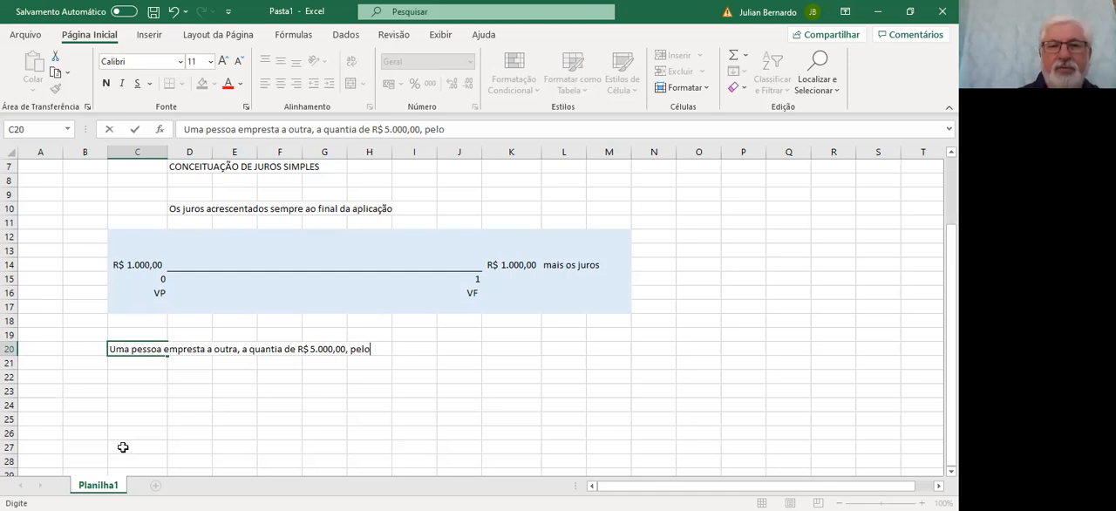
pyautogui.write(' prazo ')
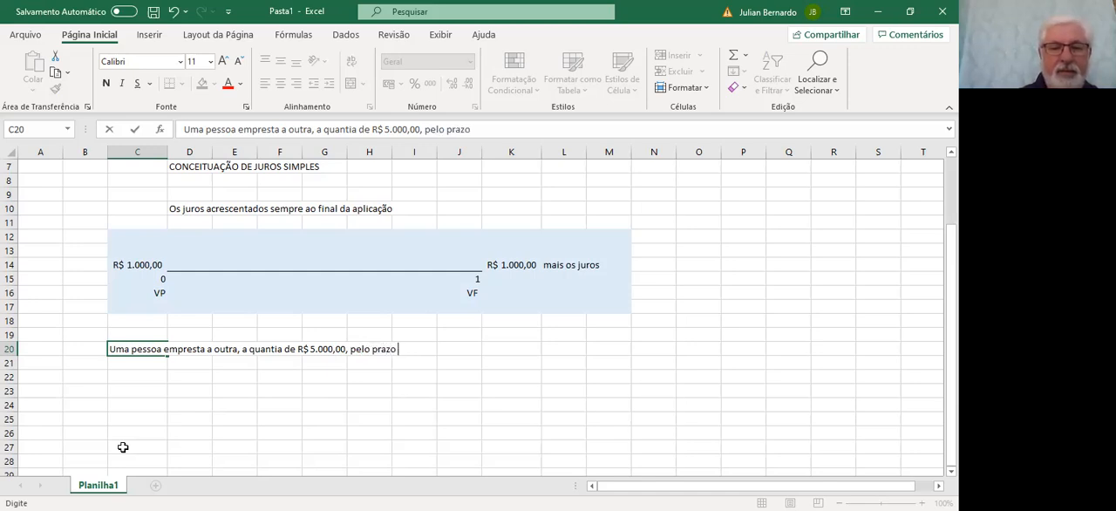
pyautogui.write('de 6 mese')
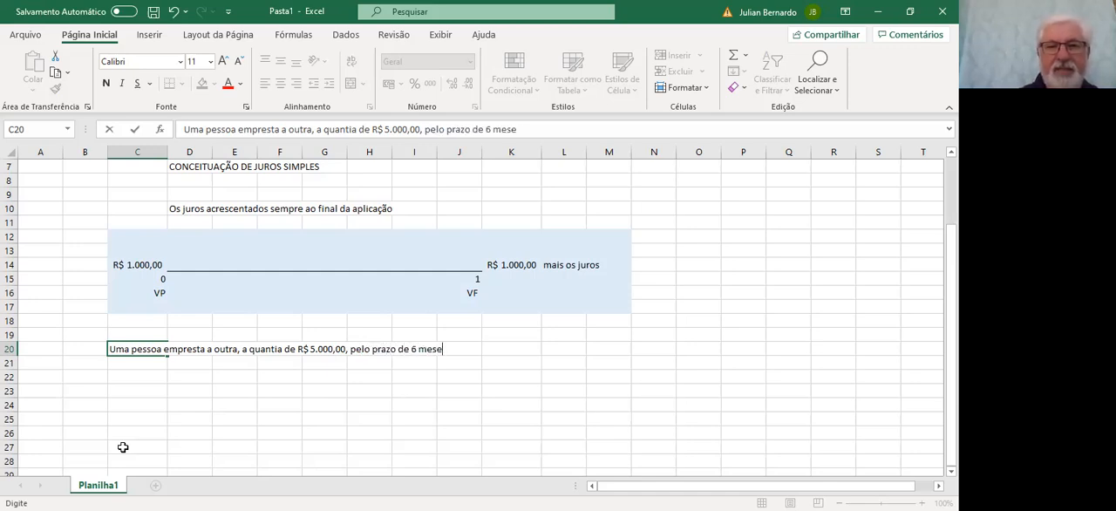
pyautogui.write('s, a taxa de juros')
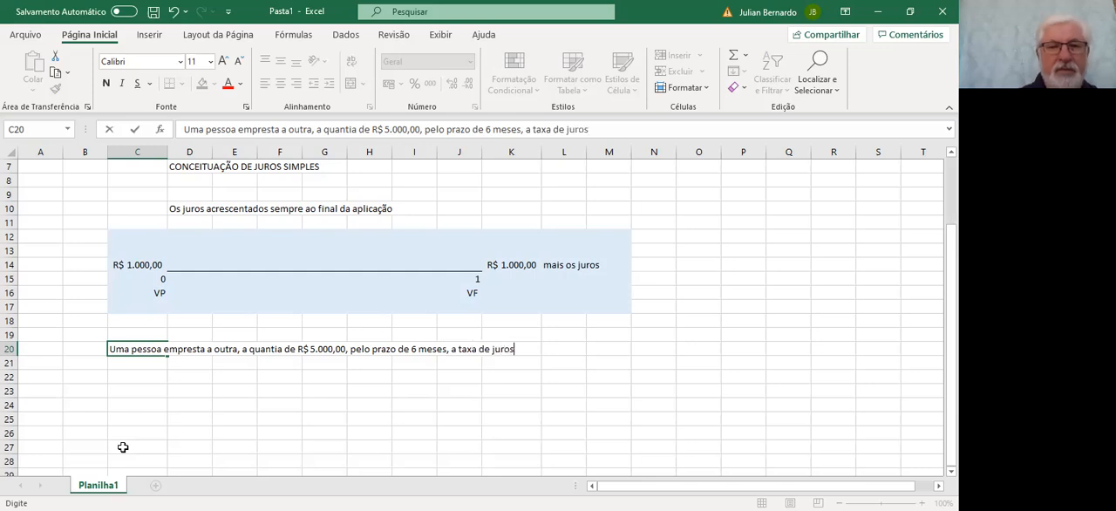
pyautogui.write(' de ')
pyautogui.write('3%')
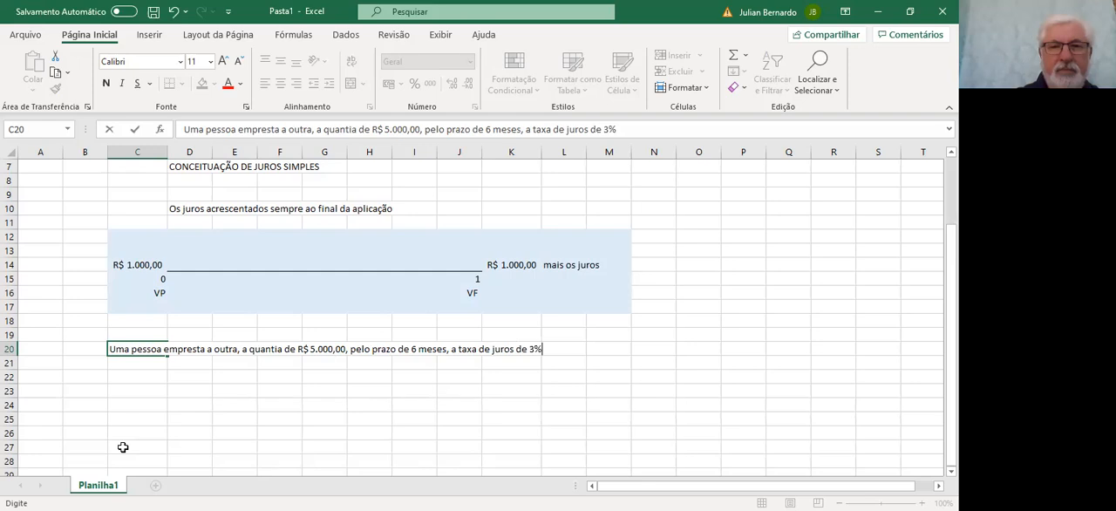
pyautogui.write(' ao m')
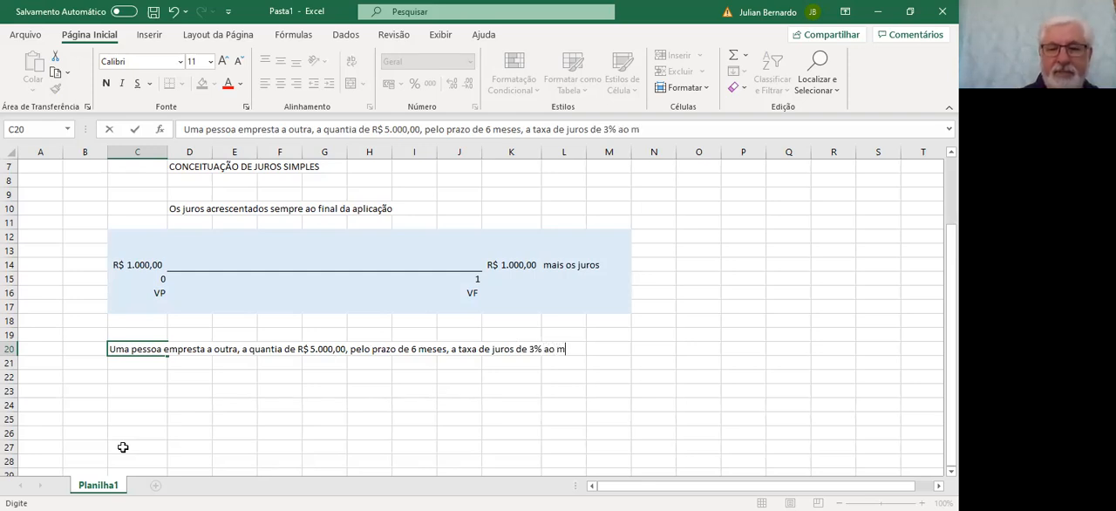
pyautogui.write('ês')
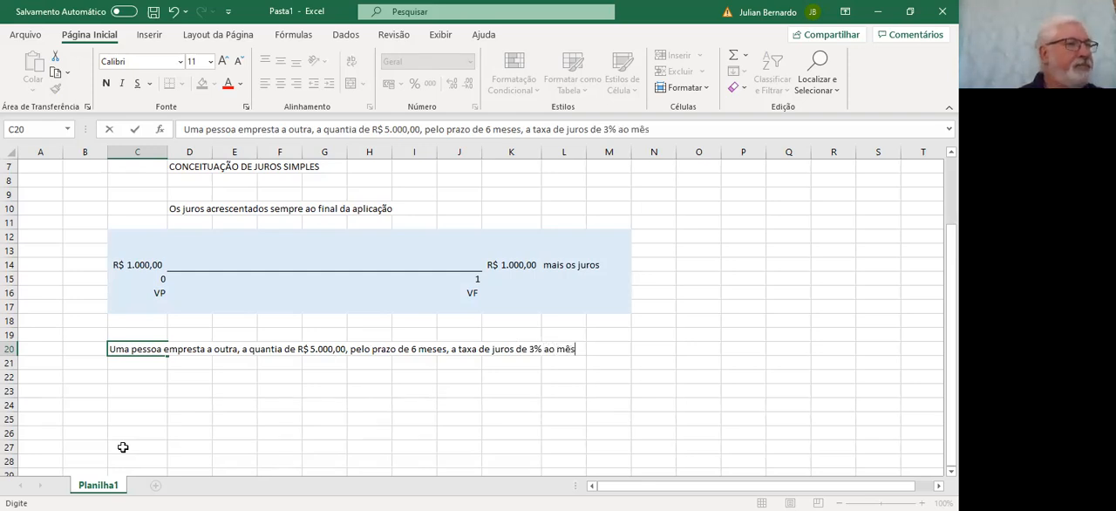
pyautogui.write('.')
pyautogui.press('Return')
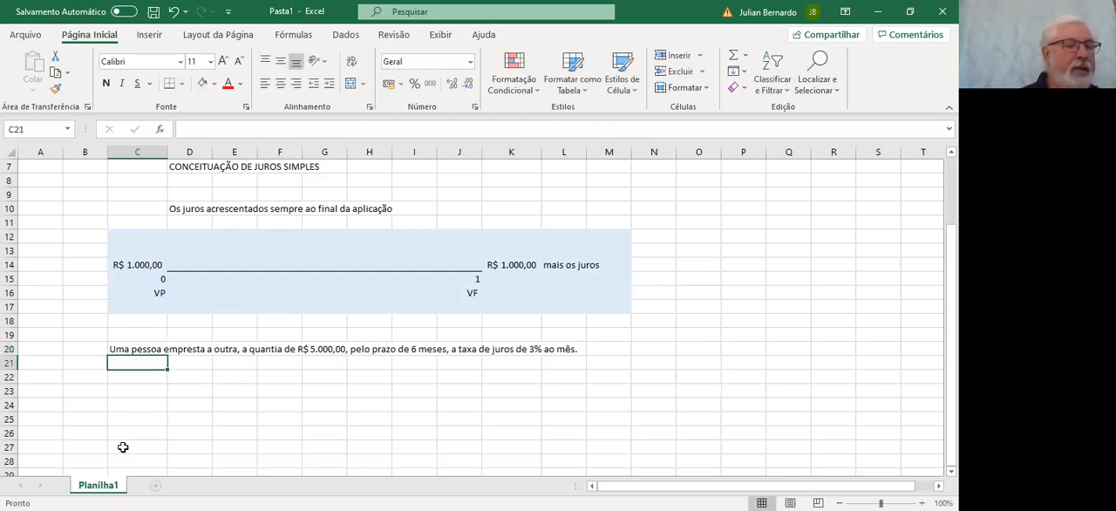
# Enter the question "Qual o valor que será pago ao desse periodo de tempo?" in cell C21
pyautogui.write('Q')
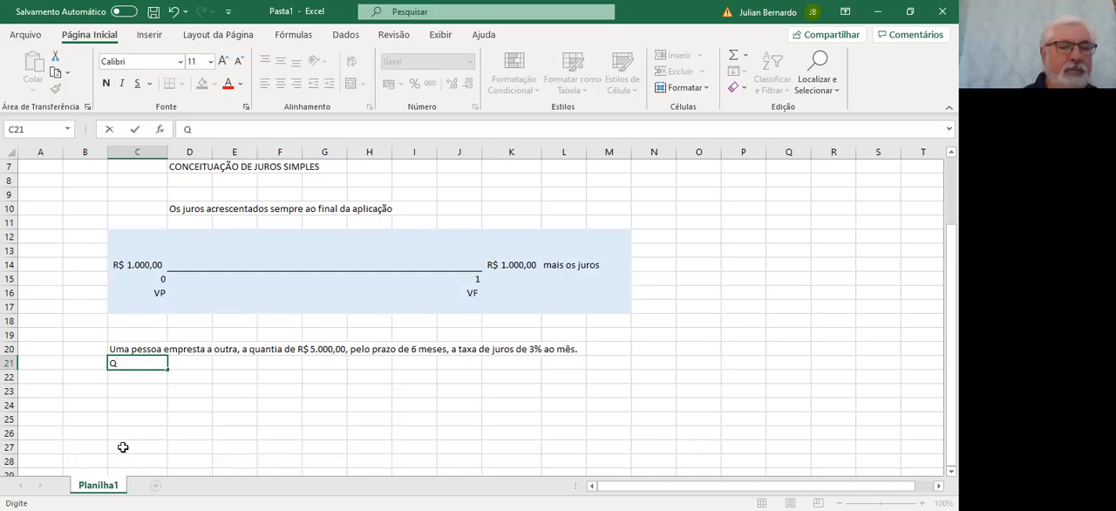
pyautogui.write('ual')
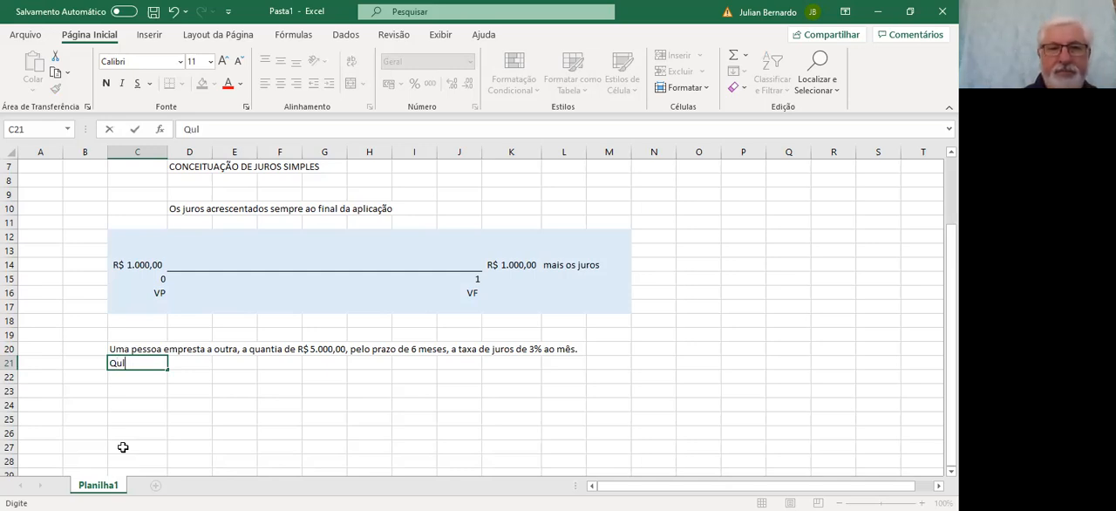
pyautogui.write(' o va')
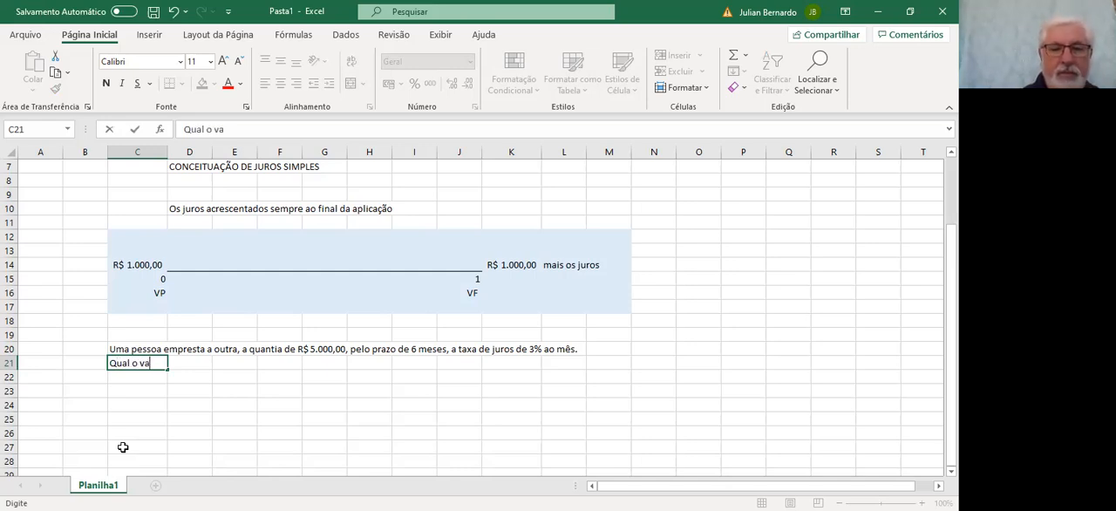
pyautogui.write('lor que será pago')
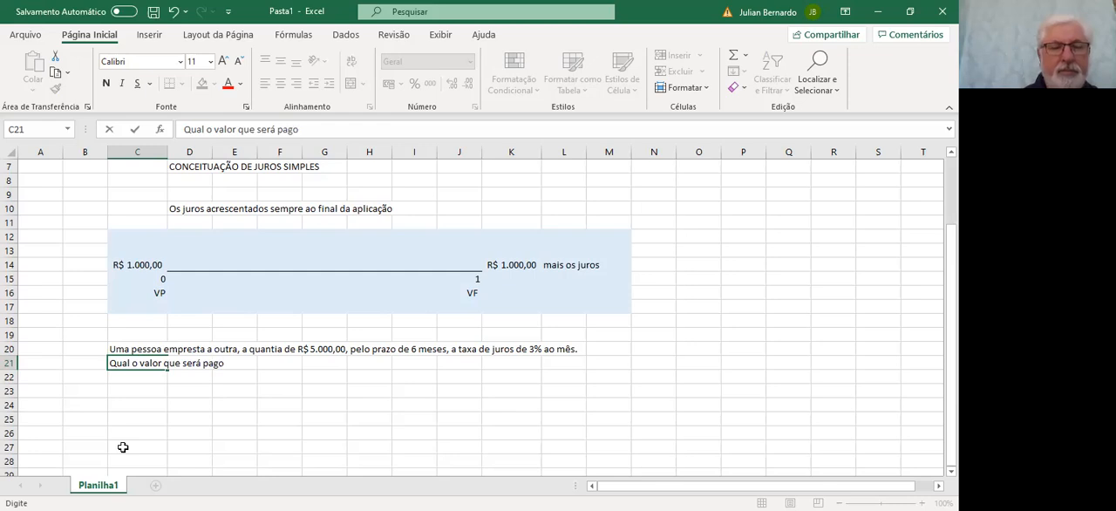
pyautogui.write(' ao')
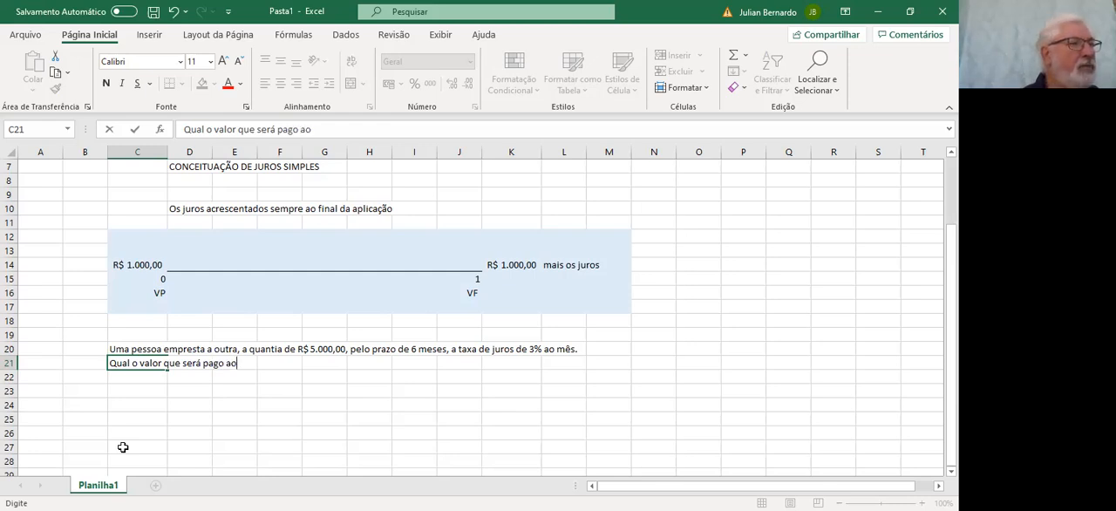
pyautogui.write(' desse periodo de tempo?')
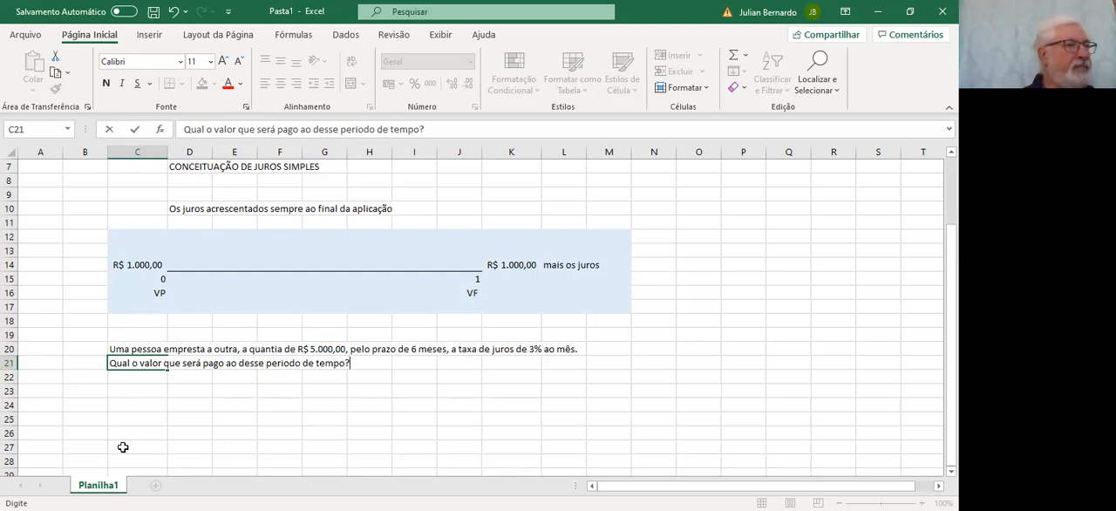
pyautogui.press('Return')
pyautogui.press('Return')
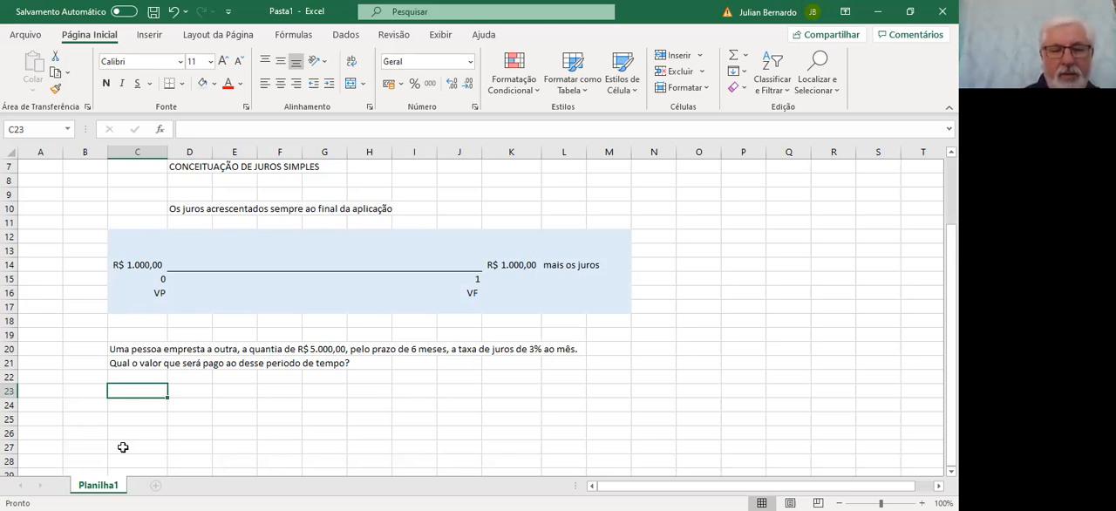
# Enter the label "VP" in C23 and the value 5000 in D23, formatted as R$ accounting currency
pyautogui.write('VP')
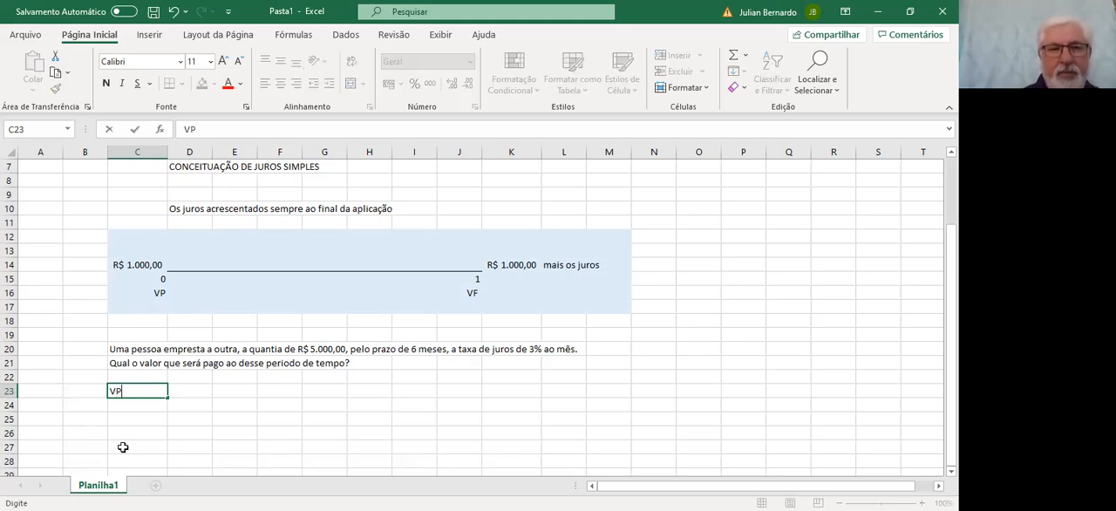
pyautogui.press('Tab')
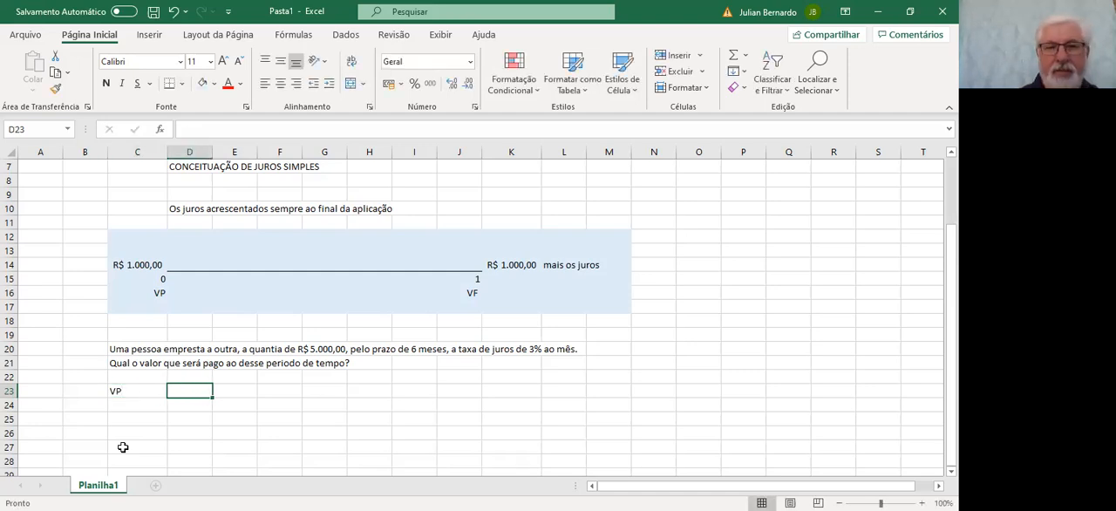
pyautogui.write('5000')
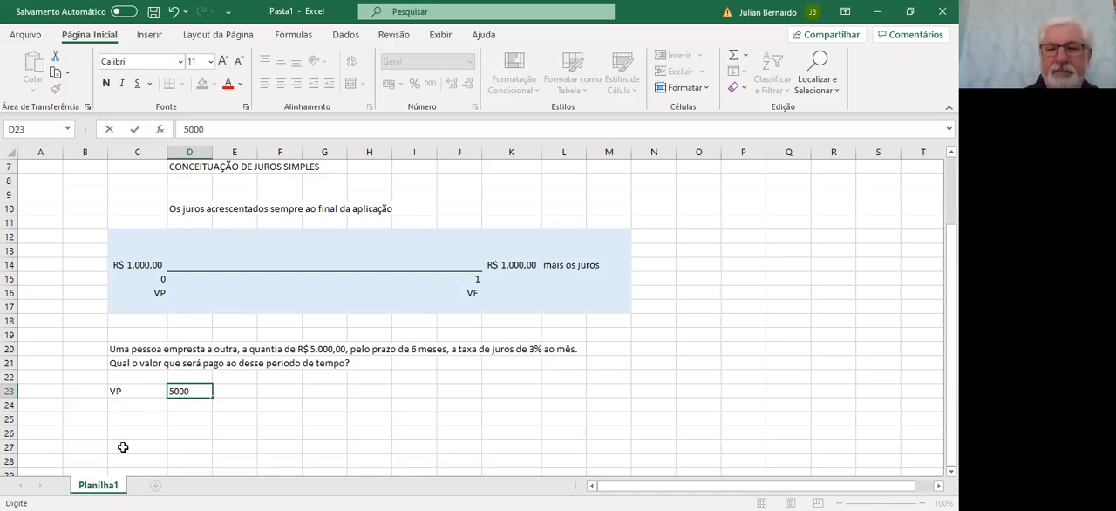
pyautogui.press('Return')
pyautogui.press('Up')
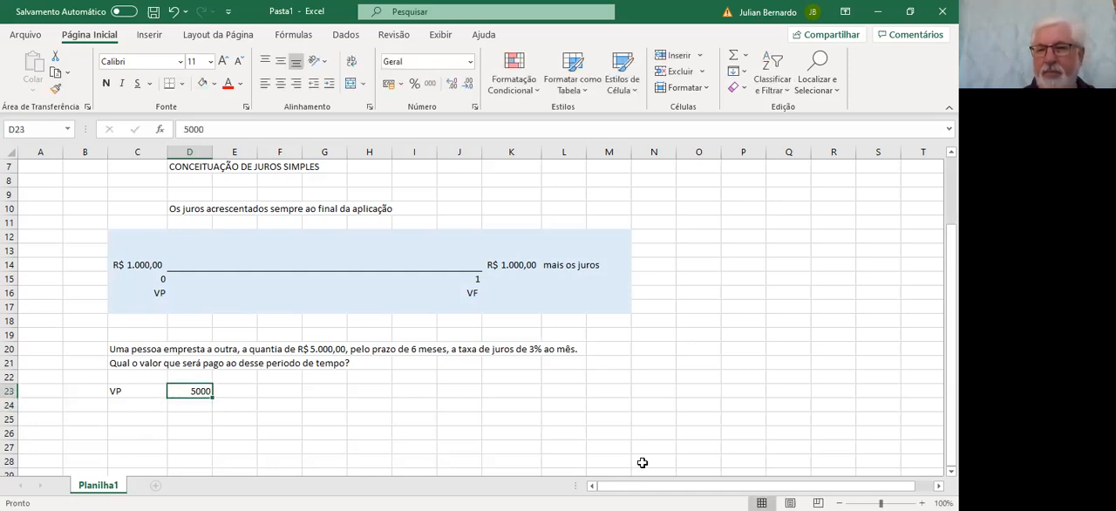
pyautogui.scroll(3, 470, 309)
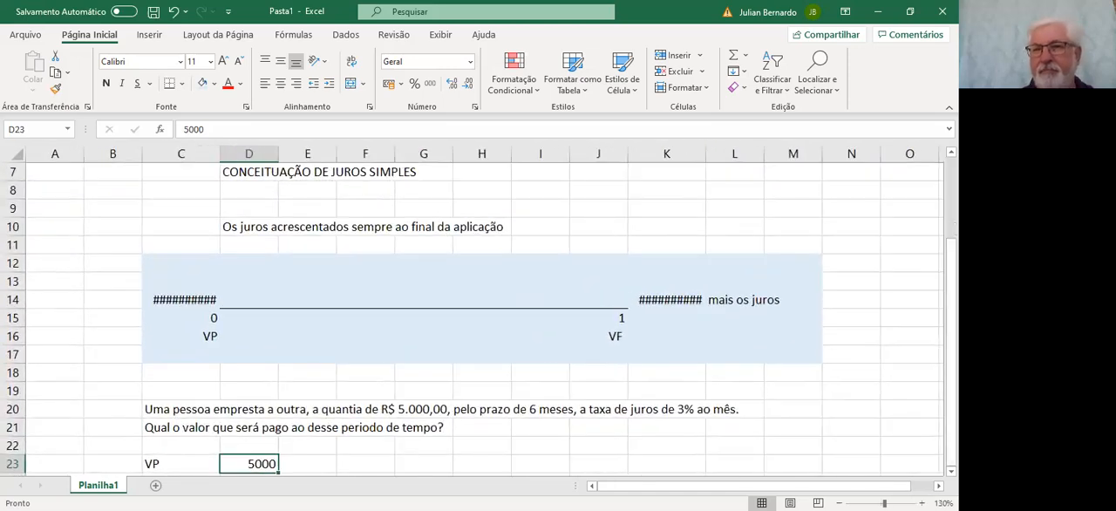
pyautogui.click(951, 333)
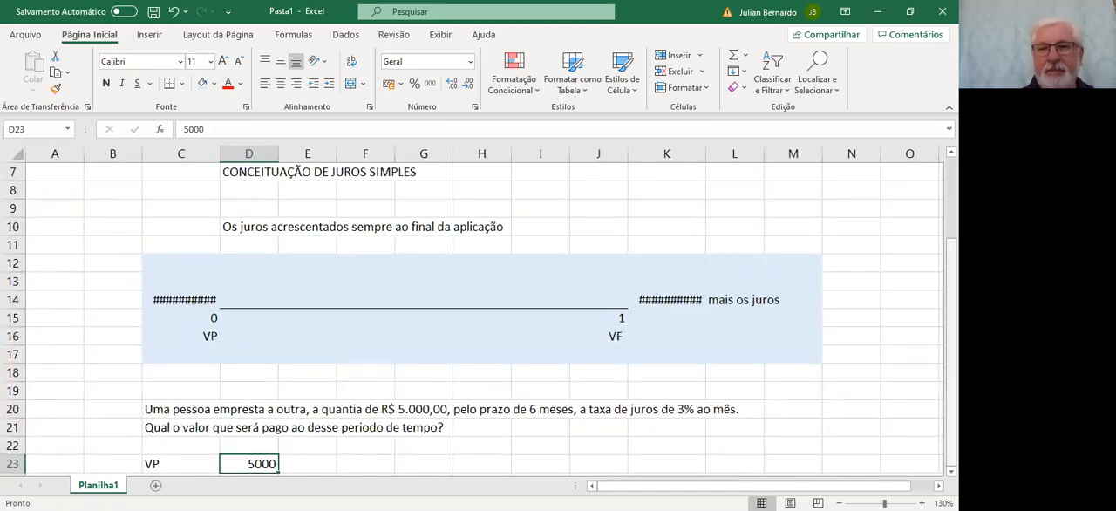
pyautogui.scroll(-2, 497, 324)
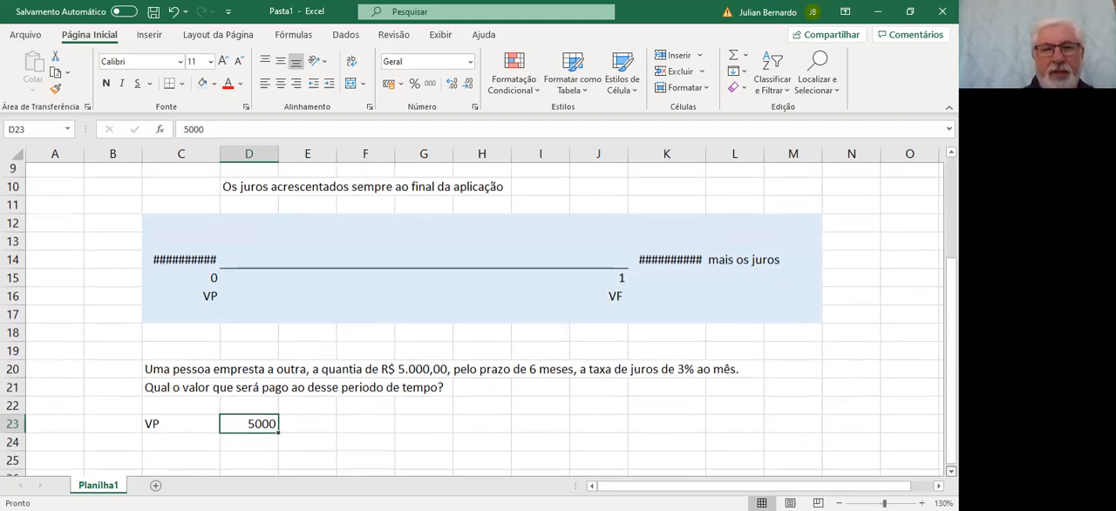
pyautogui.click(389, 83)
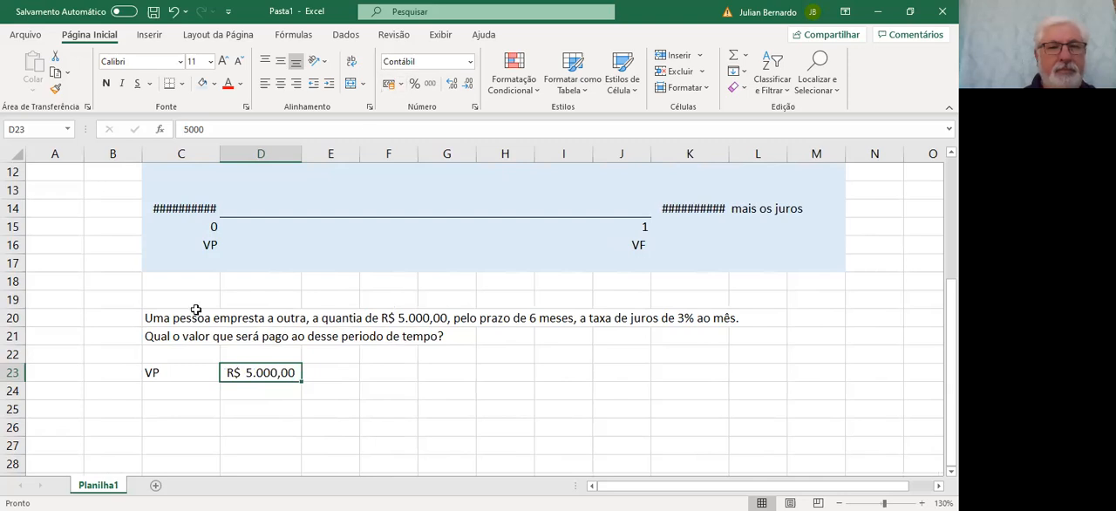
# Enter the label "Período" in cell C24, directly below VP
pyautogui.click(176, 388)
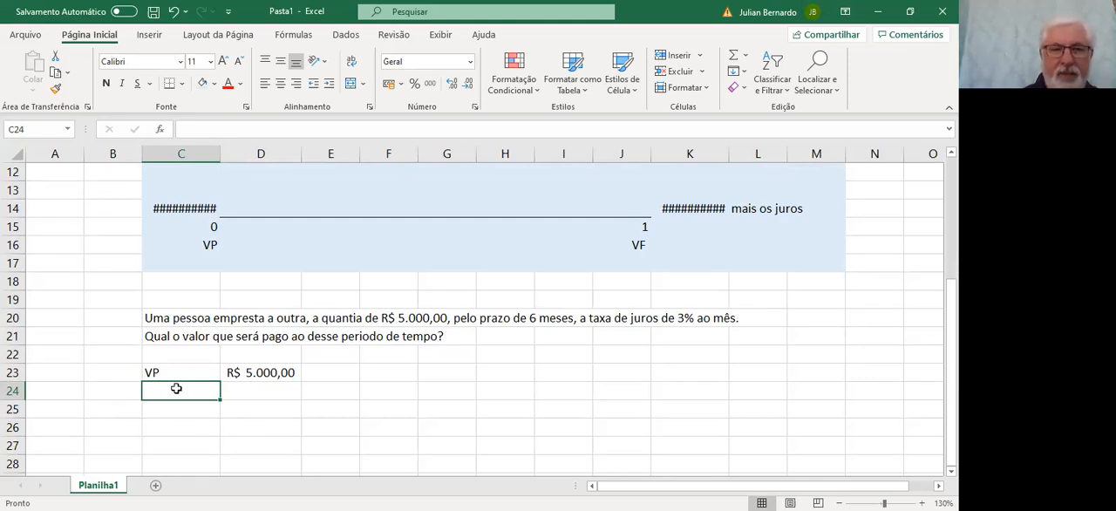
pyautogui.write('Perído')
pyautogui.press('BackSpace')
pyautogui.press('BackSpace')
pyautogui.press('BackSpace')
pyautogui.write('íodo')
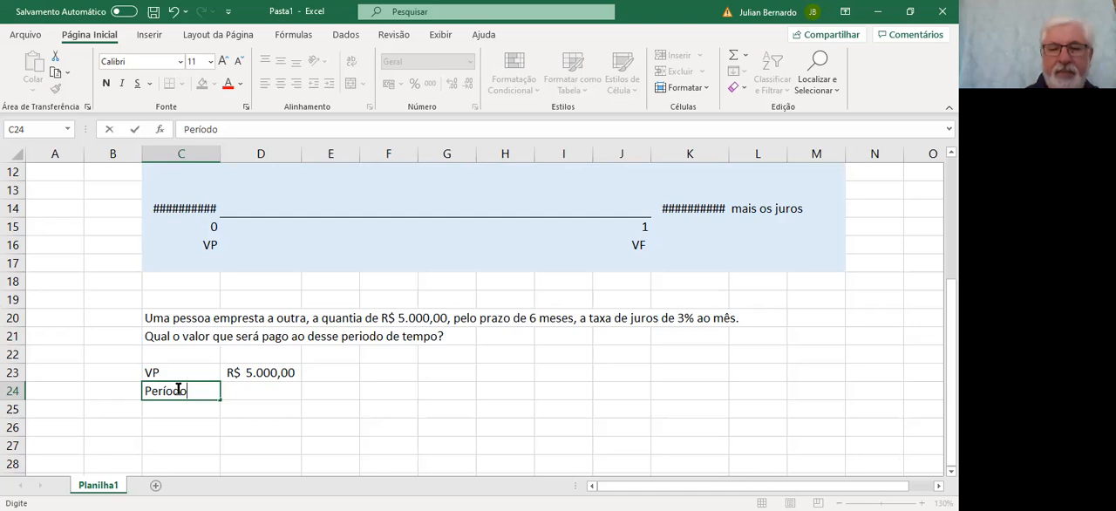
# Enter 6 in D24 with centered alignment and its unit "meses" in E24
pyautogui.press('Tab')
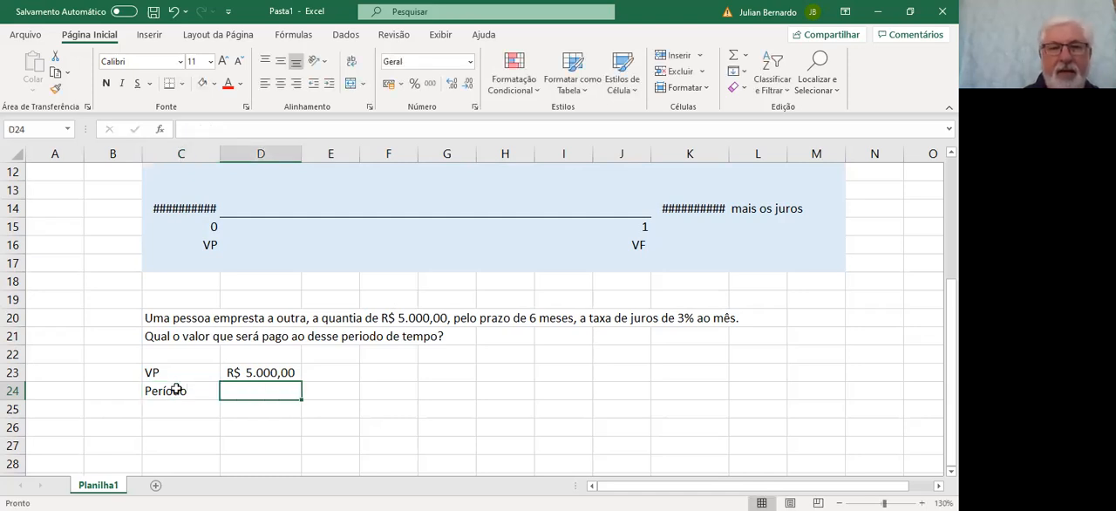
pyautogui.write('6')
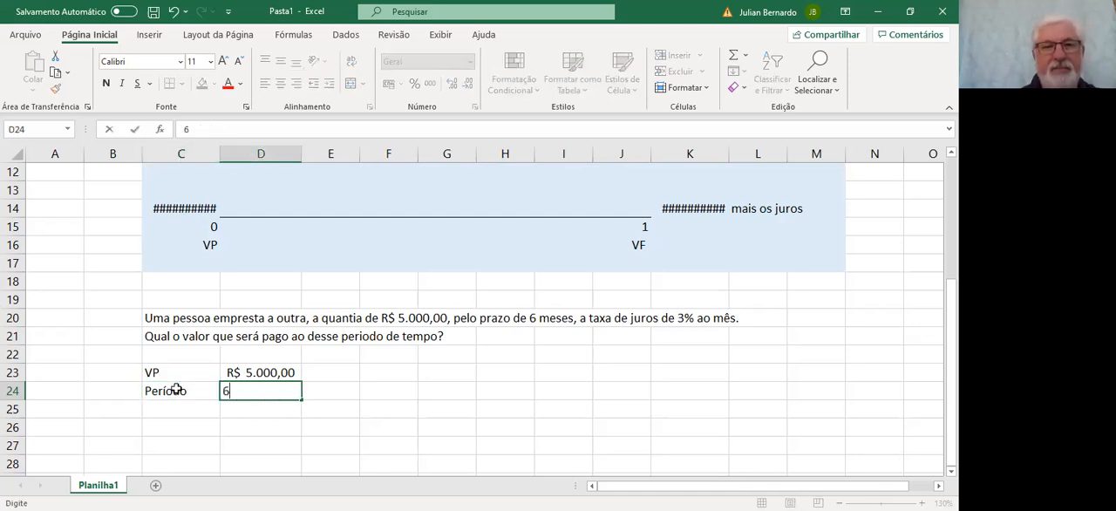
pyautogui.press('Tab')
pyautogui.write('meses')
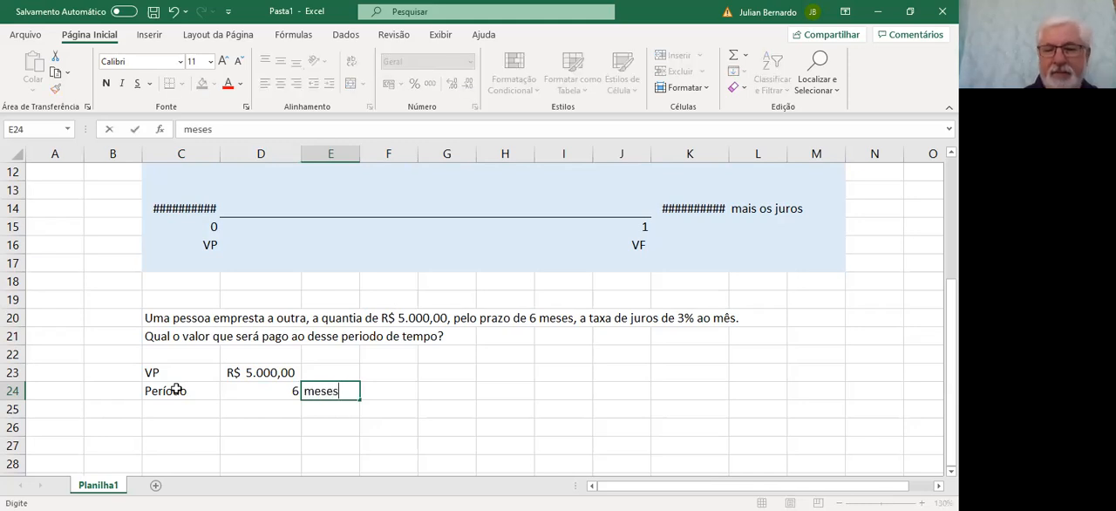
pyautogui.press('Left')
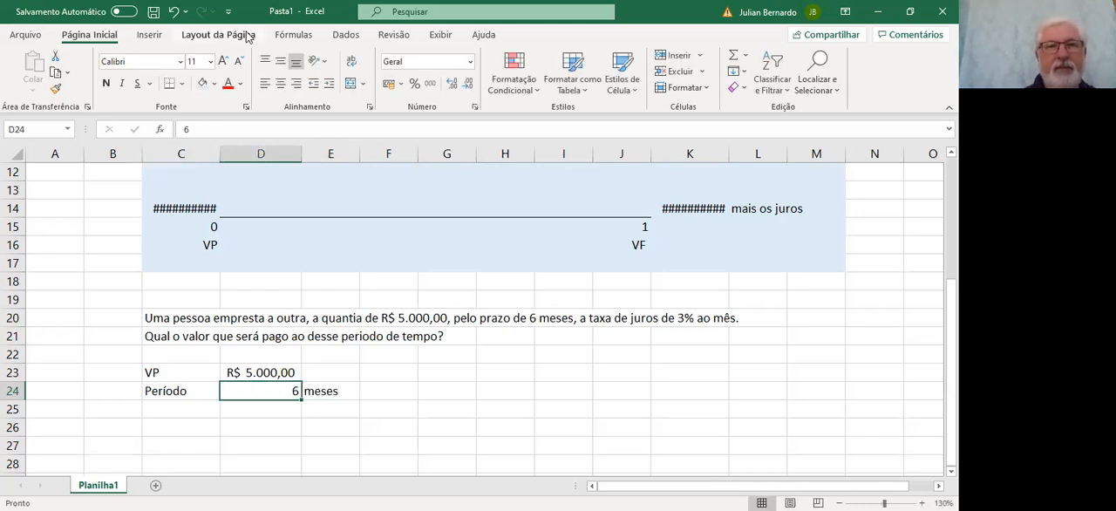
pyautogui.click(281, 84)
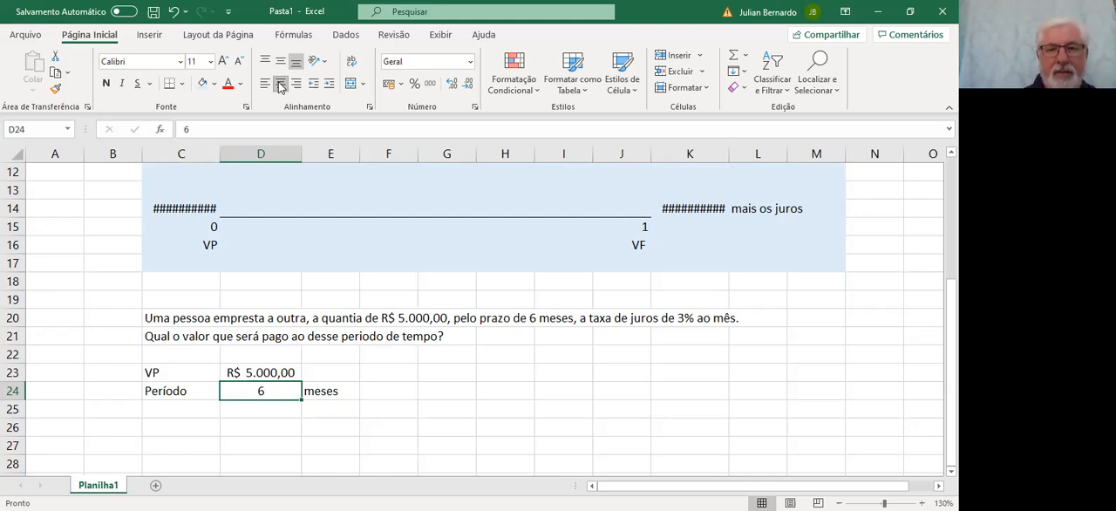
# Enter the label "Taxa de juros" in cell C25, below Período
pyautogui.press('Left')
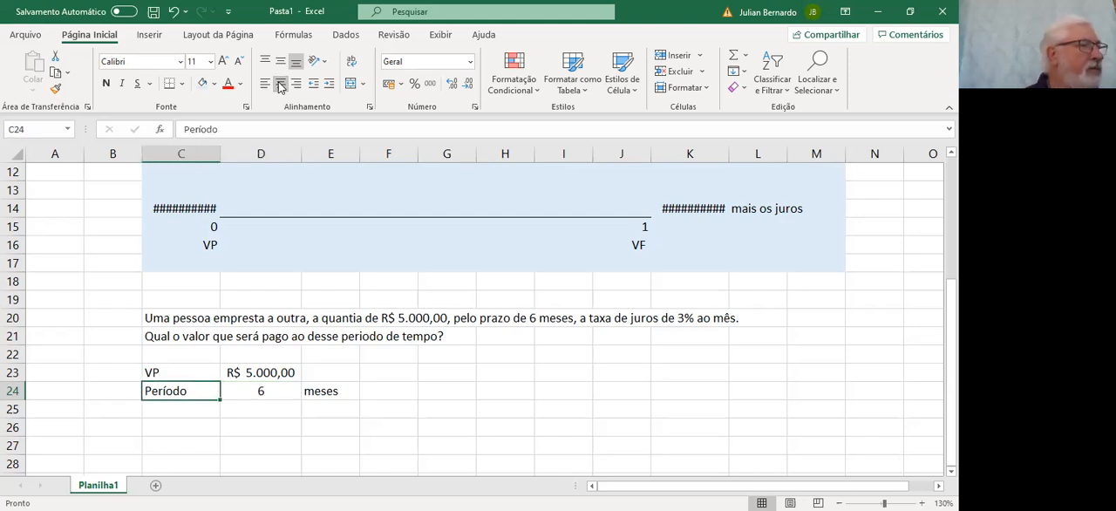
pyautogui.press('Down')
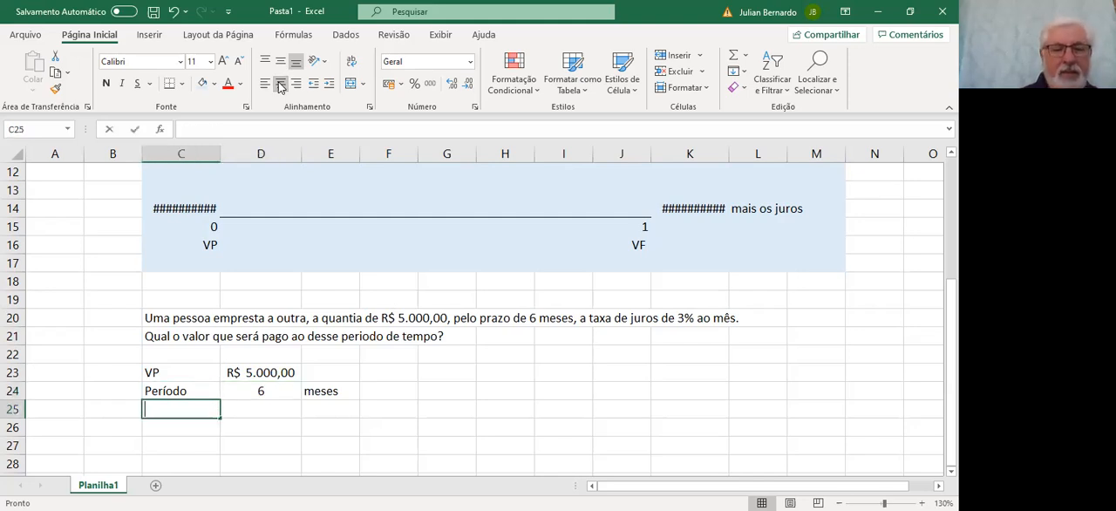
pyautogui.write('Taxa')
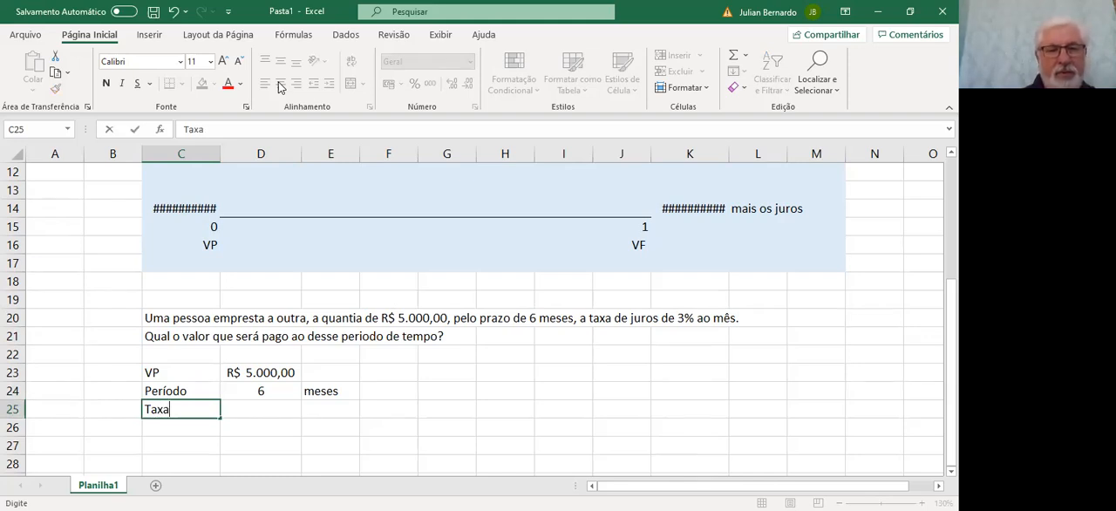
pyautogui.write(' de j')
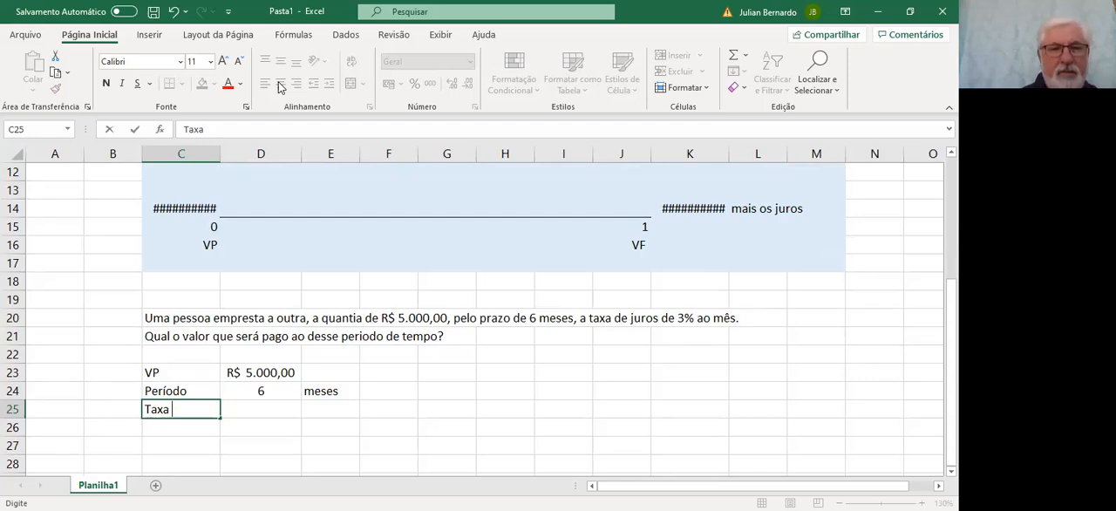
pyautogui.write('uros')
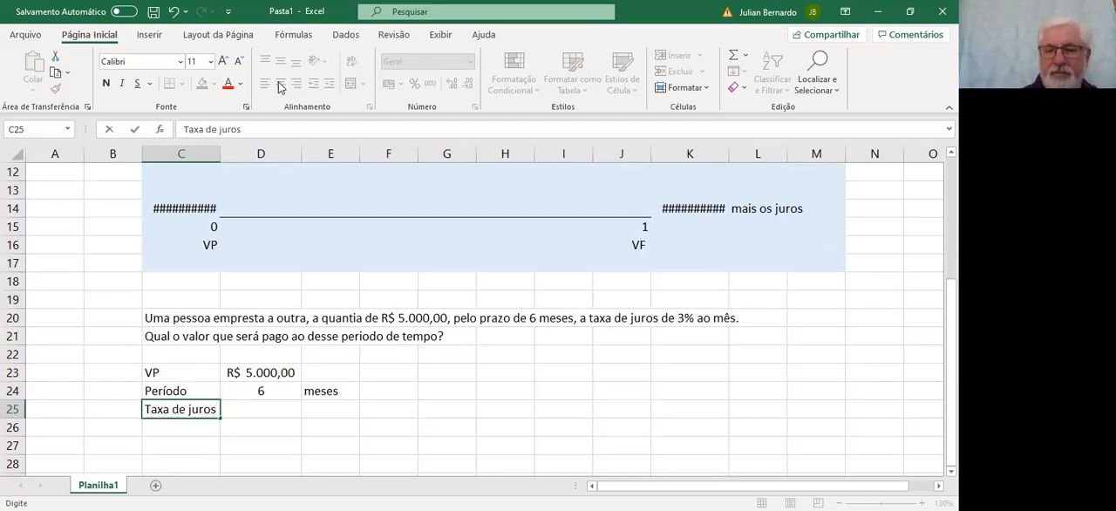
# Enter 3% in D25 with centered alignment and its unit "ao mês" in E25
pyautogui.press('Tab')
pyautogui.write('3%')
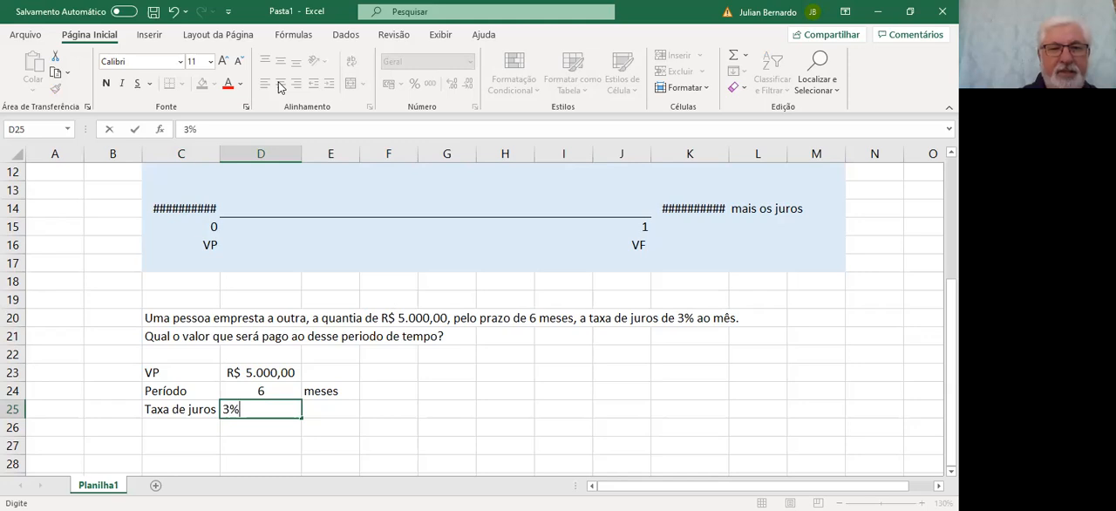
pyautogui.press('Tab')
pyautogui.press('Left')
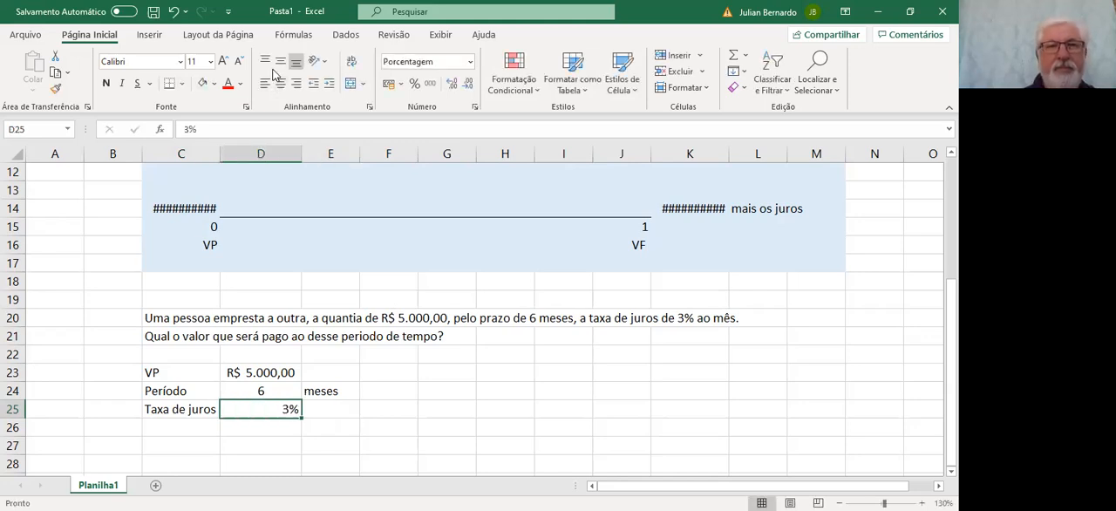
pyautogui.click(279, 84)
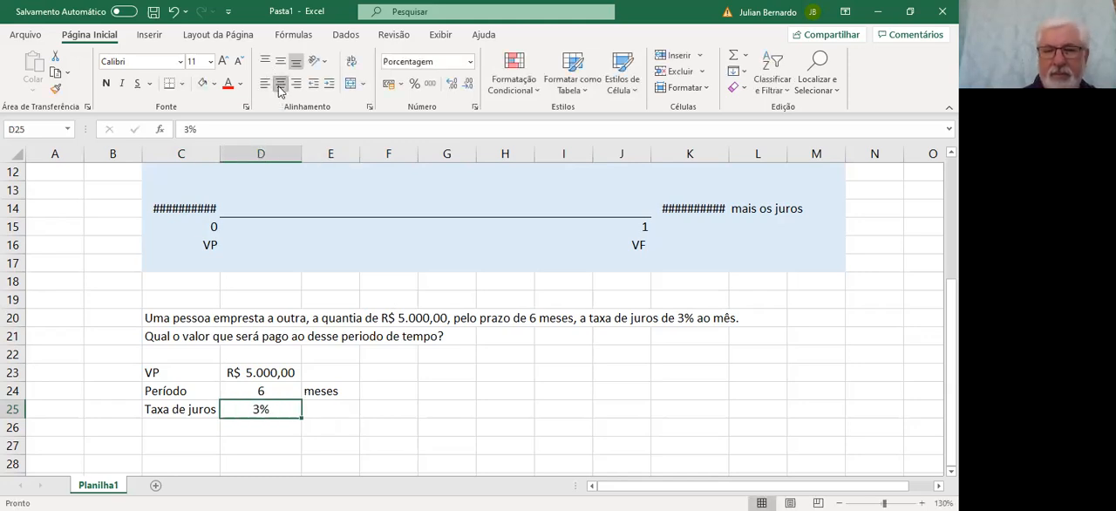
pyautogui.press('Tab')
pyautogui.write('ao m')
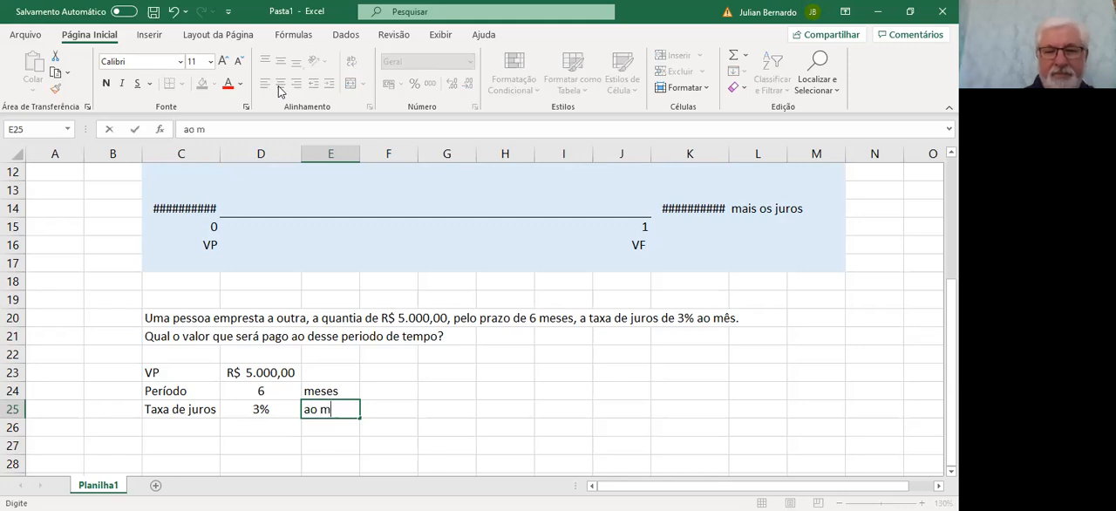
pyautogui.write('ês')
pyautogui.press('Return')
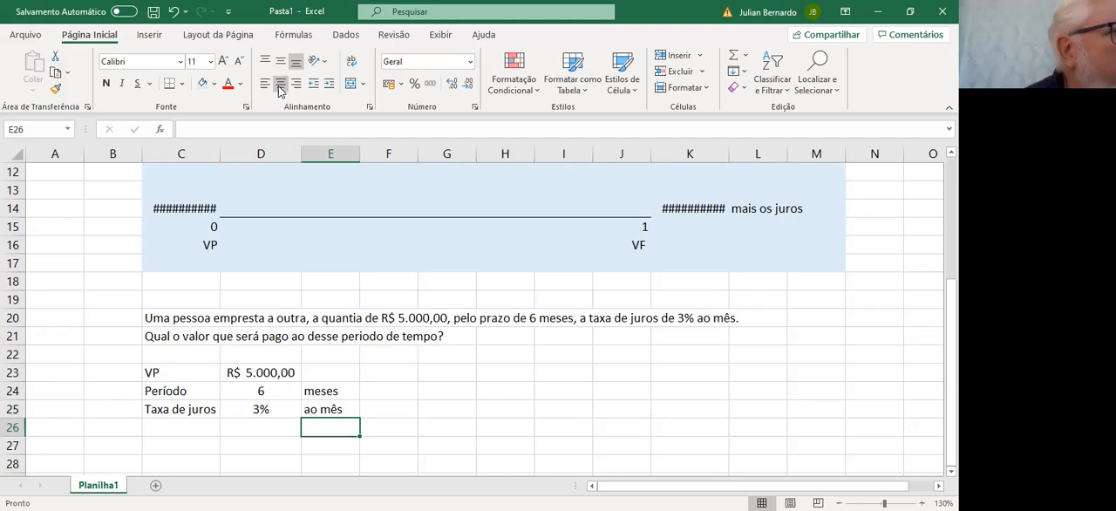
# Enter the table heading "Período (meses)" in cell C27, below the problem data
pyautogui.press('Down')
pyautogui.press('Left')
pyautogui.press('Left')
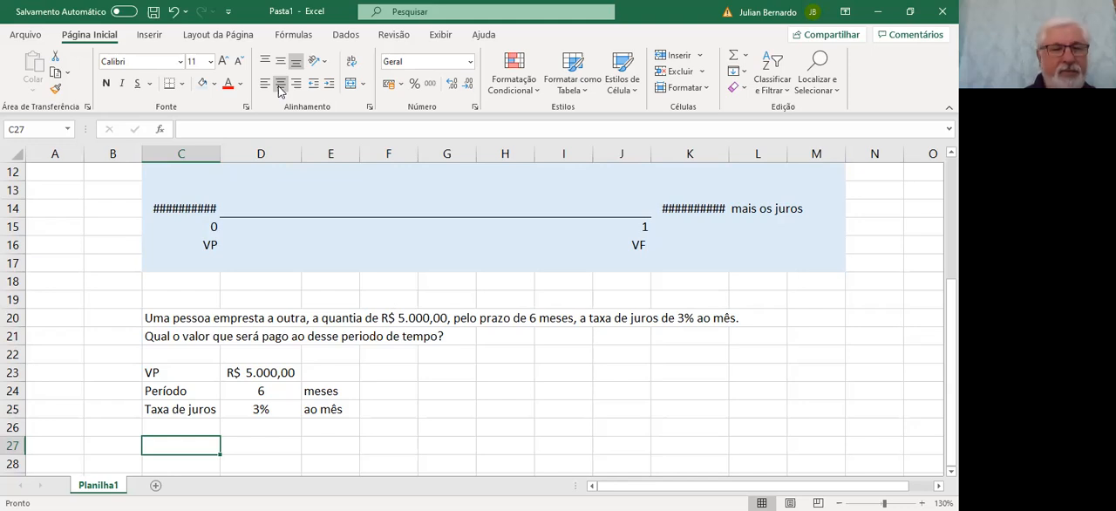
pyautogui.write('Pe')
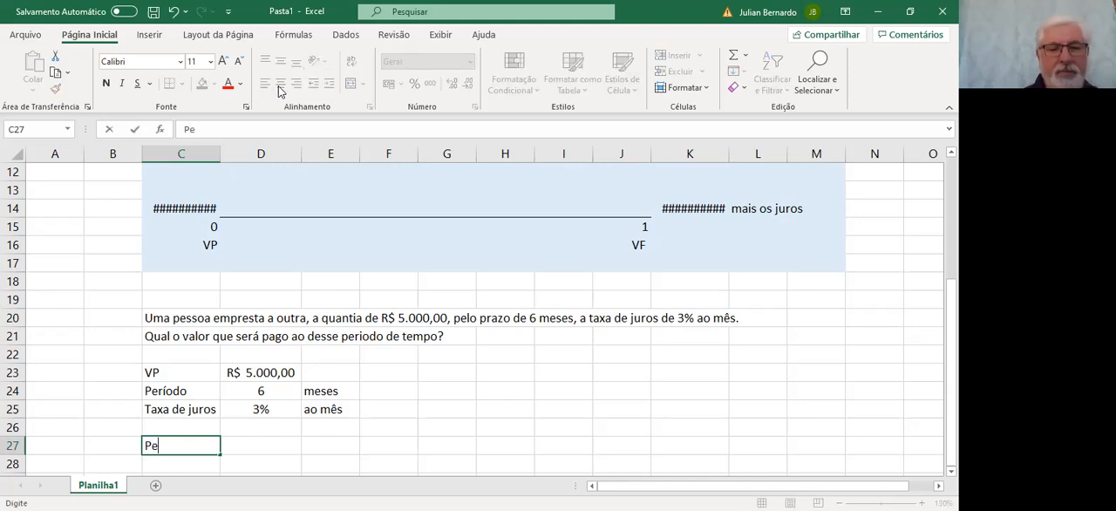
pyautogui.write('ríodo')
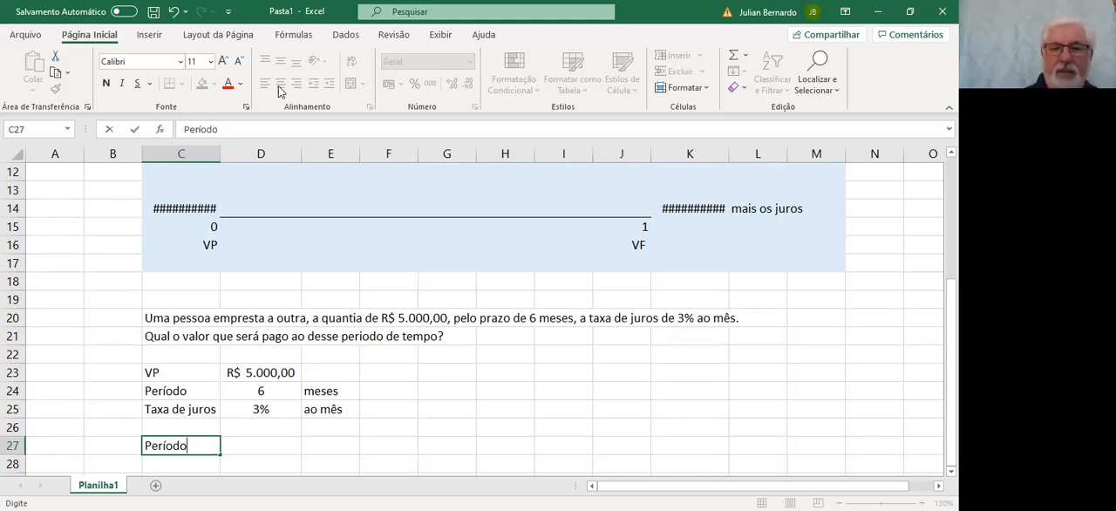
pyautogui.write(' (m')
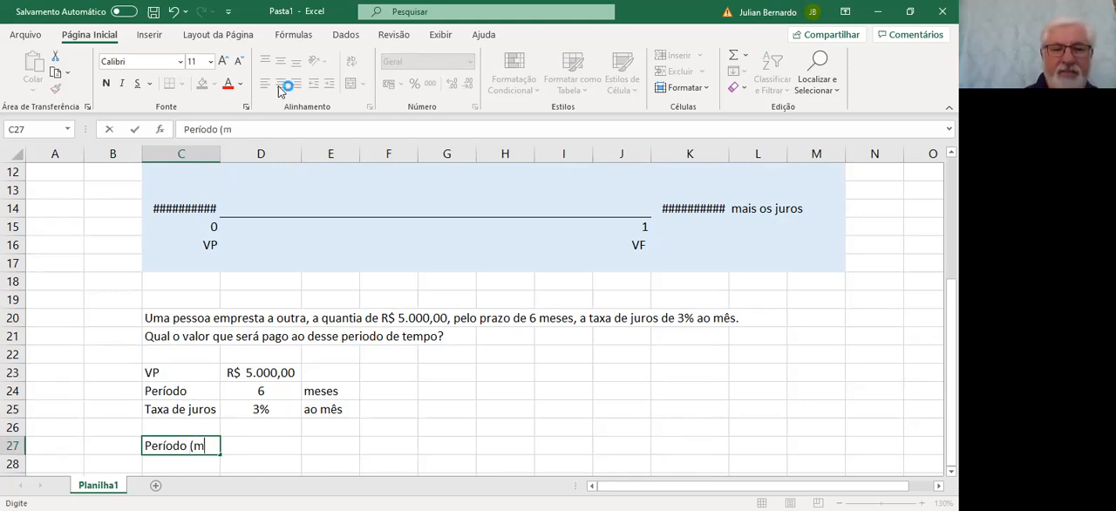
pyautogui.write('eses)')
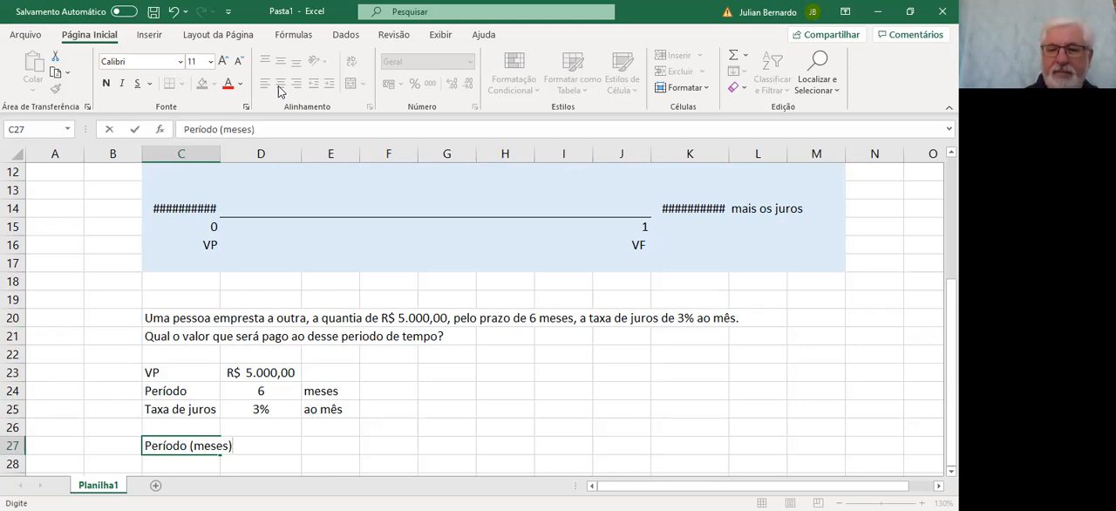
# Enter the table heading "Capital Emprestado" in cell D27, beside the period heading
pyautogui.press('Tab')
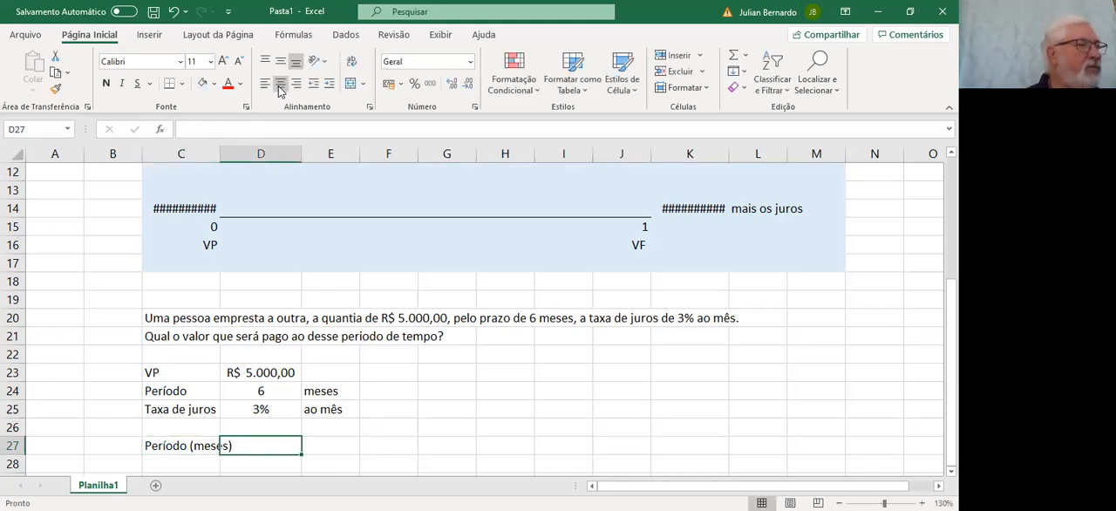
pyautogui.write('Capit')
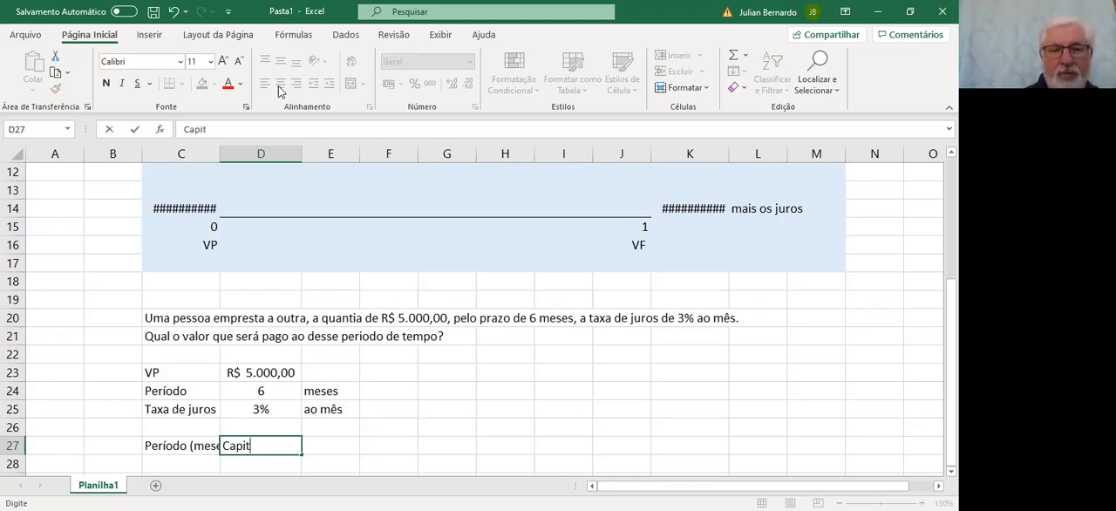
pyautogui.write('a')
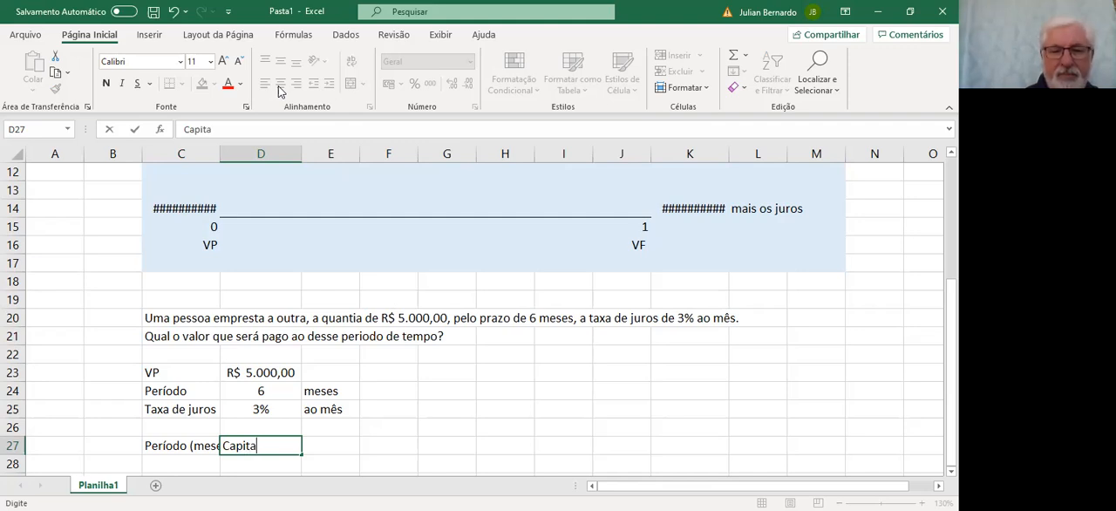
pyautogui.write('l Emp')
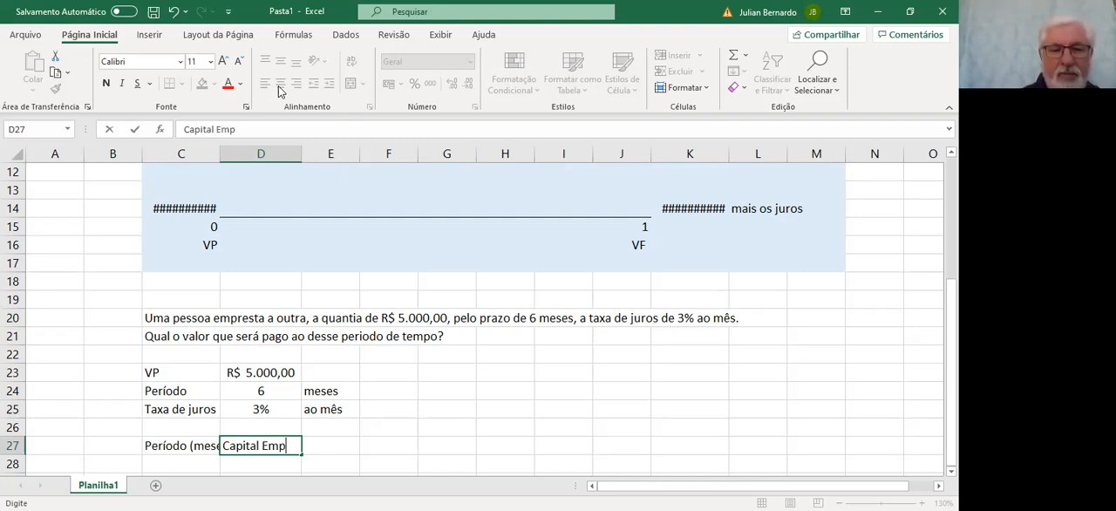
pyautogui.write('restado')
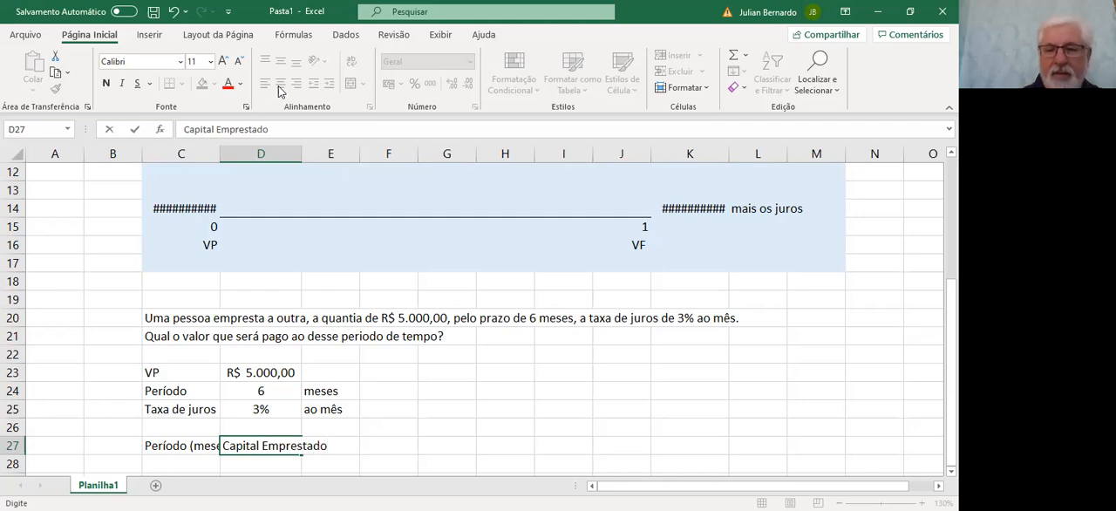
# Enter the table heading "Taxa de Juros" in cell E27, beside Capital Emprestado
pyautogui.press('Tab')
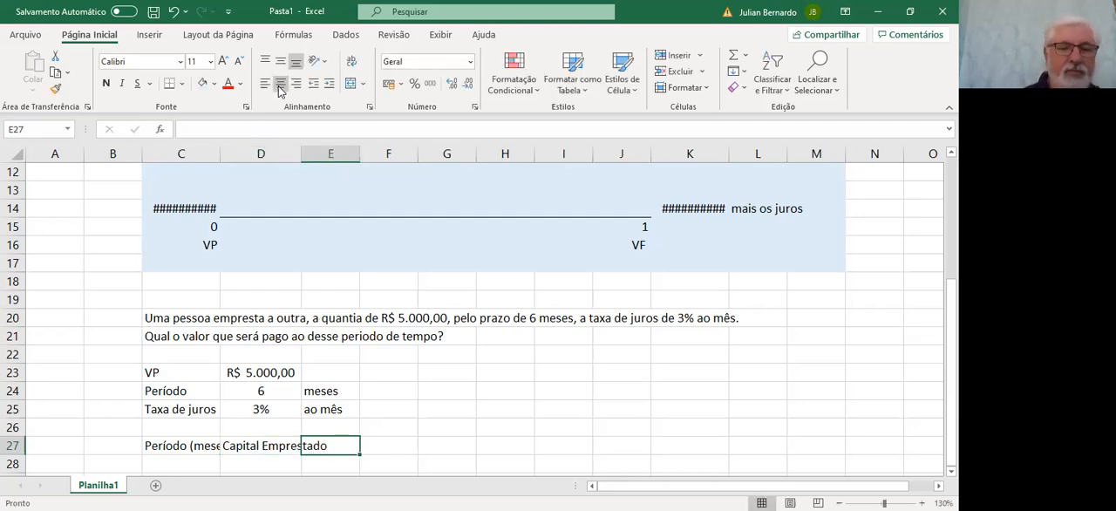
pyautogui.write('Juros')
pyautogui.press('Tab')
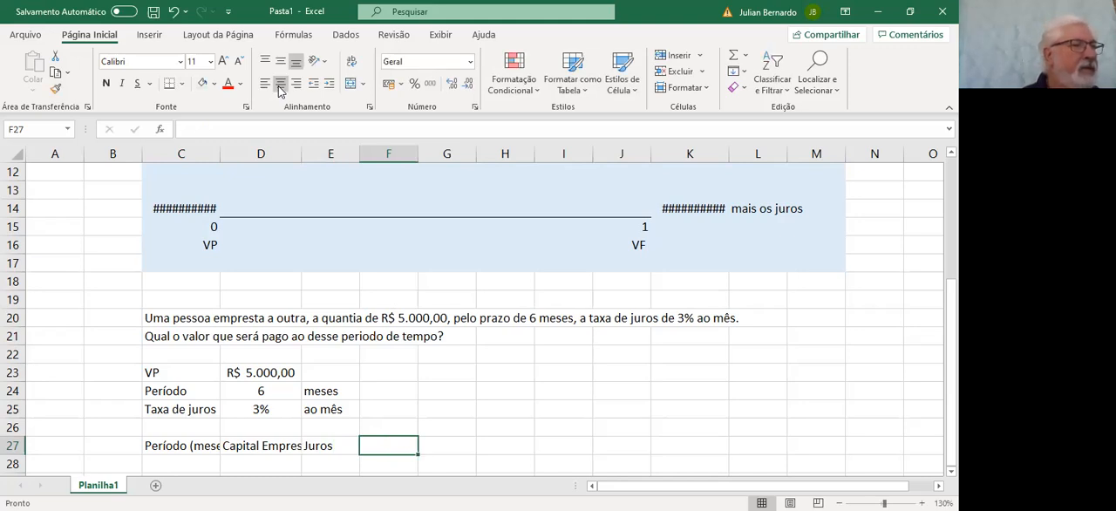
pyautogui.press('Left')
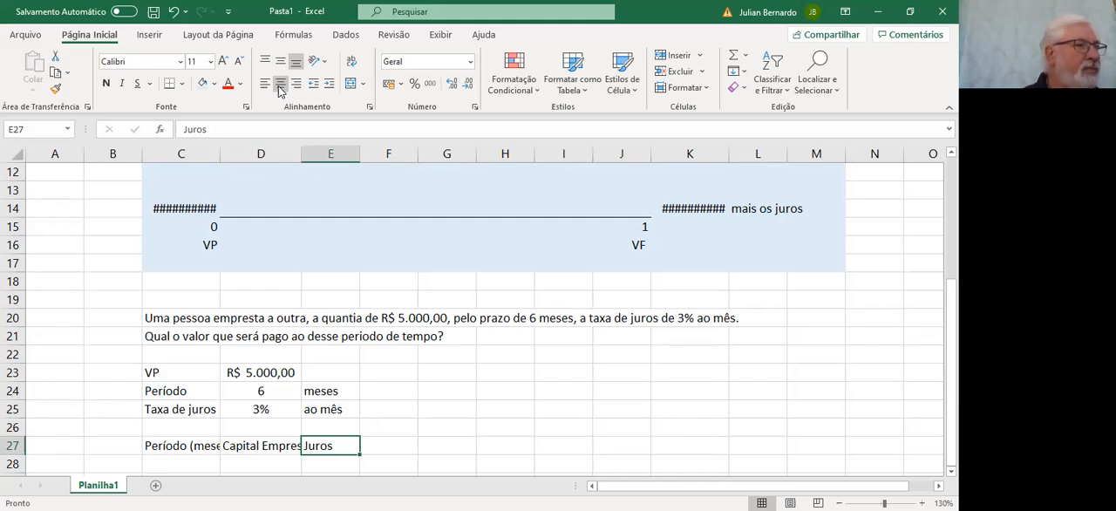
pyautogui.write('Taxa de Juros')
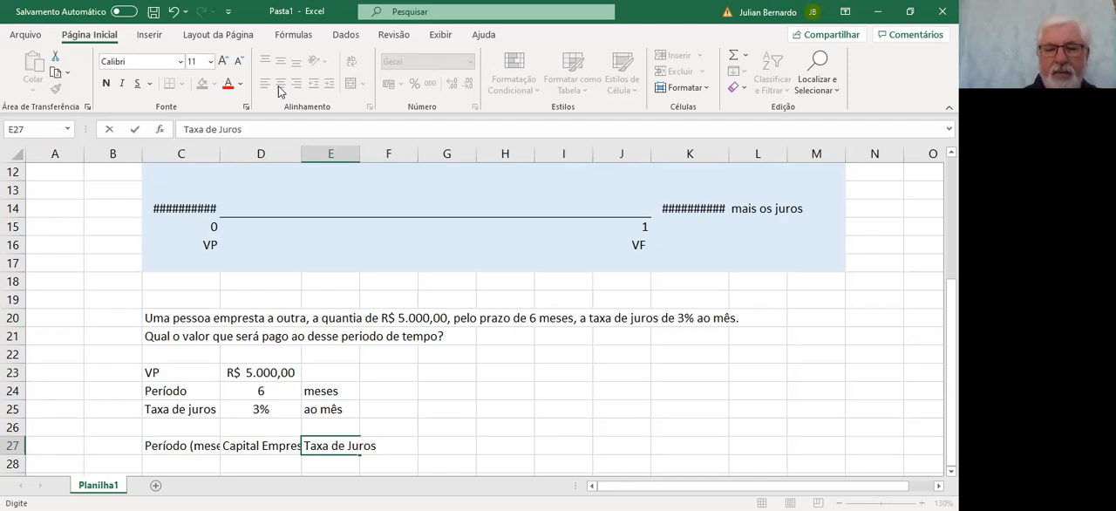
pyautogui.press('Right')
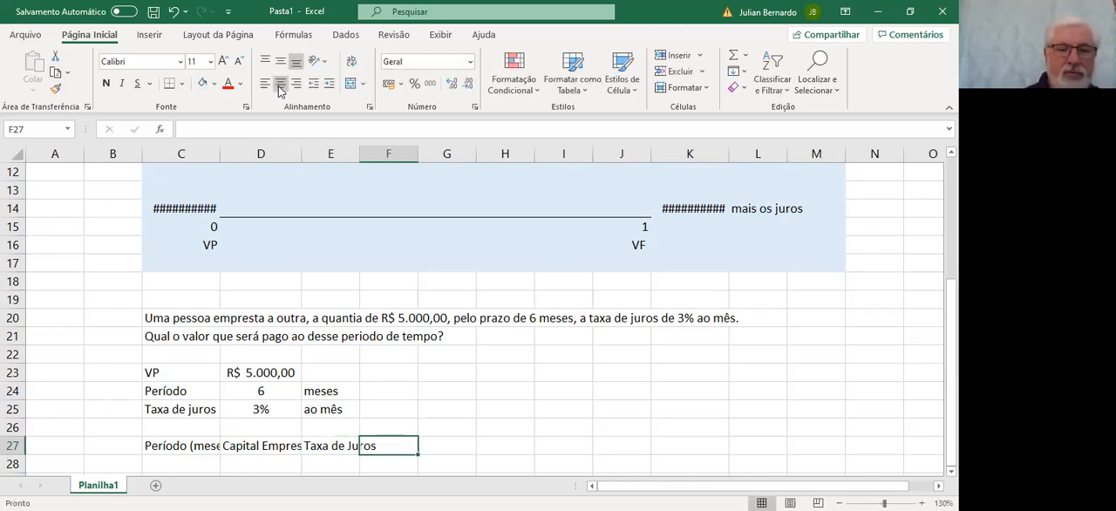
# Enter the table headings "Valor dos Juros" in F27 and "Juros Acumulados" in G27
pyautogui.write('Valor dos Juros')
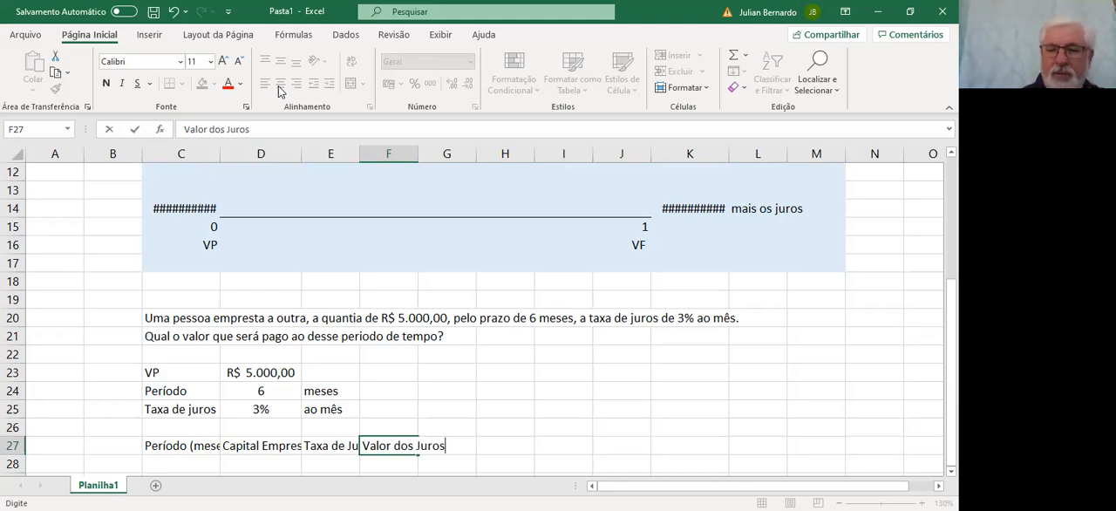
pyautogui.press('Right')
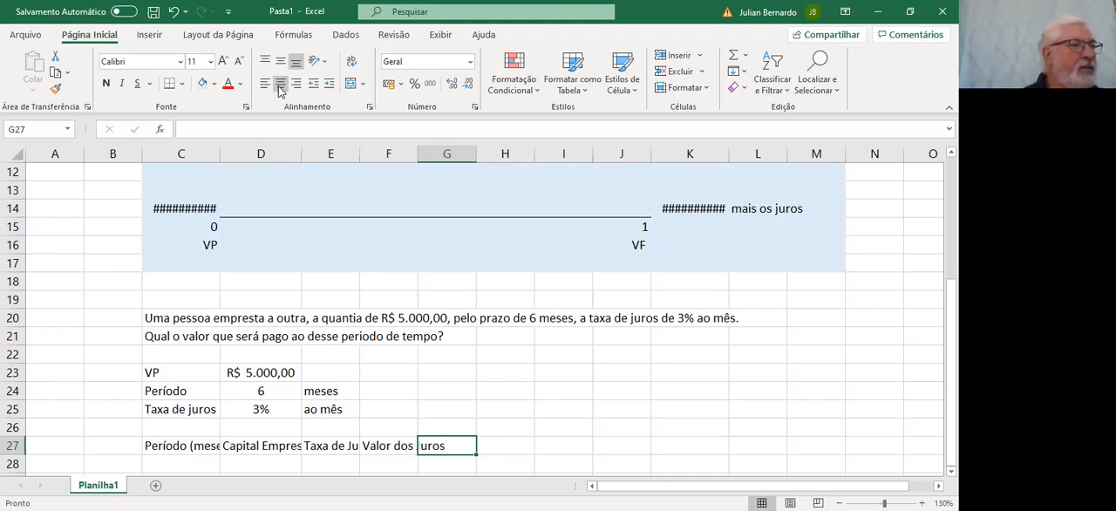
pyautogui.write('Juros ')
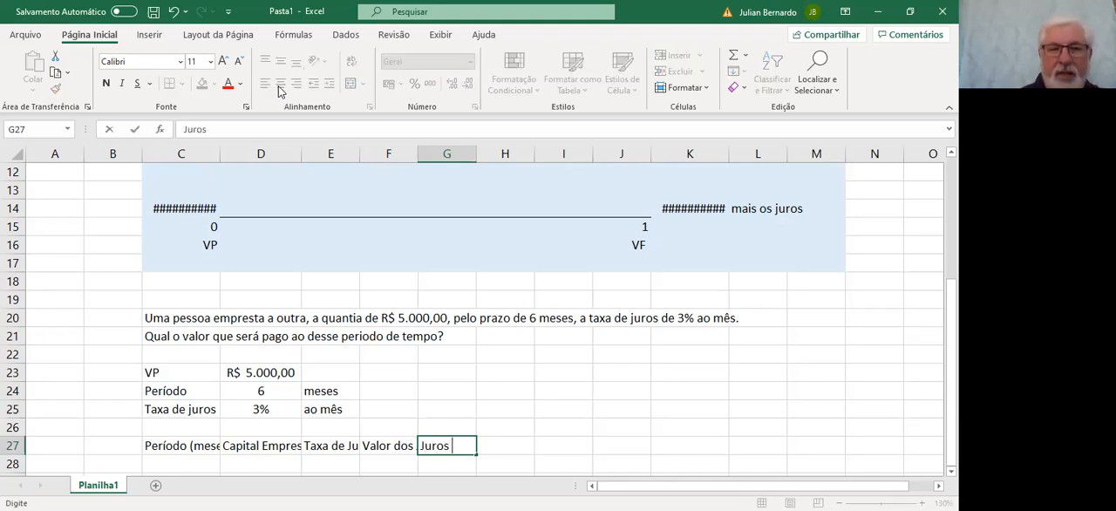
pyautogui.write('Acumulados')
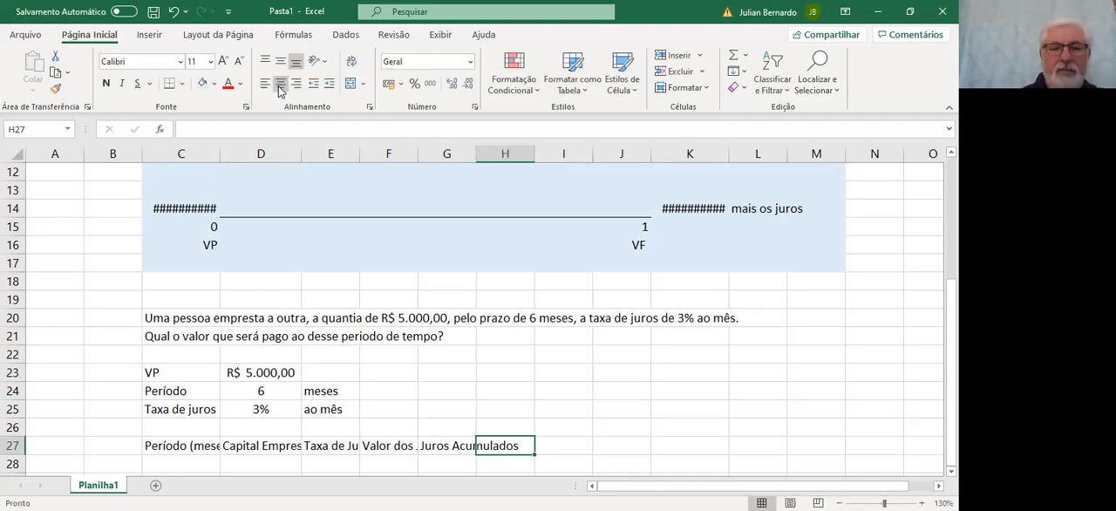
# Enter the last two table headings, "Fórmula" in H27 and "Valor da Fórmula" in I27
pyautogui.write('Fórmula')
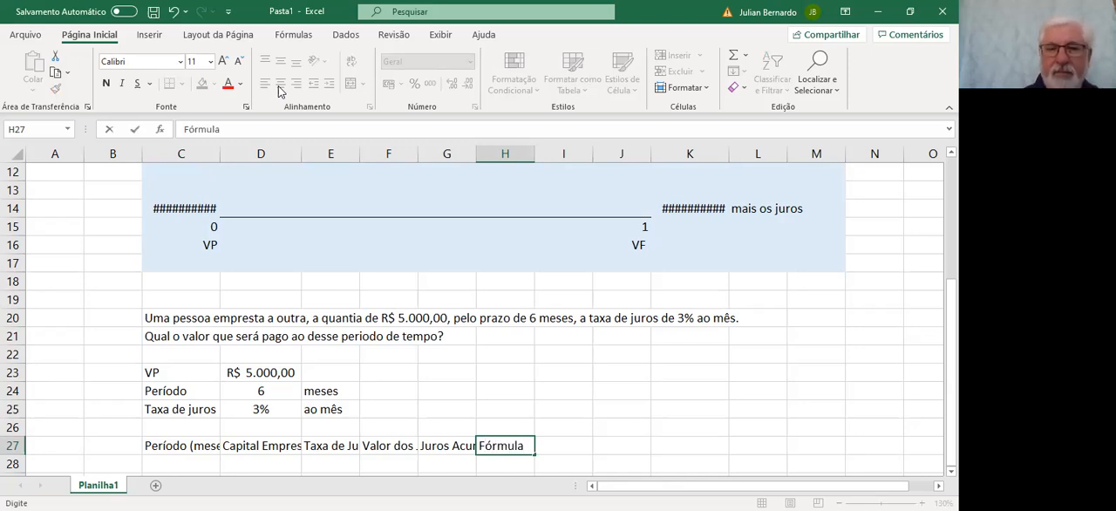
pyautogui.press('Tab')
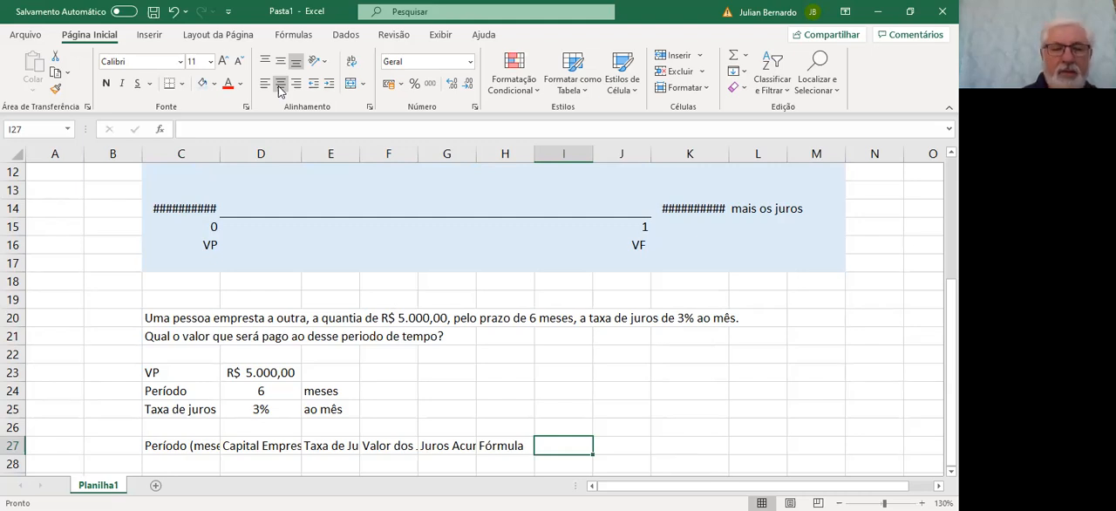
pyautogui.write('Valor da')
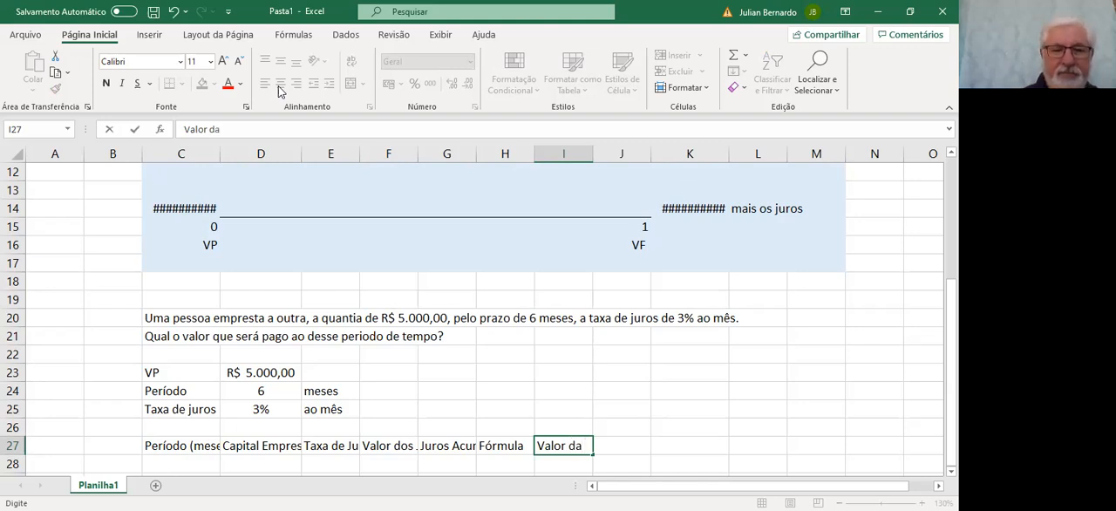
pyautogui.write(' Fórmula')
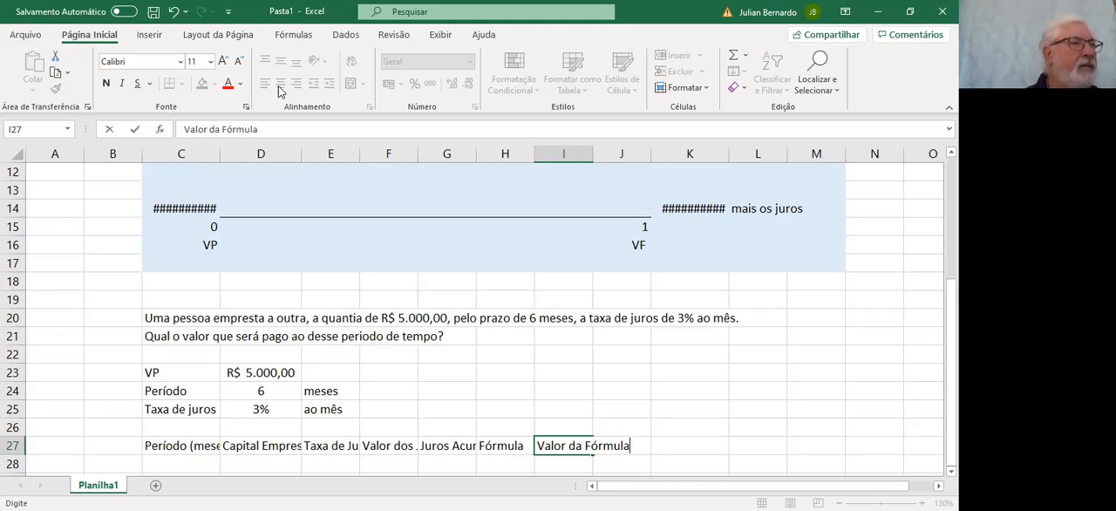
pyautogui.press('Return')
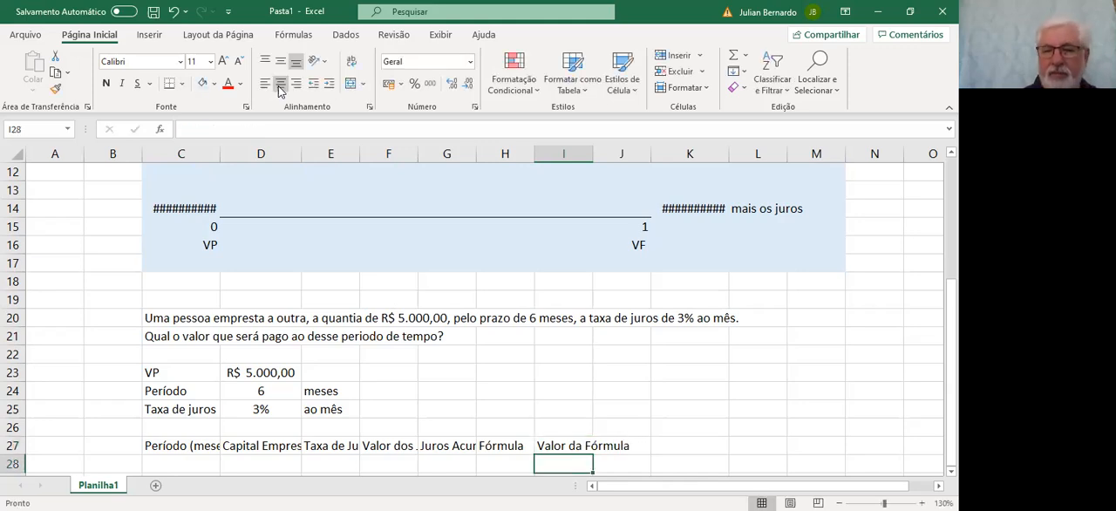
# Widen columns C and D just enough to fit the headings Período (meses) and Capital Emprestado
pyautogui.press('Up')
pyautogui.press('Left')
pyautogui.press('Left')
pyautogui.press('Left')
pyautogui.press('Left')
pyautogui.press('Left')
pyautogui.press('Left')
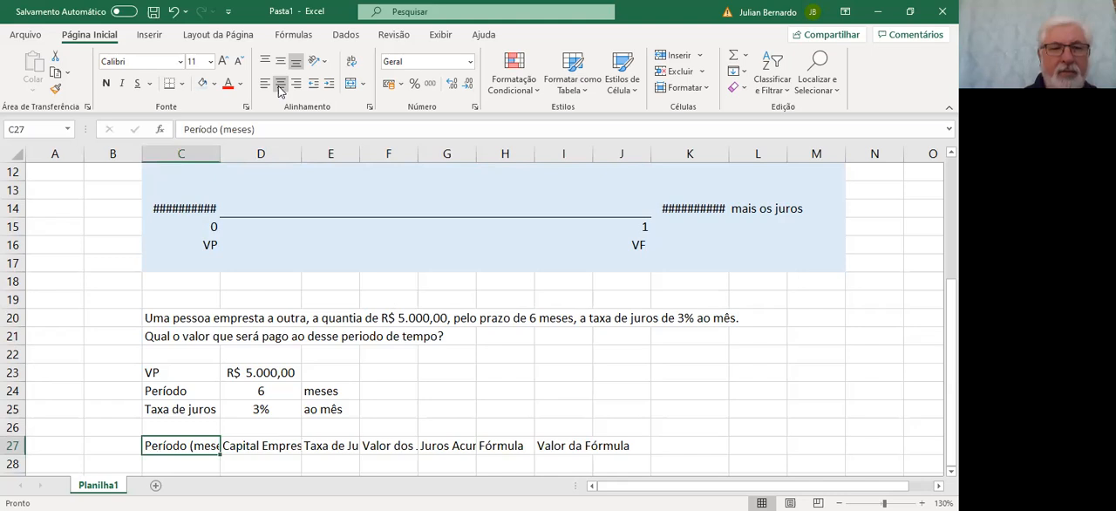
pyautogui.doubleClick(218, 157)
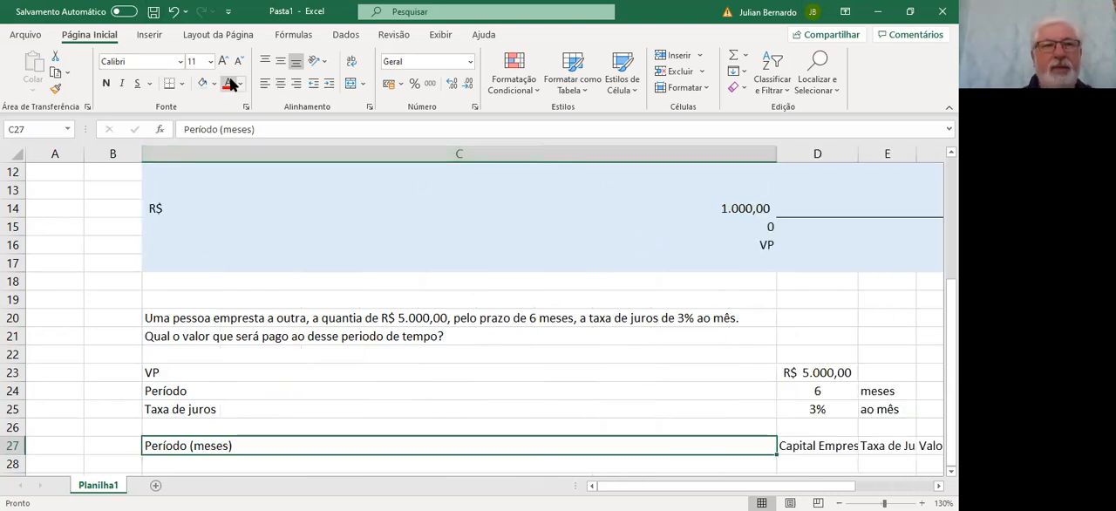
pyautogui.click(173, 13)
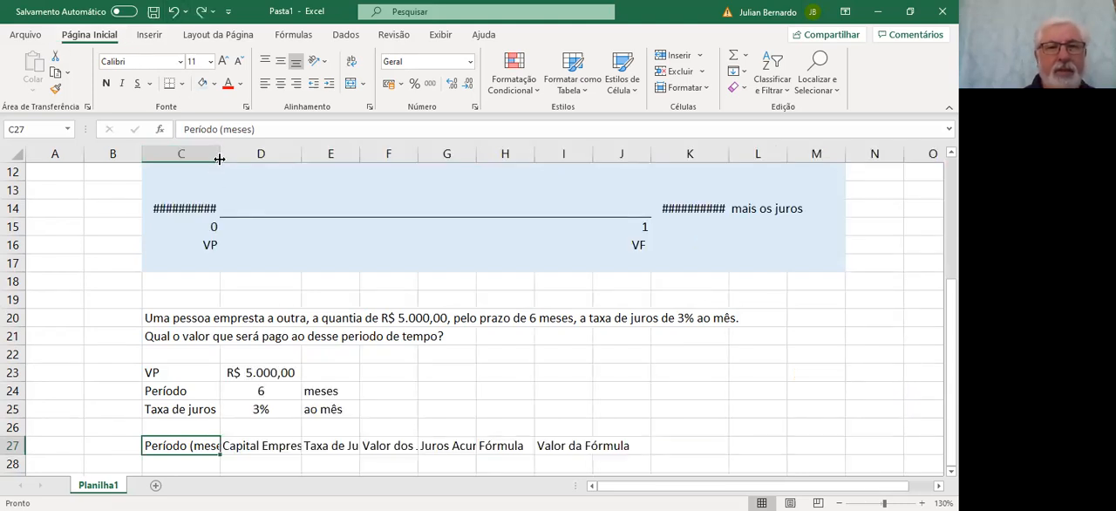
pyautogui.moveTo(218, 154); pyautogui.dragTo(230, 155)
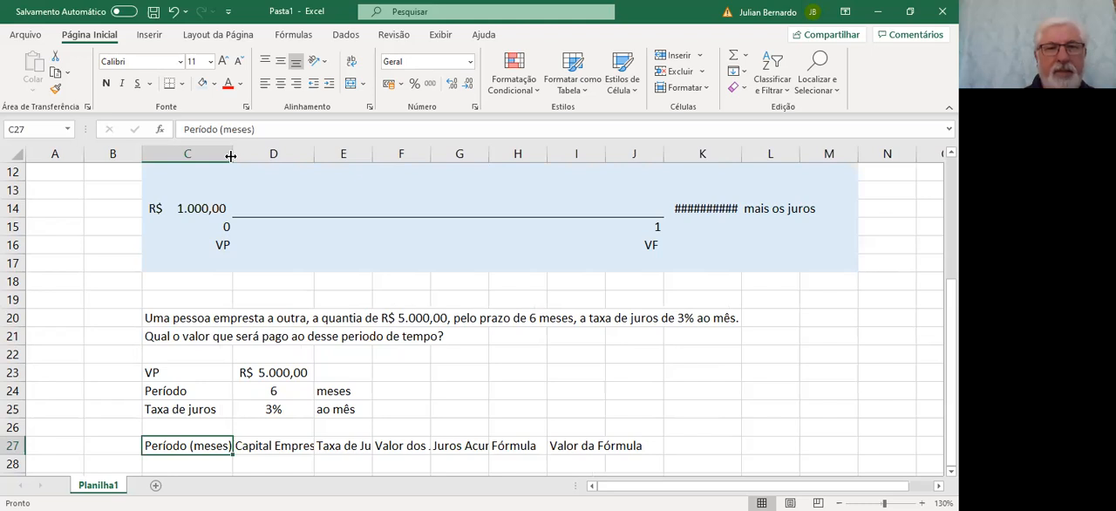
pyautogui.moveTo(315, 154); pyautogui.dragTo(567, 154)
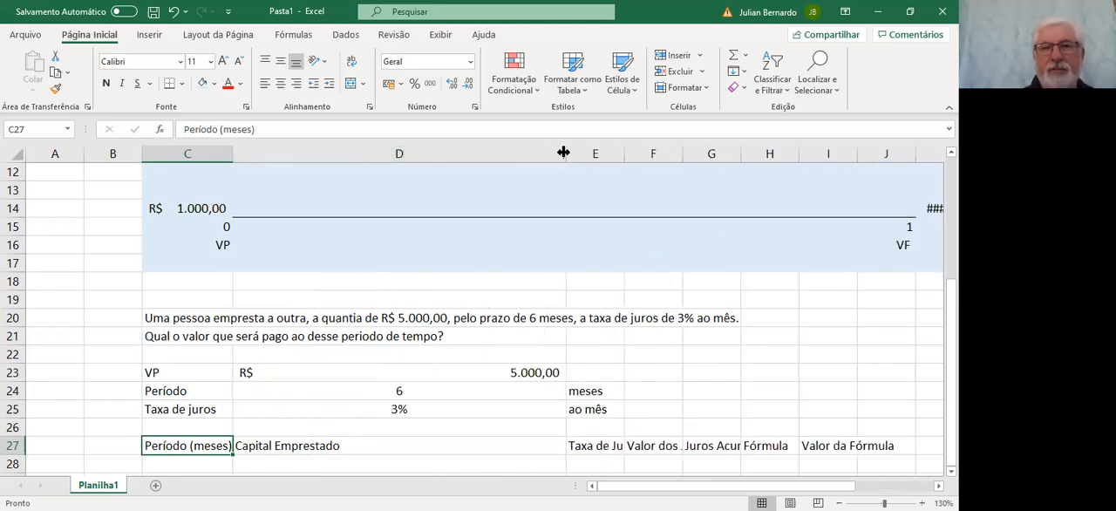
pyautogui.moveTo(562, 153); pyautogui.dragTo(342, 193)
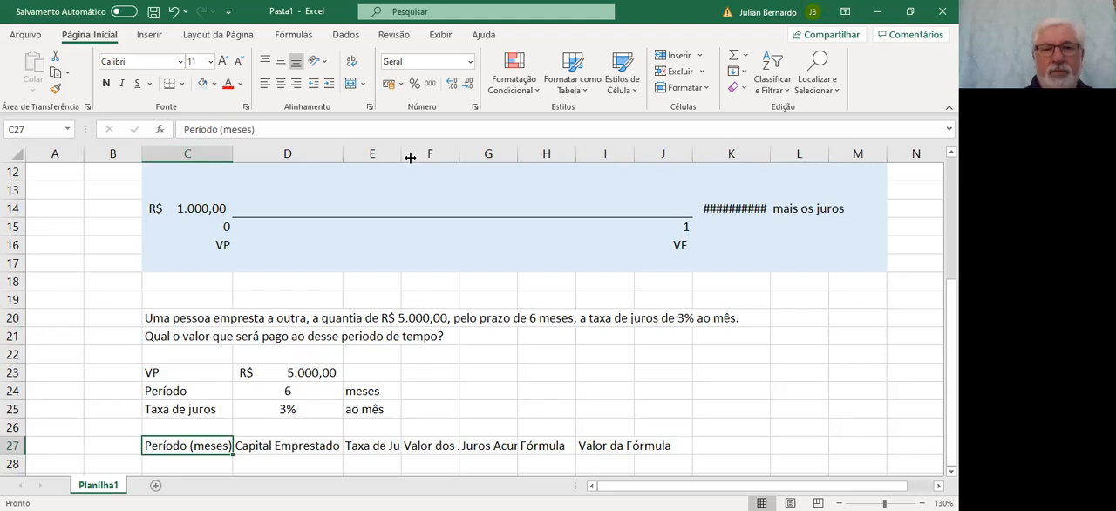
# Widen columns E, F, G and I so that their row 27 headings fit completely
pyautogui.moveTo(401, 155); pyautogui.dragTo(421, 157)
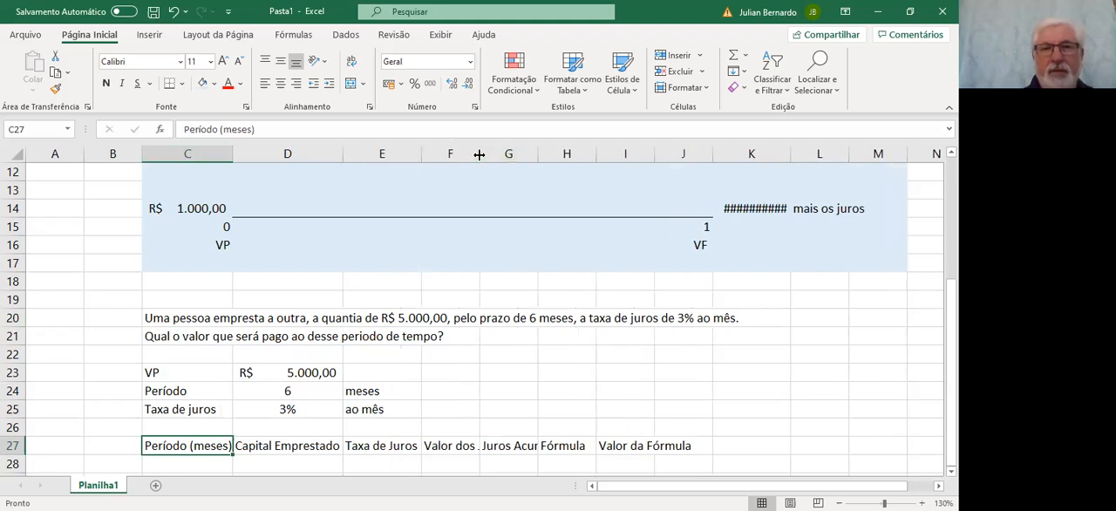
pyautogui.moveTo(478, 154); pyautogui.dragTo(505, 157)
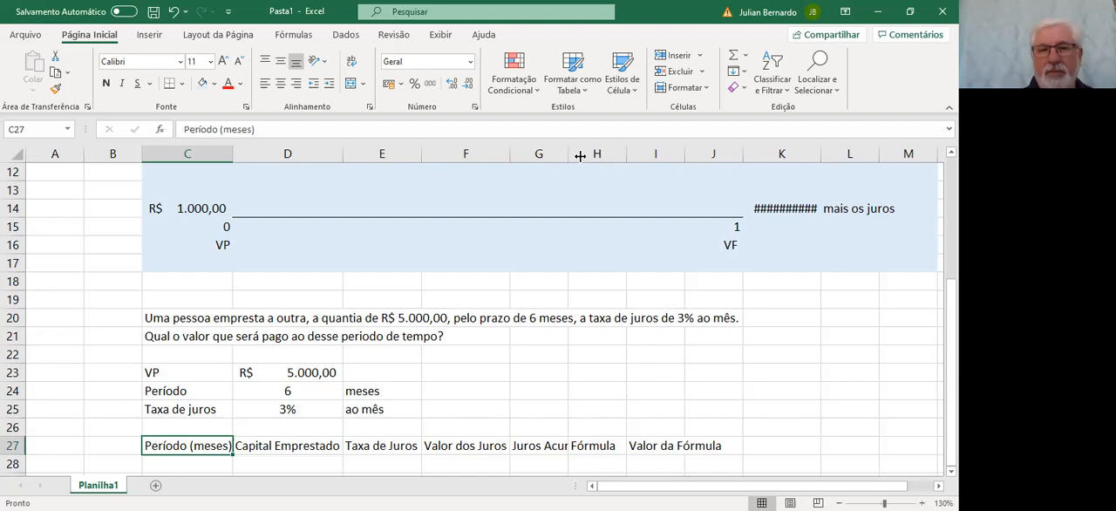
pyautogui.moveTo(580, 156); pyautogui.dragTo(591, 158)
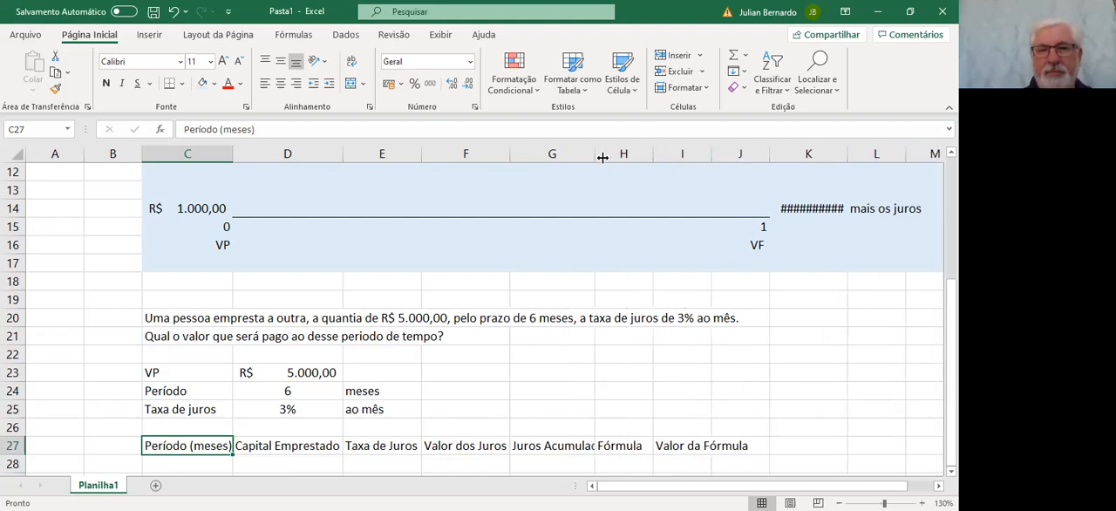
pyautogui.moveTo(602, 157); pyautogui.dragTo(616, 159)
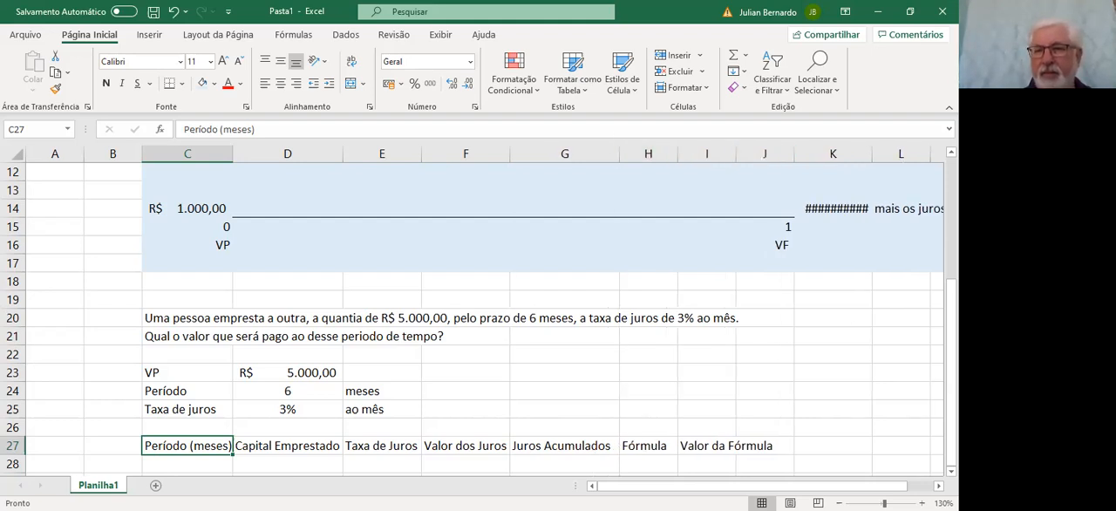
pyautogui.hscroll(3, 546, 296)
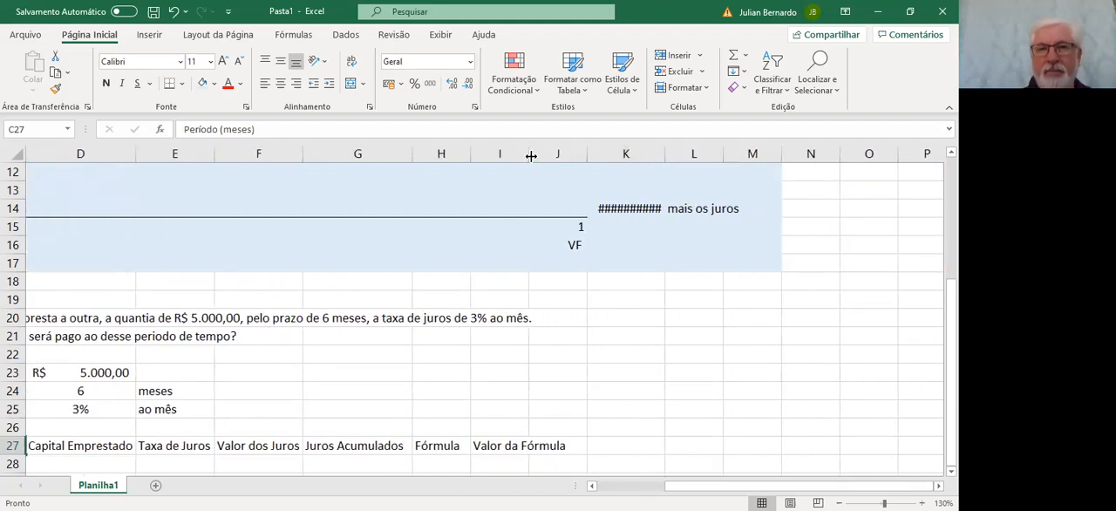
pyautogui.doubleClick(529, 155)
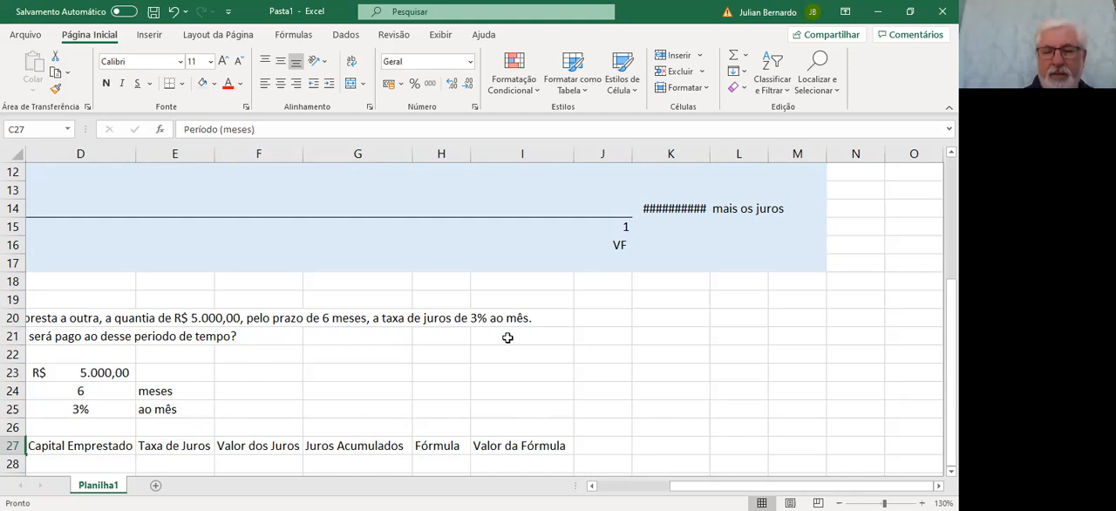
# Enter the month numbers 1 to 6 in cells C28 to C33, below the heading Período (meses)
pyautogui.press('Left')
pyautogui.press('Left')
pyautogui.press('Right')
pyautogui.press('Right')
pyautogui.press('Right')
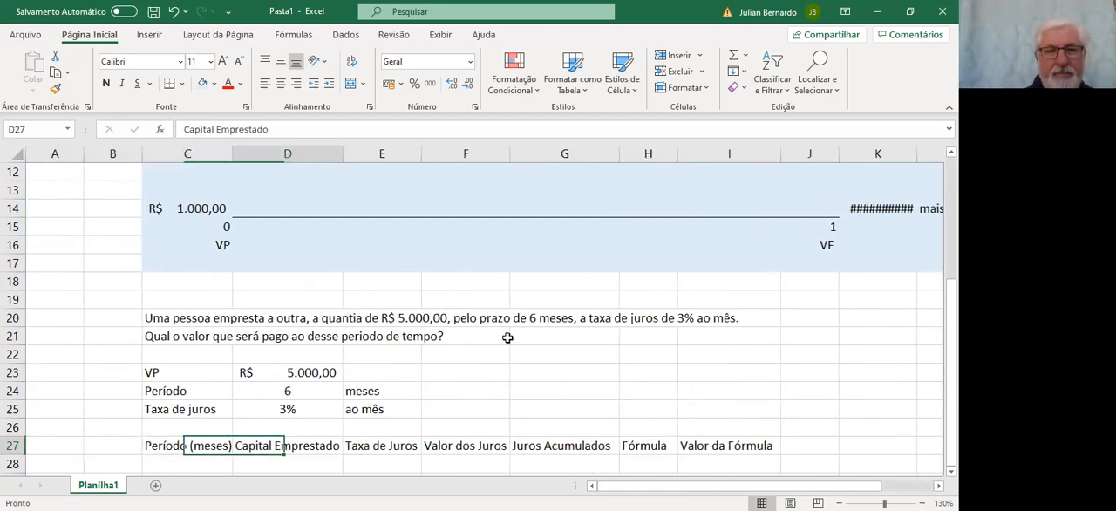
pyautogui.press('Left')
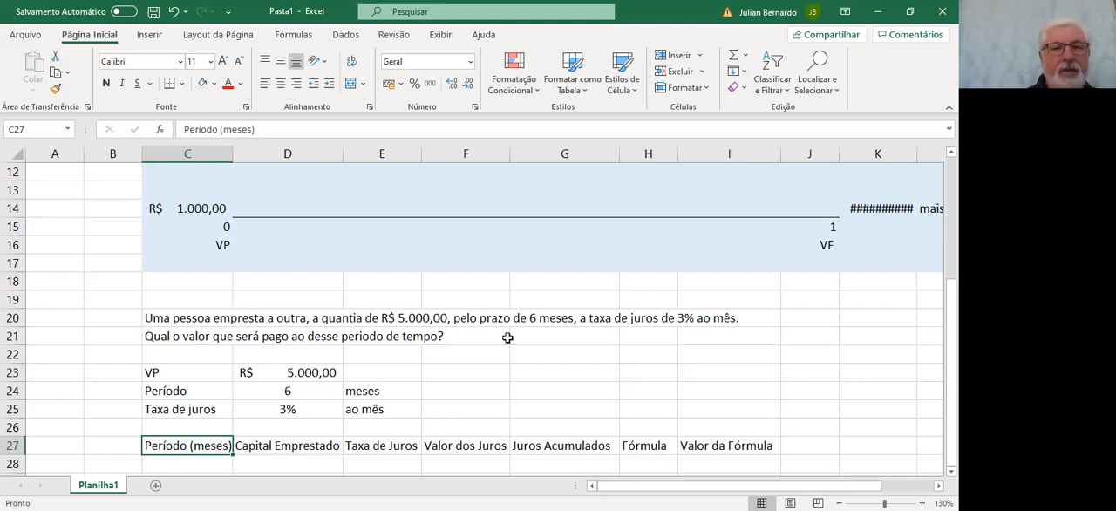
pyautogui.press('Down')
pyautogui.press('Down')
pyautogui.press('Down')
pyautogui.press('Down')
pyautogui.press('Down')
pyautogui.press('Down')
pyautogui.press('Down')
pyautogui.press('Up')
pyautogui.press('Up')
pyautogui.press('Up')
pyautogui.press('Up')
pyautogui.press('Up')
pyautogui.press('Up')
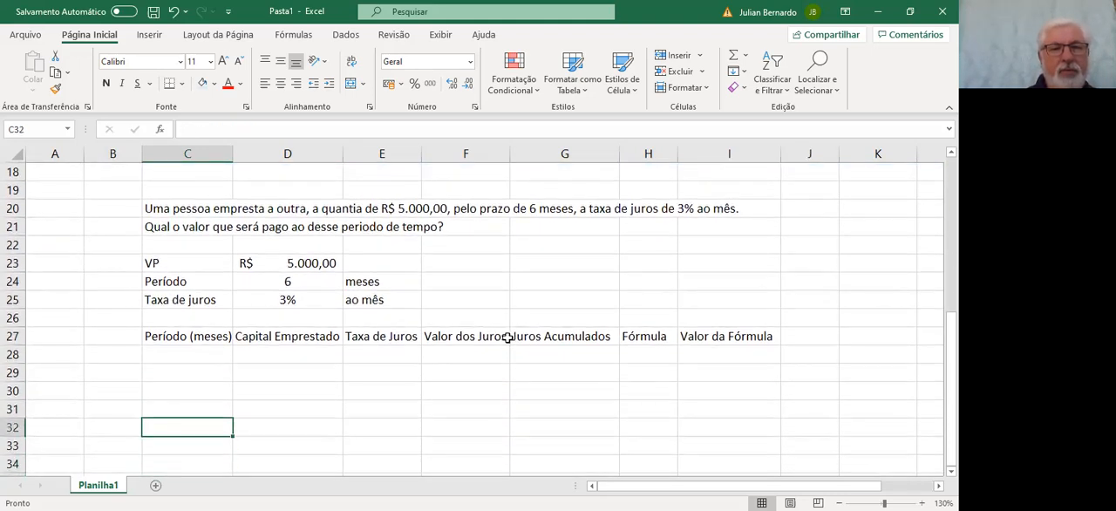
pyautogui.write('1')
pyautogui.press('Return')
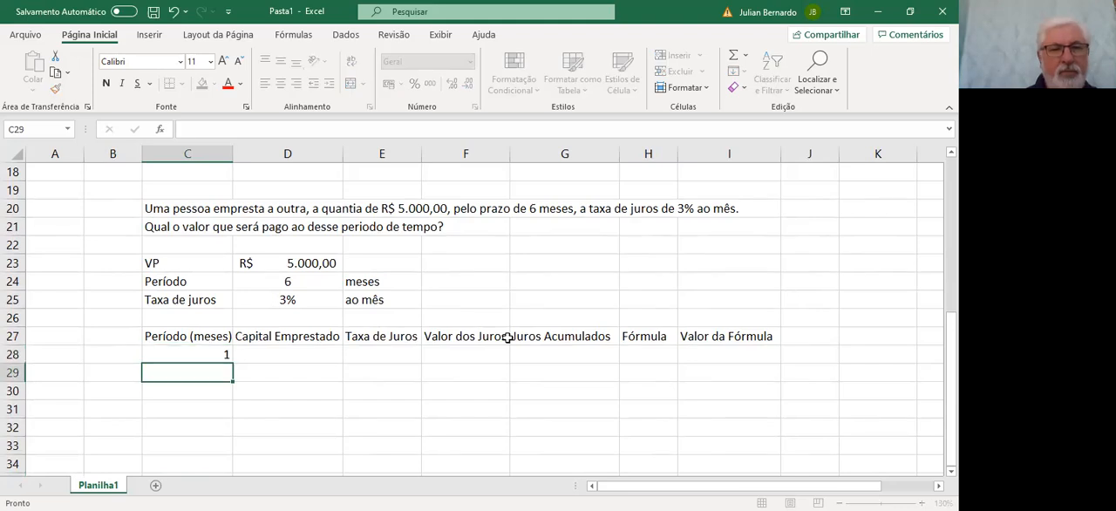
pyautogui.write('2')
pyautogui.press('Return')
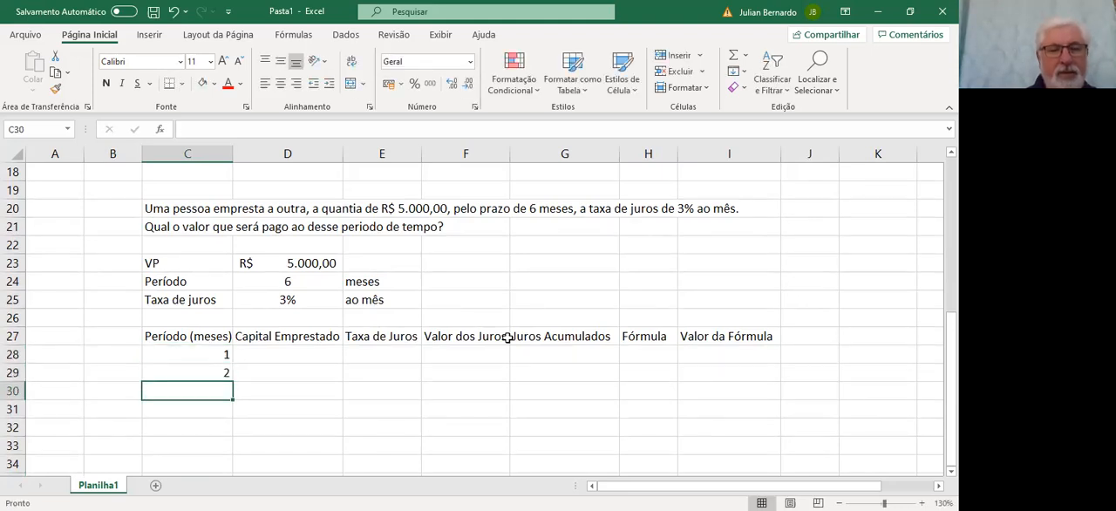
pyautogui.write('3')
pyautogui.press('Return')
pyautogui.write('4')
pyautogui.press('Return')
pyautogui.write('5')
pyautogui.press('Return')
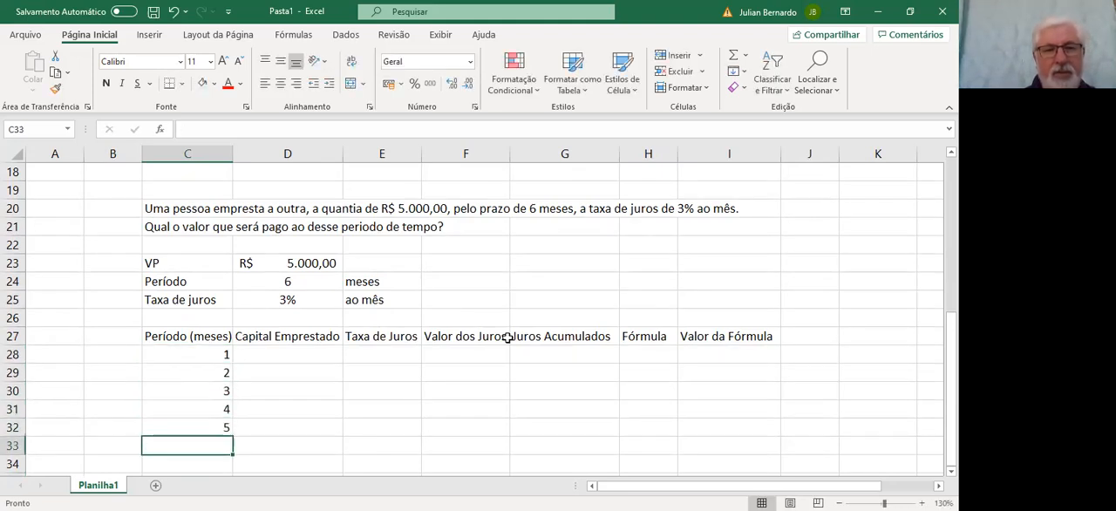
pyautogui.write('6')
pyautogui.press('Return')
# Center the month numbers in cells C28 to C33 horizontally
pyautogui.press('Up')
pyautogui.press('Up')
pyautogui.press('Up')
pyautogui.press('Up')
pyautogui.press('Up')
pyautogui.press('Up')
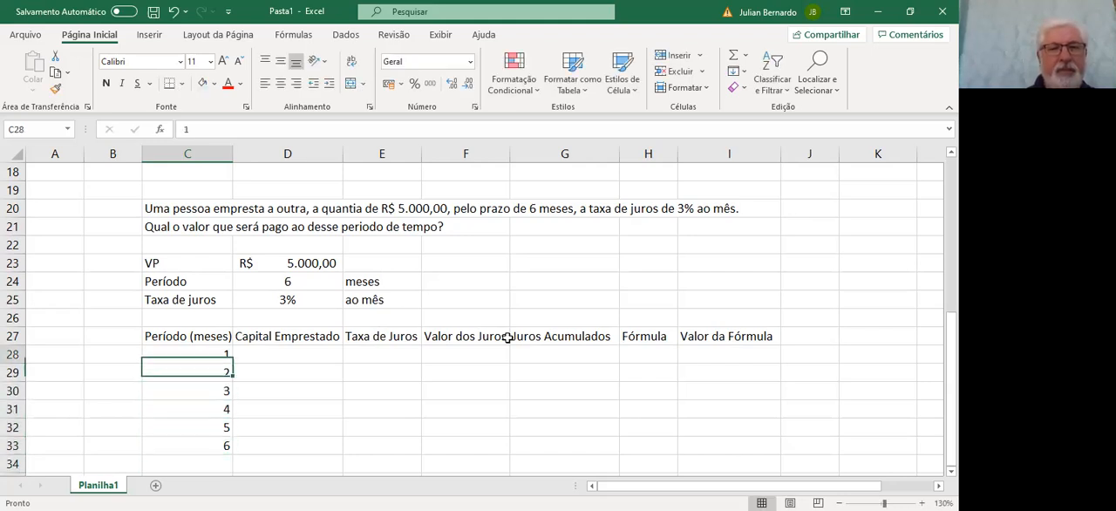
pyautogui.hotkey('shift', 'Down')
pyautogui.hotkey('shift', 'Down')
pyautogui.hotkey('shift', 'Down')
pyautogui.hotkey('shift', 'Down')
pyautogui.hotkey('shift', 'Down')
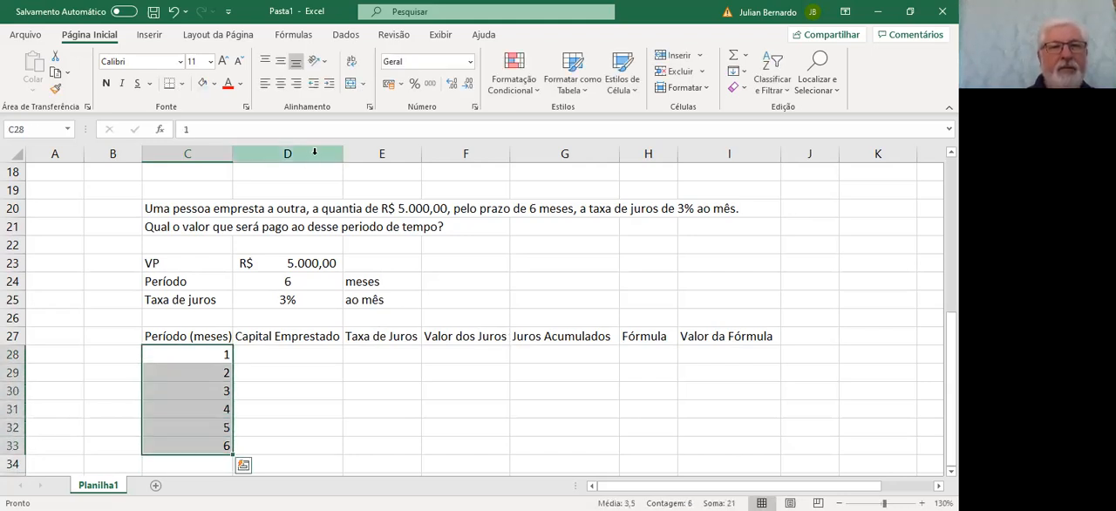
pyautogui.click(281, 83)
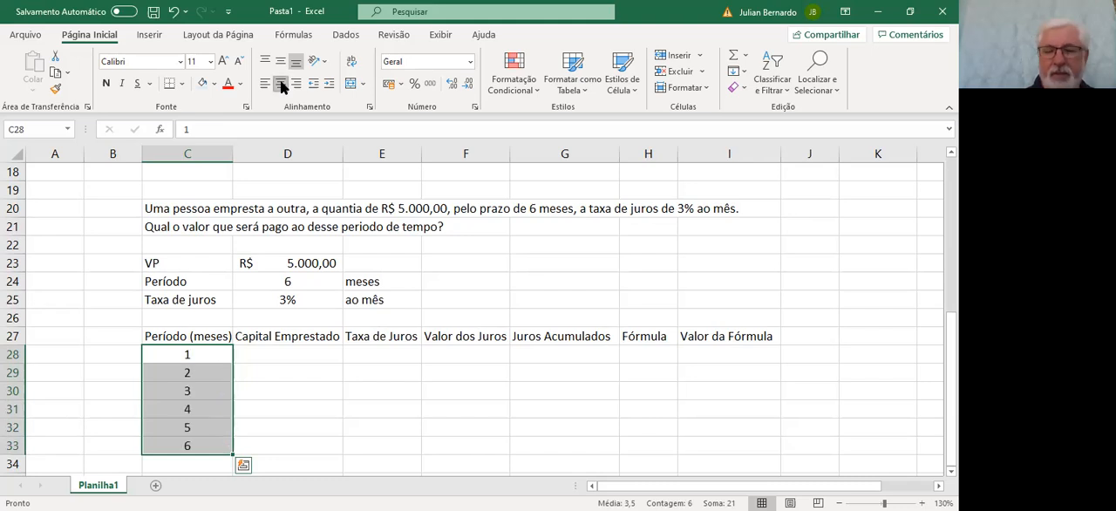
# Enter the formula =D23 in cell D28, under Capital Emprestado, to reference the loan's VP
pyautogui.press('Right')
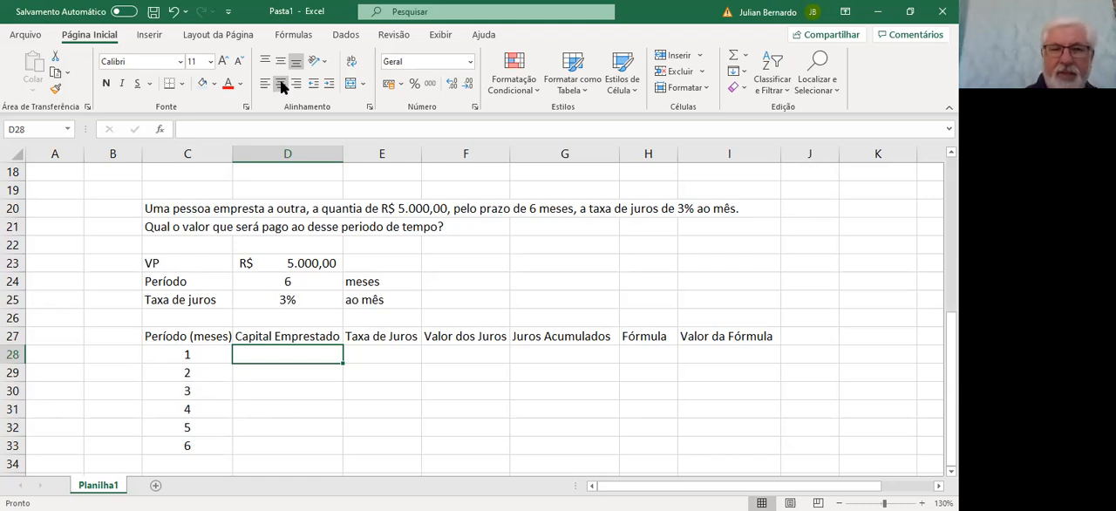
pyautogui.write('=')
pyautogui.press('Up')
pyautogui.press('Up')
pyautogui.press('Up')
pyautogui.press('Up')
pyautogui.press('Up')
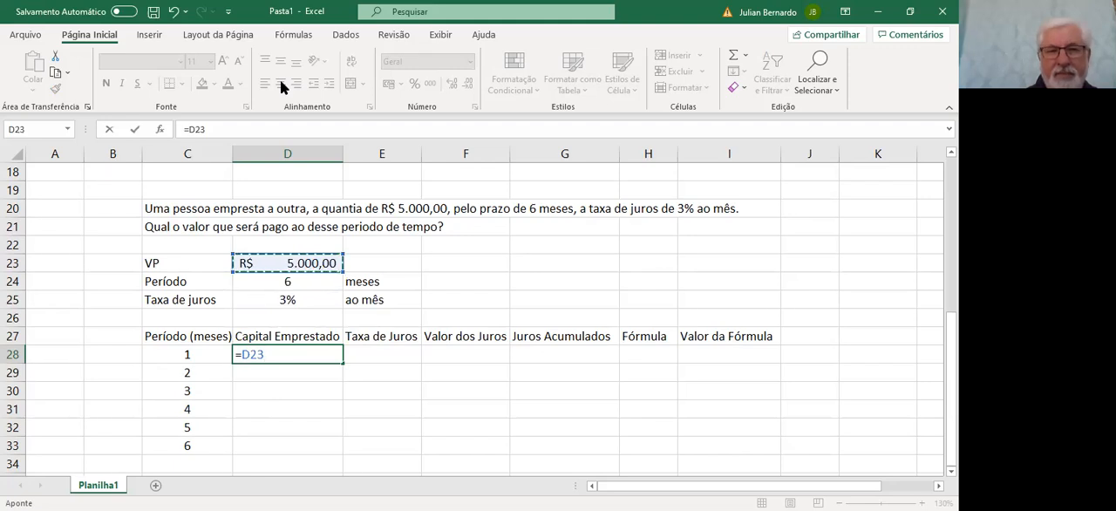
pyautogui.press('Return')
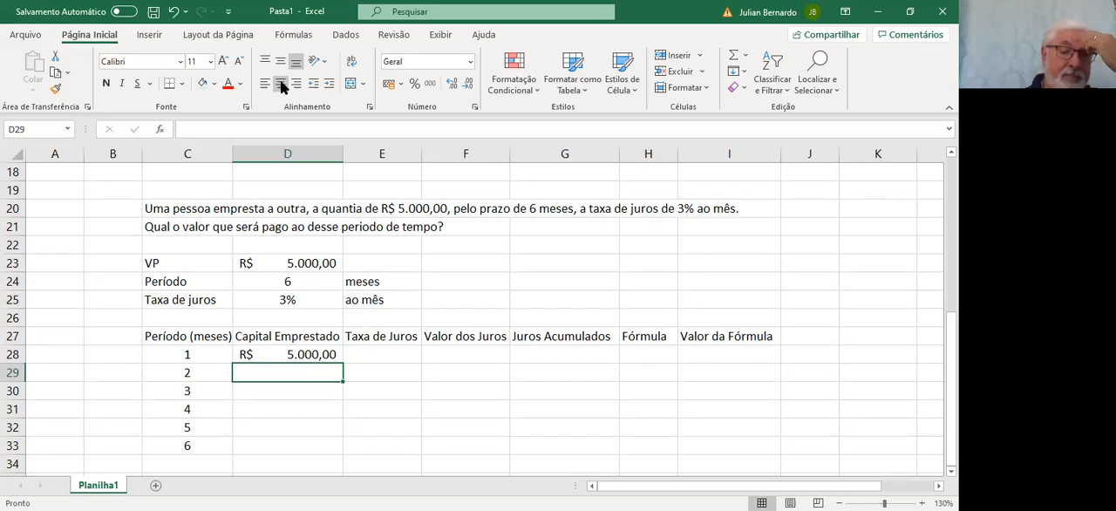
# Review the timeline in rows 14 to 16 and the loan problem's data above the interest table
pyautogui.press('Up')
pyautogui.press('Up')
pyautogui.press('Up')
pyautogui.press('Up')
pyautogui.press('Up')
pyautogui.press('Up')
pyautogui.press('Up')
pyautogui.press('Up')
pyautogui.press('Up')
pyautogui.press('Up')
pyautogui.press('Up')
pyautogui.press('Up')
pyautogui.press('Up')
pyautogui.press('Up')
pyautogui.press('Up')
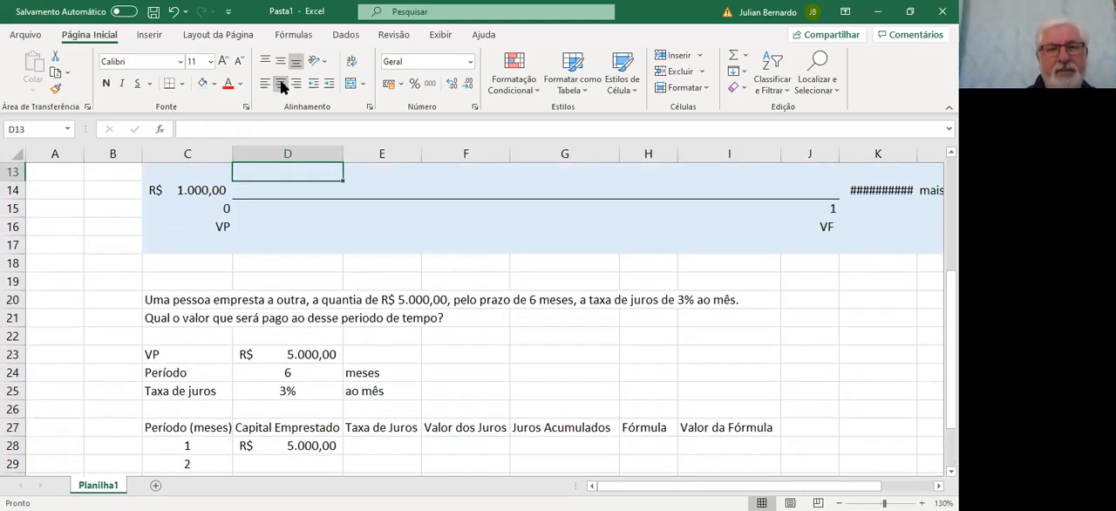
pyautogui.press('Left')
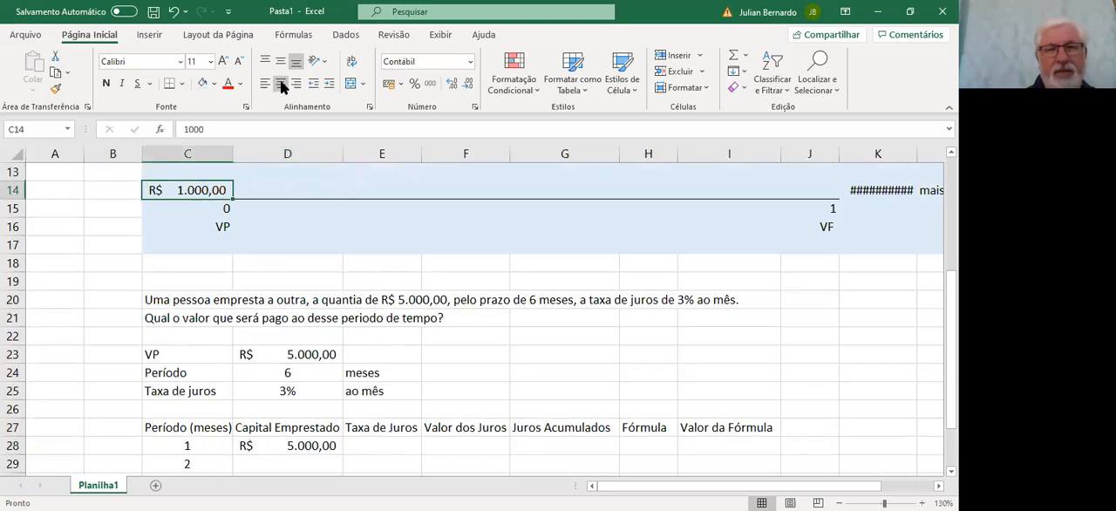
pyautogui.press('Right')
pyautogui.press('Right')
pyautogui.press('Right')
pyautogui.press('Right')
pyautogui.press('Right')
pyautogui.press('Right')
pyautogui.press('Right')
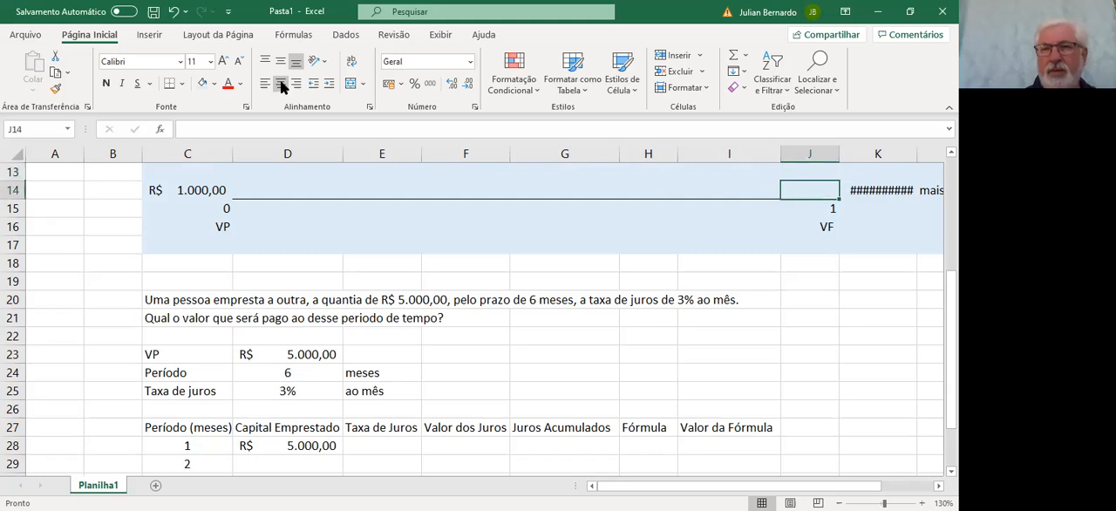
pyautogui.press('Left')
pyautogui.press('Left')
pyautogui.press('Left')
pyautogui.press('Left')
pyautogui.press('Left')
pyautogui.press('Left')
pyautogui.press('Down')
pyautogui.press('Down')
pyautogui.press('Down')
pyautogui.press('Down')
pyautogui.press('Down')
pyautogui.press('Down')
pyautogui.press('Down')
pyautogui.press('Down')
pyautogui.press('Down')
pyautogui.press('Down')
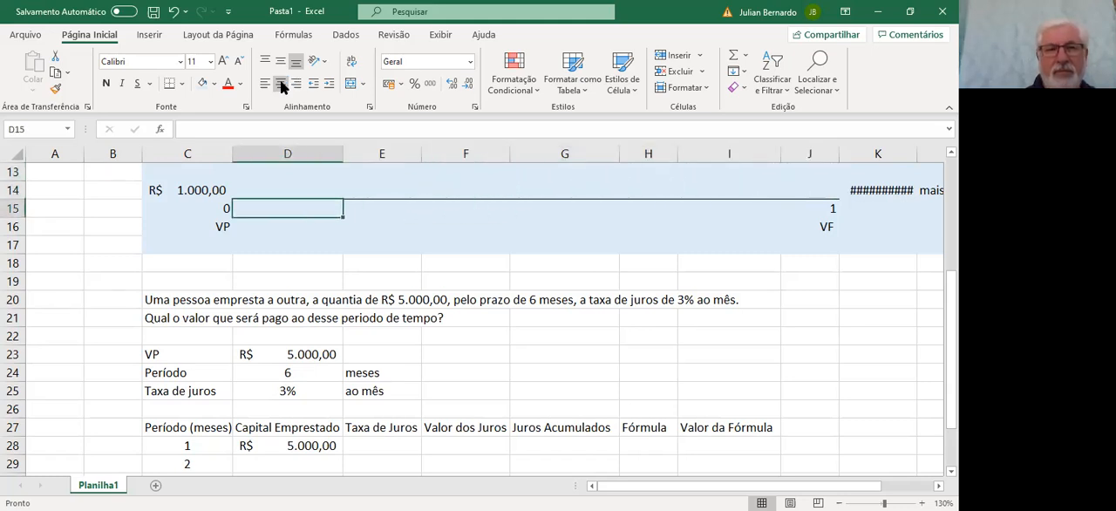
pyautogui.press('Down')
pyautogui.press('Down')
pyautogui.press('Down')
pyautogui.press('Down')
pyautogui.press('Down')
pyautogui.press('Down')
pyautogui.press('Down')
pyautogui.press('Down')
pyautogui.press('Down')
pyautogui.press('Up')
pyautogui.press('Up')
pyautogui.press('Up')
pyautogui.press('Up')
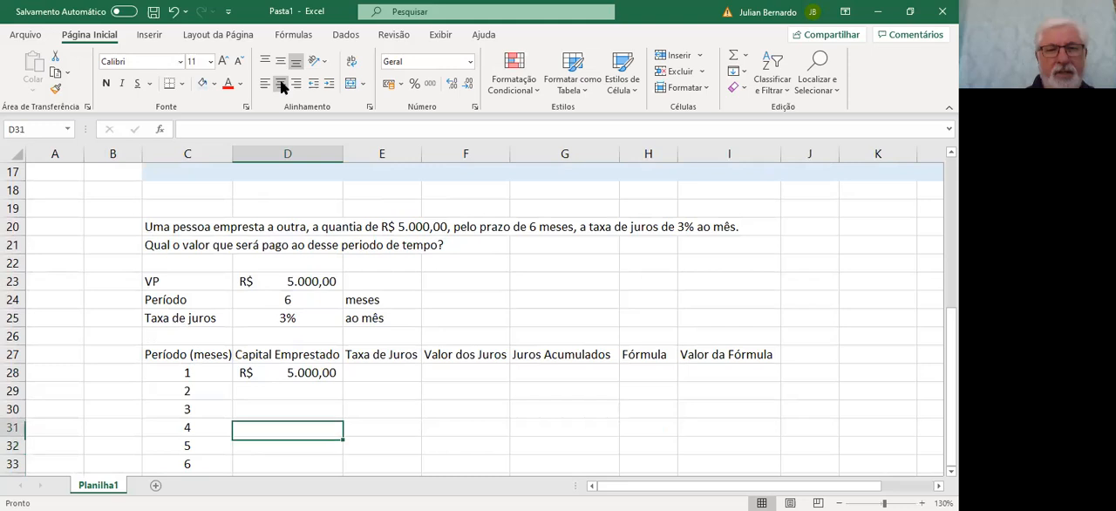
# Enter the formula =D28 in cell D29 to repeat the capital for month 2
pyautogui.write('=')
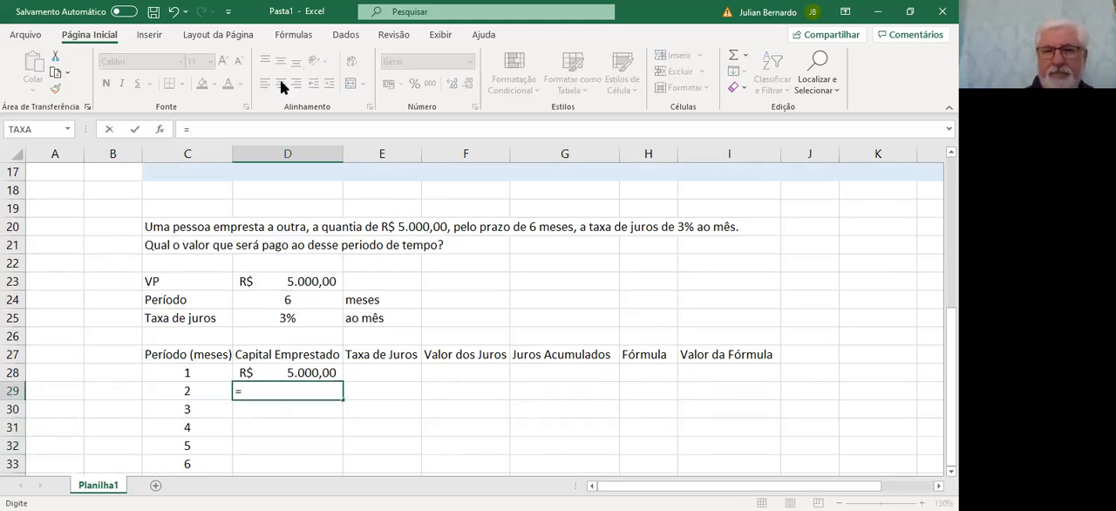
pyautogui.press('Up')
pyautogui.press('Up')
pyautogui.press('Down')
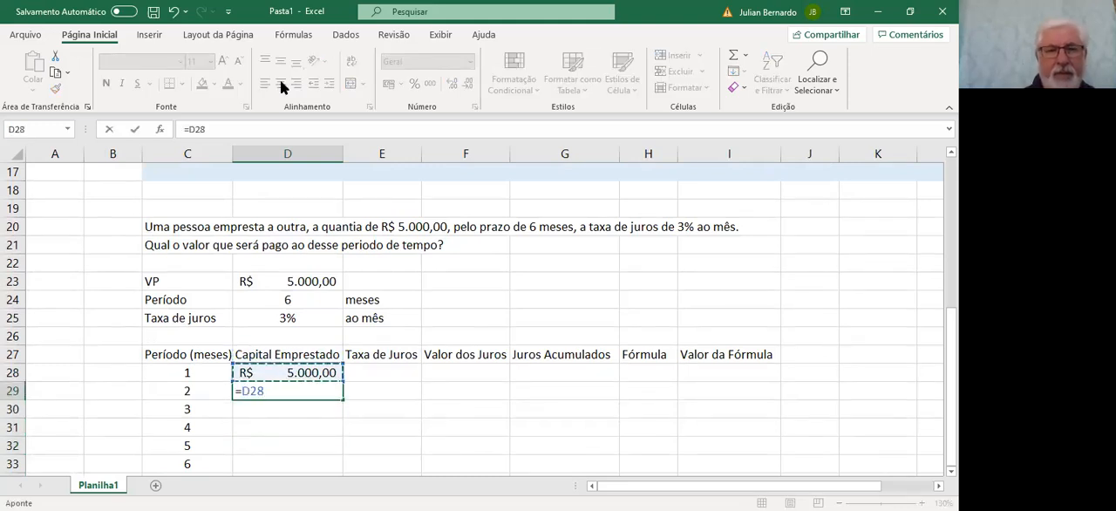
pyautogui.press('Return')
# Replace the formula in D28 with the absolute reference =$D$23 and fill it down to D33
pyautogui.press('Up')
pyautogui.press('Up')
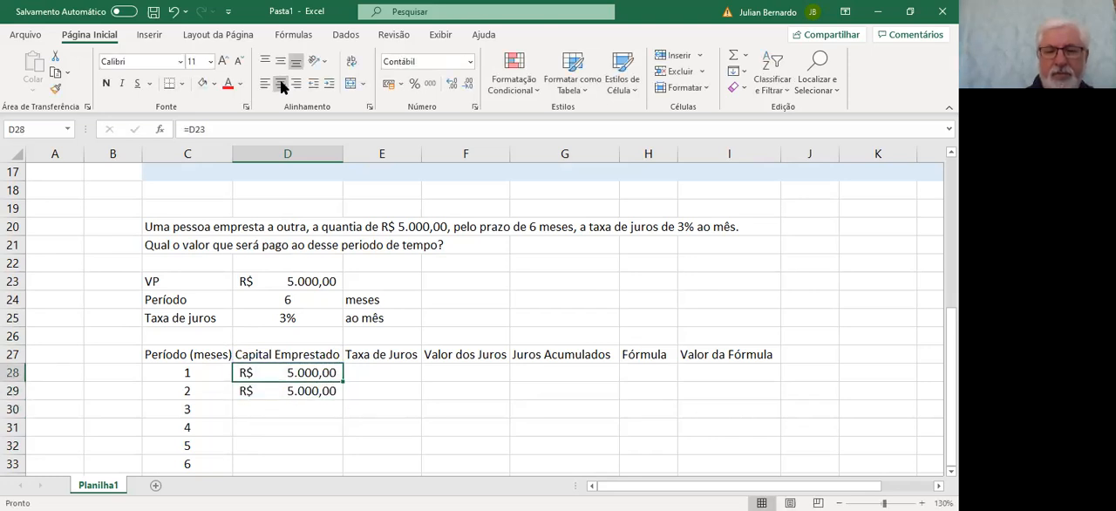
pyautogui.write('=')
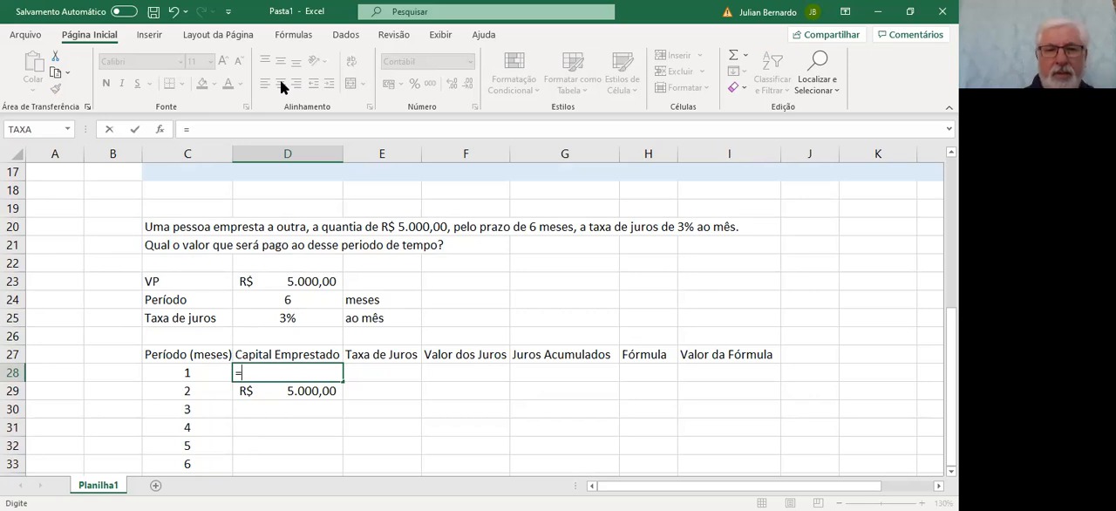
pyautogui.click(294, 279)
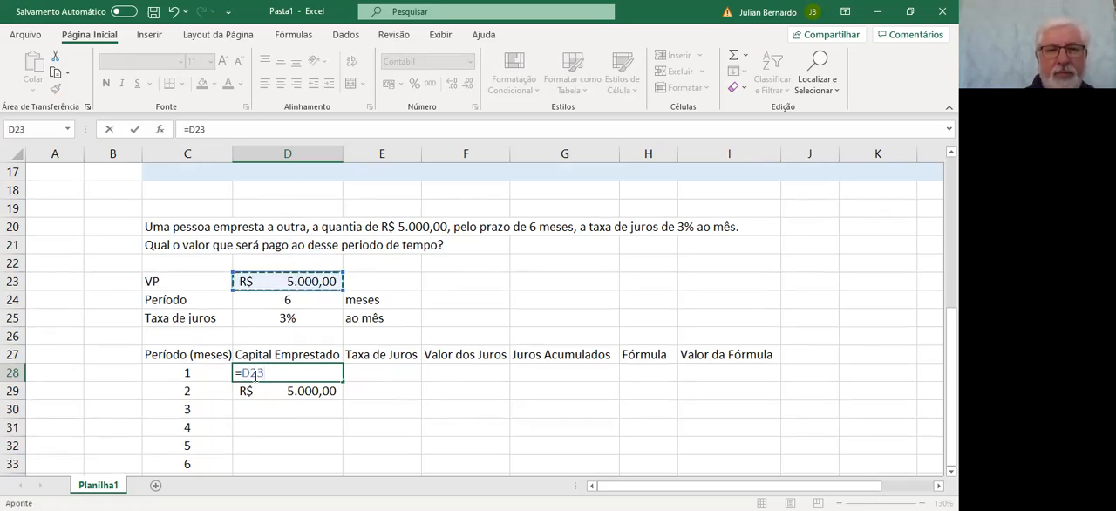
pyautogui.click(255, 372)
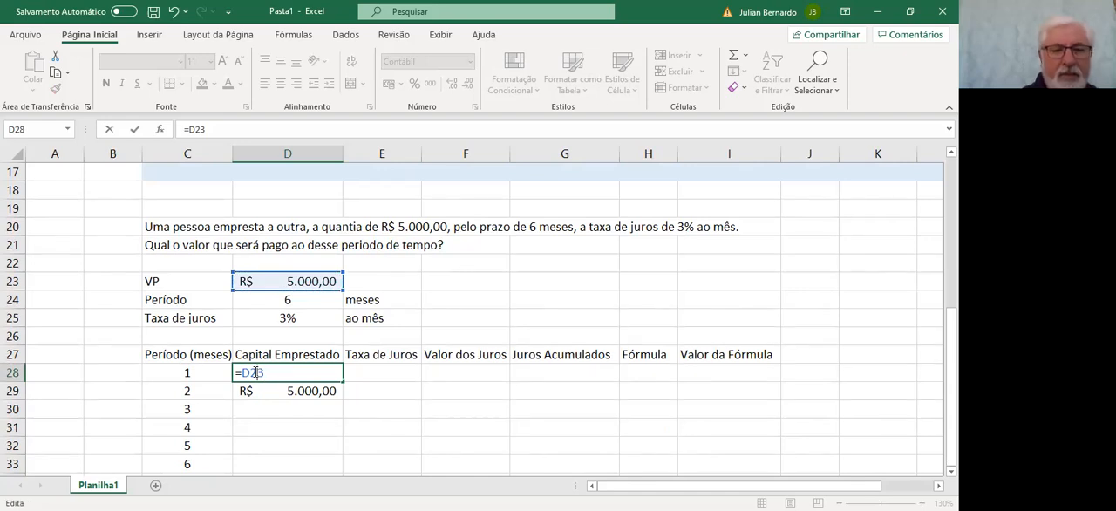
pyautogui.press('Return')
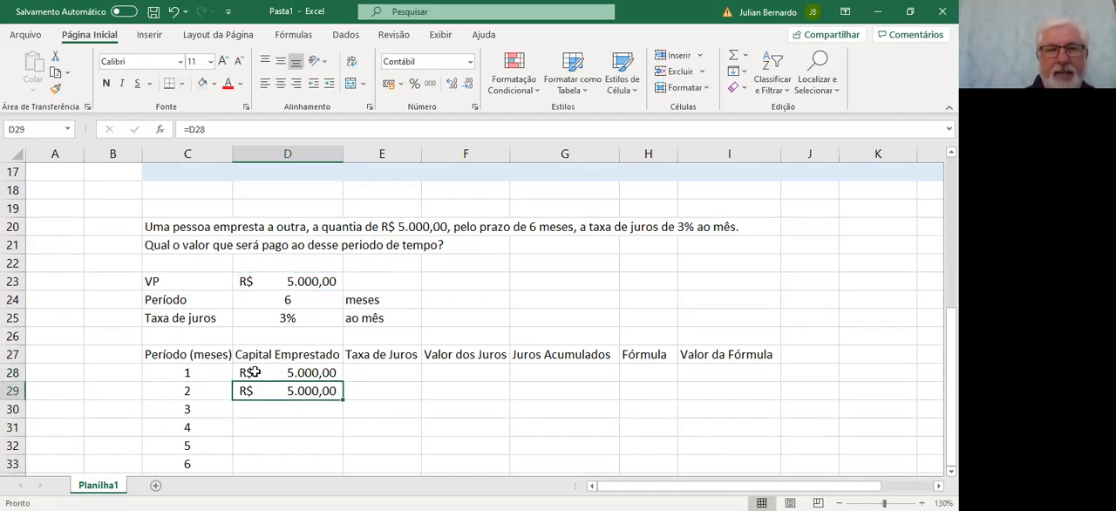
pyautogui.click(283, 370)
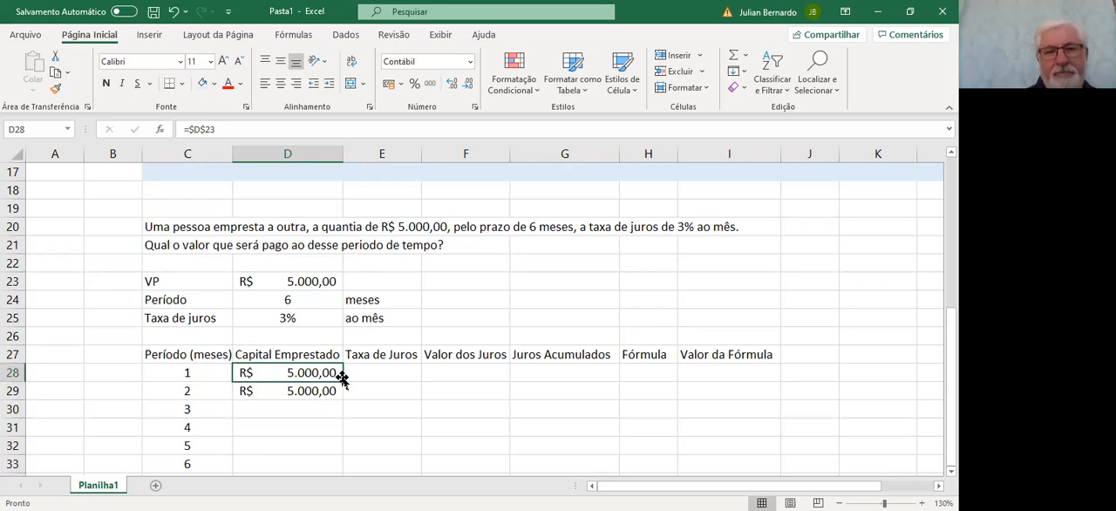
pyautogui.moveTo(343, 383); pyautogui.dragTo(332, 470)
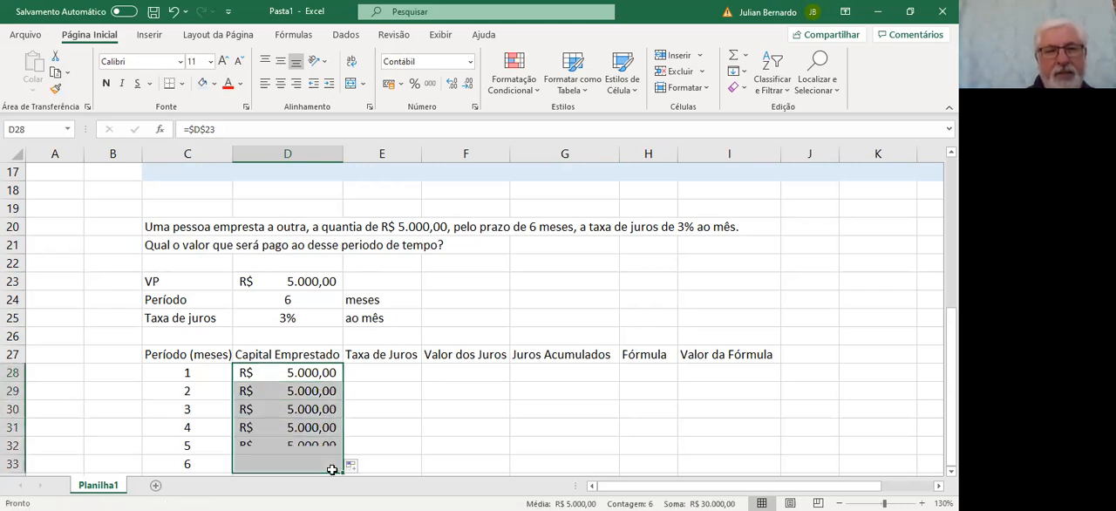
# Enter the formula =D25 in cell E28, under Taxa de Juros, and center it horizontally
pyautogui.click(390, 369)
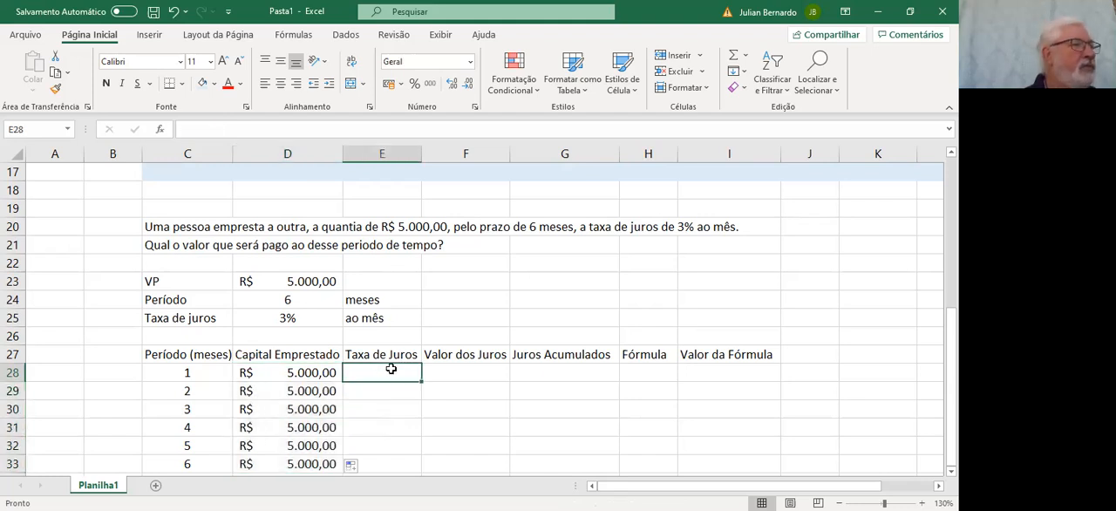
pyautogui.write('=')
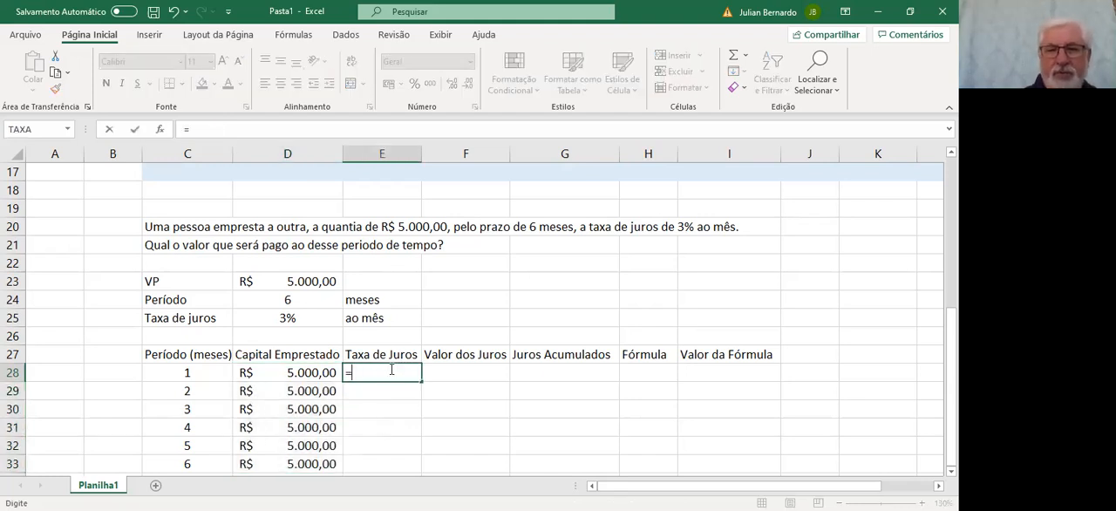
pyautogui.press('Up')
pyautogui.press('Up')
pyautogui.press('Up')
pyautogui.press('Up')
pyautogui.press('Down')
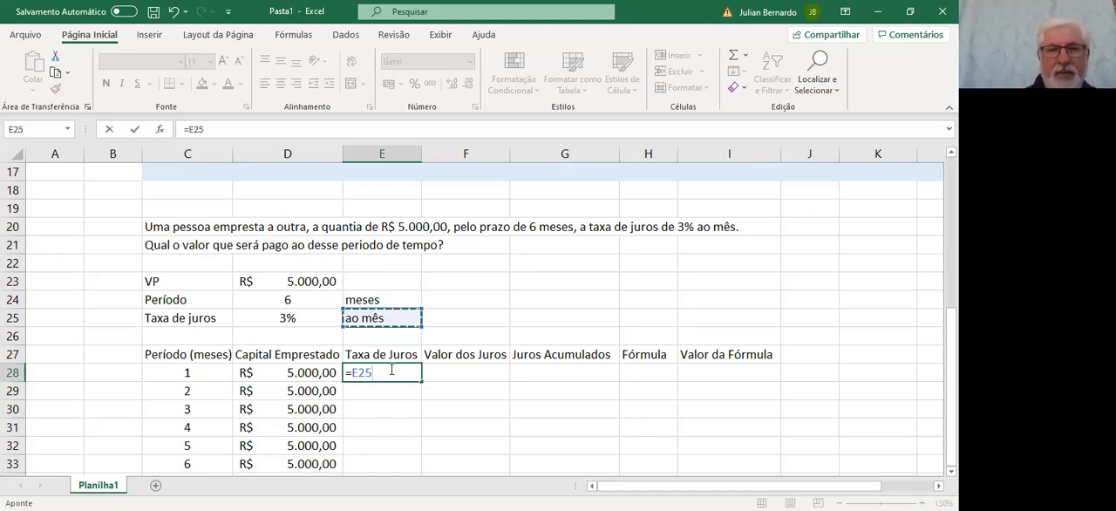
pyautogui.press('Left')
pyautogui.press('Return')
pyautogui.click(392, 370)
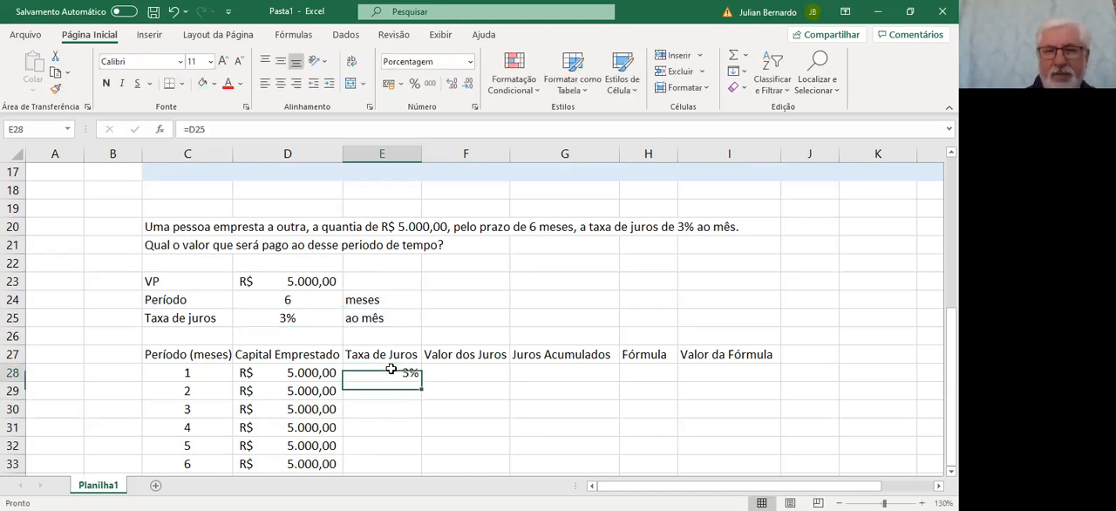
pyautogui.click(279, 83)
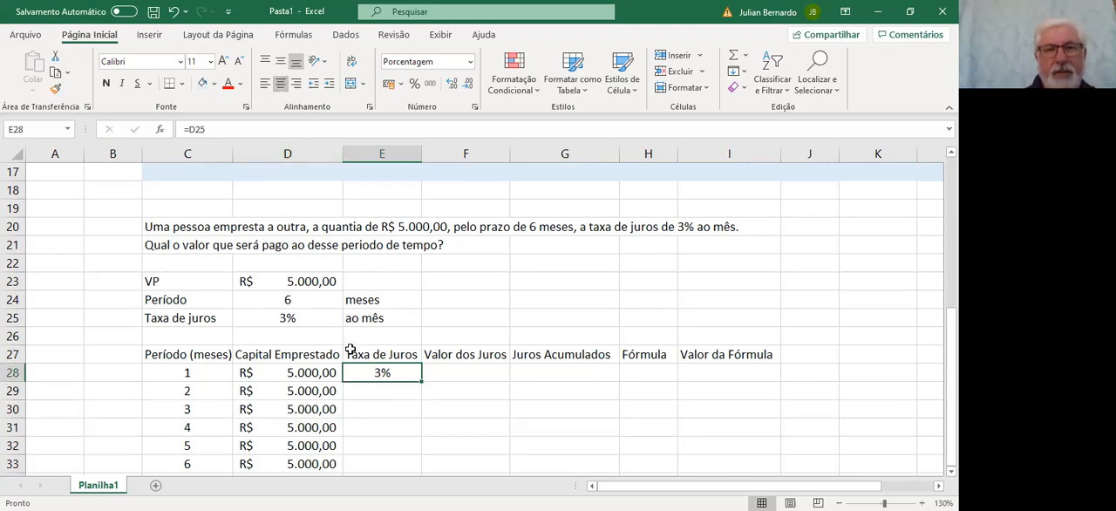
# Make the rate reference in E28 absolute as =$D$25 and fill it down to E33
pyautogui.doubleClick(371, 371)
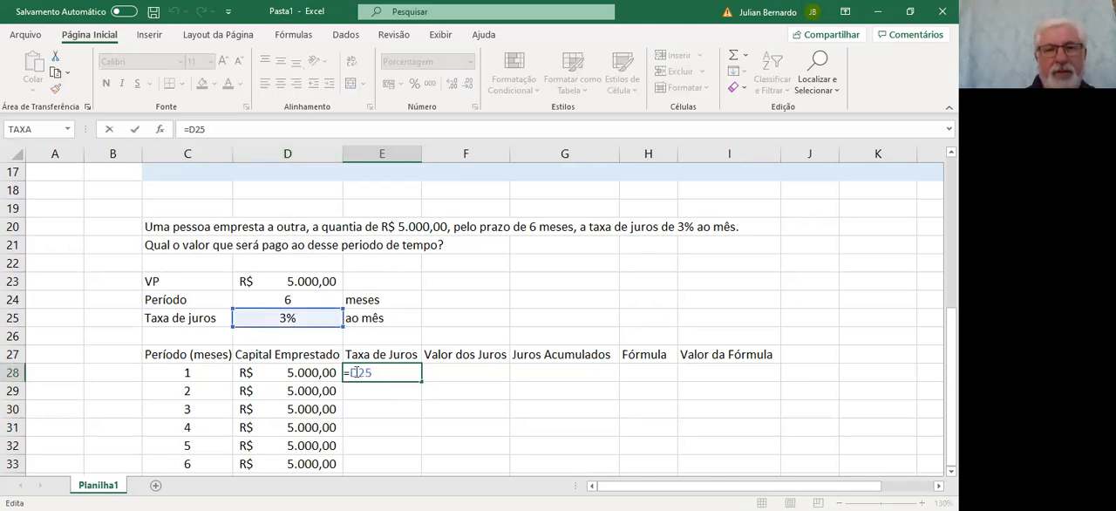
pyautogui.press('F4')
pyautogui.press('Return')
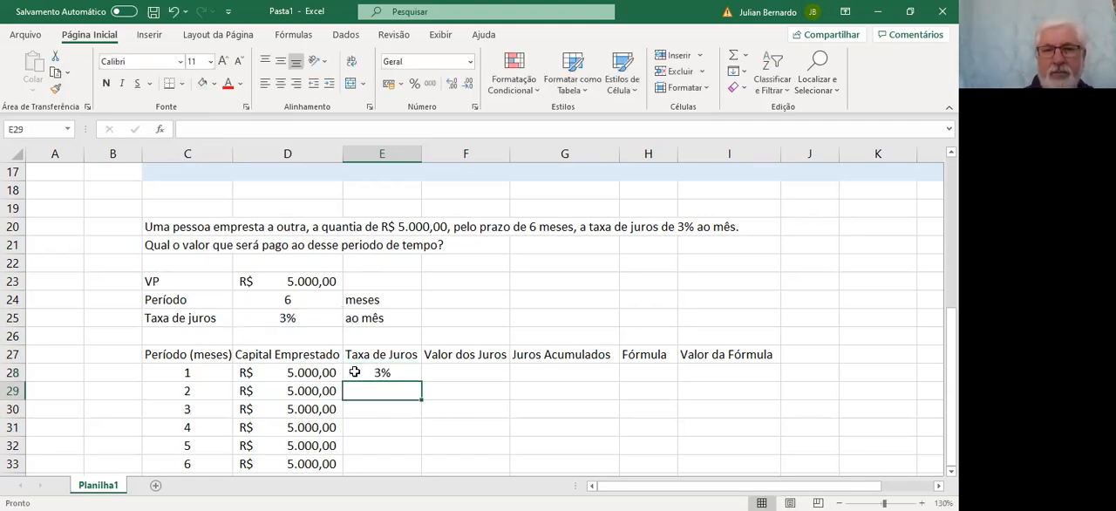
pyautogui.click(388, 371)
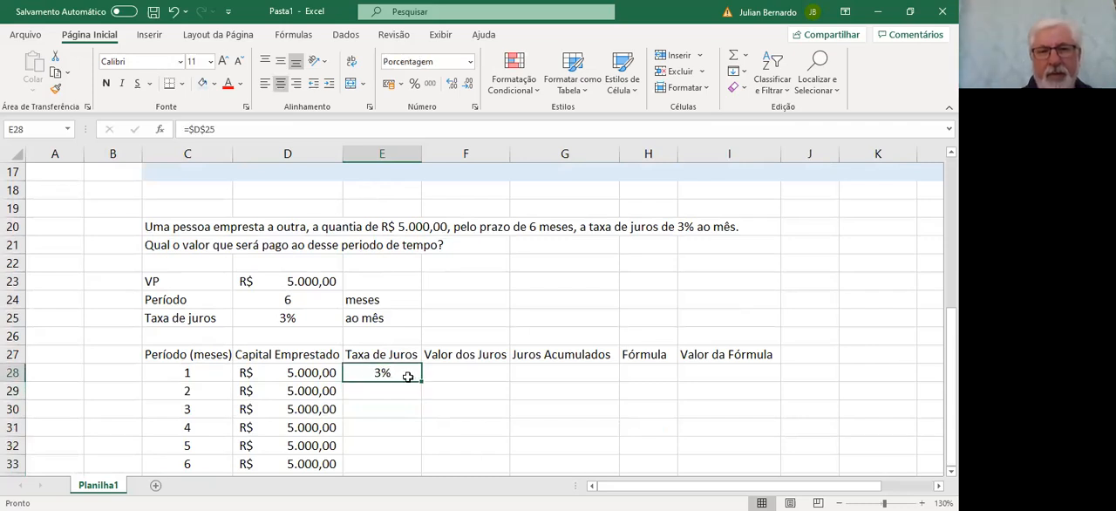
pyautogui.moveTo(422, 381); pyautogui.dragTo(414, 404)
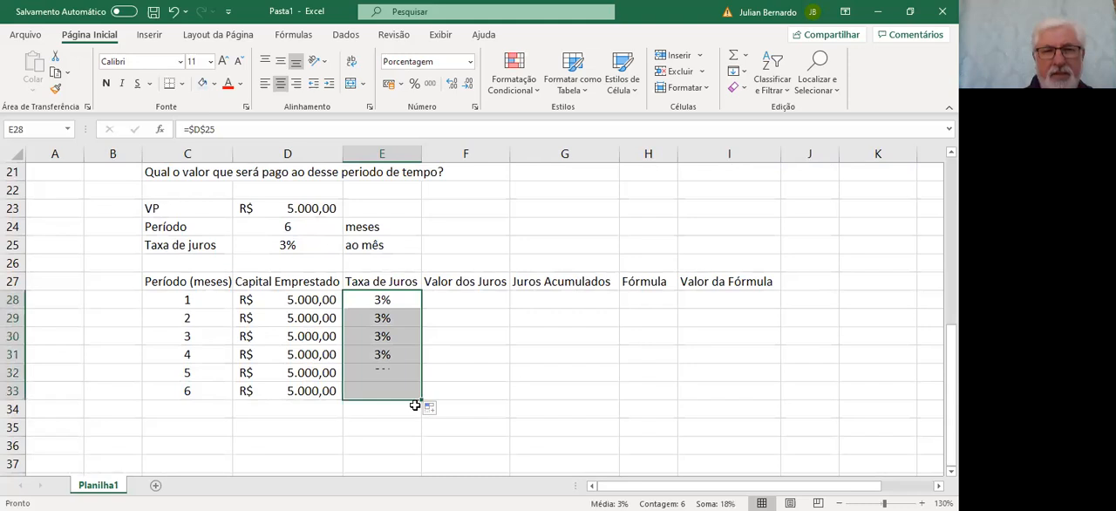
# Calculate the first month's interest in F28, under Valor dos Juros, with the formula =D28*E28
pyautogui.moveTo(457, 300); pyautogui.dragTo(457, 318)
pyautogui.click(457, 301)
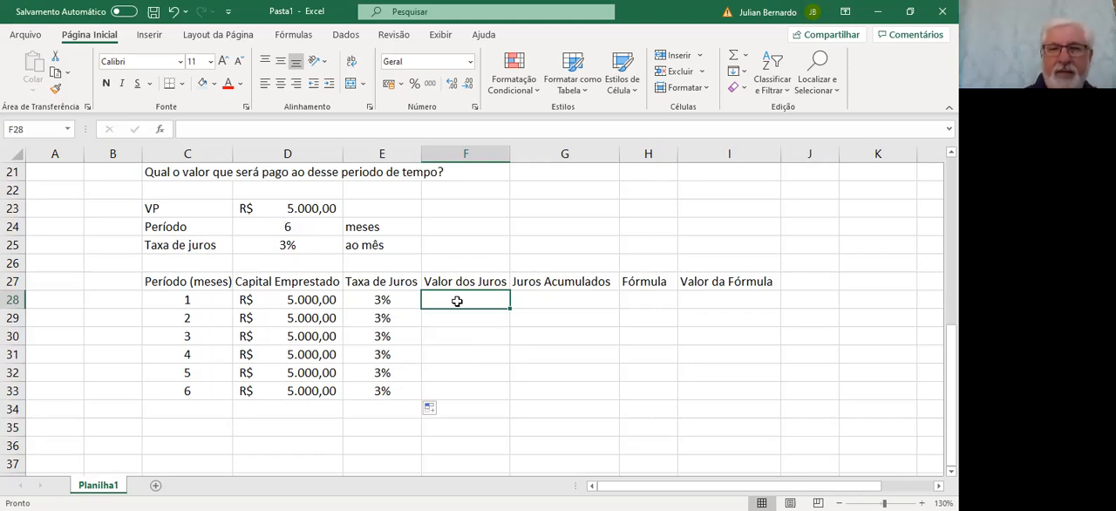
pyautogui.write('=')
pyautogui.press('Left')
pyautogui.press('Left')
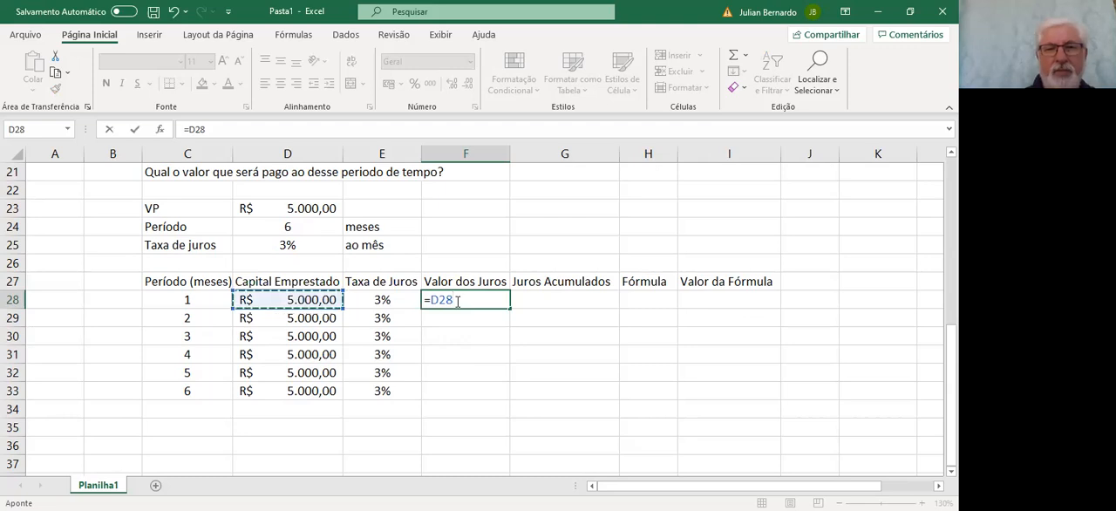
pyautogui.write('*')
pyautogui.press('Left')
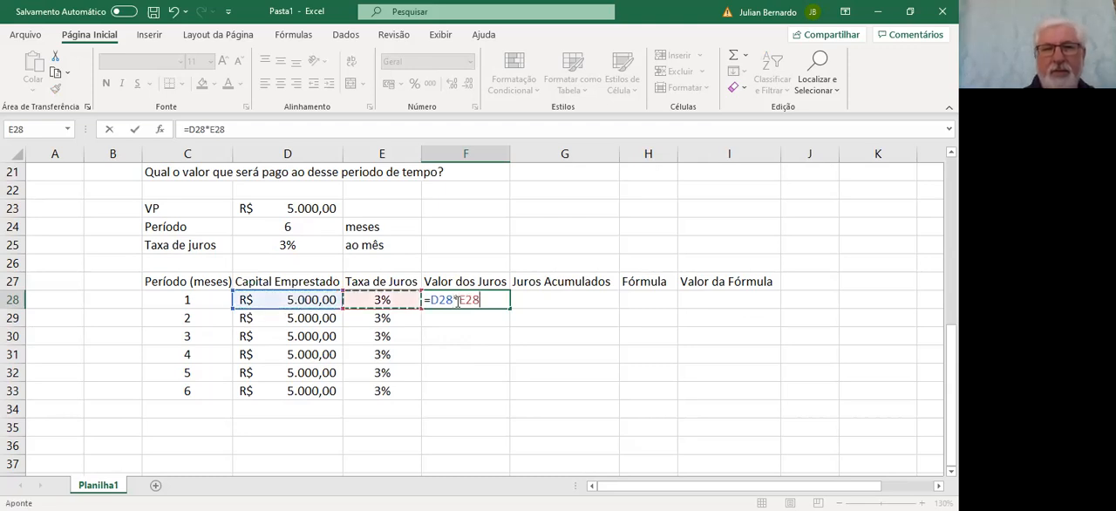
pyautogui.press('Return')
# Enter the formula =F28 in cell G28, under Juros Acumulados, for the first month
pyautogui.click(456, 299)
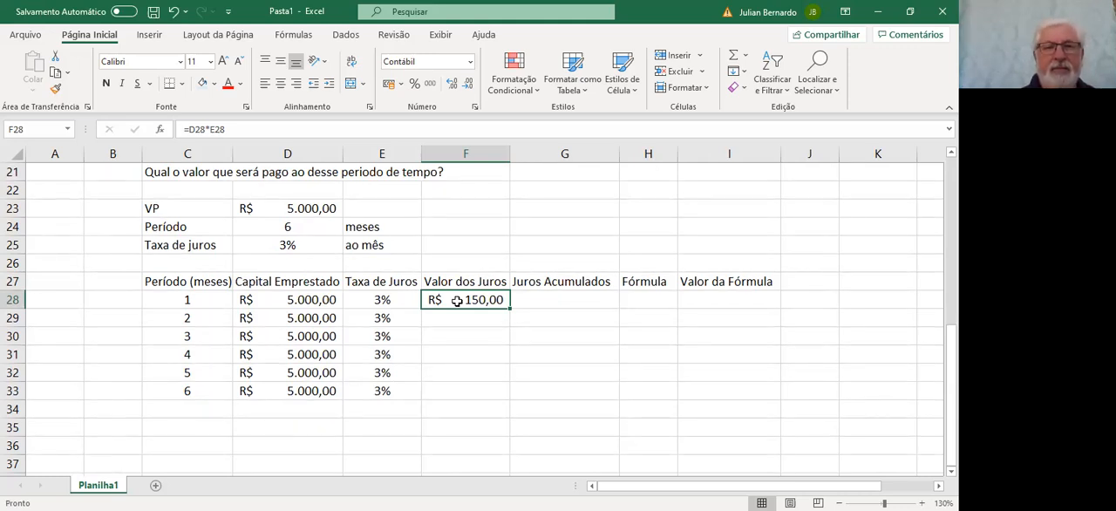
pyautogui.press('Right')
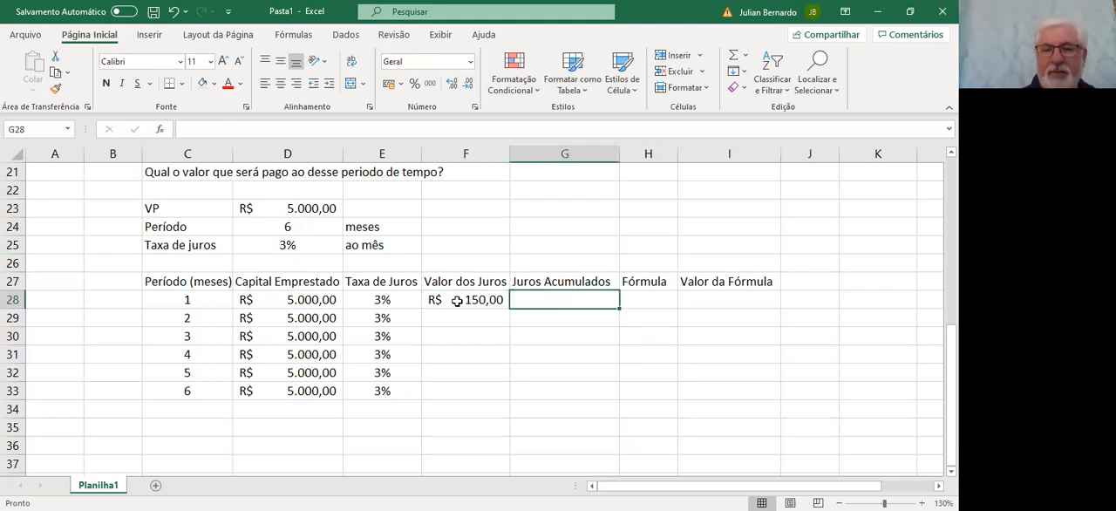
pyautogui.write('=')
pyautogui.click(457, 300)
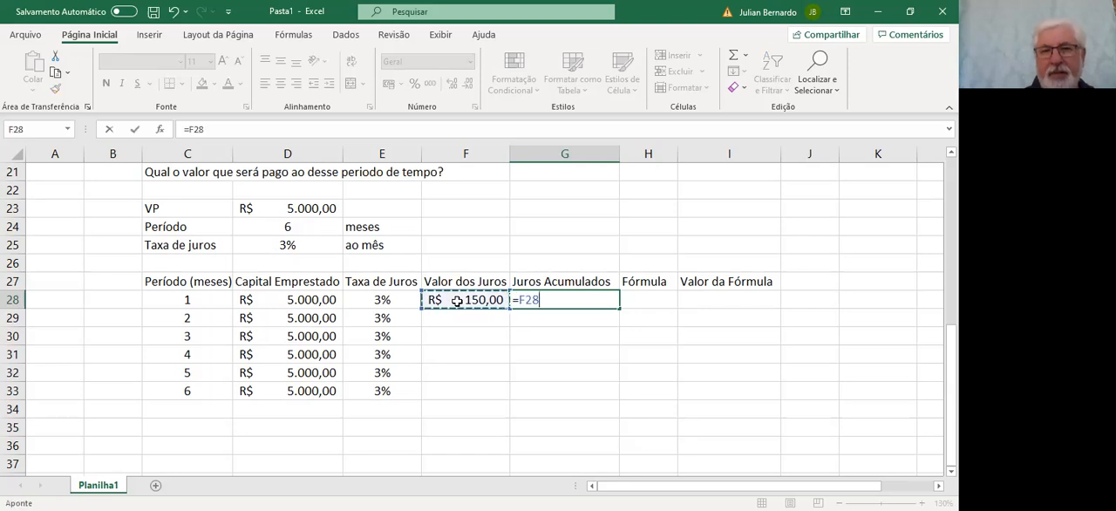
pyautogui.press('Return')
# Write VP x i in cell H28, under Fórmula, as the first month's interest expression
pyautogui.press('Up')
pyautogui.press('Right')
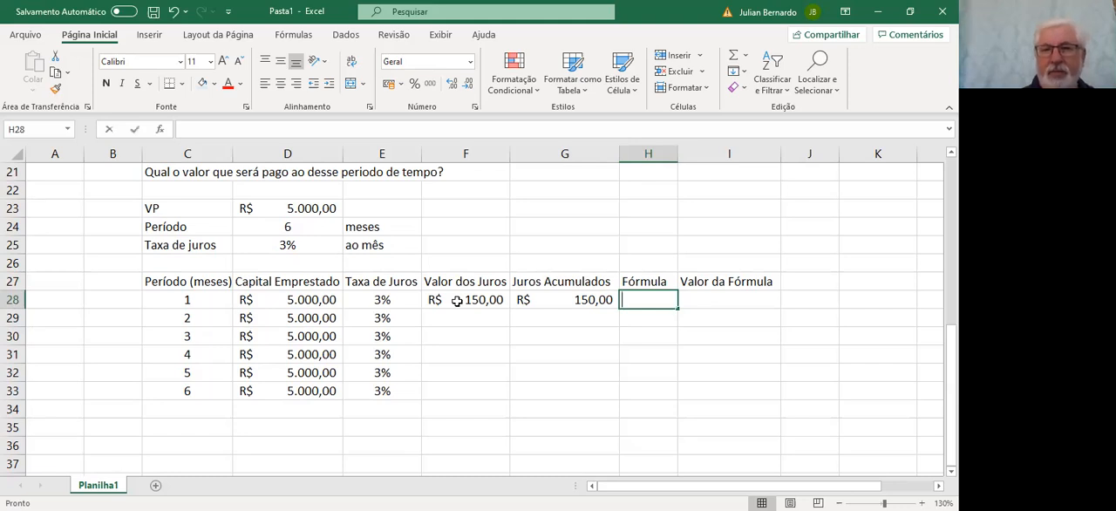
pyautogui.write('F')
pyautogui.press('BackSpace')
pyautogui.write('VF')
pyautogui.press('BackSpace')
pyautogui.write('F')
pyautogui.press('BackSpace')
pyautogui.write('P X')
pyautogui.press('BackSpace')
pyautogui.press('capslock')
pyautogui.write('x i')
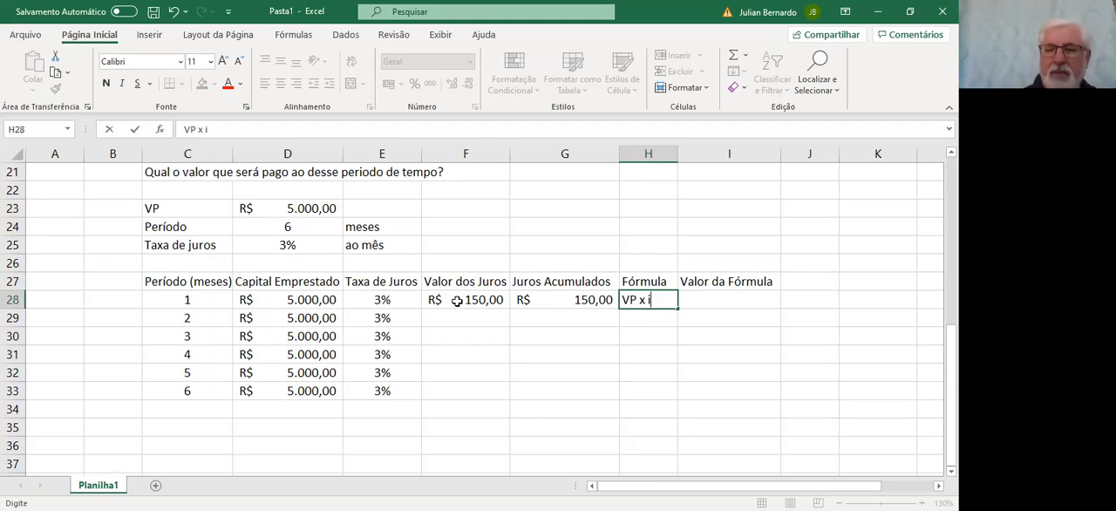
pyautogui.press('Tab')
pyautogui.press('Left')
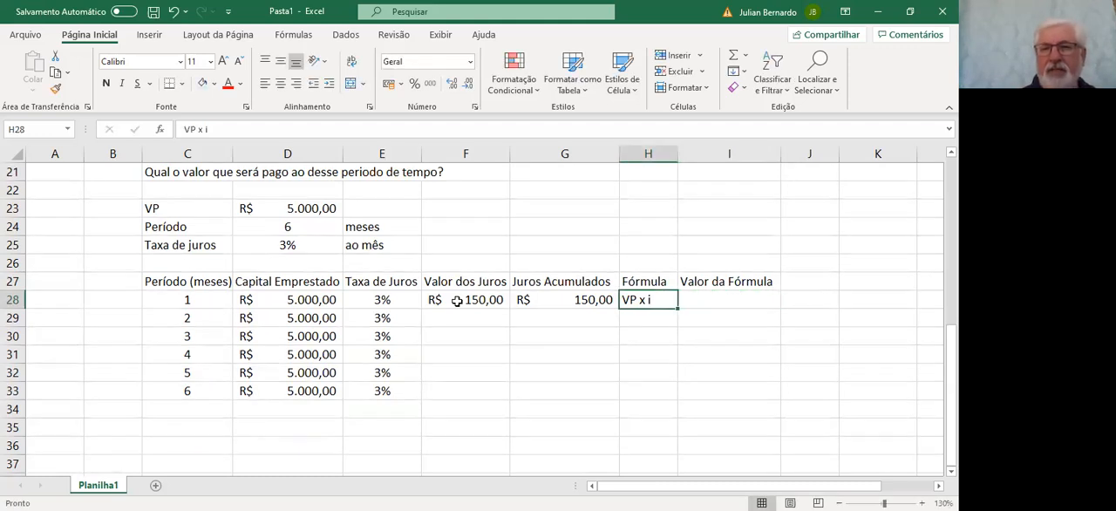
# Enter the formula =F28 in cell I28, under Valor da Fórmula, for the first month
pyautogui.press('Right')
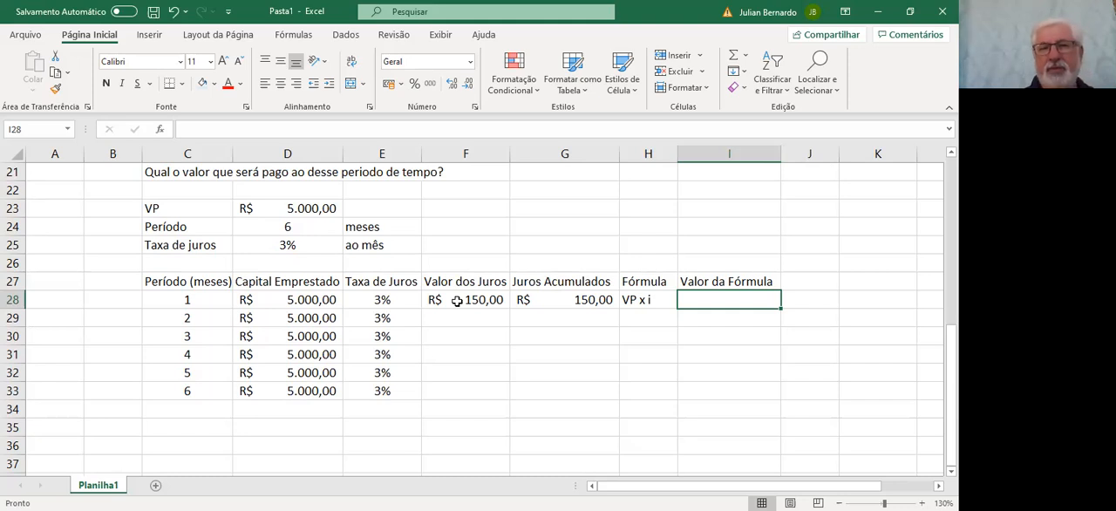
pyautogui.write('=')
pyautogui.press('Left')
pyautogui.press('Left')
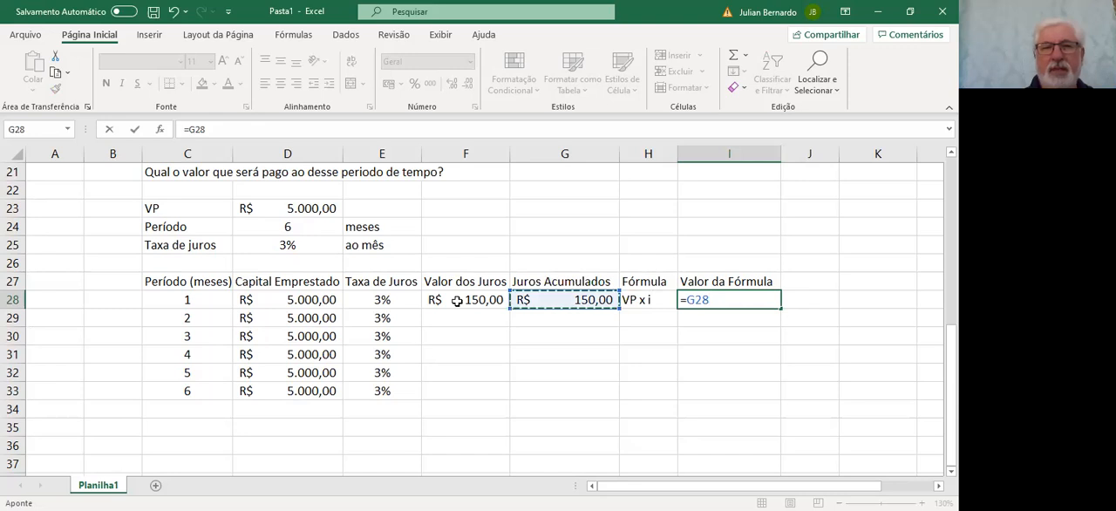
pyautogui.press('Left')
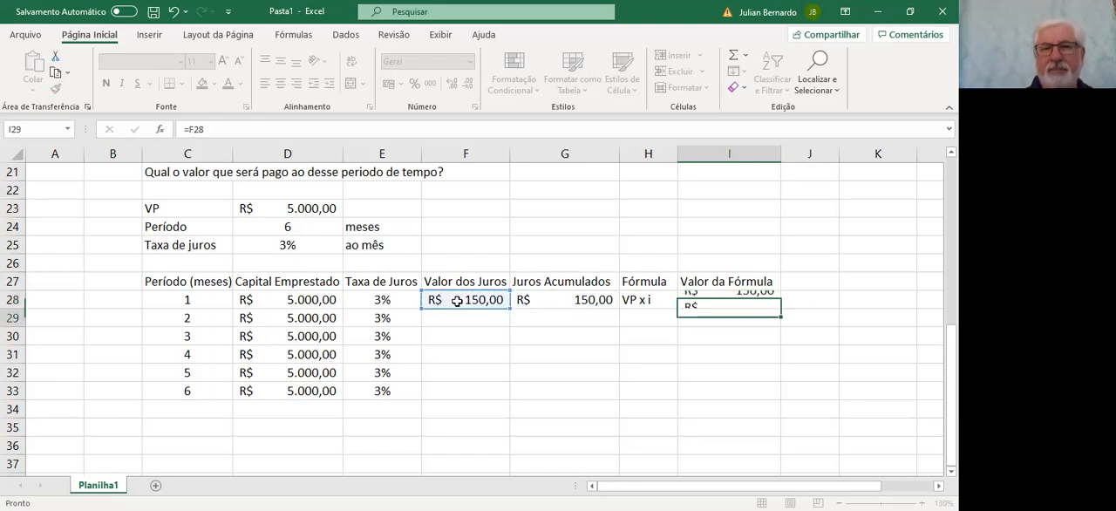
pyautogui.press('Return')
pyautogui.press('Up')
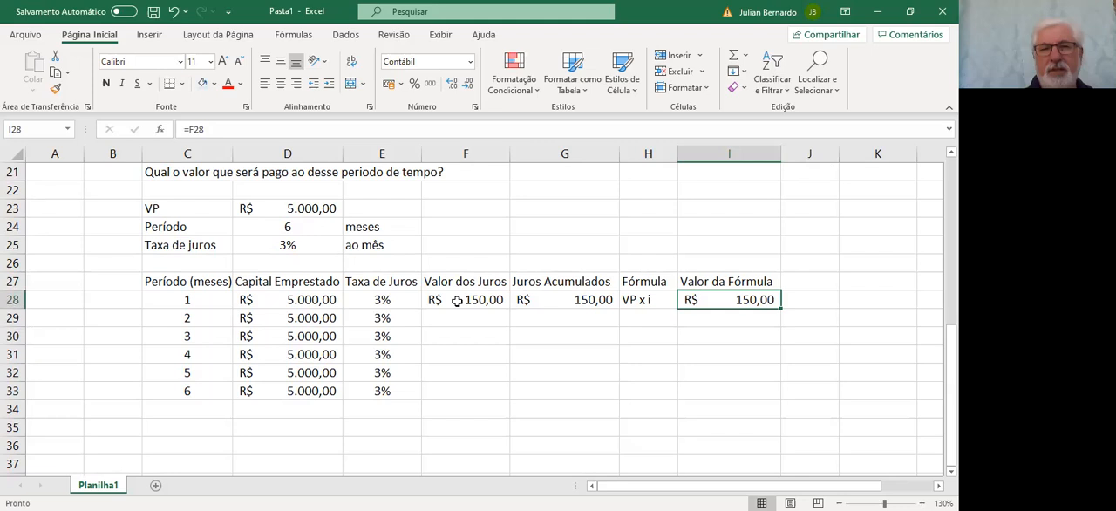
# Check the interest formula in F28 and fill it down to F29 for the second month
pyautogui.doubleClick(456, 300)
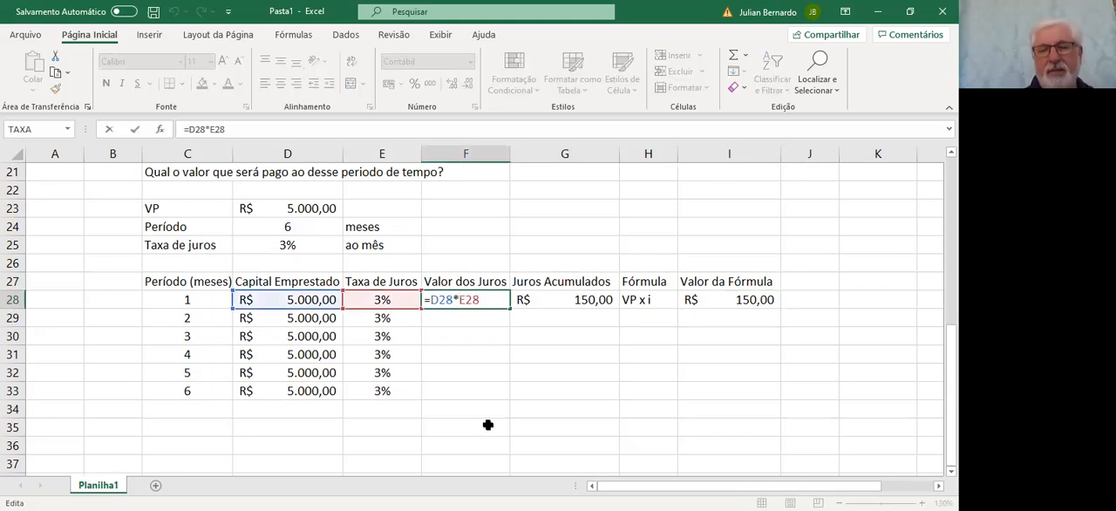
pyautogui.press('Return')
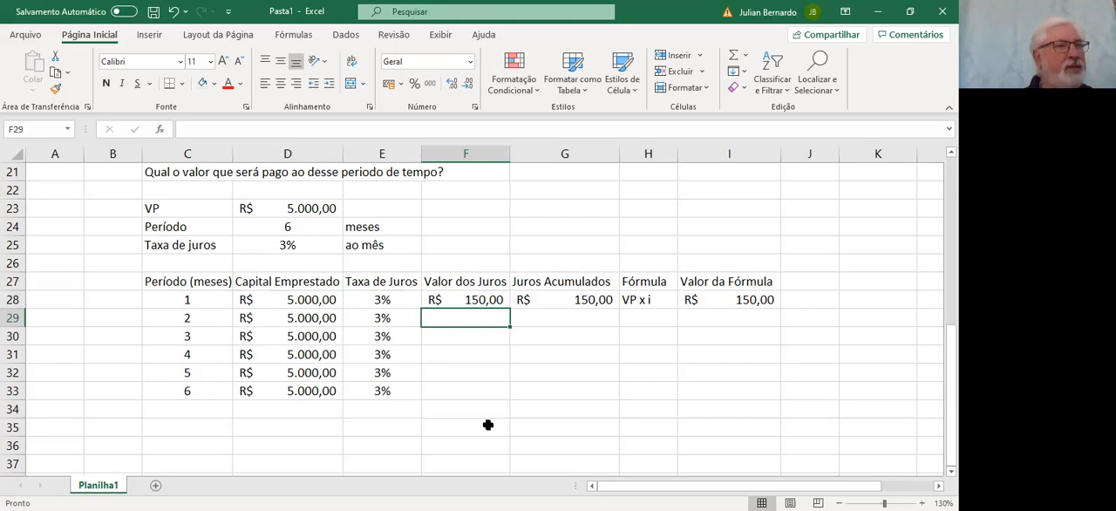
pyautogui.press('Up')
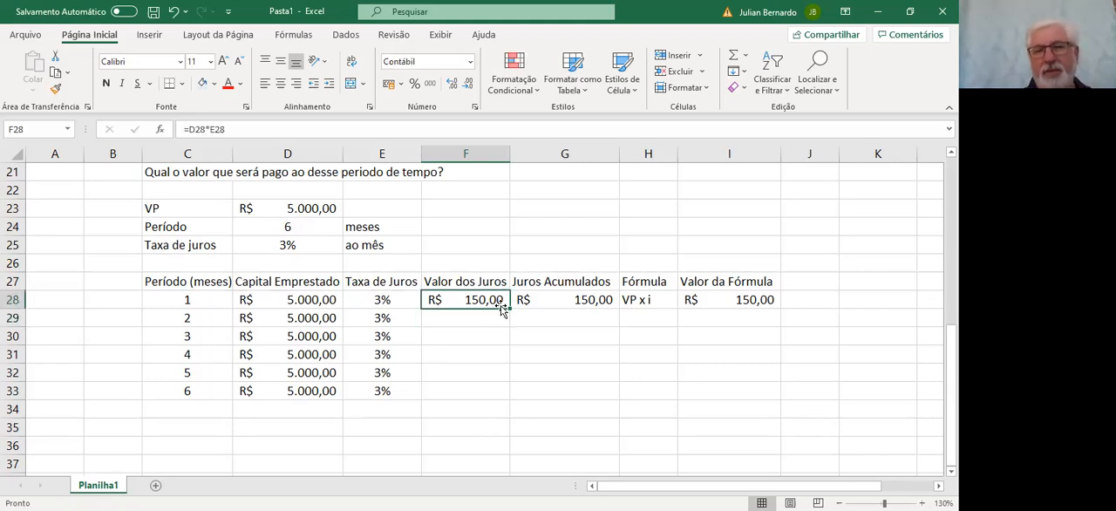
pyautogui.moveTo(510, 307); pyautogui.dragTo(511, 326)
# Calculate the second month's accumulated interest in G29 with the formula =G28+F29
pyautogui.click(543, 318)
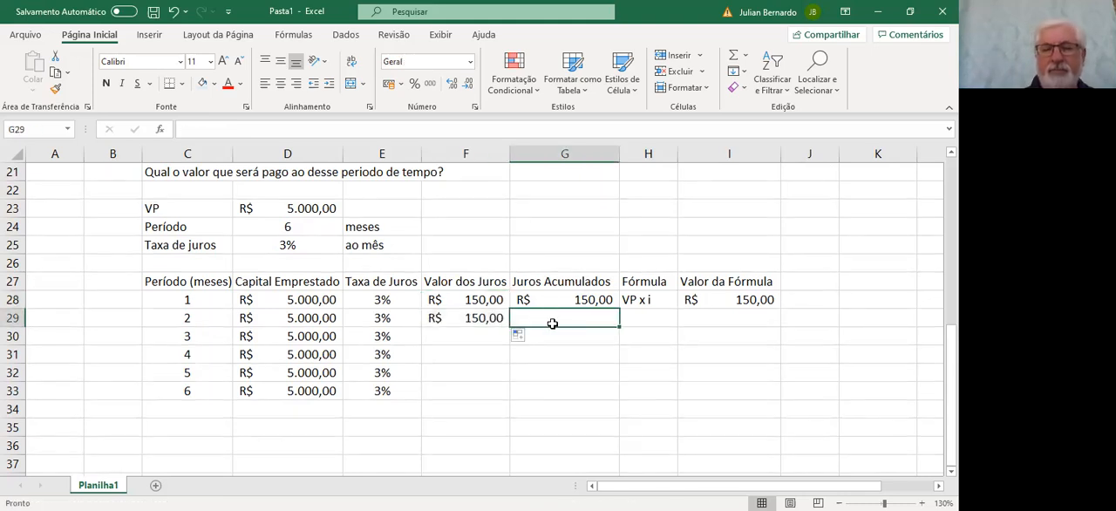
pyautogui.write('=')
pyautogui.press('Up')
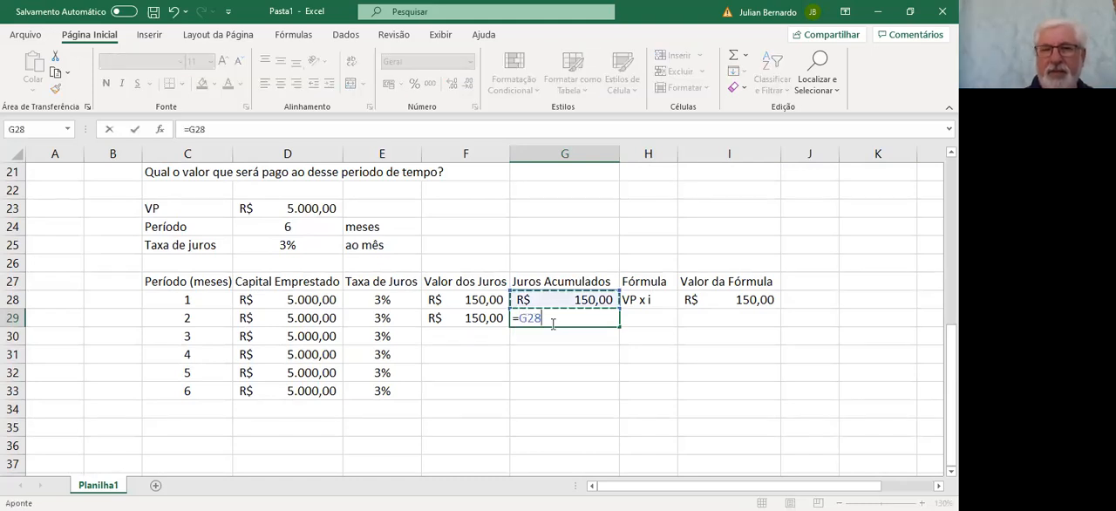
pyautogui.write('+')
pyautogui.click(484, 317)
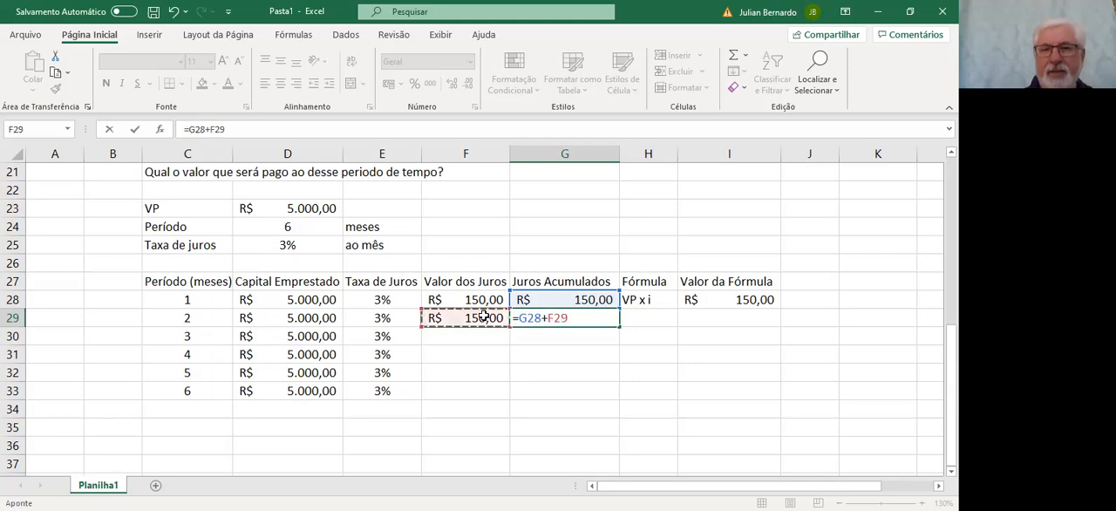
pyautogui.press('Return')
pyautogui.press('Up')
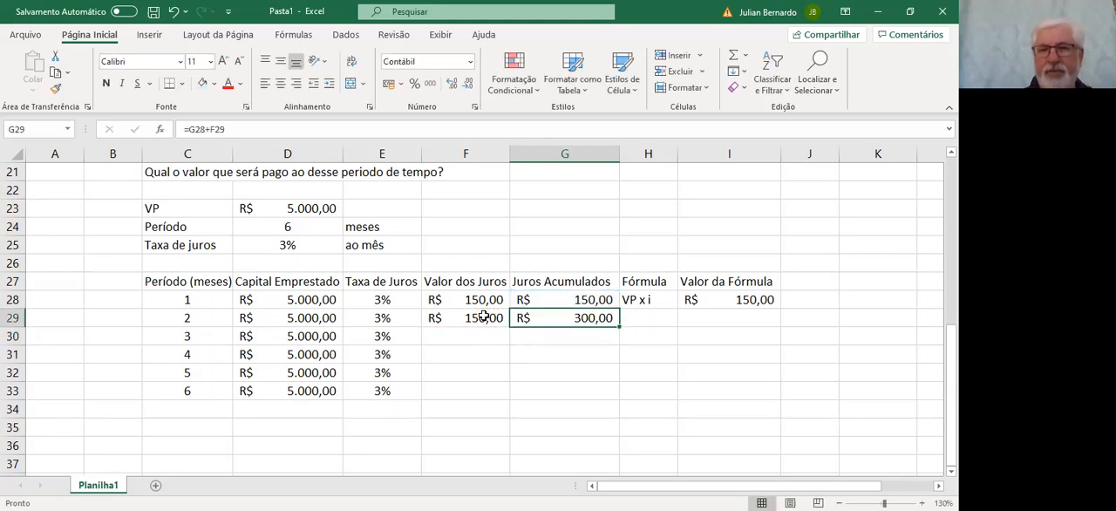
# Copy the VP x i expression from H28 down to H29
pyautogui.press('Right')
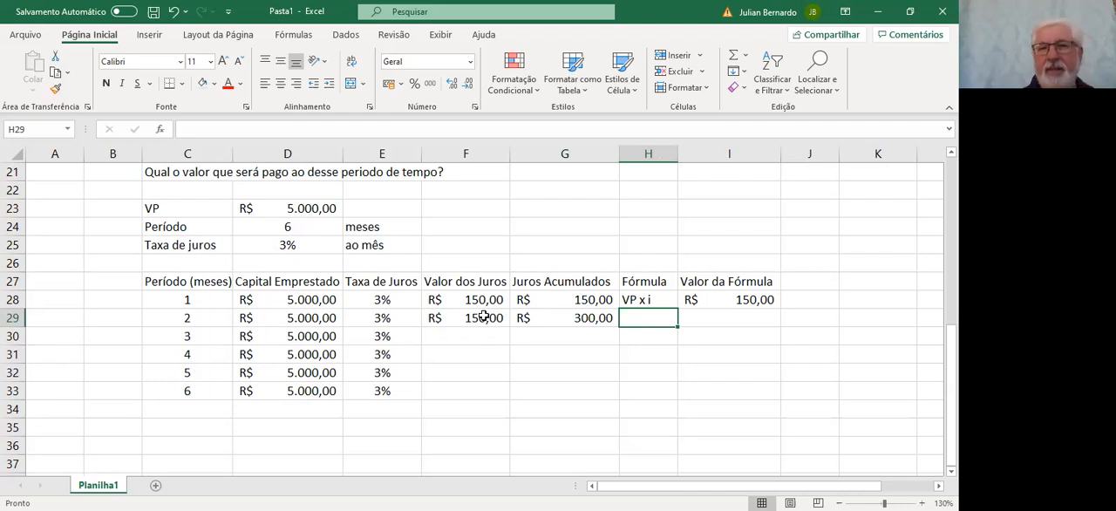
pyautogui.press('Up')
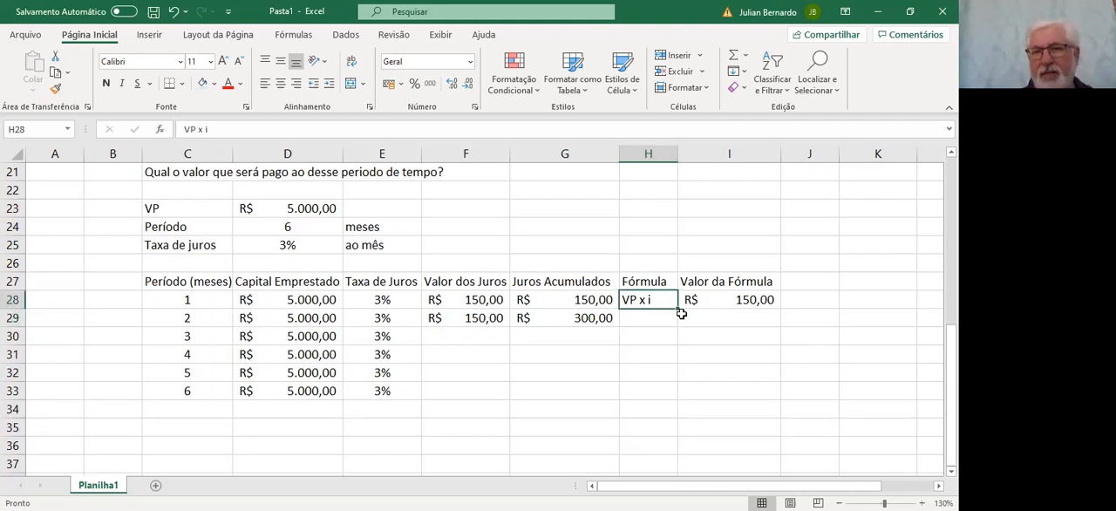
pyautogui.moveTo(676, 307); pyautogui.dragTo(674, 319)
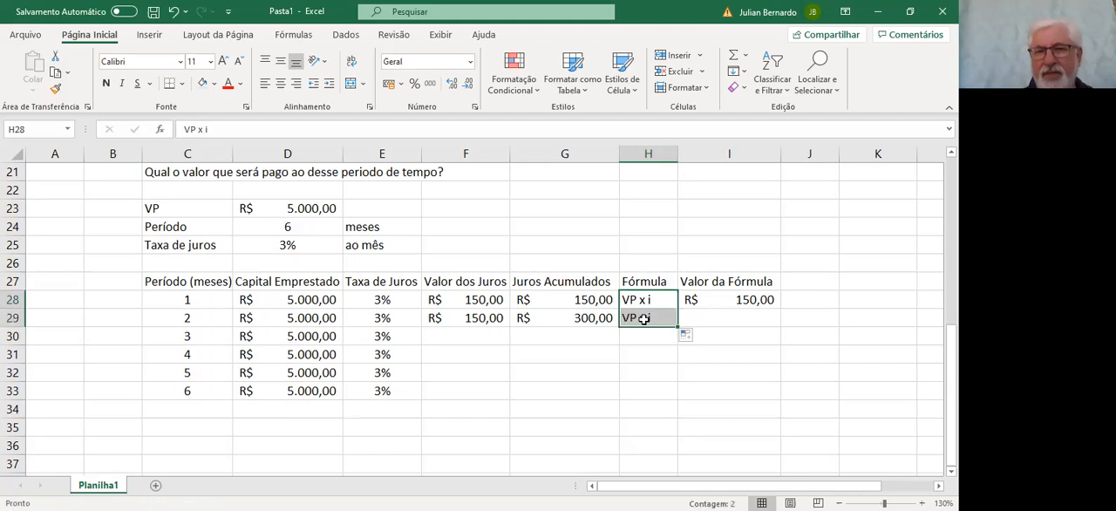
# Change the H29 expression to (VP x i) + (VP X i) and fit column H's width to its contents
pyautogui.click(640, 319)
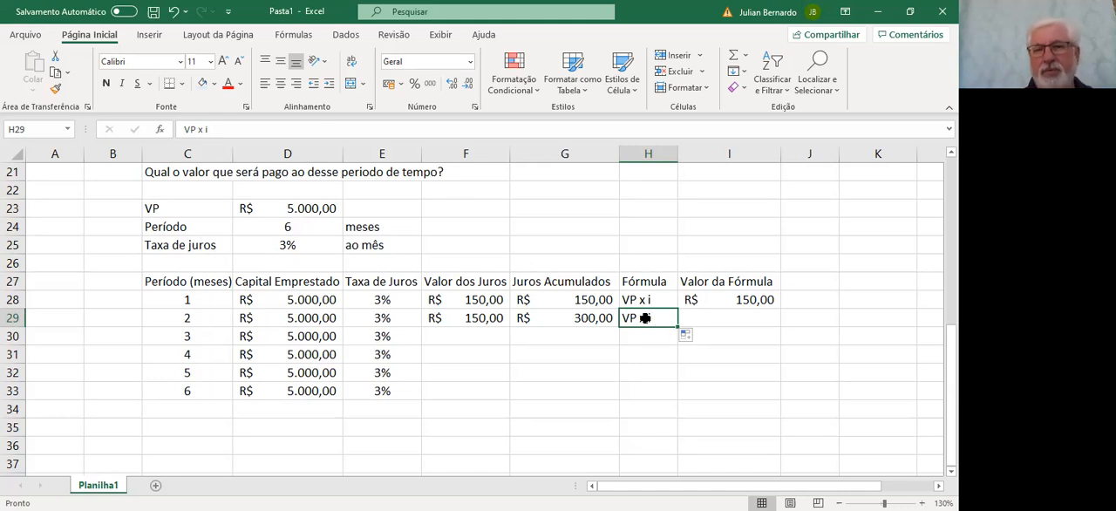
pyautogui.click(183, 128)
pyautogui.write('(')
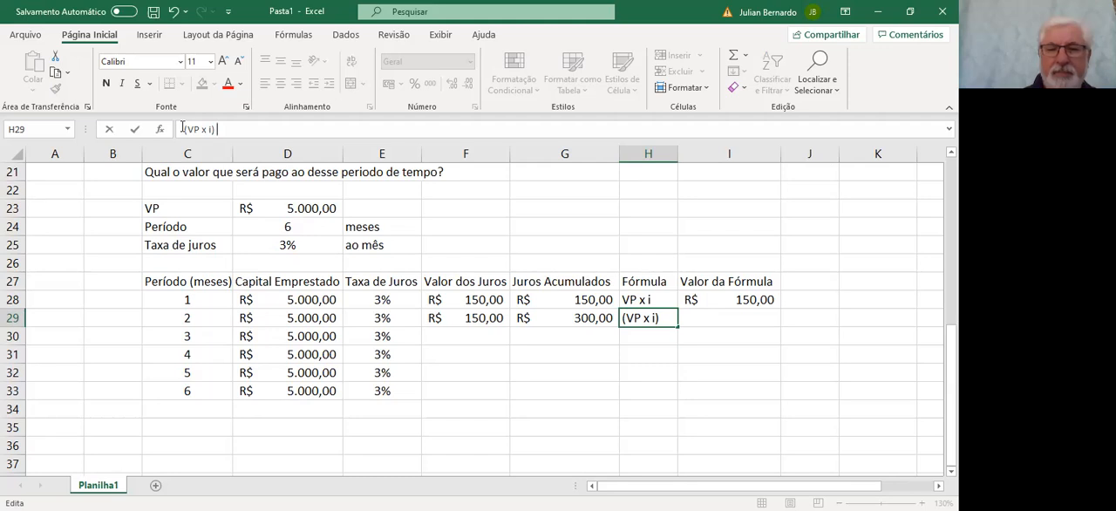
pyautogui.write(') + (')
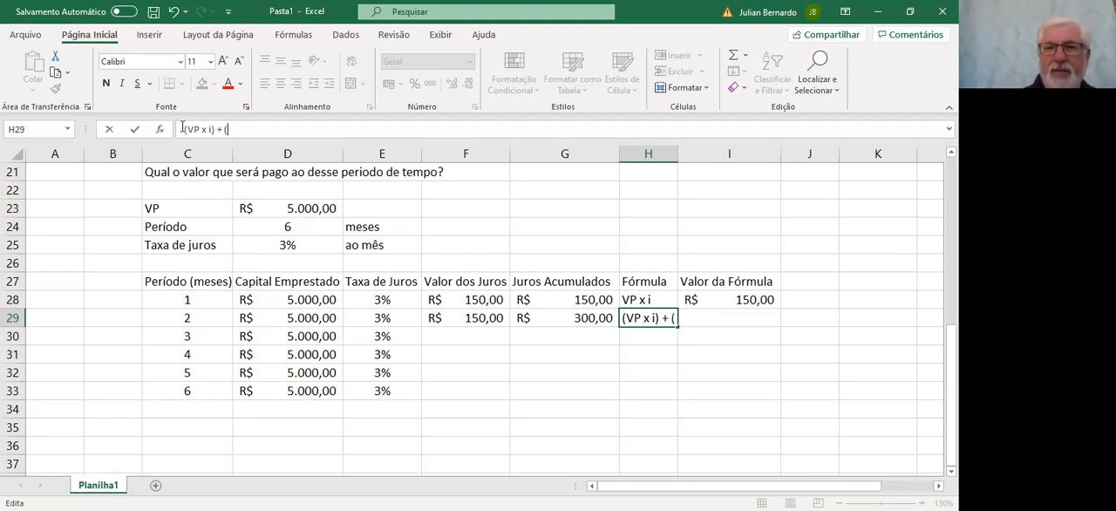
pyautogui.write('VP')
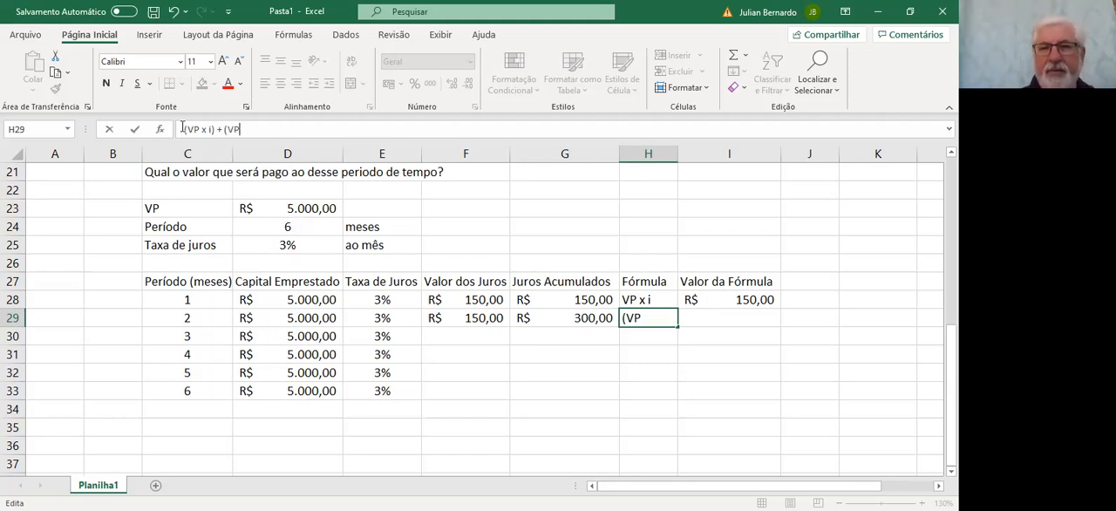
pyautogui.write(' X I)')
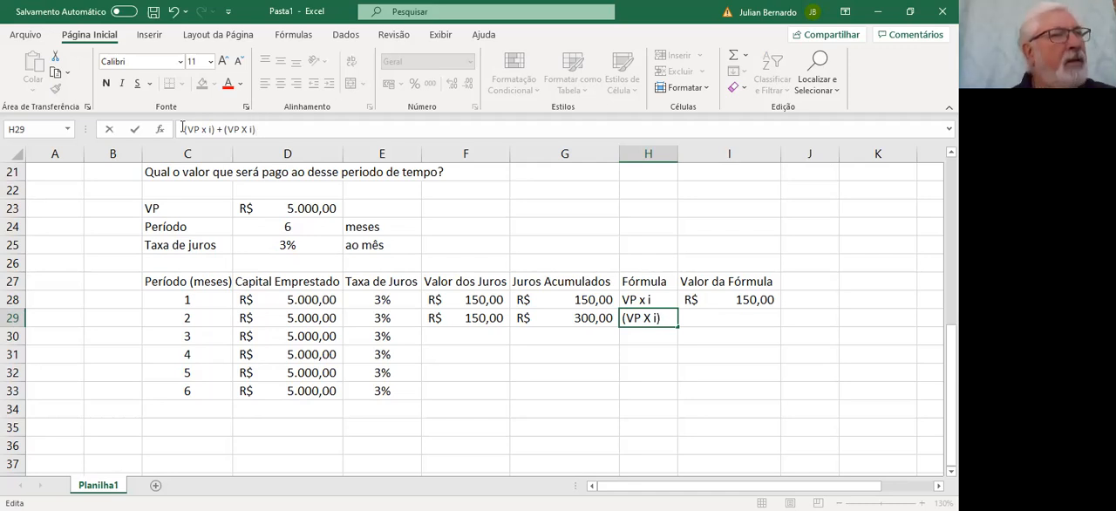
pyautogui.press('Return')
pyautogui.press('Up')
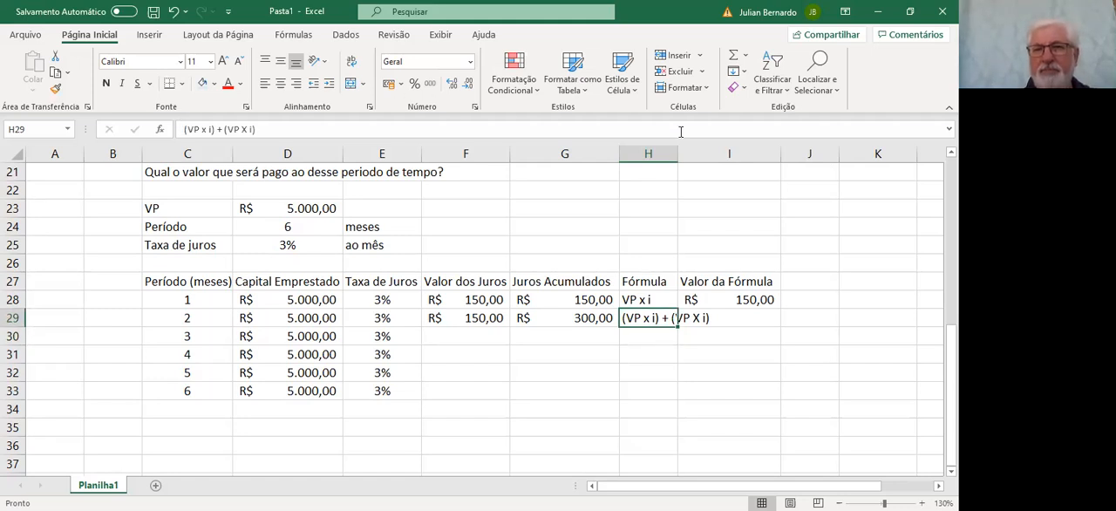
pyautogui.doubleClick(676, 152)
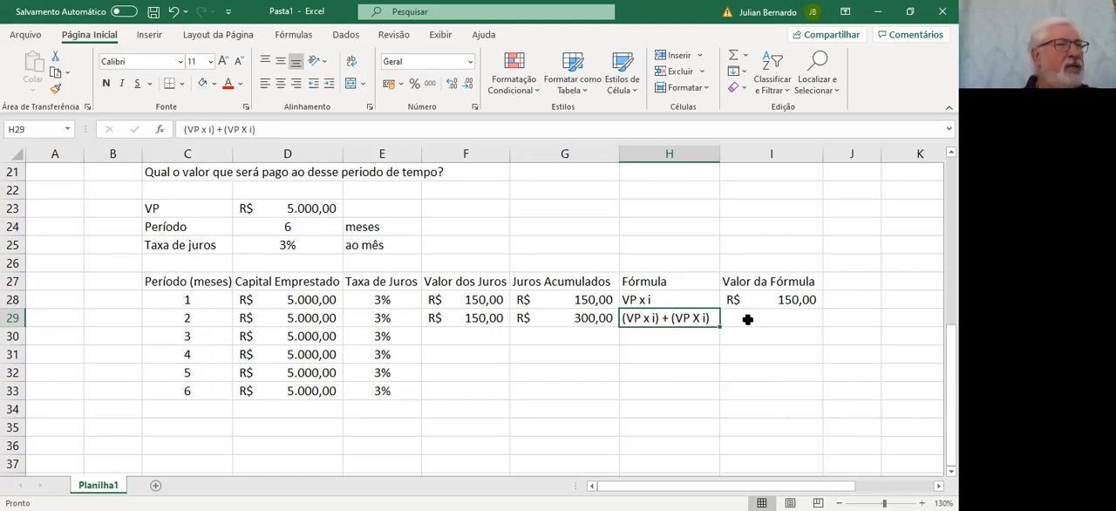
# Enter the formula =G29 in cell I29, under Valor da Fórmula, for the second month
pyautogui.click(747, 319)
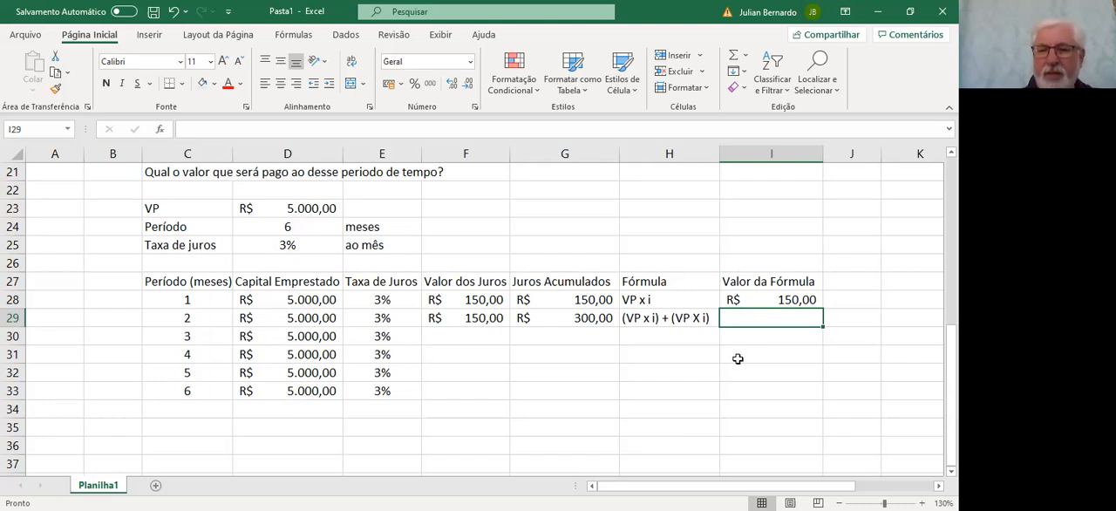
pyautogui.write('=')
pyautogui.press('Left')
pyautogui.press('Left')
pyautogui.press('Return')
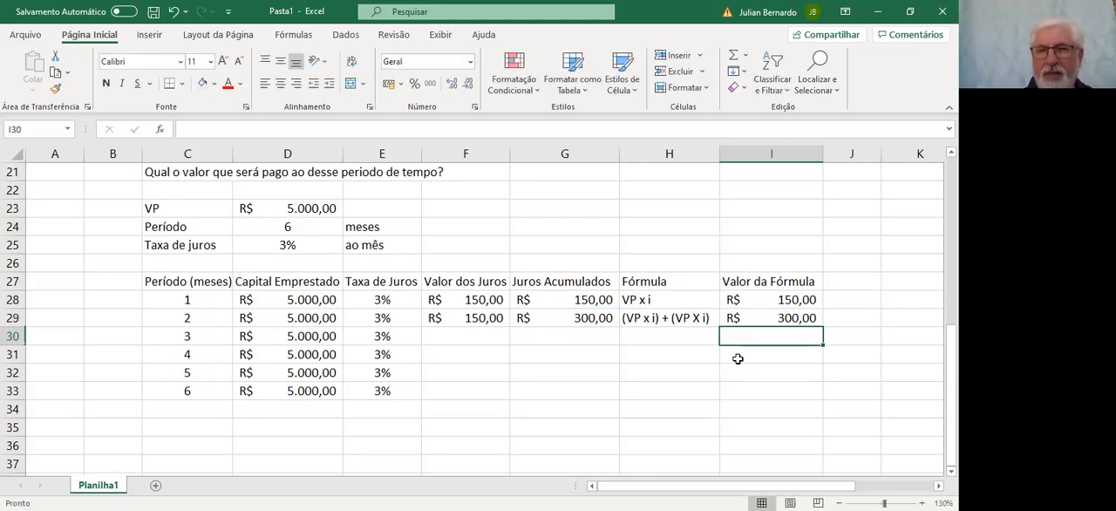
# Fill the second month's Valor dos Juros, Juros Acumulados and Fórmula entries (F29, G29, H29) down to row 30
pyautogui.press('Up')
pyautogui.press('Left')
pyautogui.press('Left')
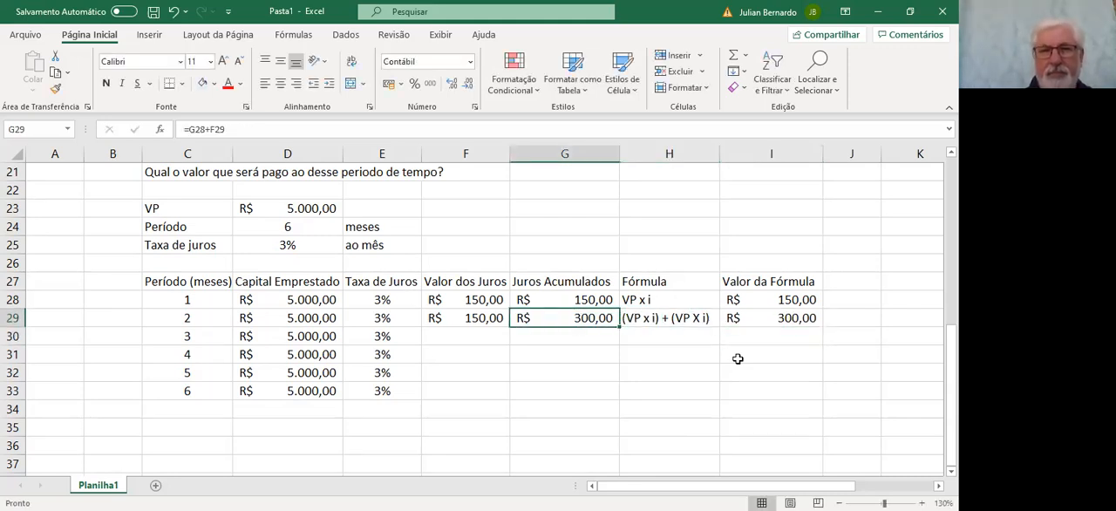
pyautogui.press('Left')
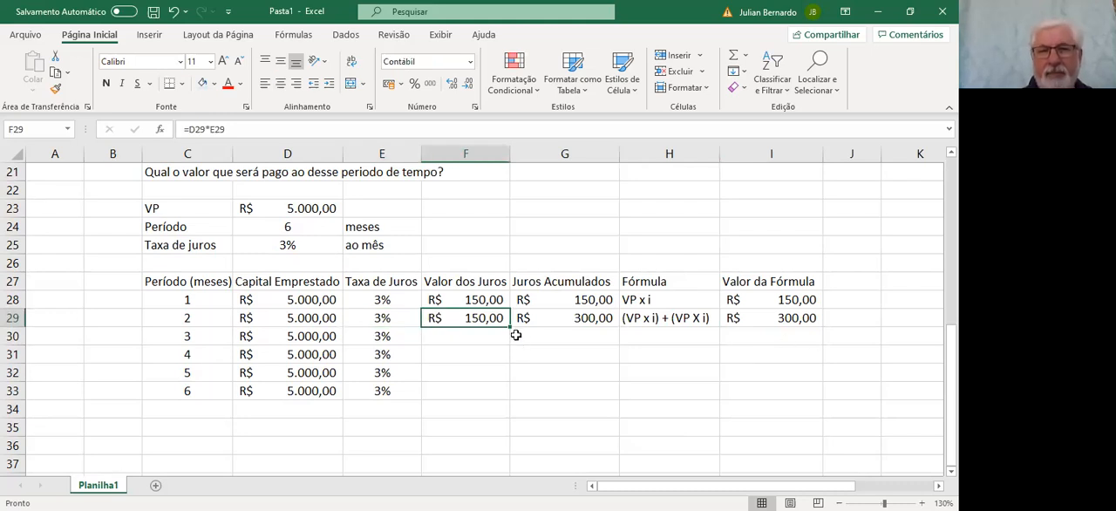
pyautogui.moveTo(510, 327); pyautogui.dragTo(511, 341)
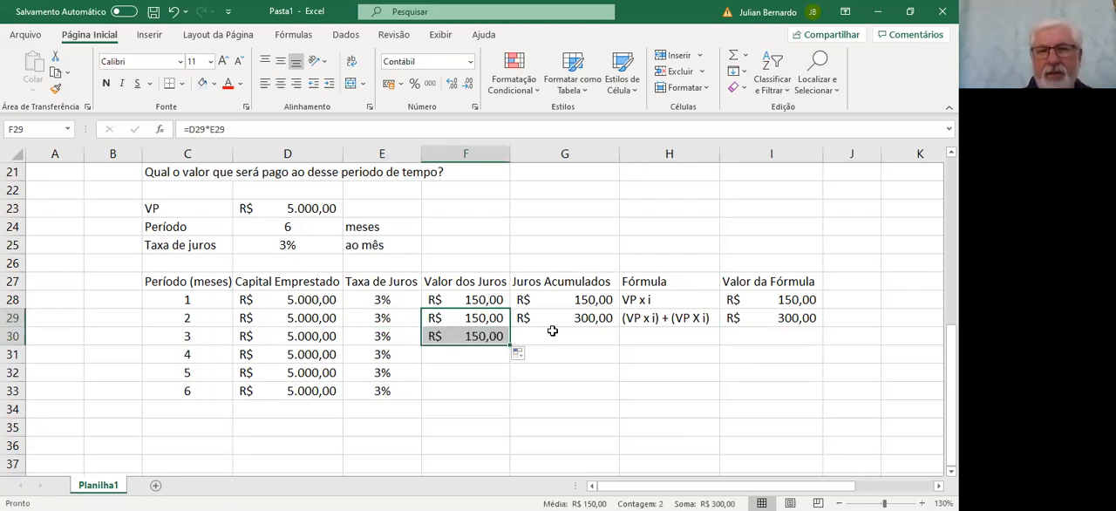
pyautogui.click(576, 319)
pyautogui.moveTo(618, 326); pyautogui.dragTo(617, 341)
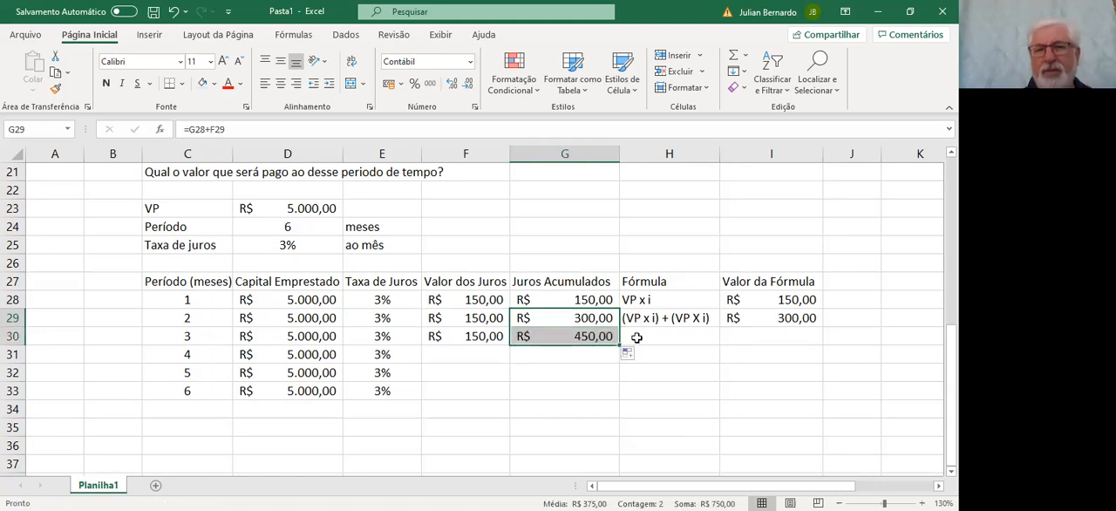
pyautogui.click(666, 319)
pyautogui.moveTo(720, 327); pyautogui.dragTo(717, 346)
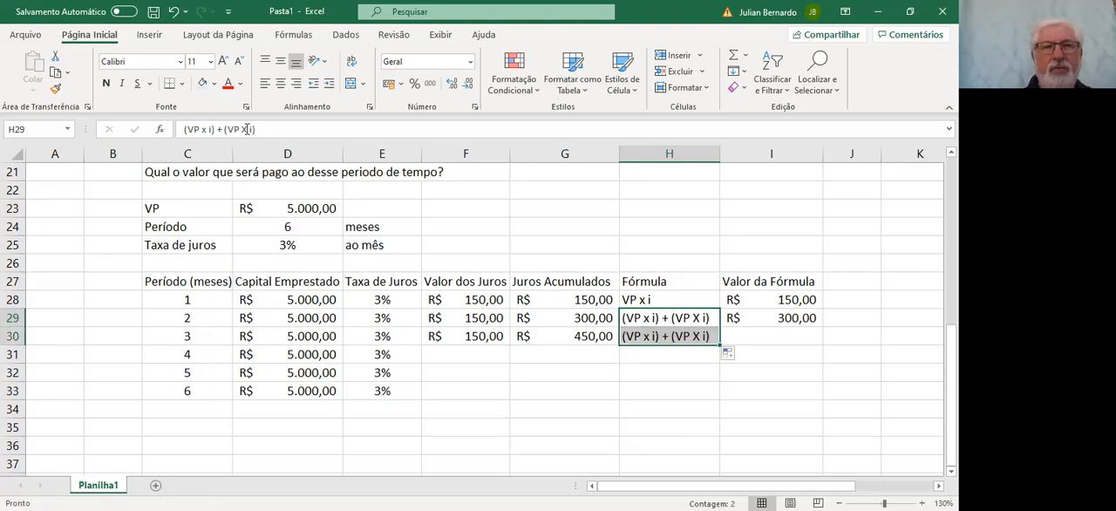
pyautogui.click(277, 129)
pyautogui.write('+ (')
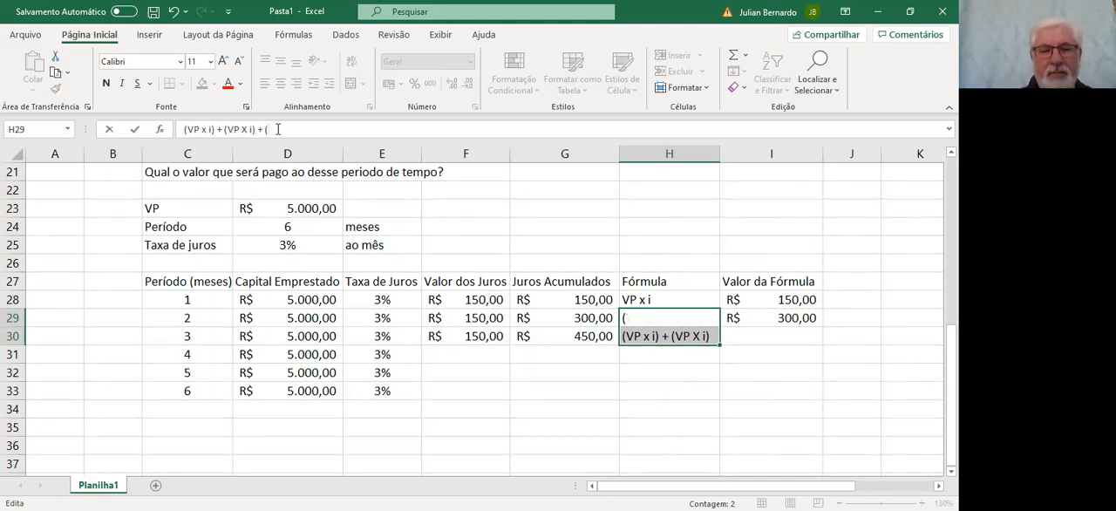
pyautogui.write('v')
pyautogui.press('BackSpace')
pyautogui.write('VP X')
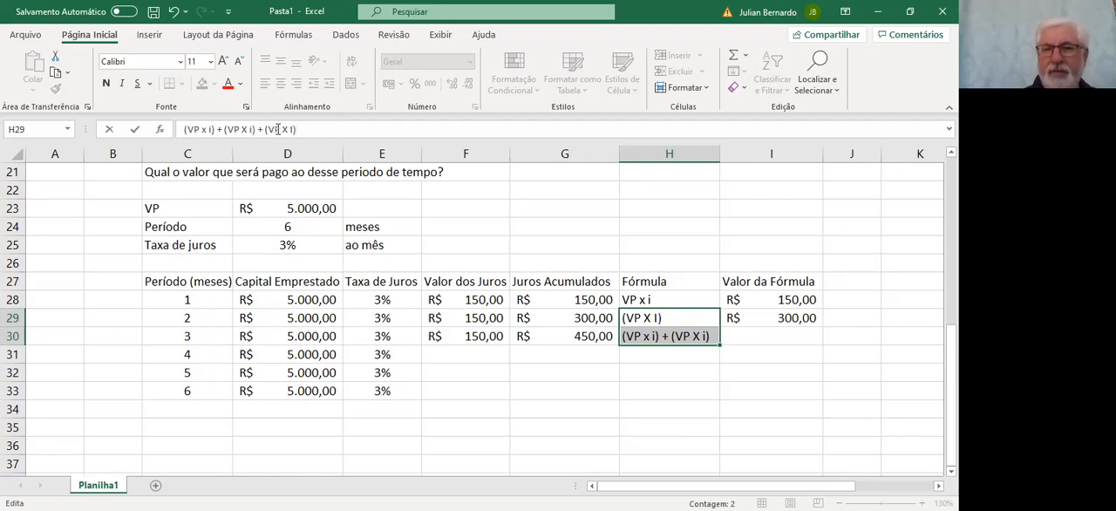
pyautogui.press('BackSpace')
pyautogui.press('BackSpace')
pyautogui.press('BackSpace')
pyautogui.press('BackSpace')
pyautogui.press('BackSpace')
pyautogui.press('BackSpace')
pyautogui.press('BackSpace')
pyautogui.press('BackSpace')
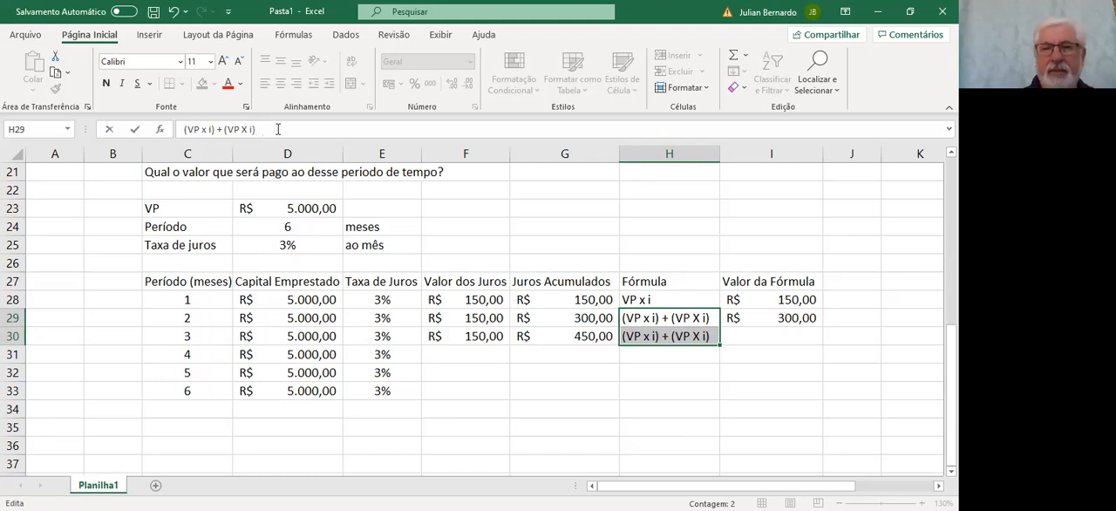
pyautogui.press('Return')
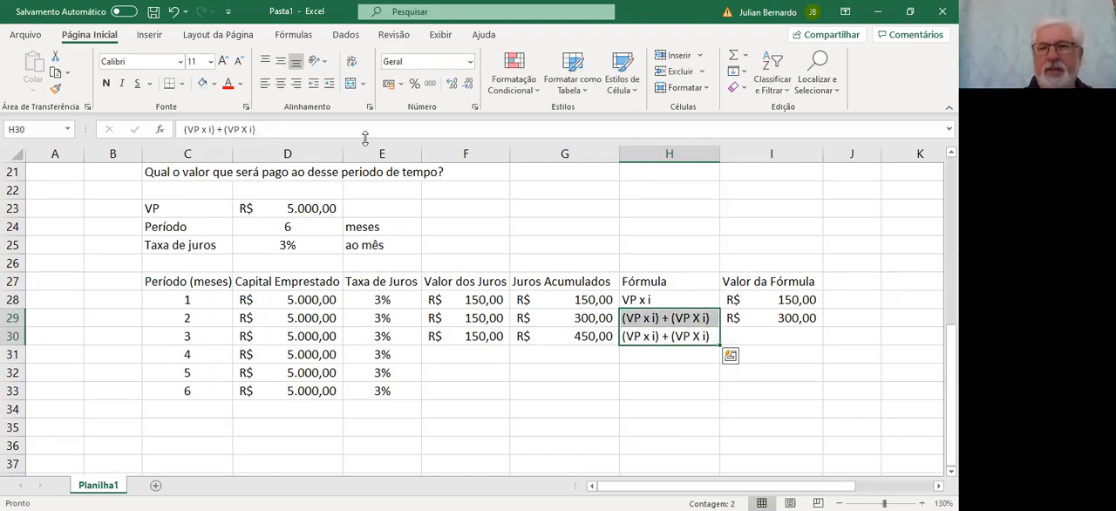
pyautogui.click(680, 373)
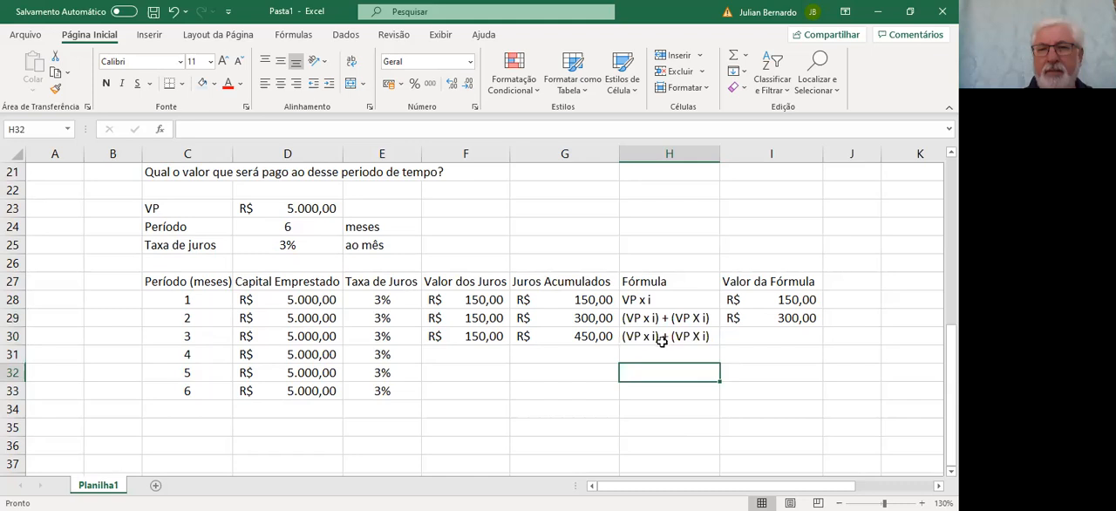
# Append + (VP x i) to the third month's expression in cell H30
pyautogui.click(662, 340)
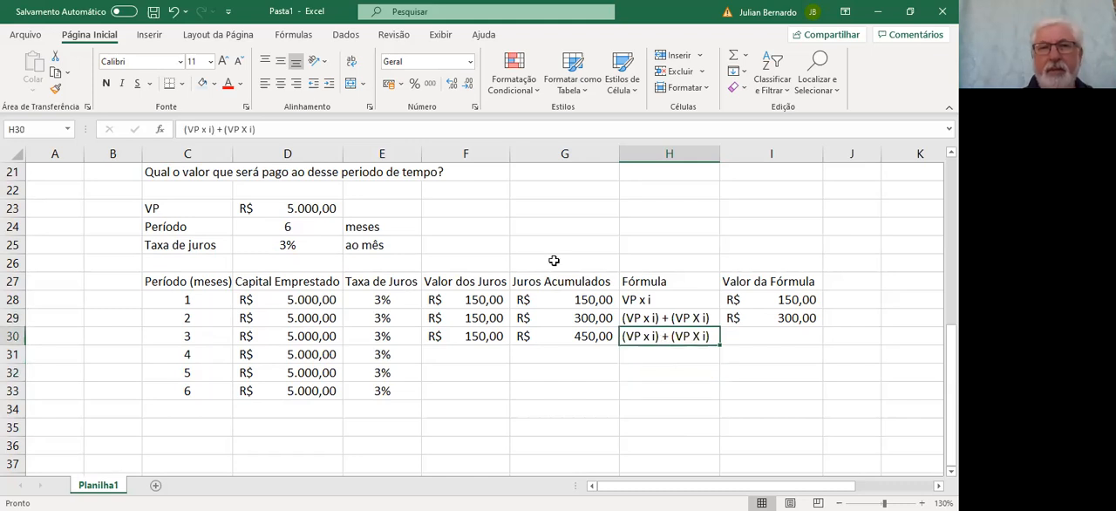
pyautogui.click(322, 129)
pyautogui.write('+')
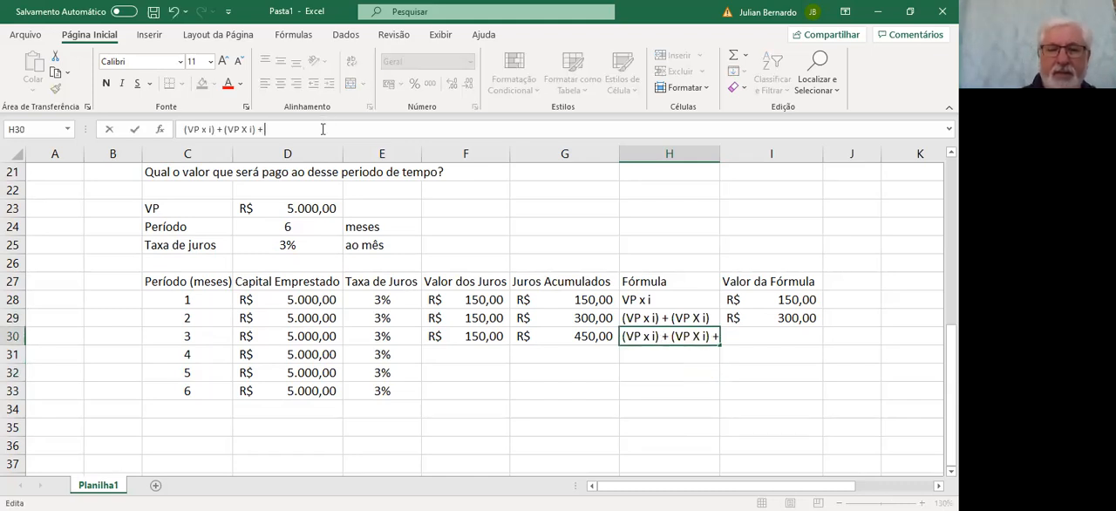
pyautogui.write(' (VP')
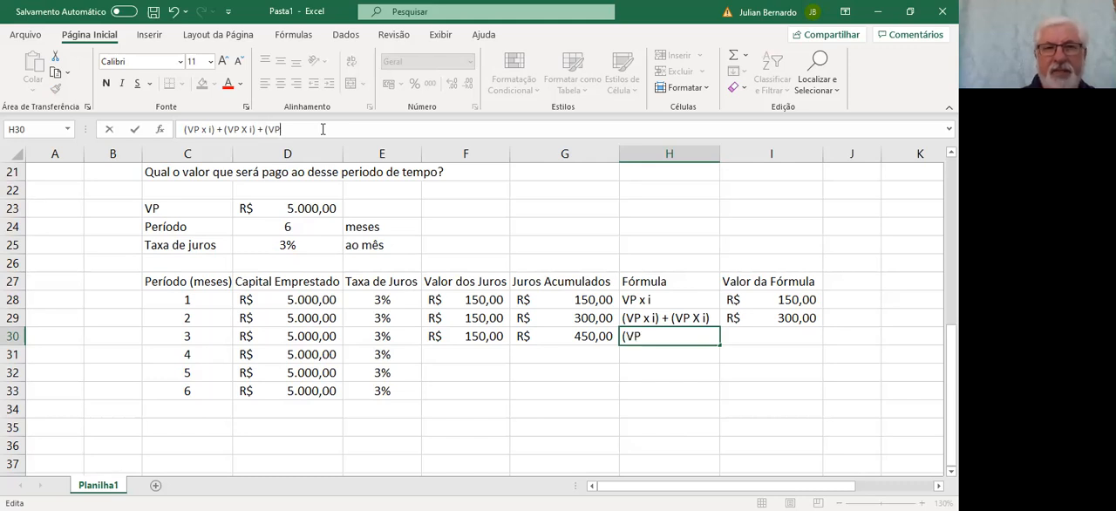
pyautogui.write(' X')
pyautogui.press('BackSpace')
pyautogui.write('x')
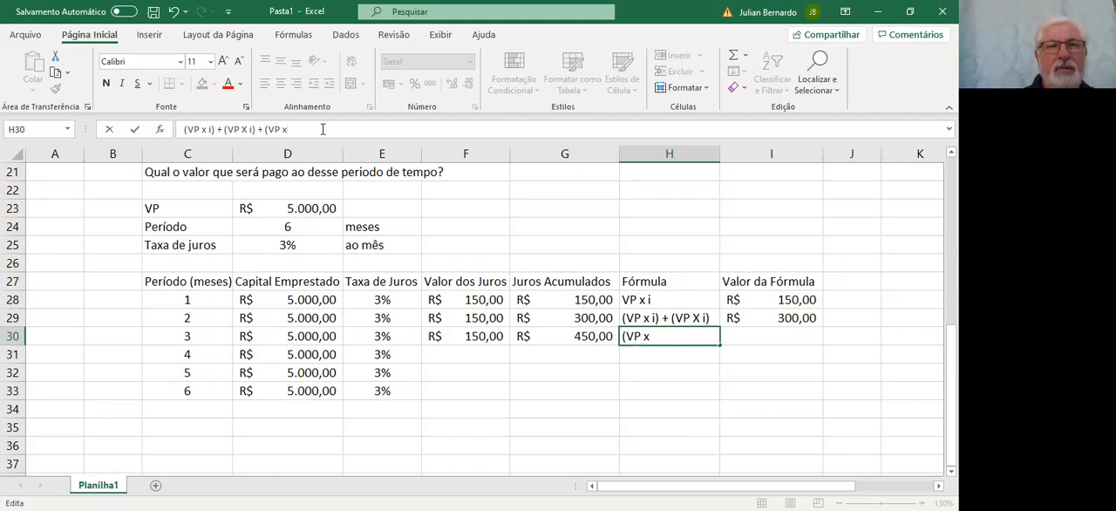
pyautogui.write(' i)')
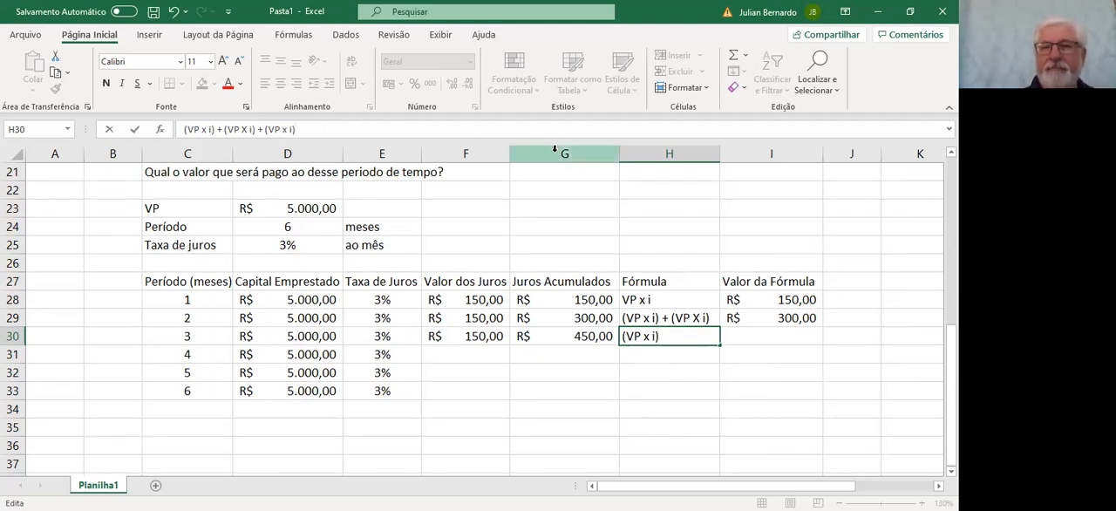
# Change the uppercase X in the H29 expression to lowercase x and fit column H's width to its contents
pyautogui.click(644, 318)
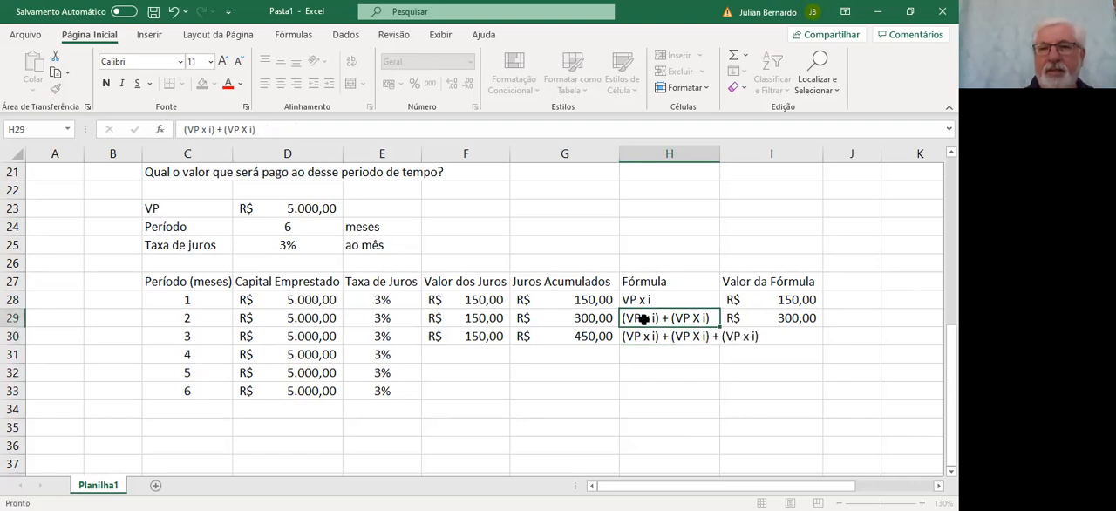
pyautogui.click(248, 131)
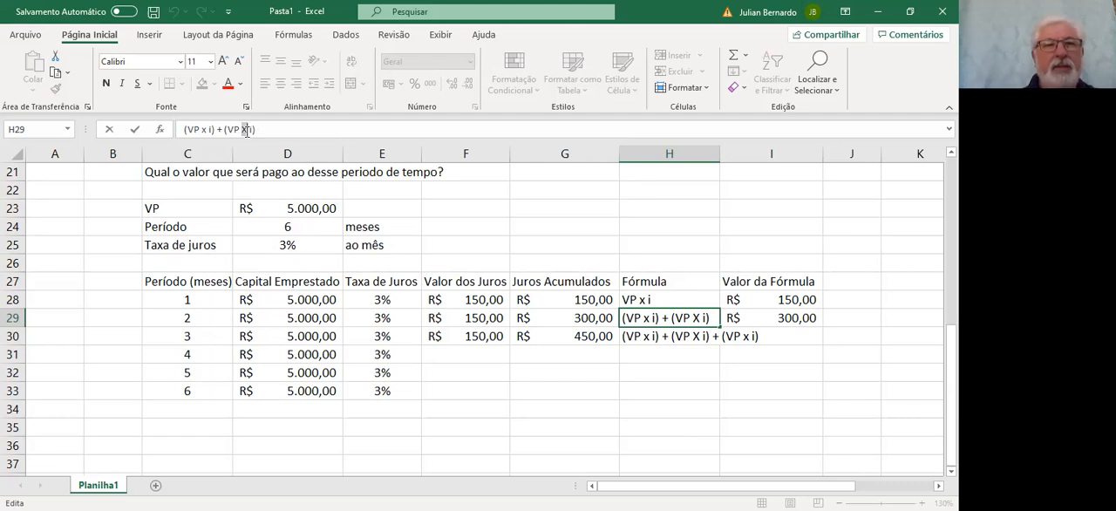
pyautogui.press('BackSpace')
pyautogui.write('x')
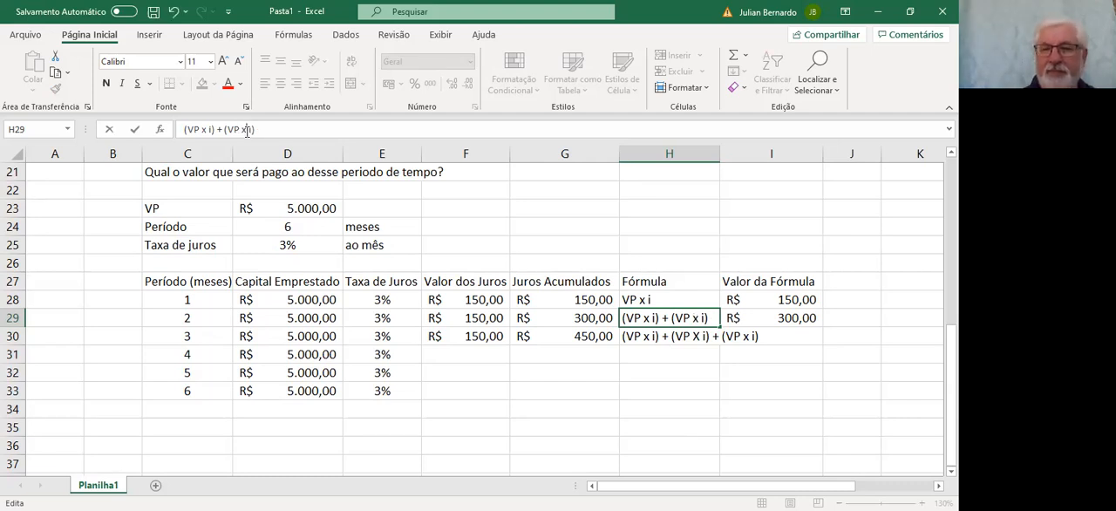
pyautogui.press('Return')
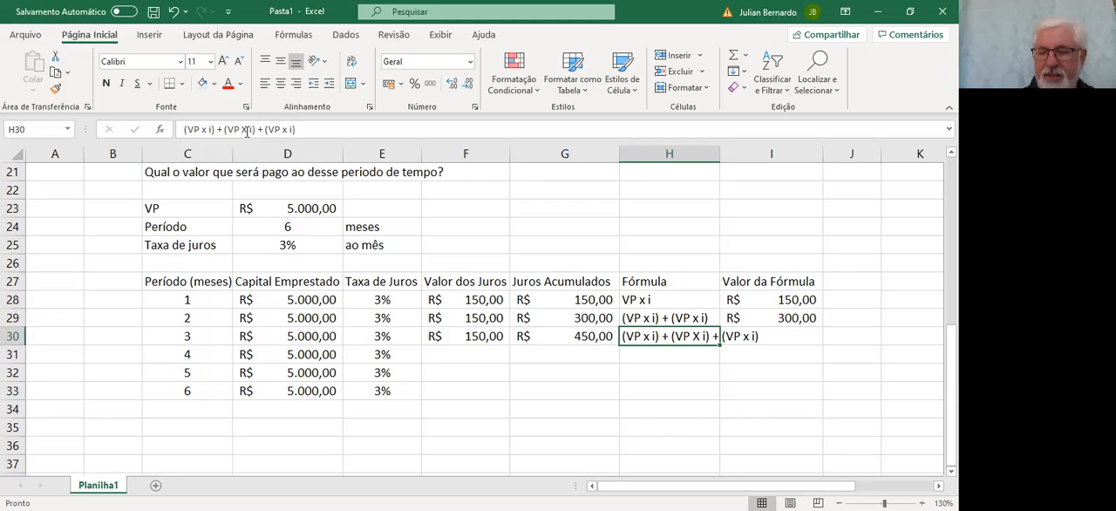
pyautogui.doubleClick(716, 155)
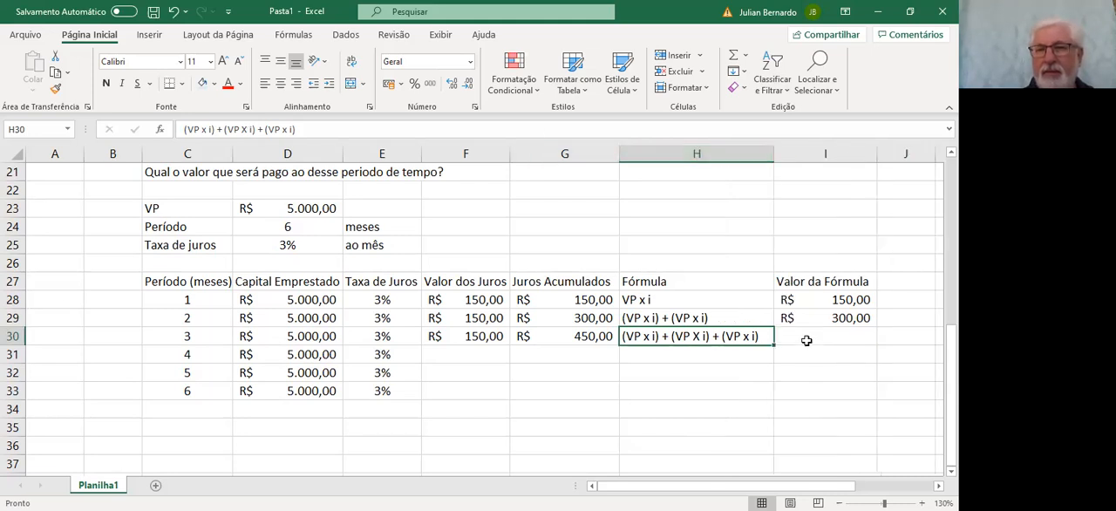
# Fill the Valor da Fórmula formula from I29 down to I30 for the third month
pyautogui.click(807, 337)
pyautogui.click(835, 317)
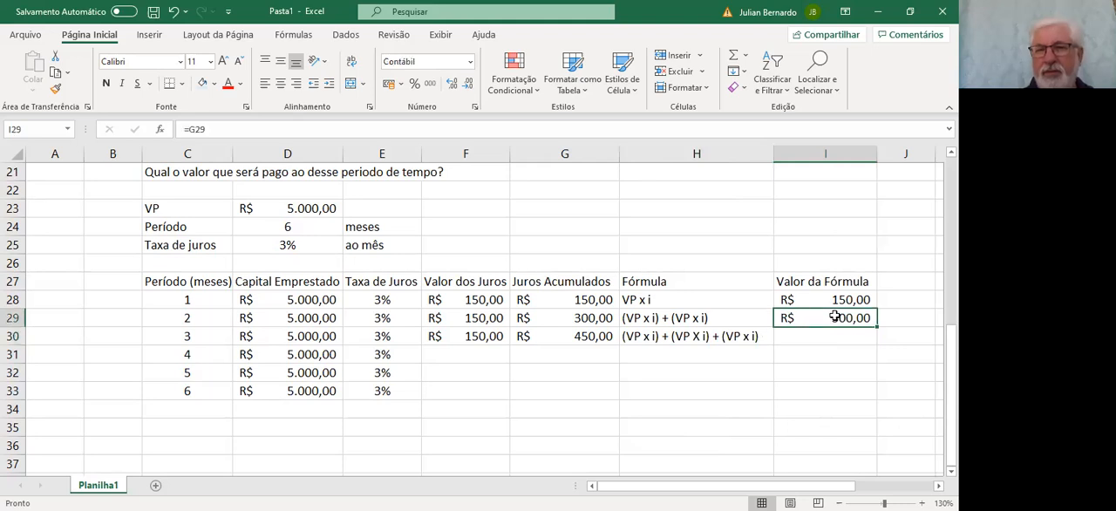
pyautogui.moveTo(876, 326); pyautogui.dragTo(874, 345)
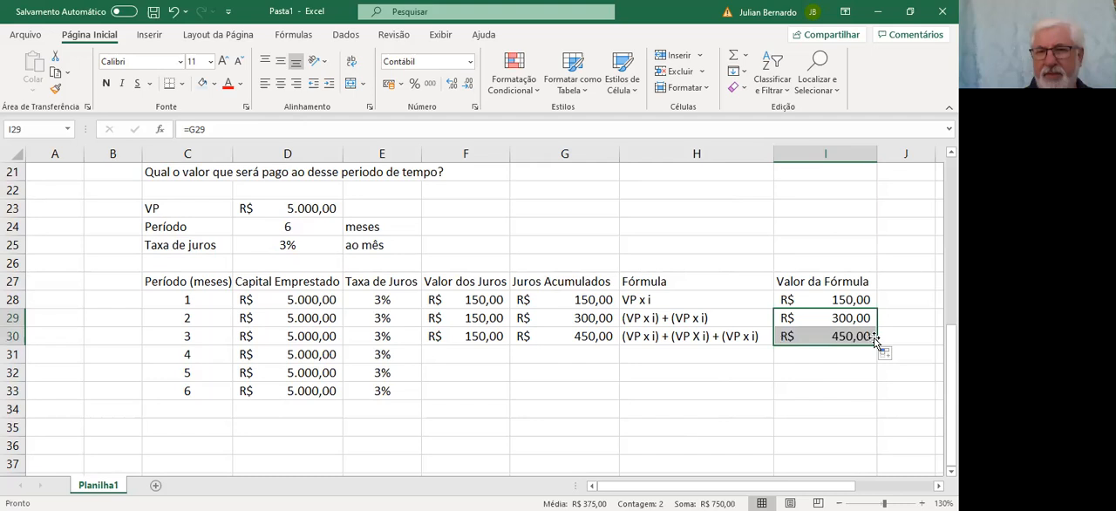
# Fill the third month's Valor dos Juros, Juros Acumulados and Fórmula entries (F30, G30, H30) down to row 31
pyautogui.click(452, 339)
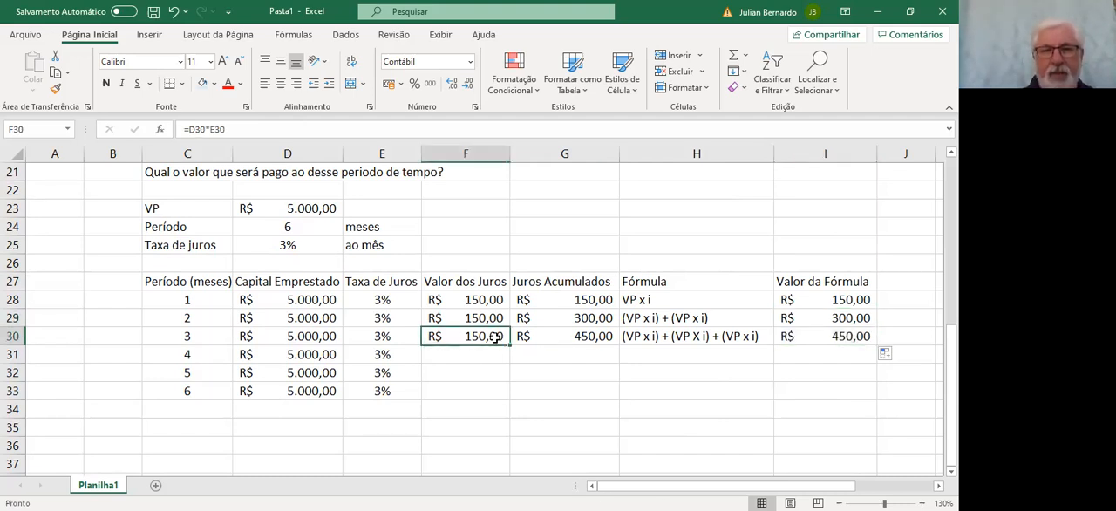
pyautogui.moveTo(510, 346); pyautogui.dragTo(509, 359)
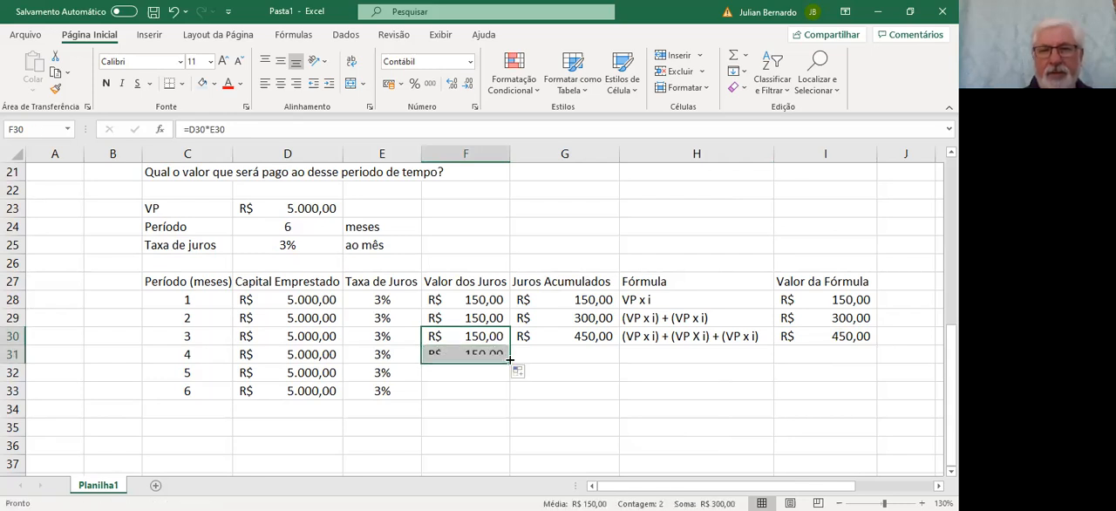
pyautogui.click(554, 336)
pyautogui.moveTo(618, 346); pyautogui.dragTo(621, 354)
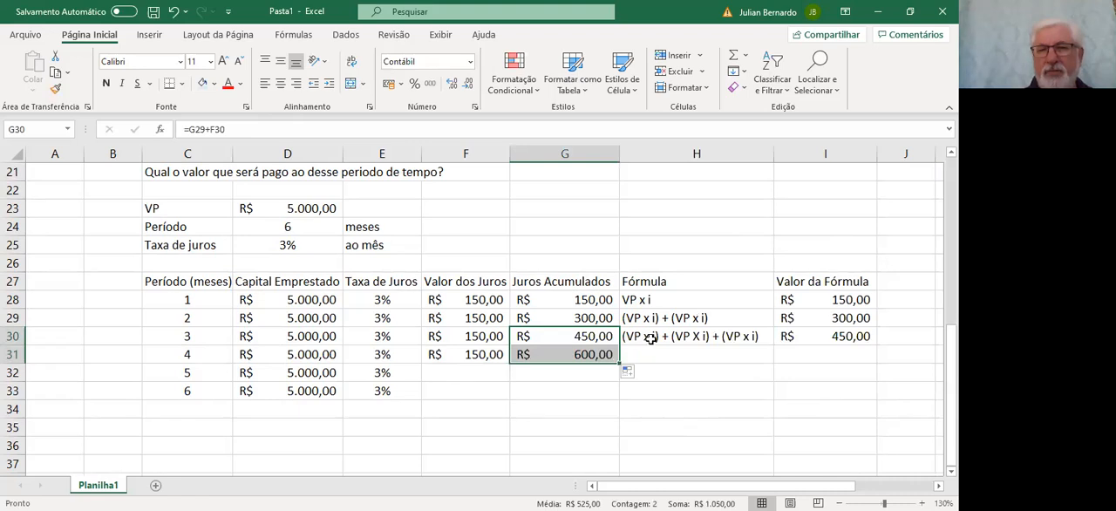
pyautogui.click(647, 338)
pyautogui.moveTo(775, 343); pyautogui.dragTo(773, 360)
# Append a copied + (VP x i) term to the H31 expression and fit column H's width to its contents
pyautogui.click(706, 351)
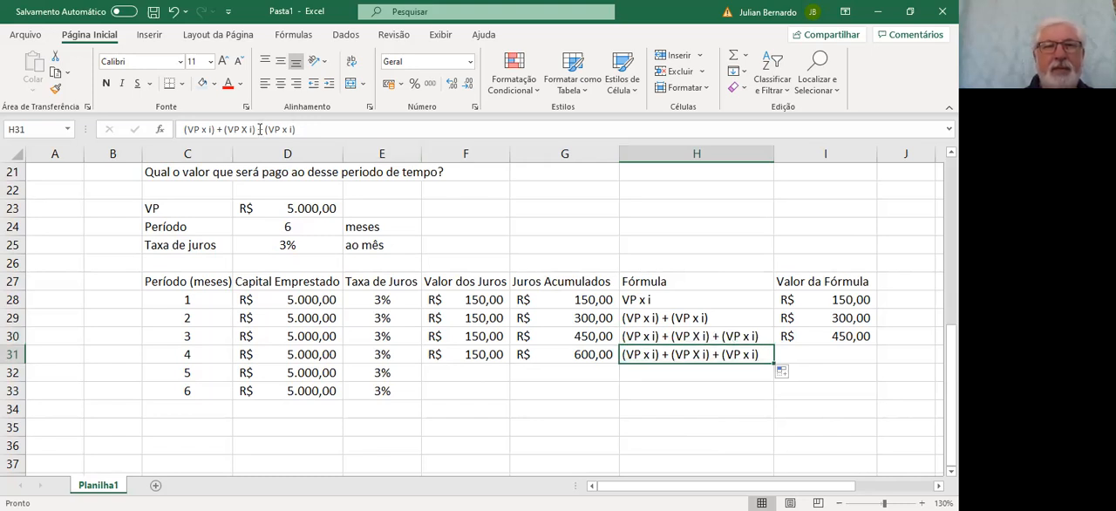
pyautogui.moveTo(255, 129); pyautogui.dragTo(296, 129)
pyautogui.hotkey('ctrl', 'c')
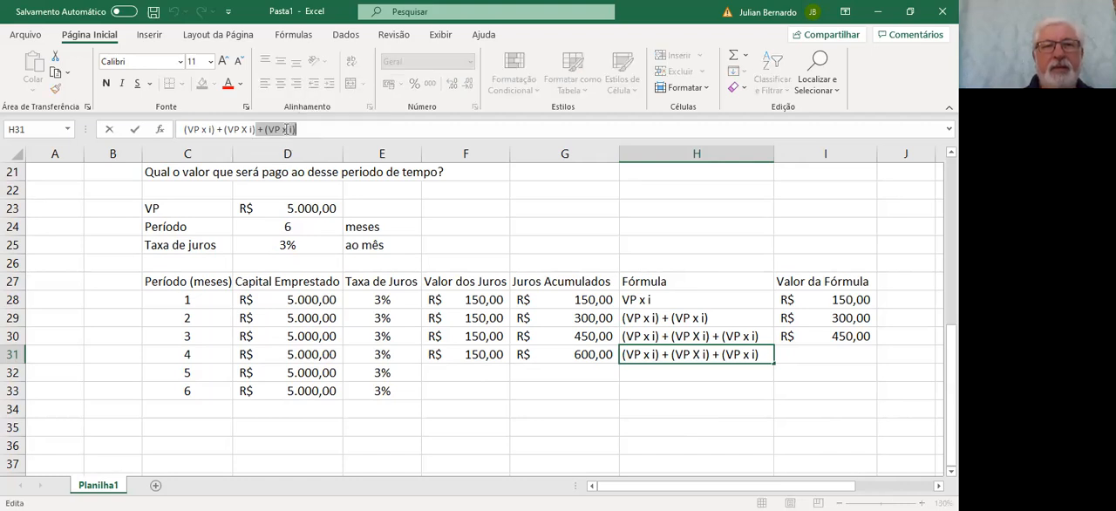
pyautogui.rightClick(287, 134)
pyautogui.click(323, 161)
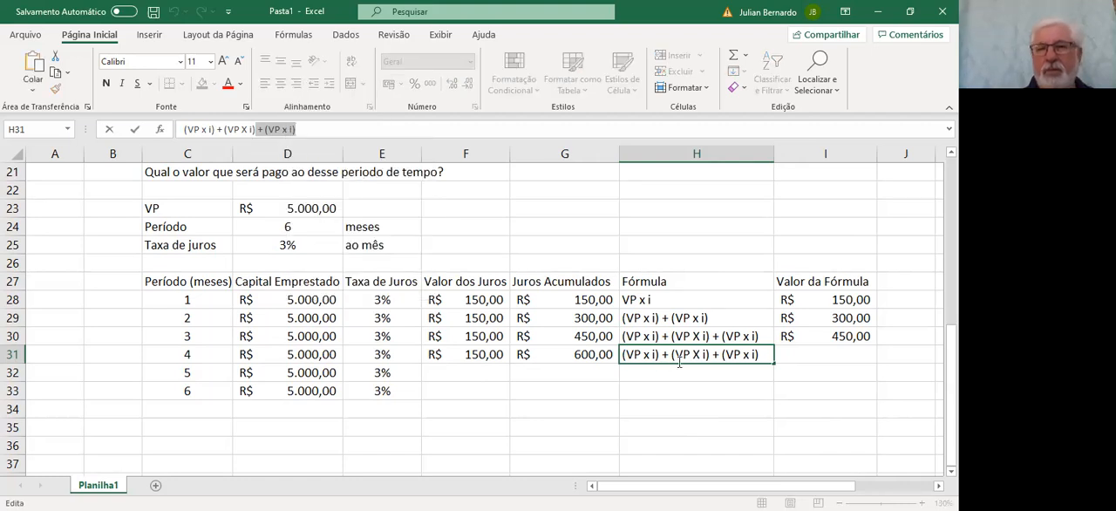
pyautogui.press('End')
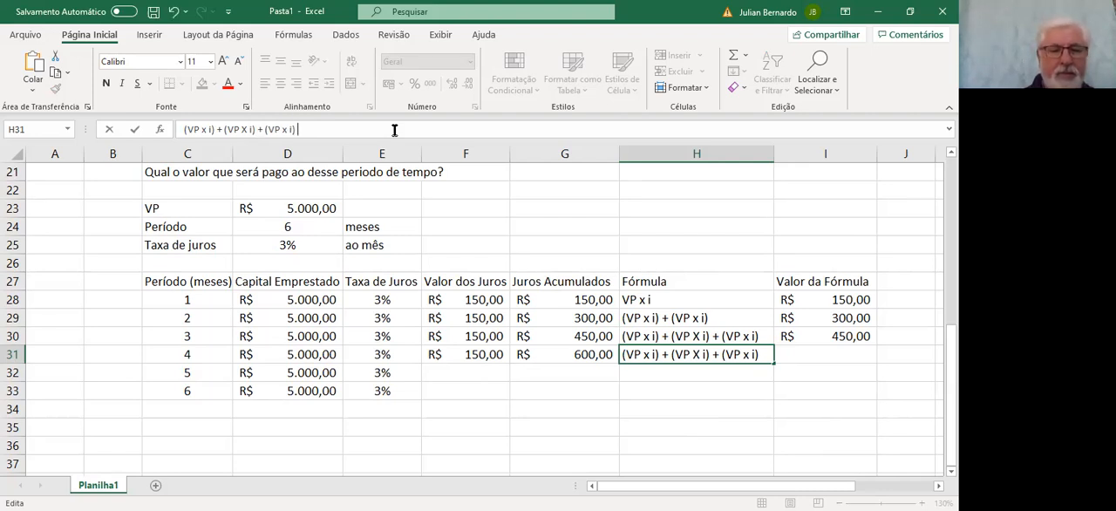
pyautogui.hotkey('ctrl', 'v')
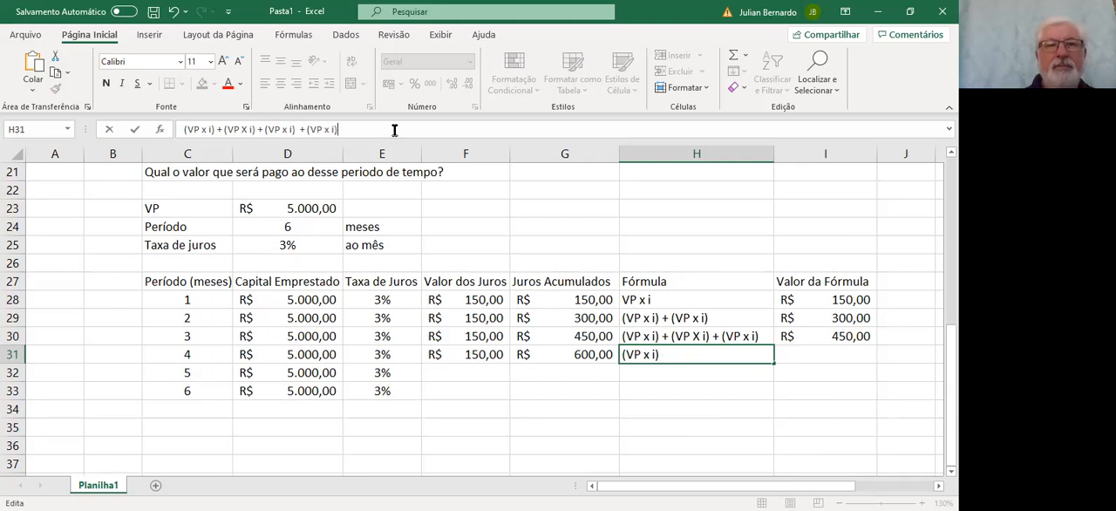
pyautogui.press('Return')
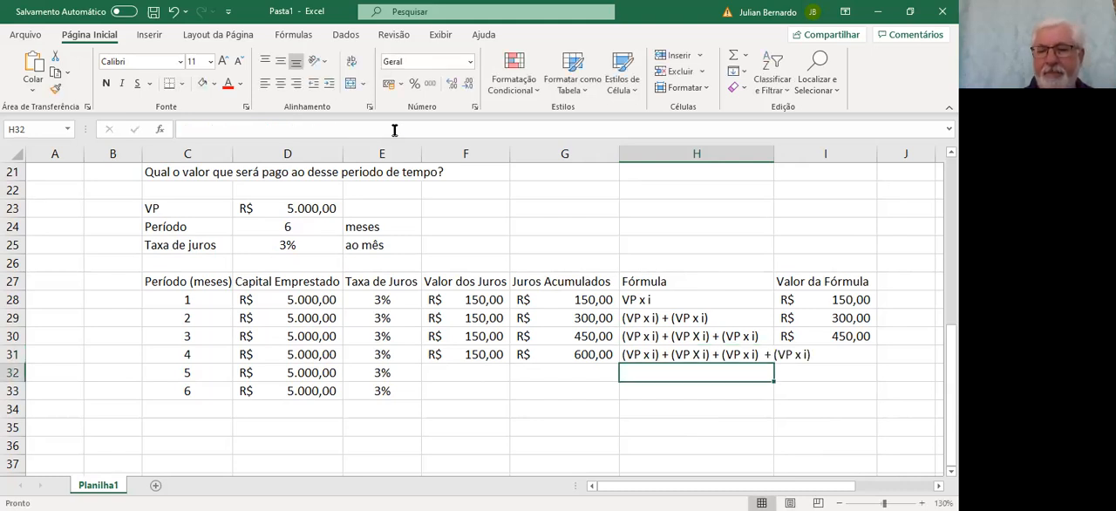
pyautogui.press('Up')
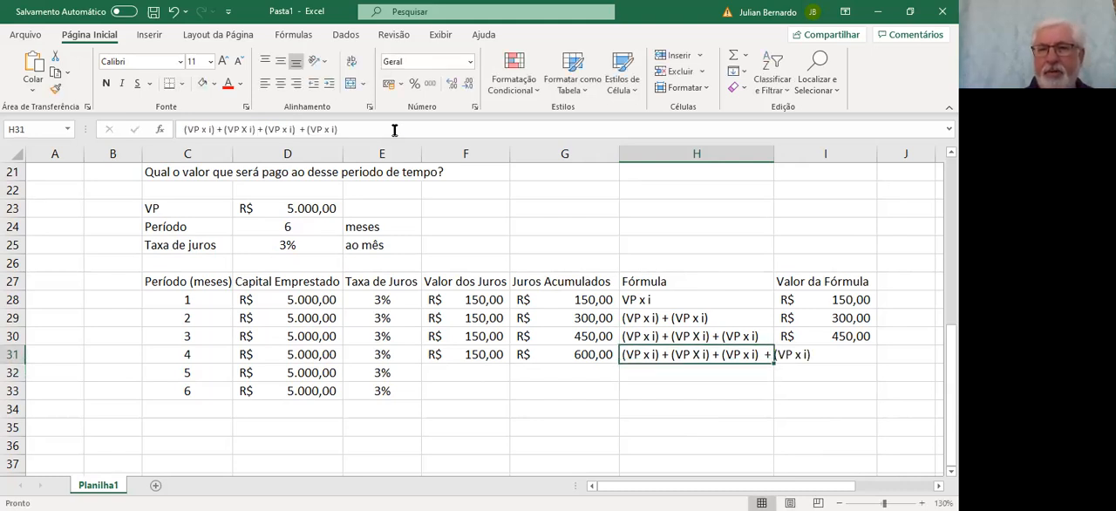
pyautogui.doubleClick(771, 159)
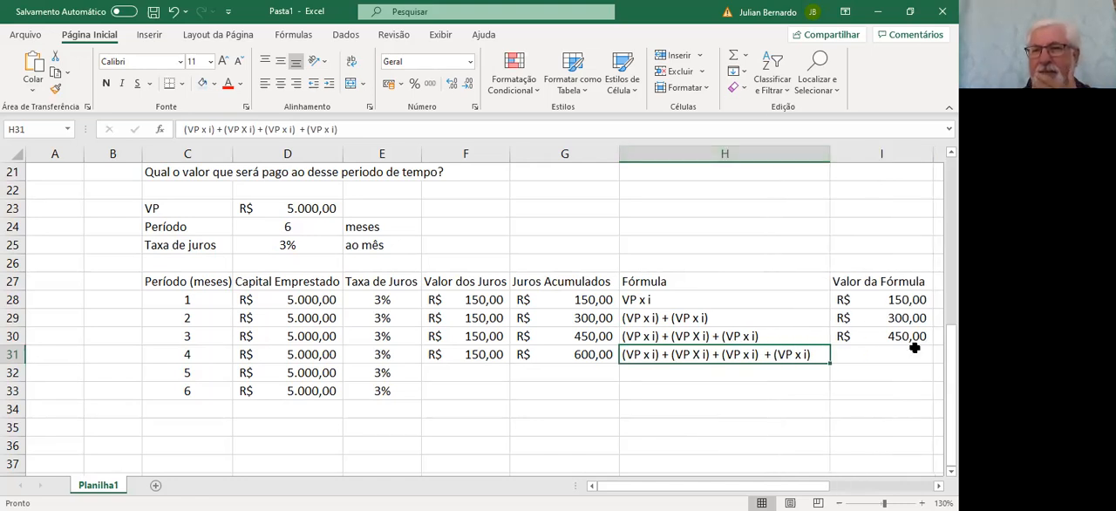
# Fill the Valor da Fórmula formula from I30 down to I31 for the fourth month
pyautogui.click(914, 347)
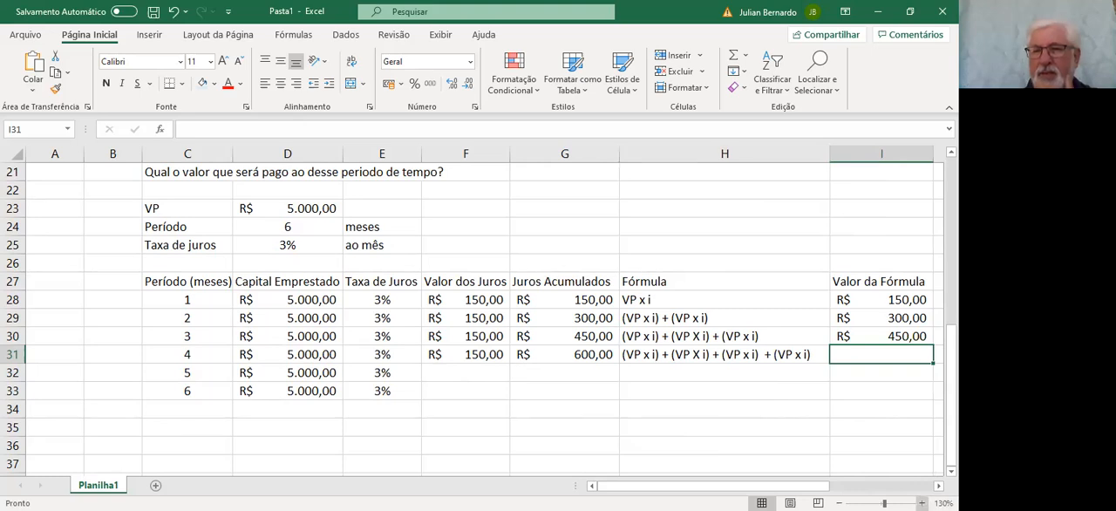
pyautogui.hscroll(3, 488, 314)
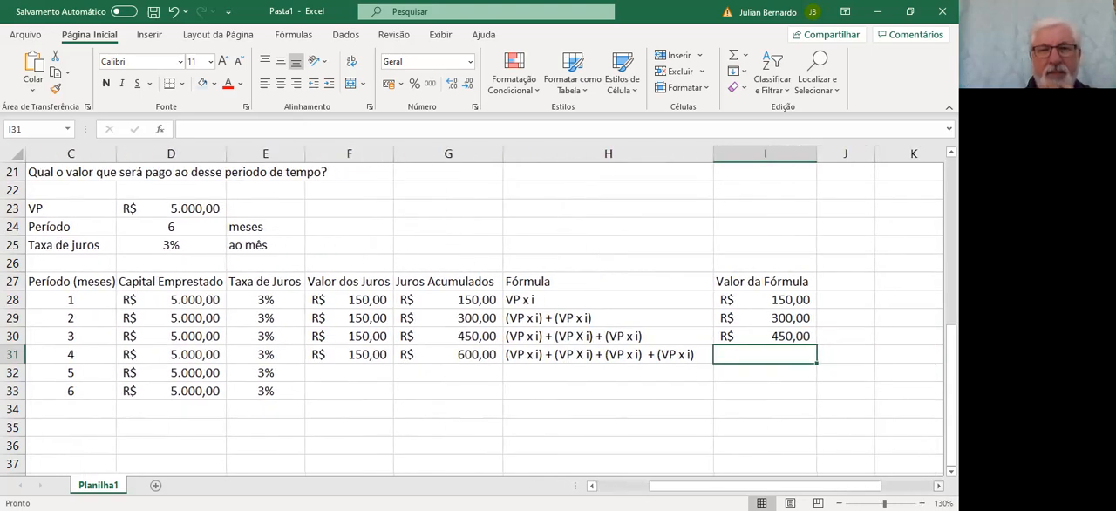
pyautogui.click(808, 338)
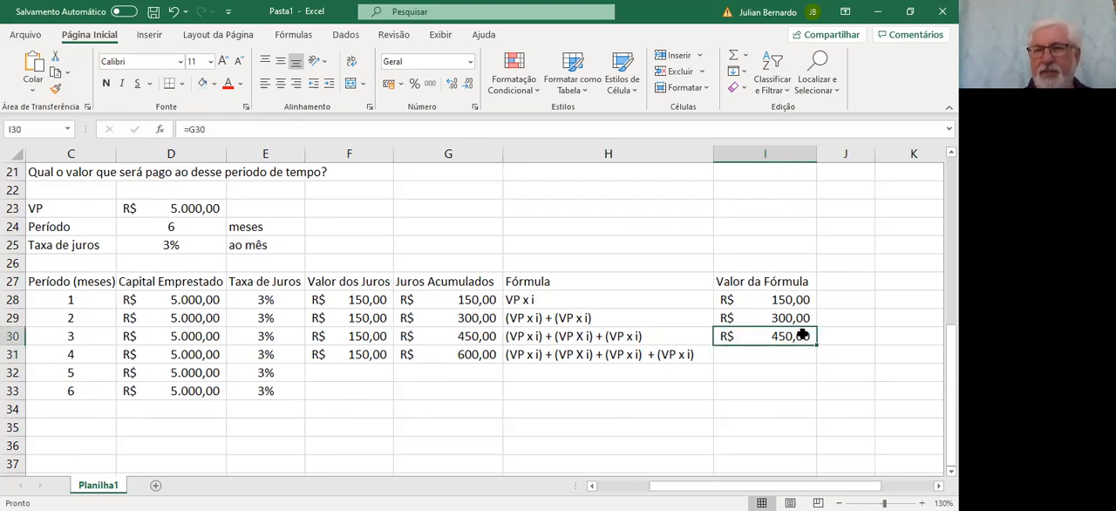
pyautogui.moveTo(810, 340); pyautogui.dragTo(816, 363)
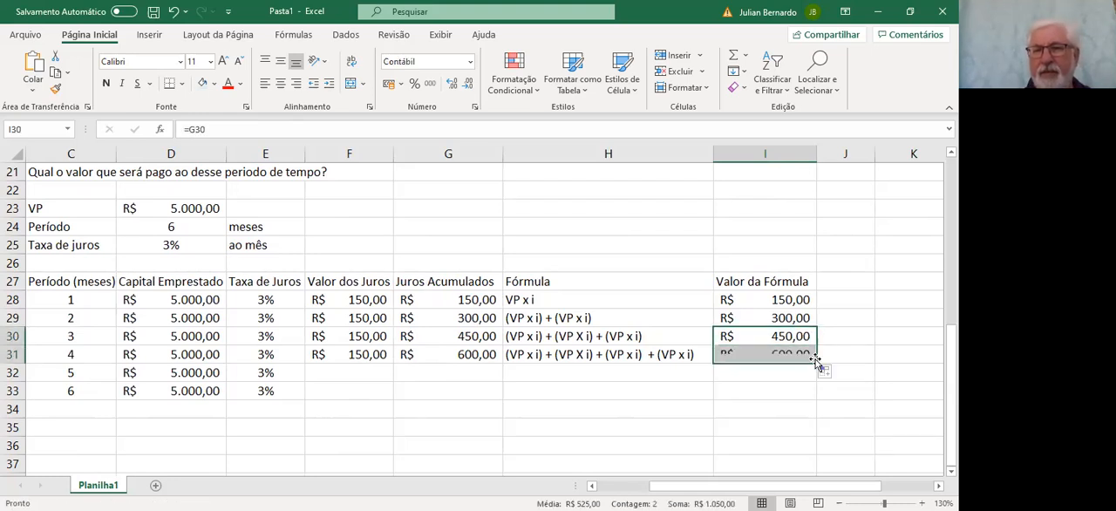
# Fill the fourth month's Valor dos Juros, Juros Acumulados and Fórmula entries (F31, G31, H31) down to row 32
pyautogui.click(344, 357)
pyautogui.moveTo(393, 365); pyautogui.dragTo(392, 381)
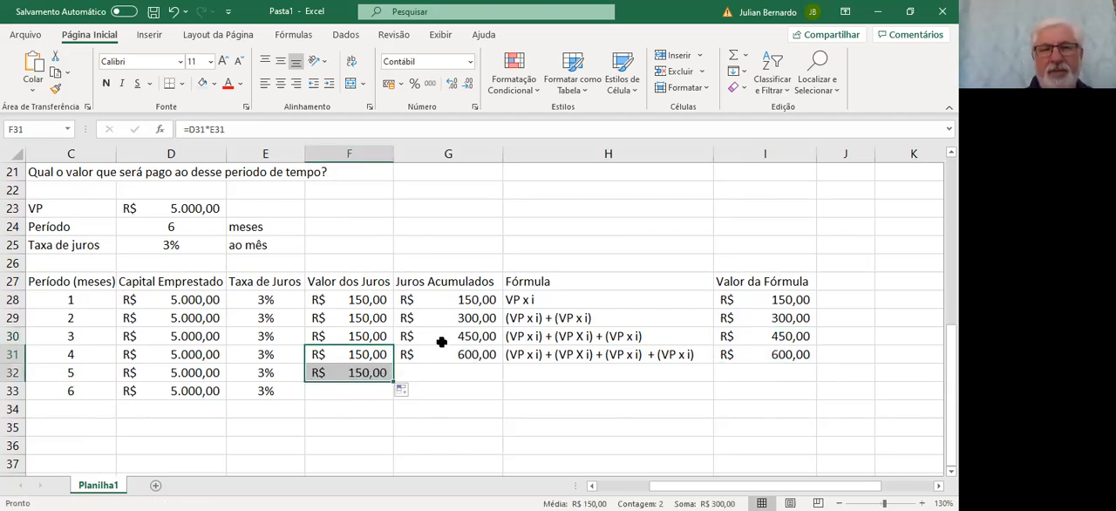
pyautogui.click(484, 355)
pyautogui.moveTo(501, 363); pyautogui.dragTo(501, 377)
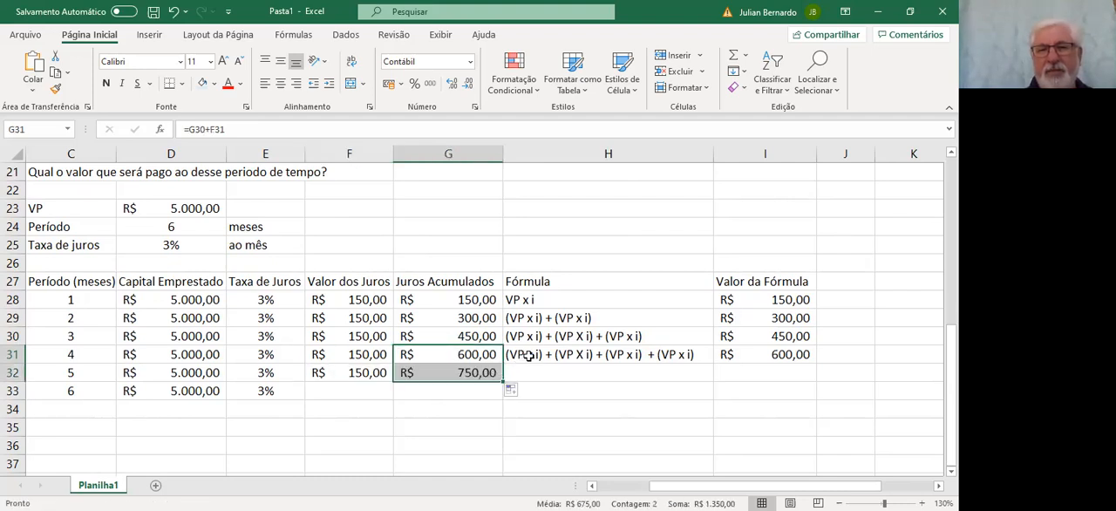
pyautogui.click(524, 355)
pyautogui.moveTo(706, 357); pyautogui.dragTo(713, 376)
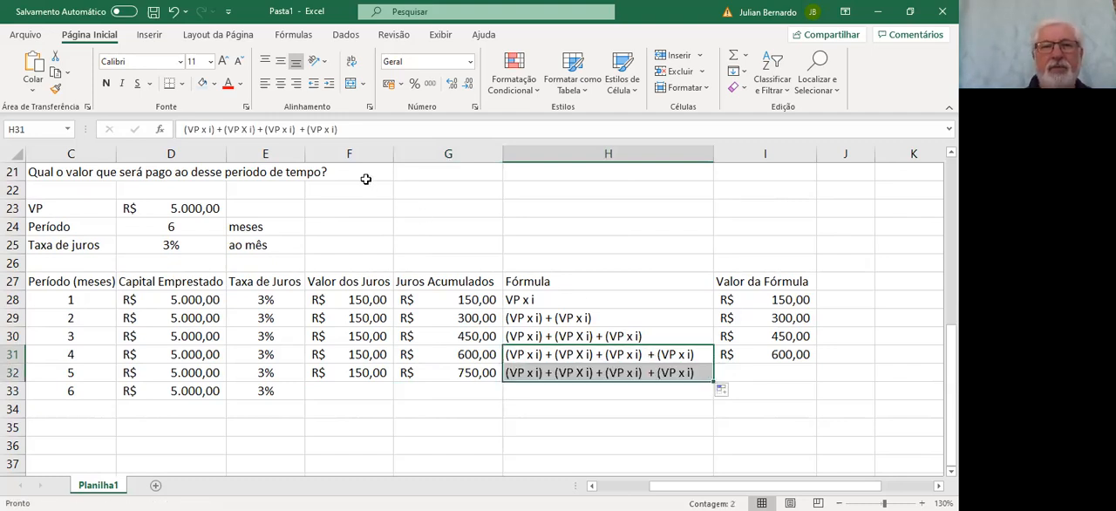
# Copy the last + (VP x i) term from H31 and append it to the fifth month's expression in H32
pyautogui.moveTo(298, 129); pyautogui.dragTo(339, 130)
pyautogui.hotkey('ctrl', 'c')
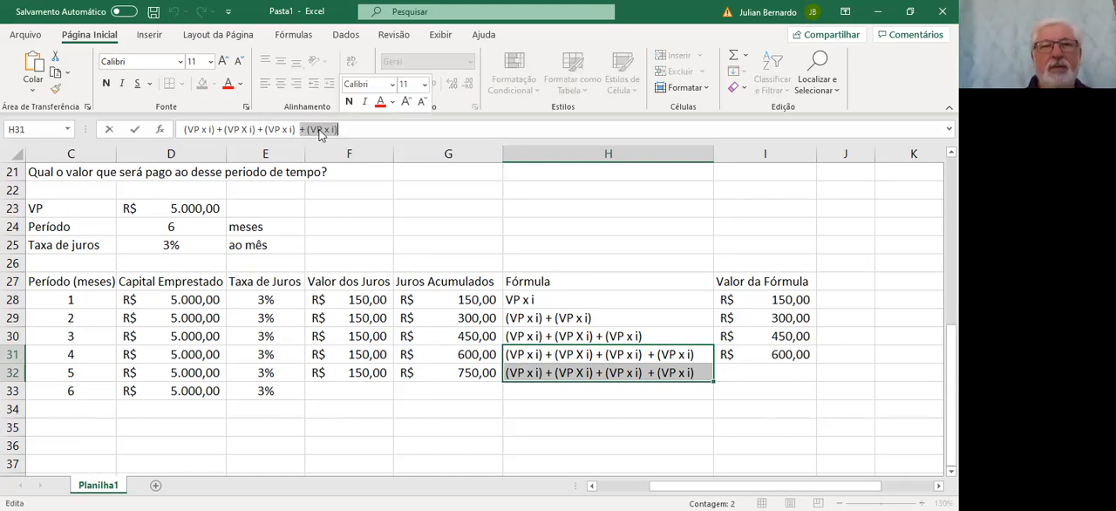
pyautogui.rightClick(322, 130)
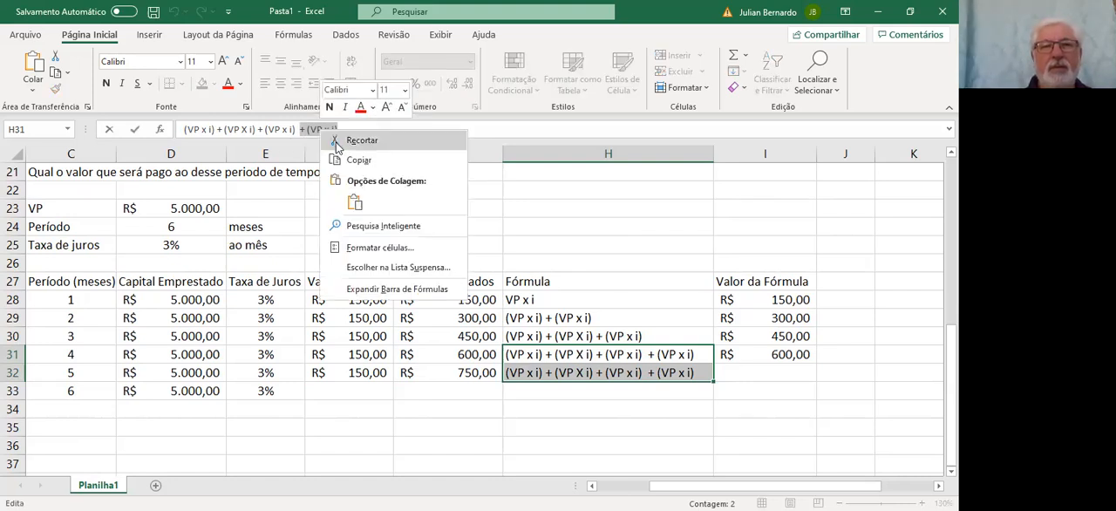
pyautogui.click(559, 426)
pyautogui.click(540, 372)
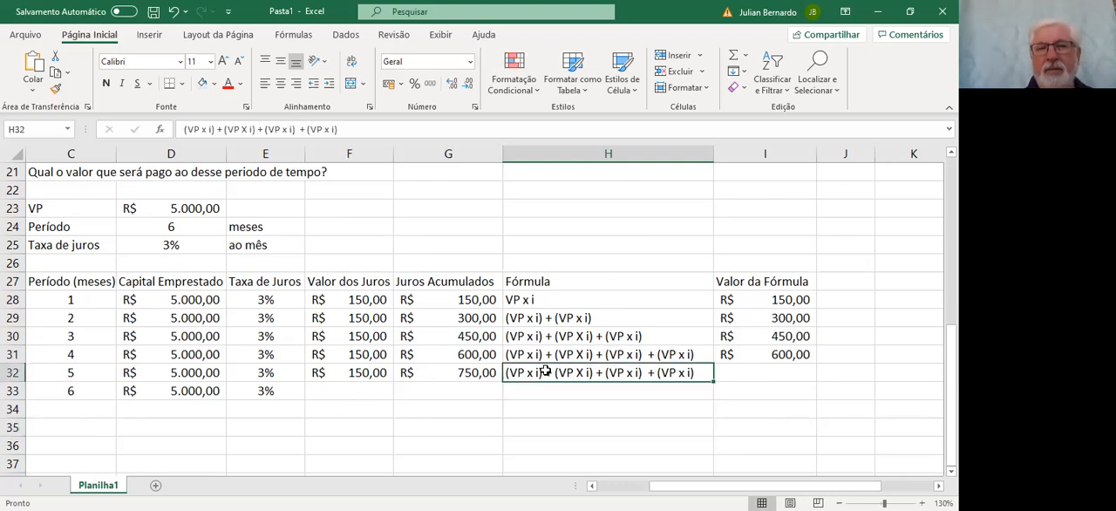
pyautogui.click(383, 129)
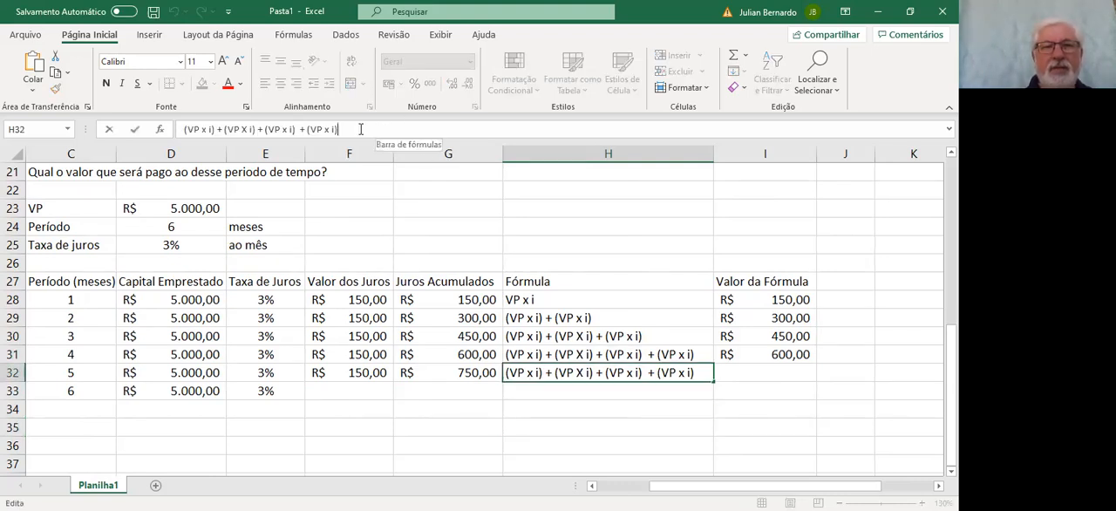
pyautogui.hotkey('ctrl', 'v')
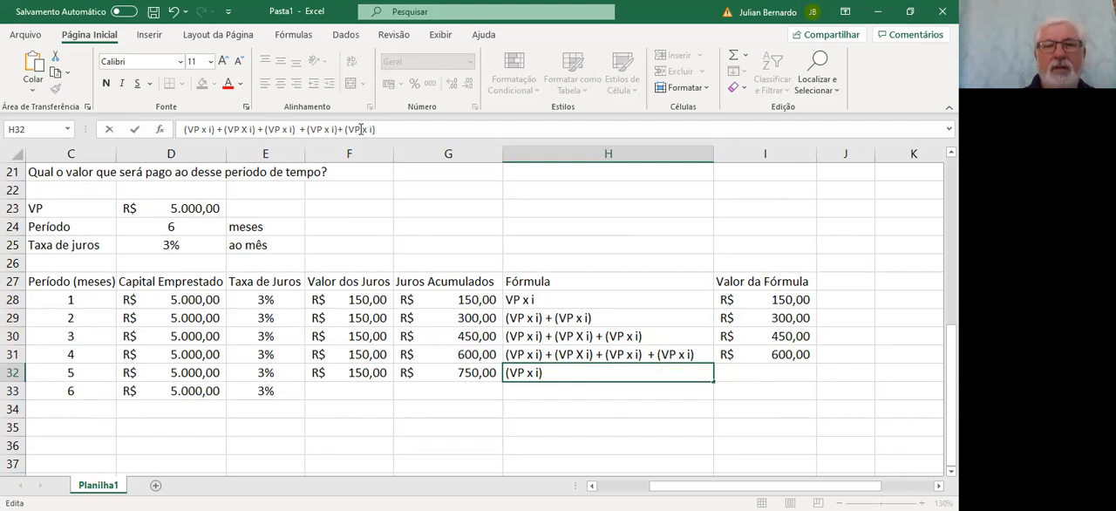
pyautogui.press('Return')
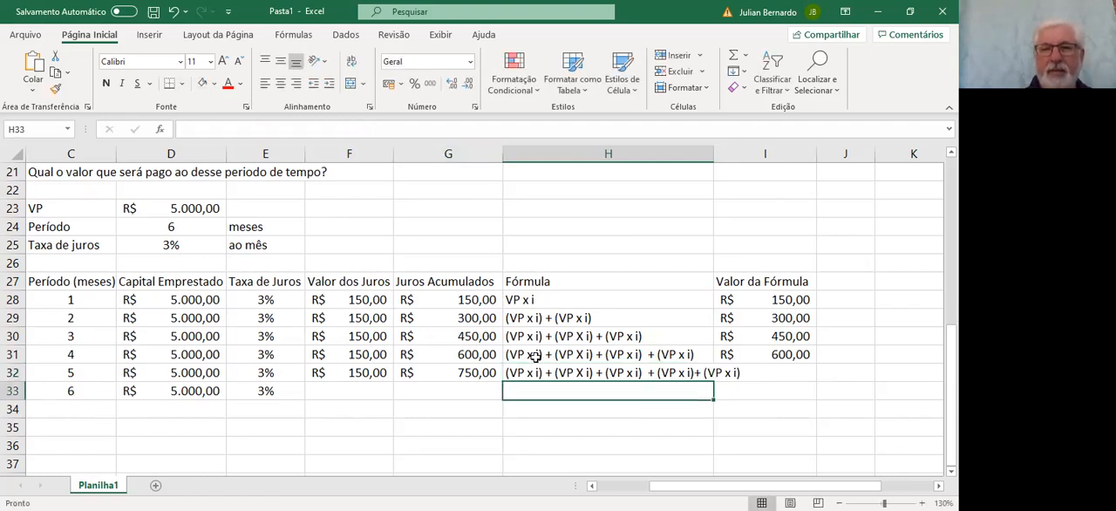
# Widen column H to fit the H32 expression and fill the Valor da Fórmula formula from I31 down to I32
pyautogui.click(571, 373)
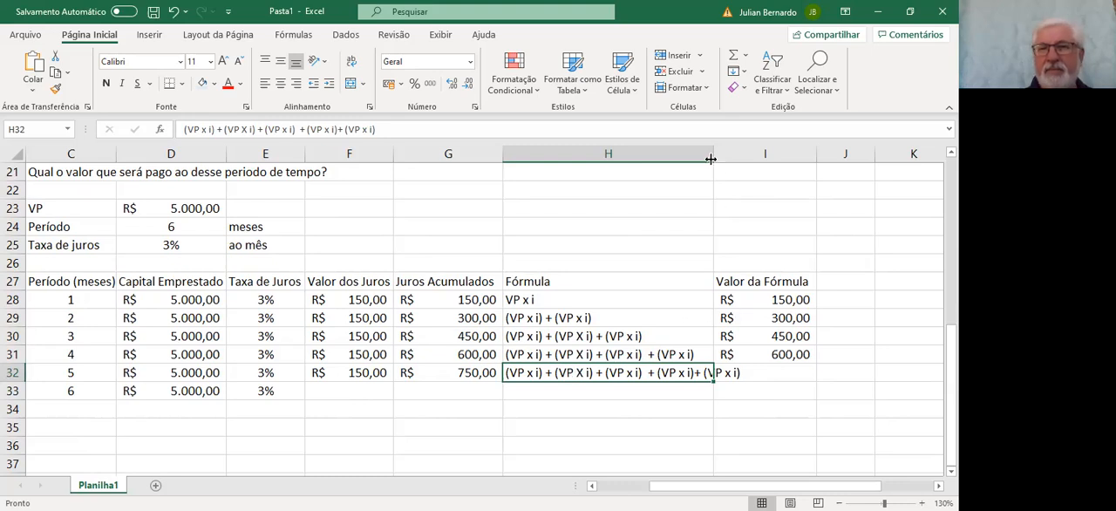
pyautogui.moveTo(712, 155); pyautogui.dragTo(763, 155)
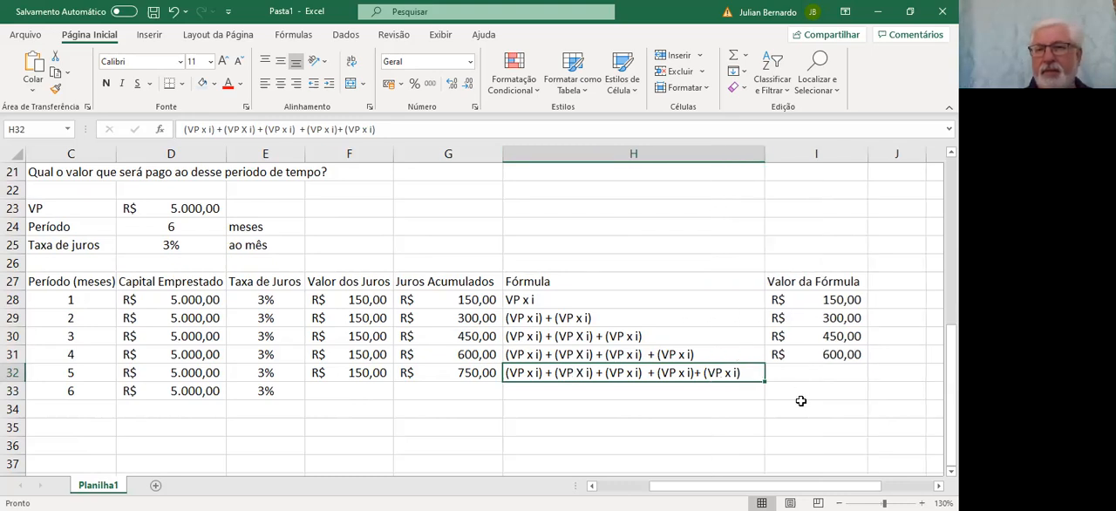
pyautogui.click(832, 352)
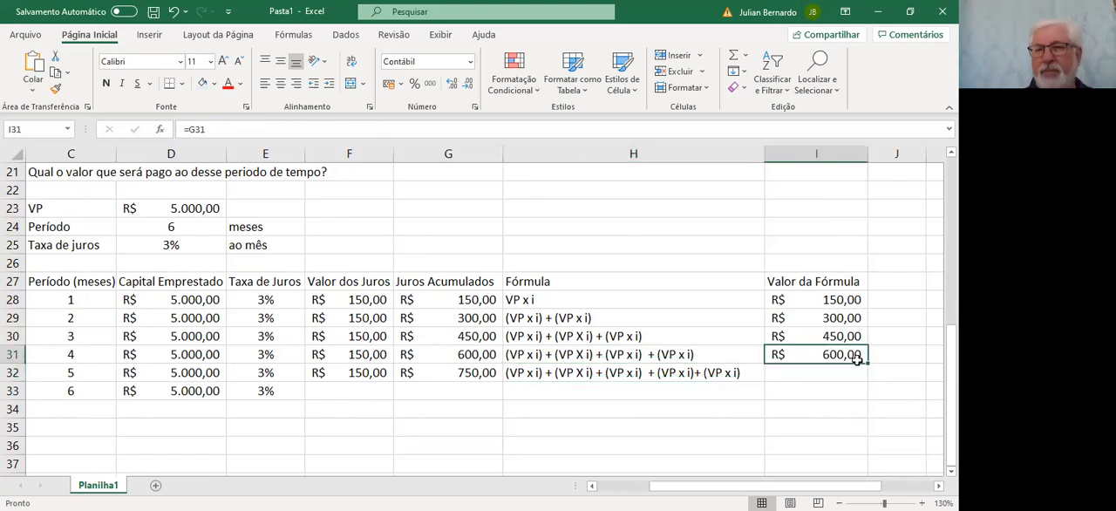
pyautogui.moveTo(868, 369); pyautogui.dragTo(866, 377)
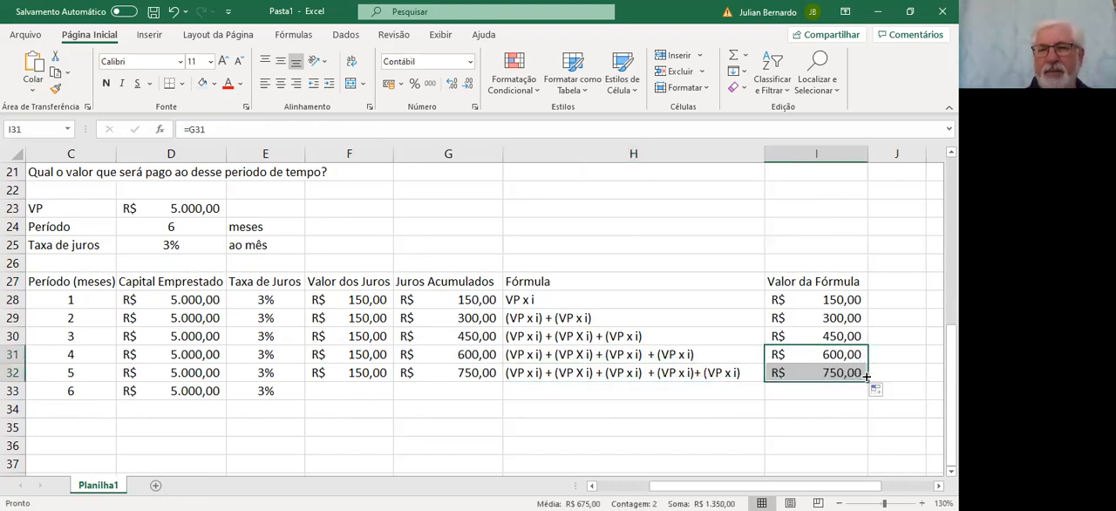
# Fill the fifth month's Valor dos Juros, Juros Acumulados and Fórmula entries (F32, G32, H32) down to row 33
pyautogui.click(364, 373)
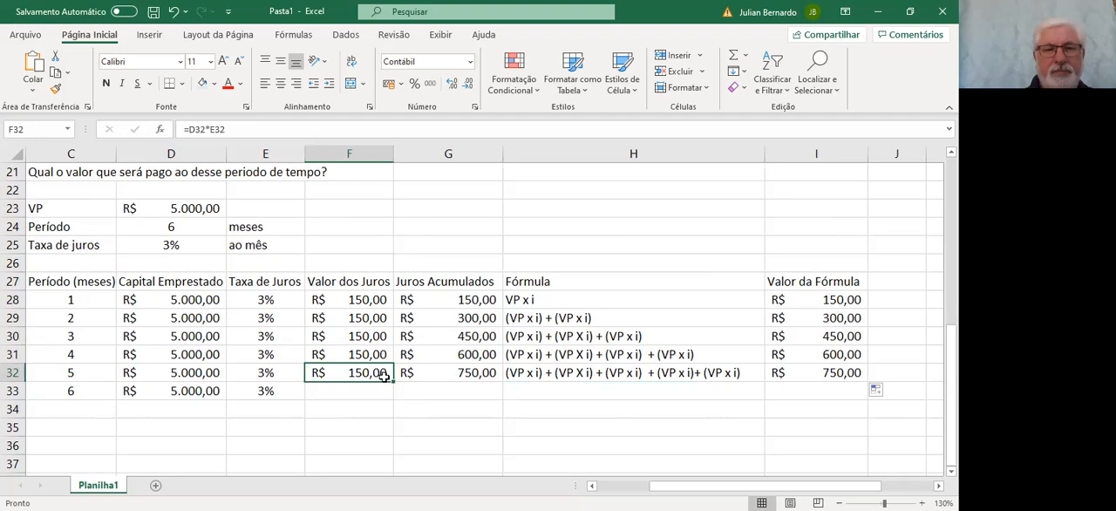
pyautogui.moveTo(391, 377); pyautogui.dragTo(390, 397)
pyautogui.click(458, 375)
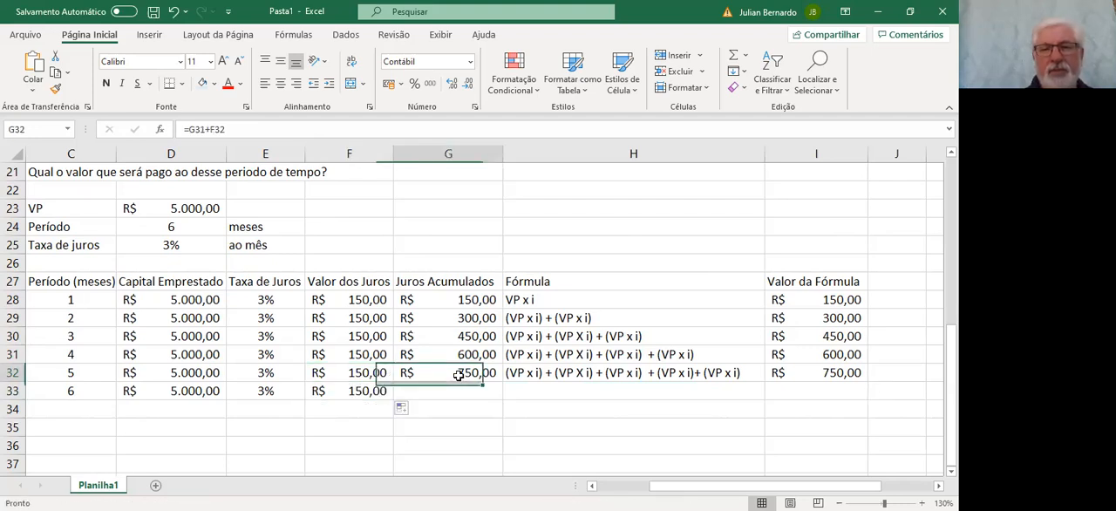
pyautogui.moveTo(504, 383); pyautogui.dragTo(503, 398)
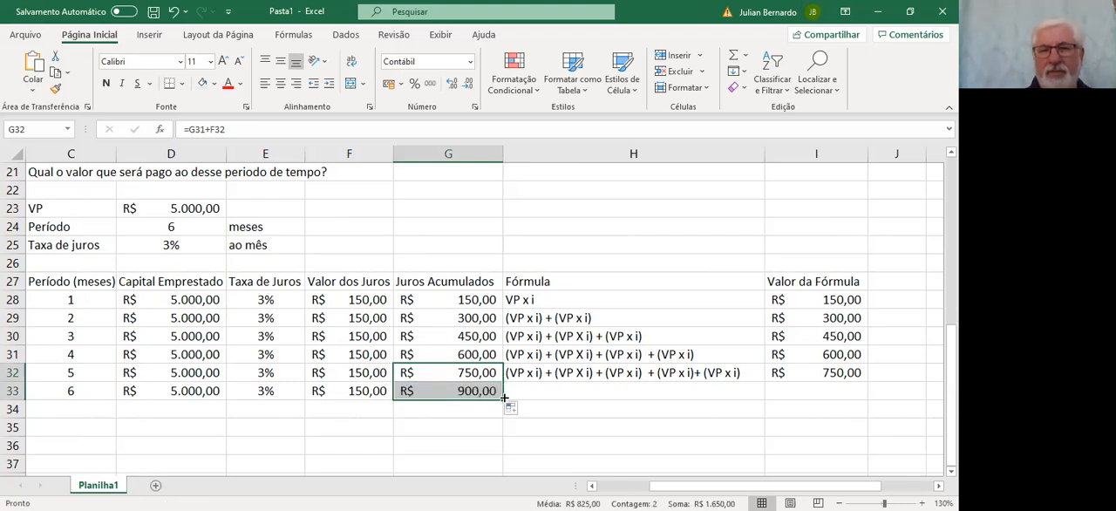
pyautogui.click(523, 373)
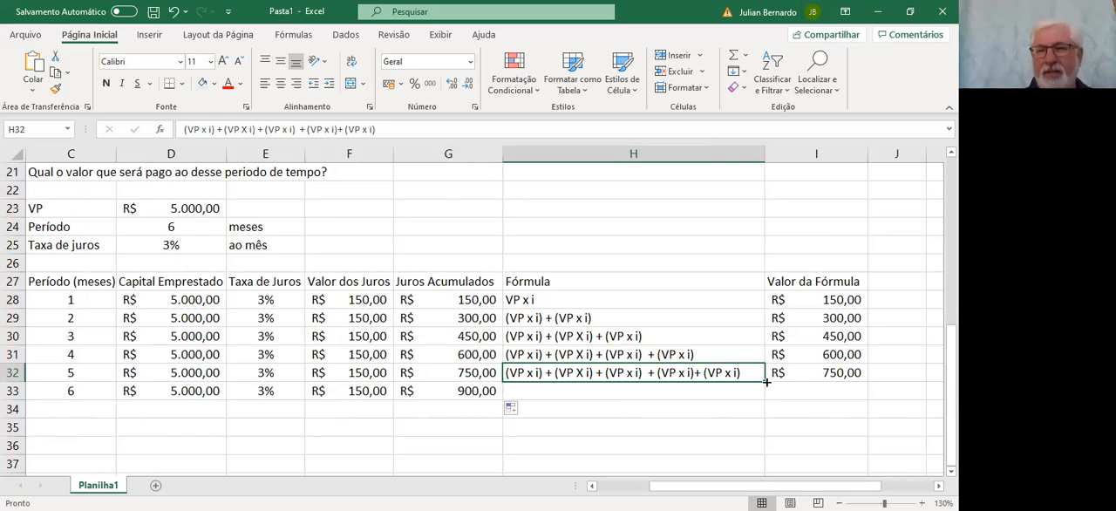
pyautogui.moveTo(762, 381); pyautogui.dragTo(762, 394)
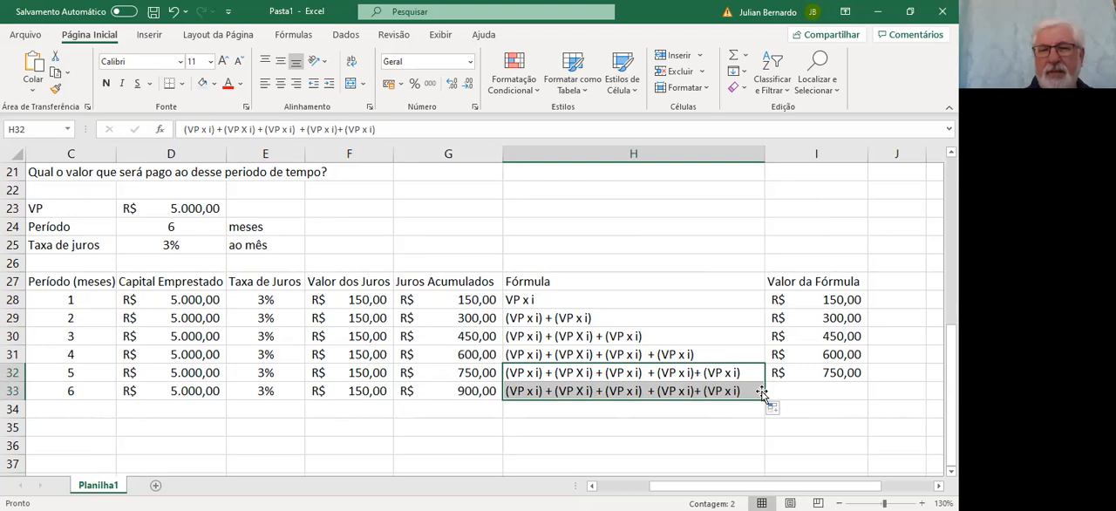
# Try to append a sixth +(VP x i) term to the expression in H32
pyautogui.click(379, 129)
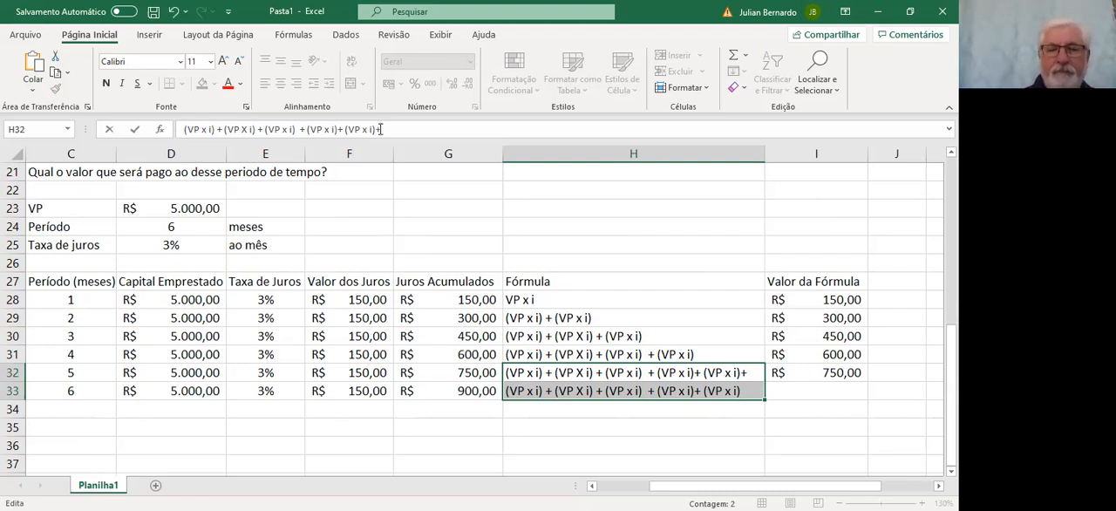
pyautogui.write('+ (VP')
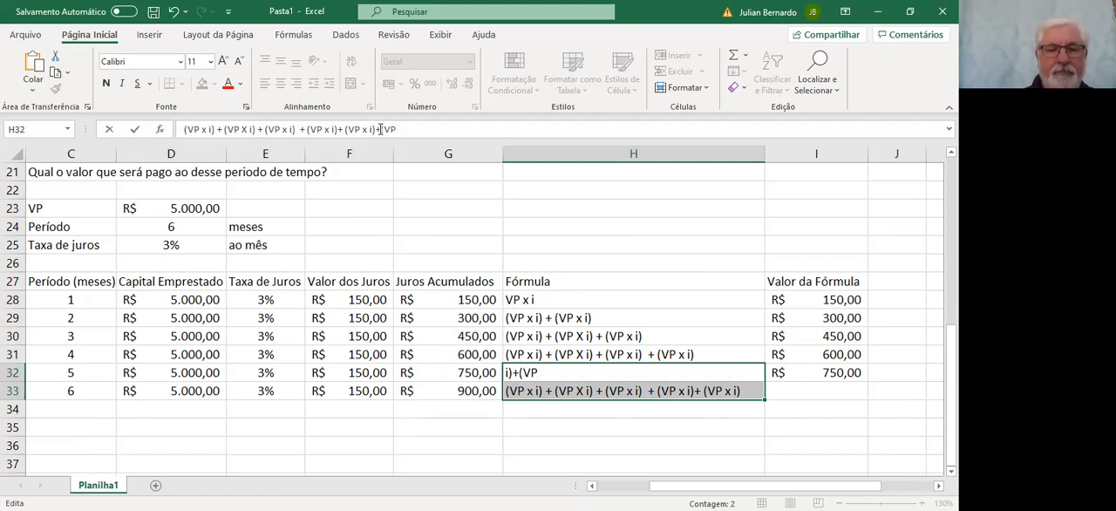
pyautogui.write(' x i')
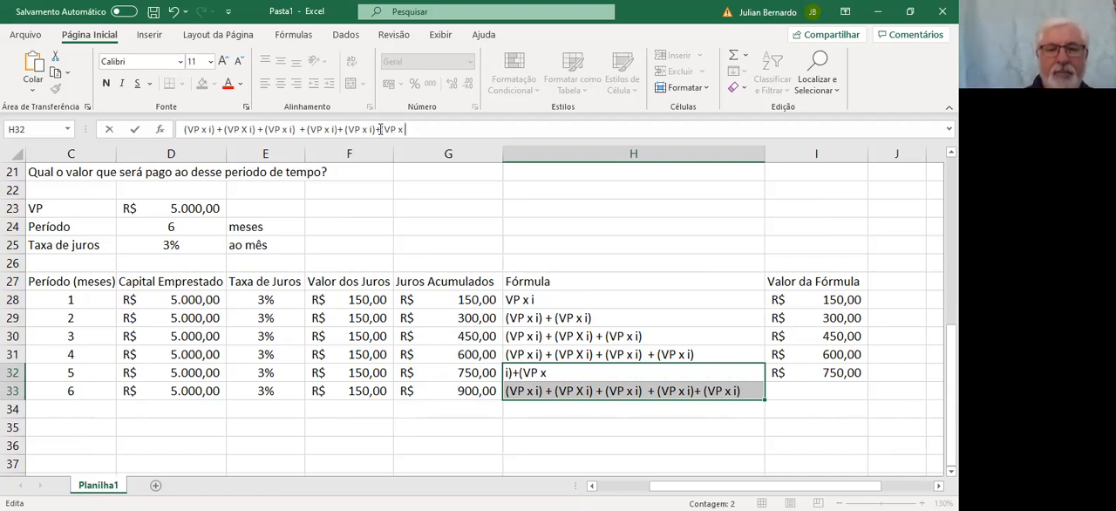
pyautogui.write(')')
pyautogui.press('Return')
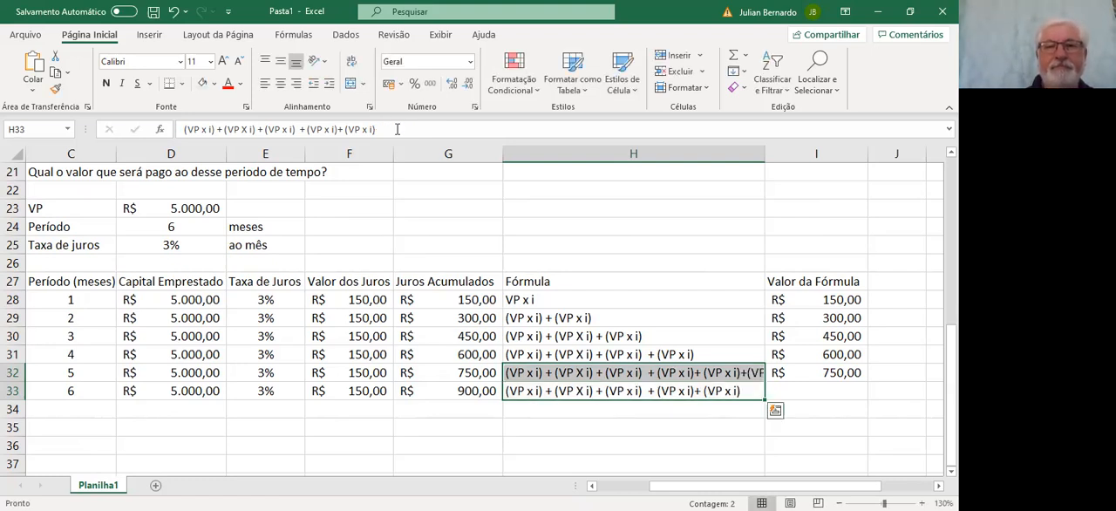
# Remove the extra +(VP x i) term from the end of the H32 expression
pyautogui.click(528, 373)
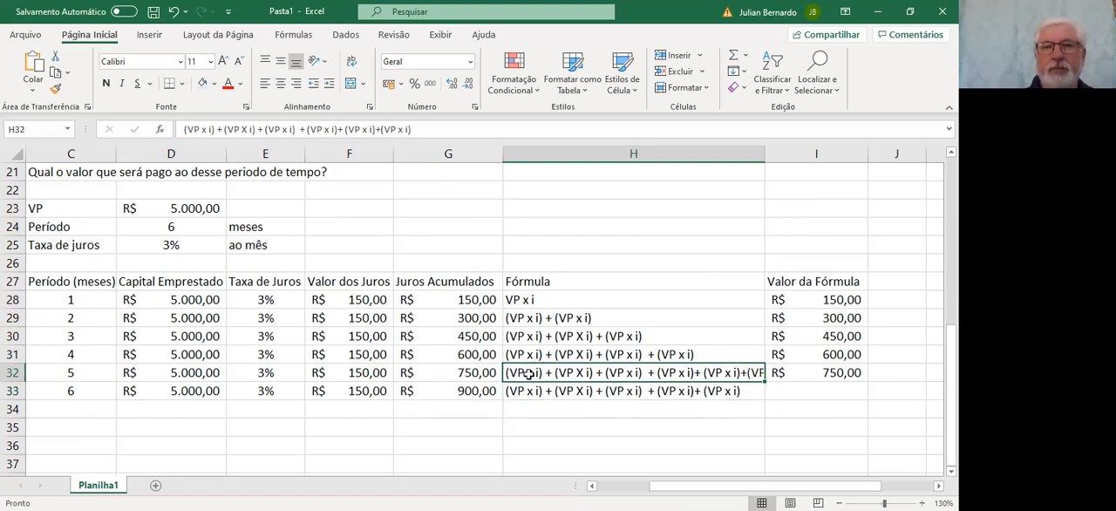
pyautogui.click(433, 129)
pyautogui.press('BackSpace')
pyautogui.press('BackSpace')
pyautogui.press('BackSpace')
pyautogui.press('BackSpace')
pyautogui.press('BackSpace')
pyautogui.press('BackSpace')
pyautogui.press('BackSpace')
pyautogui.press('BackSpace')
pyautogui.write('(VP x i)')
pyautogui.press('Return')
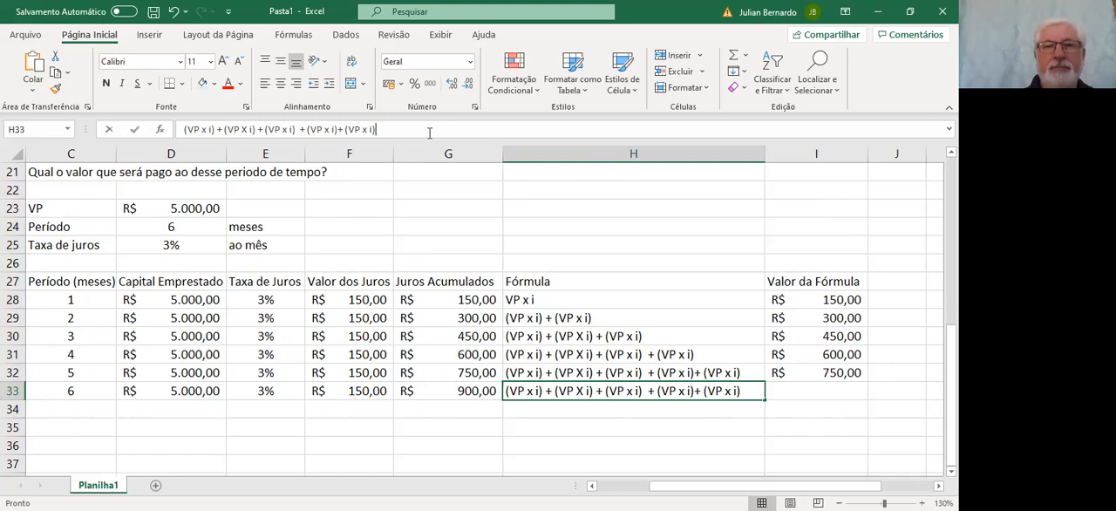
# Append + (VP x i) to the sixth month's expression in H33 and widen column H to fit it
pyautogui.click(428, 133)
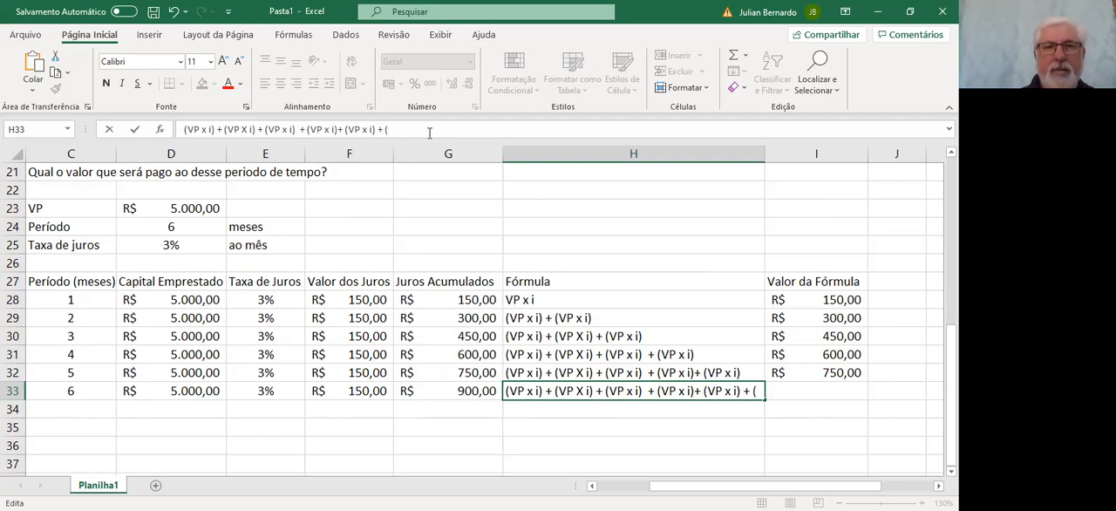
pyautogui.write('VP')
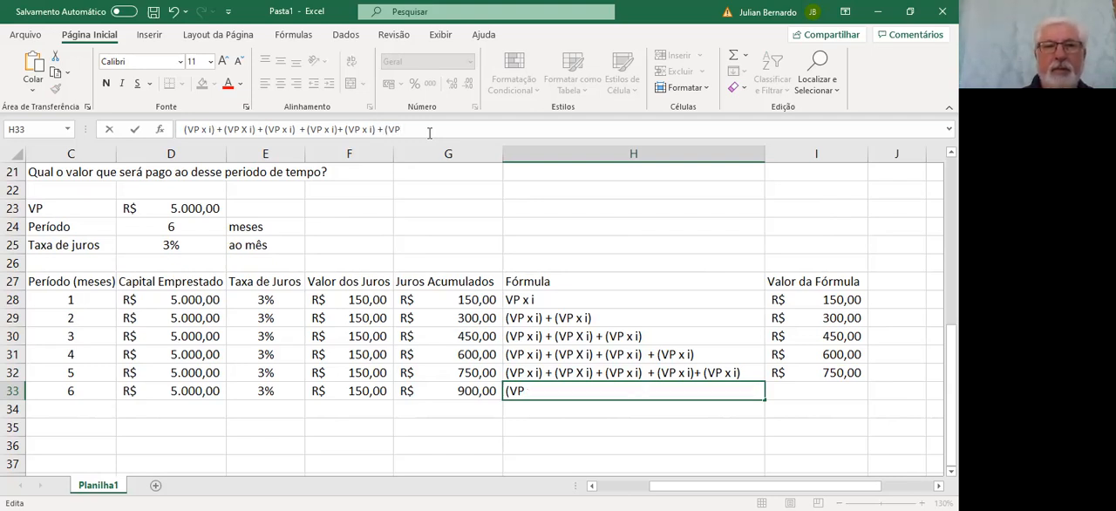
pyautogui.write(' x i')
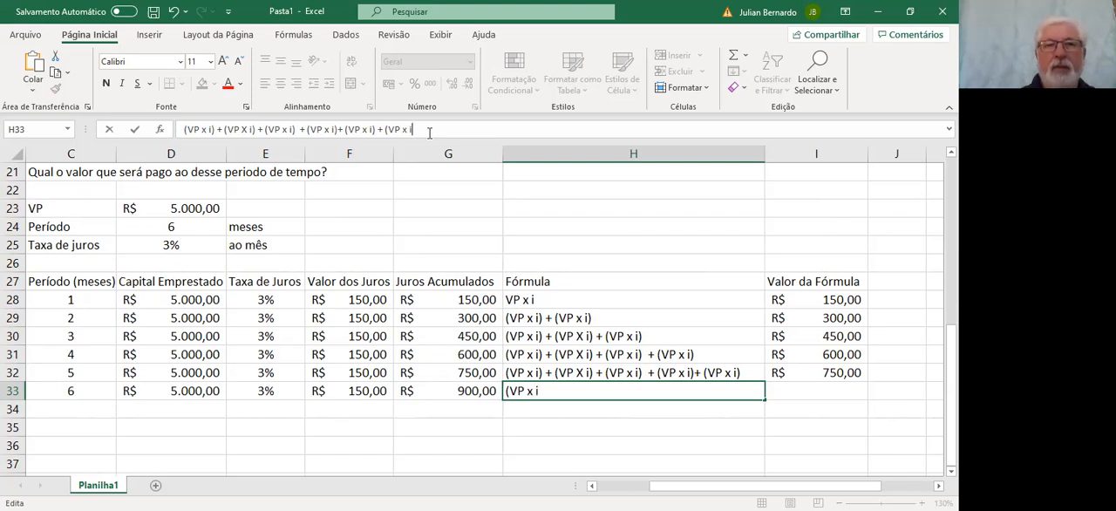
pyautogui.write(')')
pyautogui.press('Return')
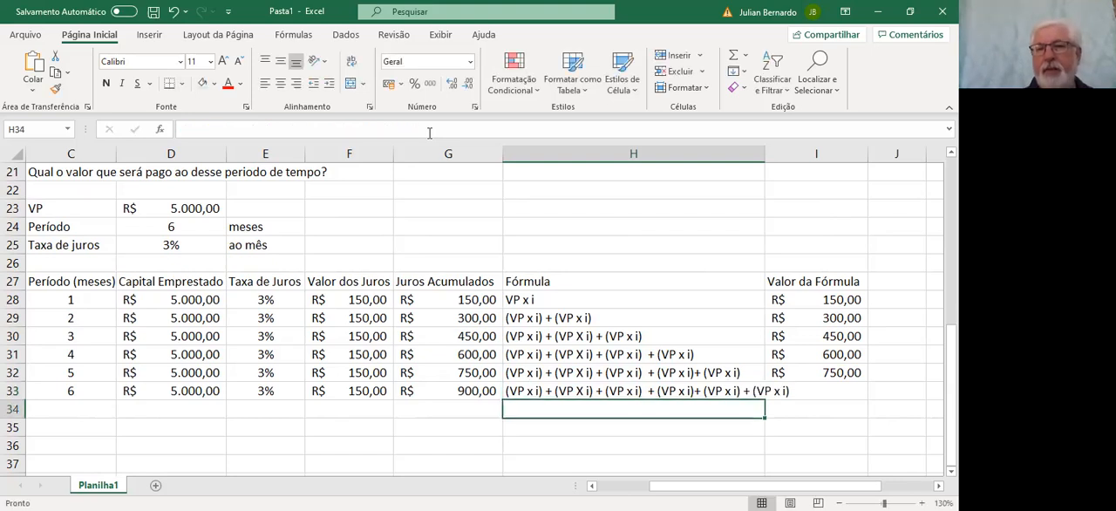
pyautogui.click(558, 389)
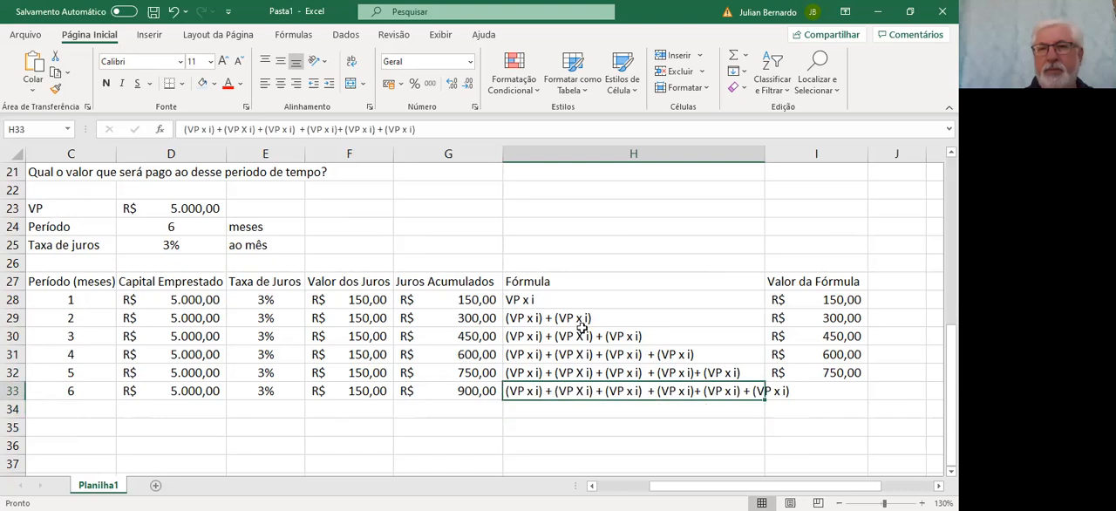
pyautogui.moveTo(763, 155); pyautogui.dragTo(819, 154)
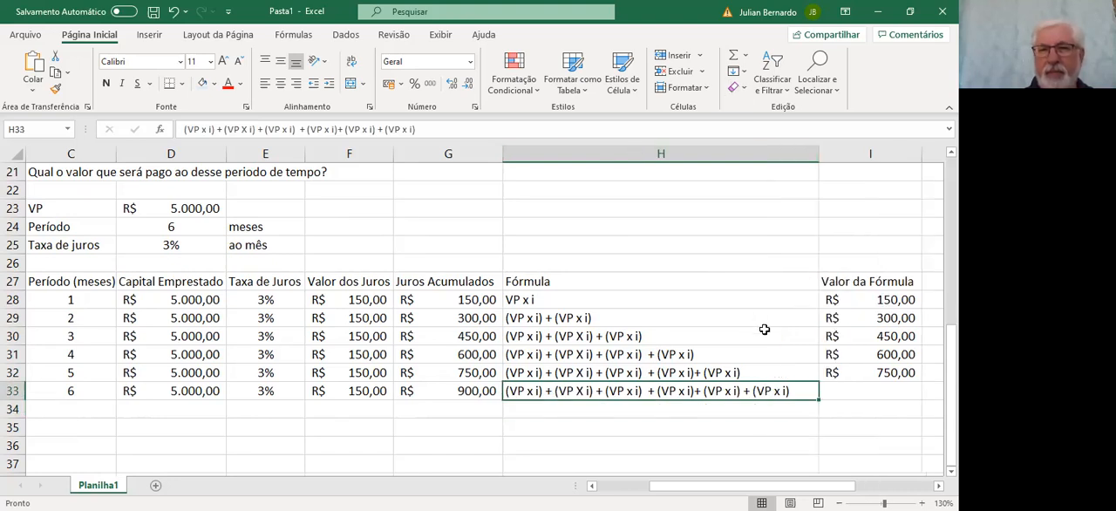
# Fill the Valor da Fórmula formula from I32 down to I33 for the sixth month
pyautogui.click(825, 391)
pyautogui.click(844, 373)
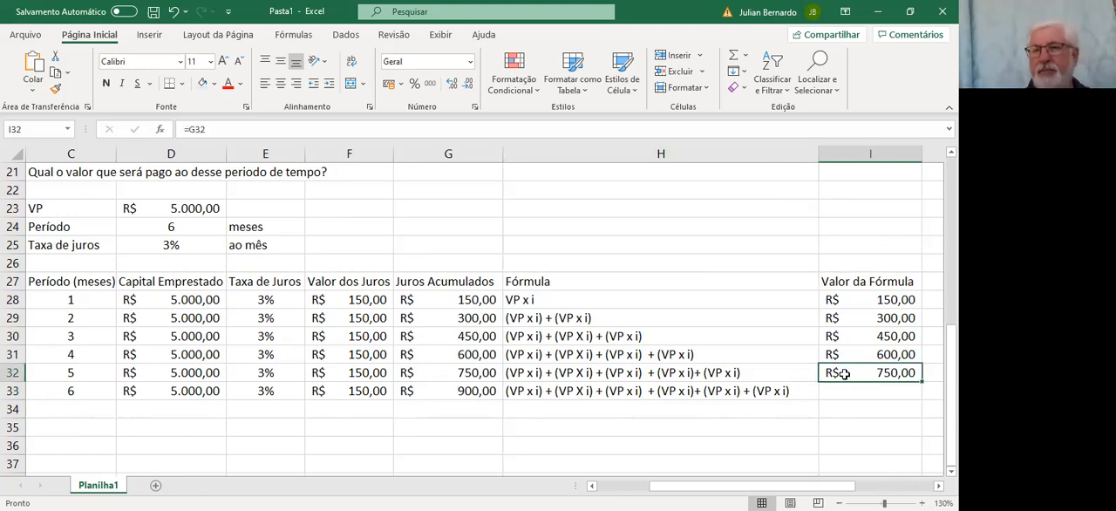
pyautogui.moveTo(921, 382); pyautogui.dragTo(918, 397)
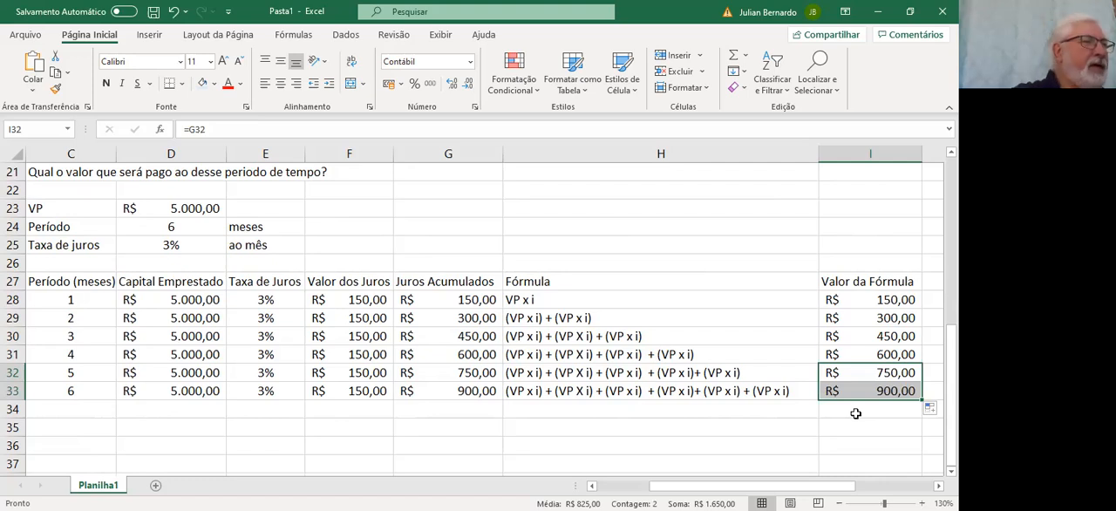
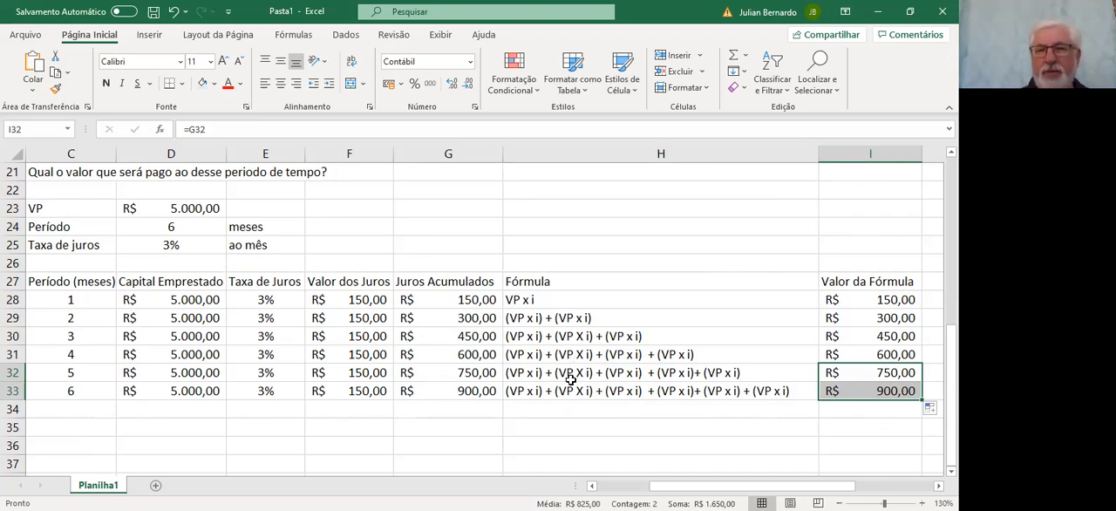
# Enter the expression VP x i in H35, two rows below the sixth month's formula
pyautogui.click(576, 429)
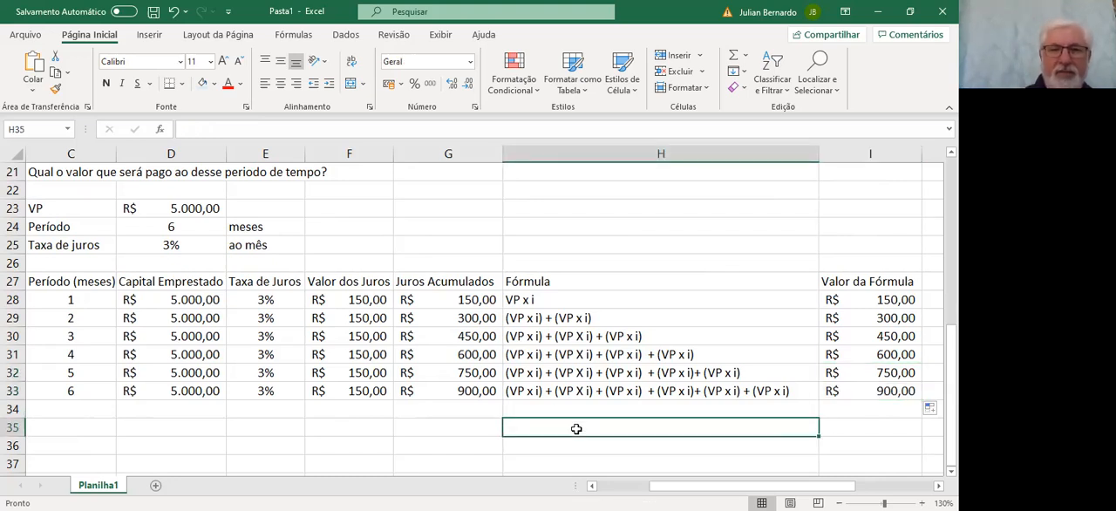
pyautogui.write('VP')
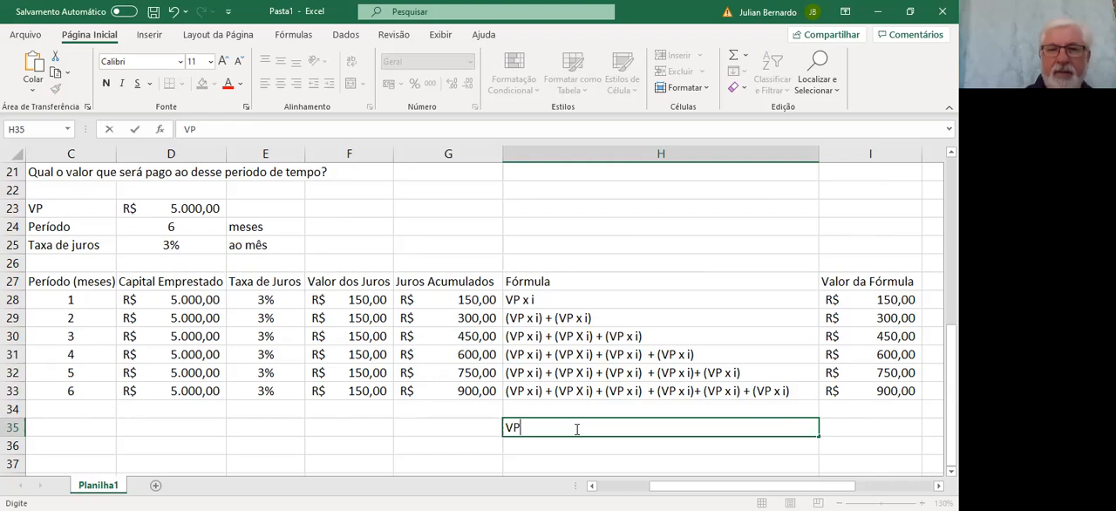
pyautogui.write(' x i')
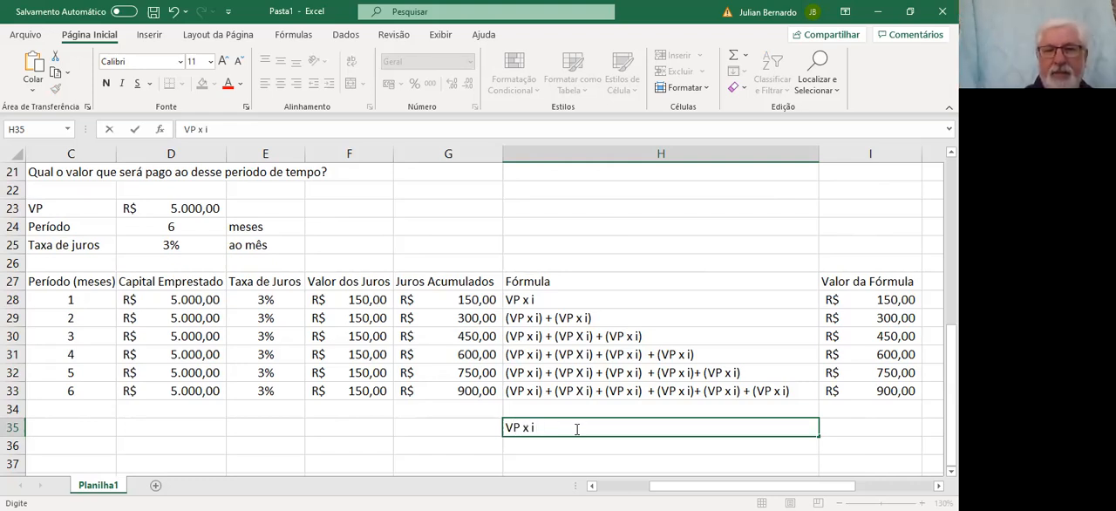
pyautogui.write(' x')
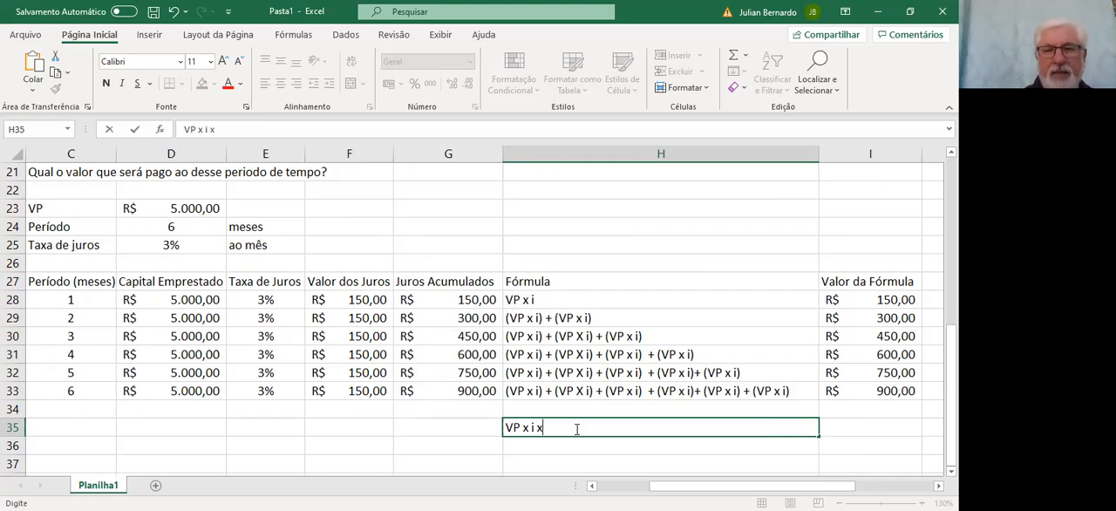
pyautogui.press('BackSpace')
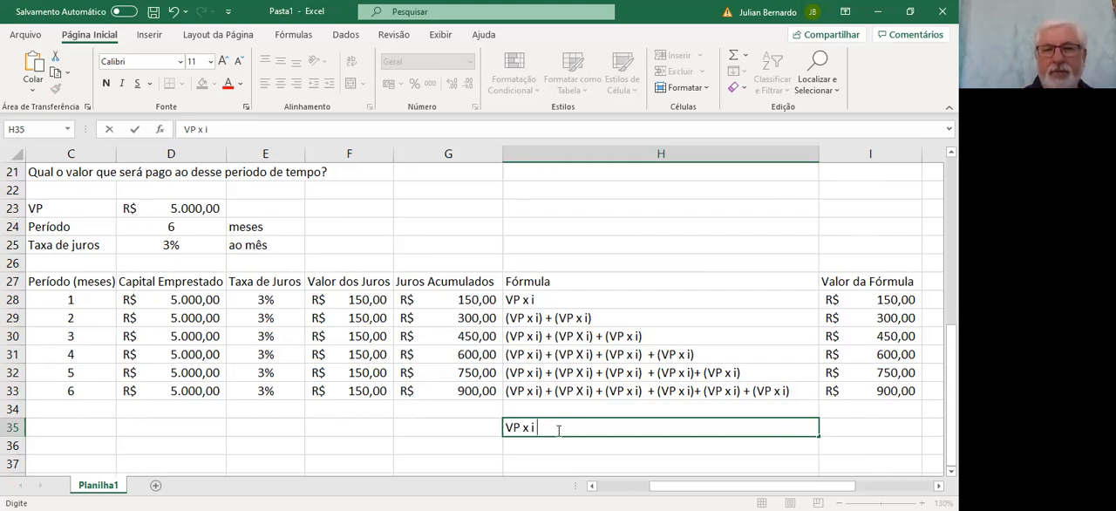
# Enclose VP x i in H35 in parentheses and complete the line as (VP x i) x 6 = R$ 900.00
pyautogui.click(505, 429)
pyautogui.write('(')
pyautogui.press('Right')
pyautogui.press('Right')
pyautogui.press('Right')
pyautogui.press('Right')
pyautogui.press('Right')
pyautogui.press('Right')
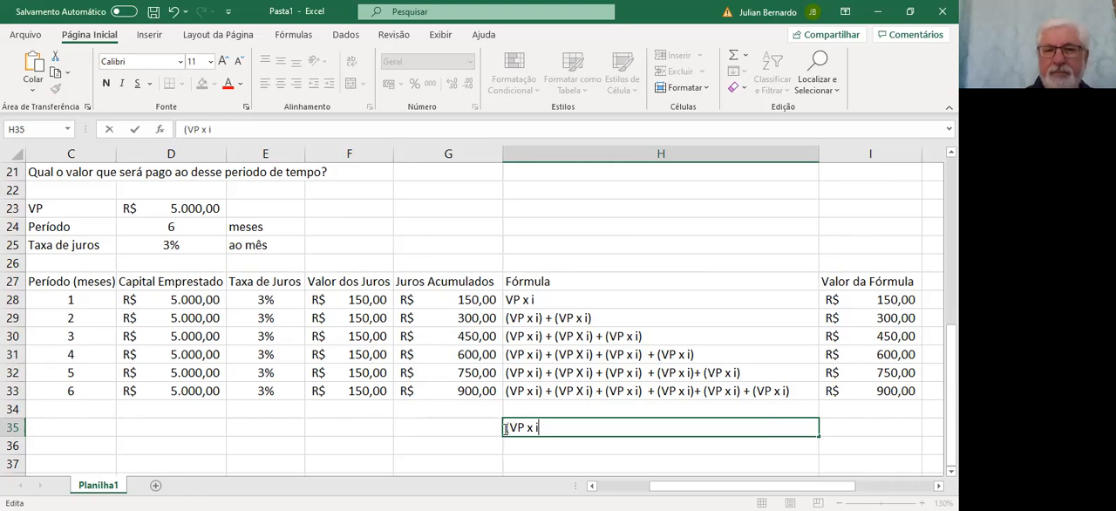
pyautogui.write(') x ')
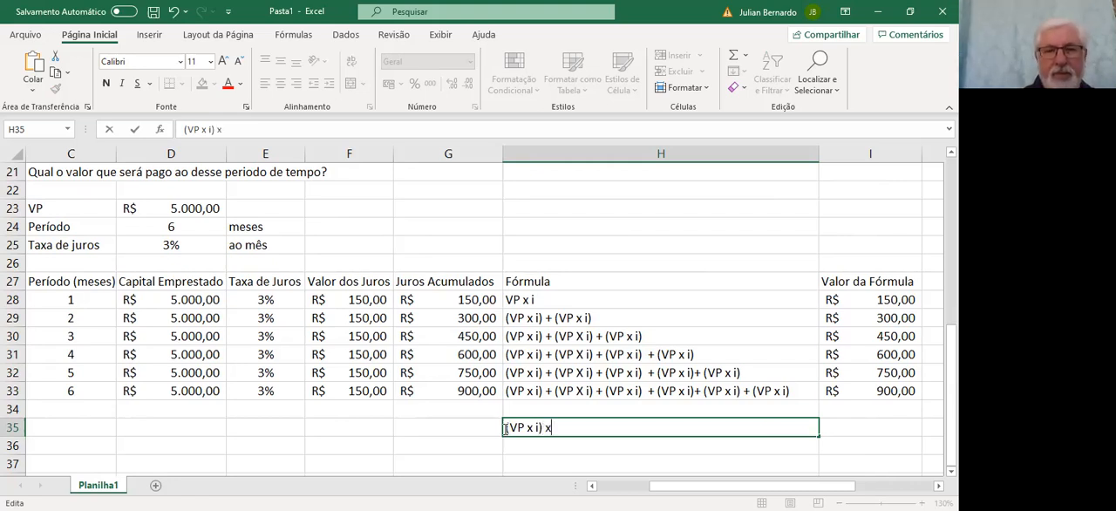
pyautogui.write('6')
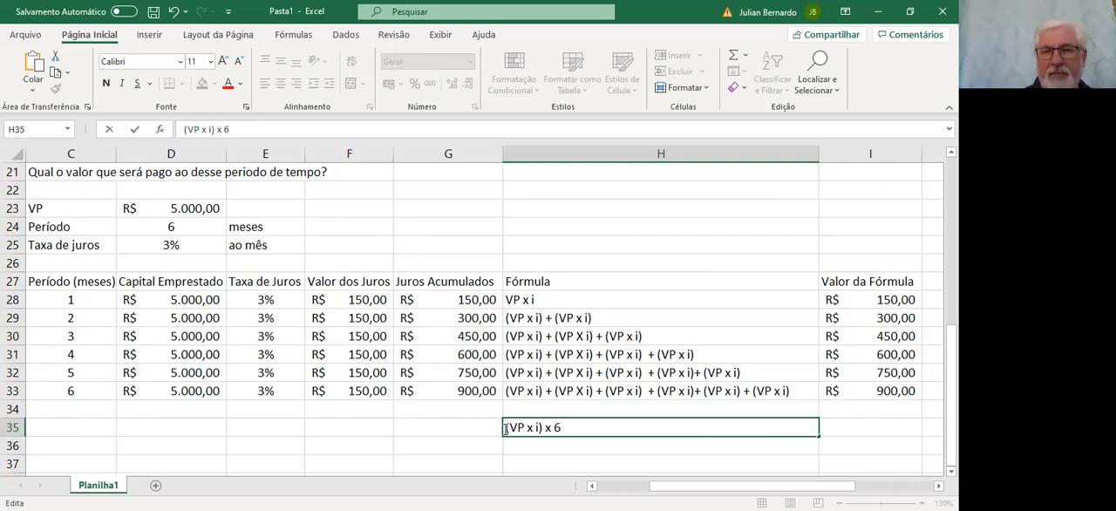
pyautogui.write(' = ')
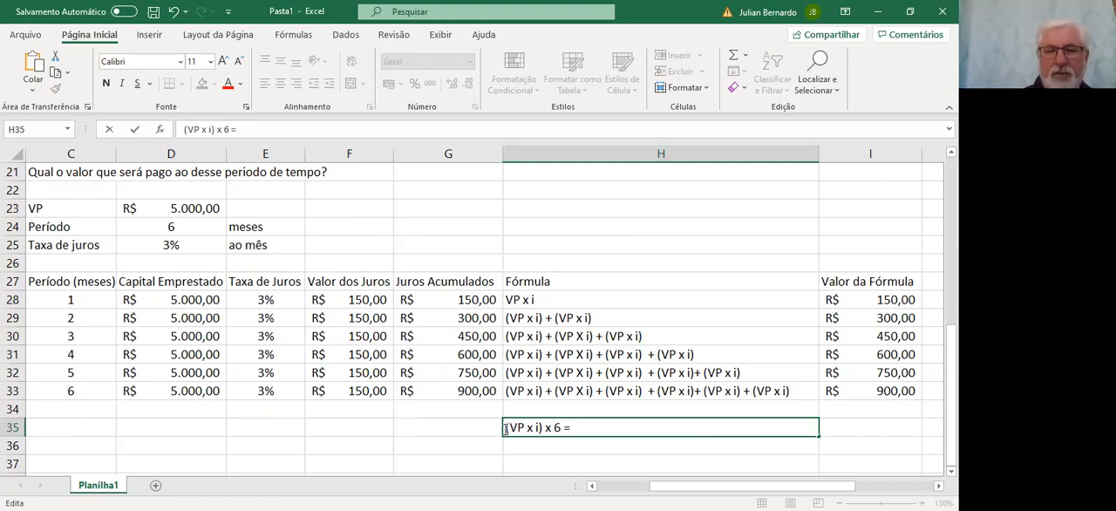
pyautogui.write('R$ 900.00')
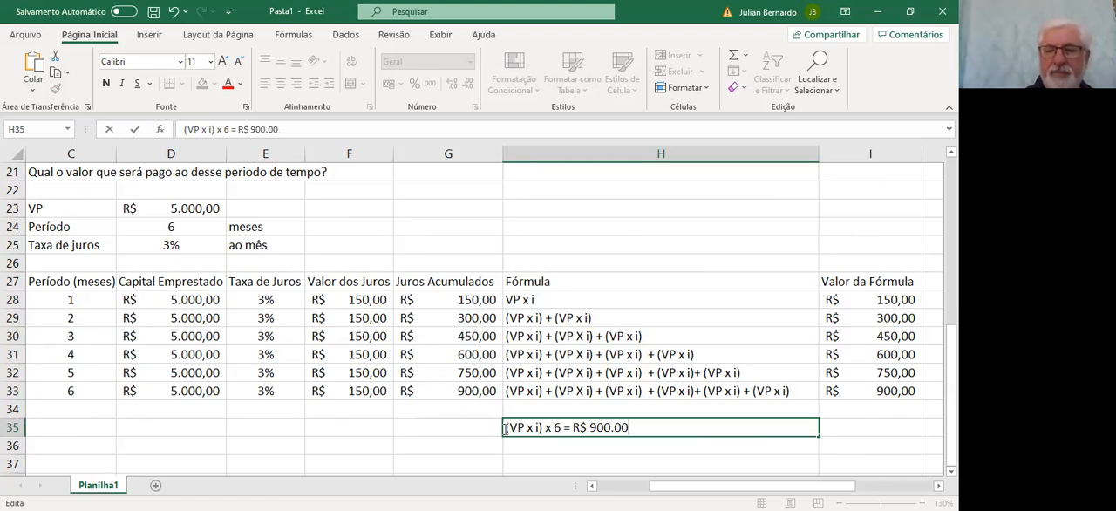
pyautogui.press('Return')
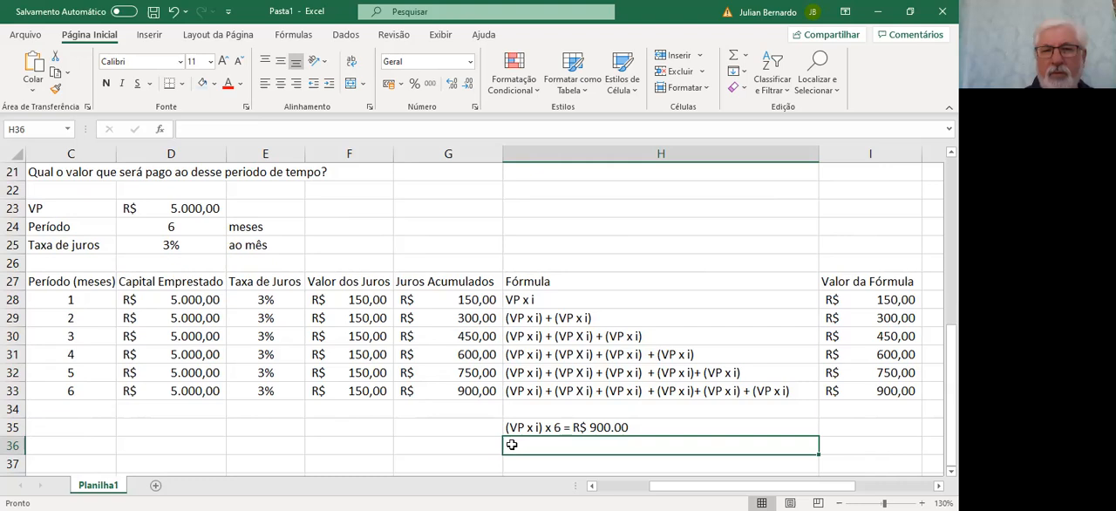
# Write the general interest formula Juros = VP x i x n in H37
pyautogui.click(514, 461)
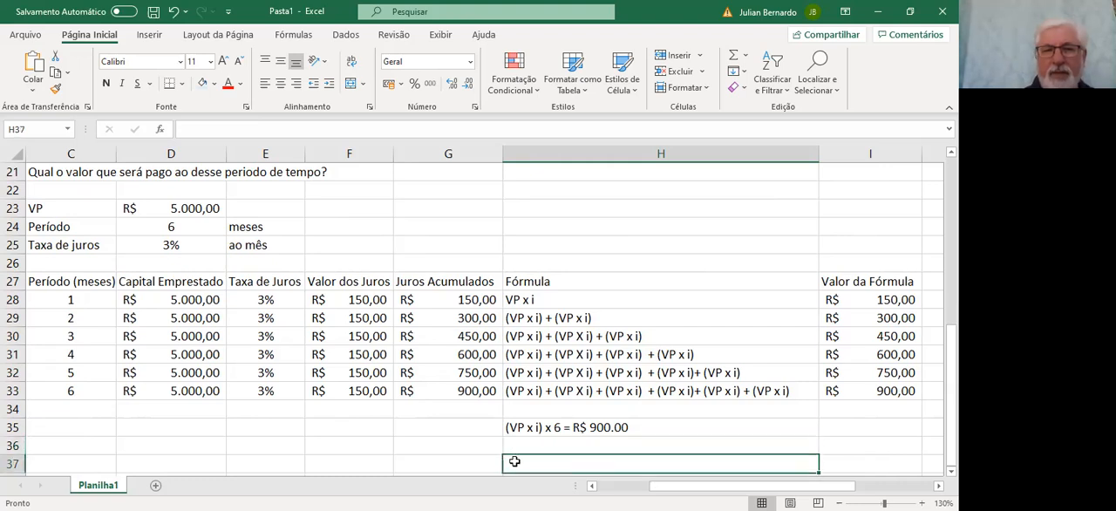
pyautogui.scroll(-1, 617, 408)
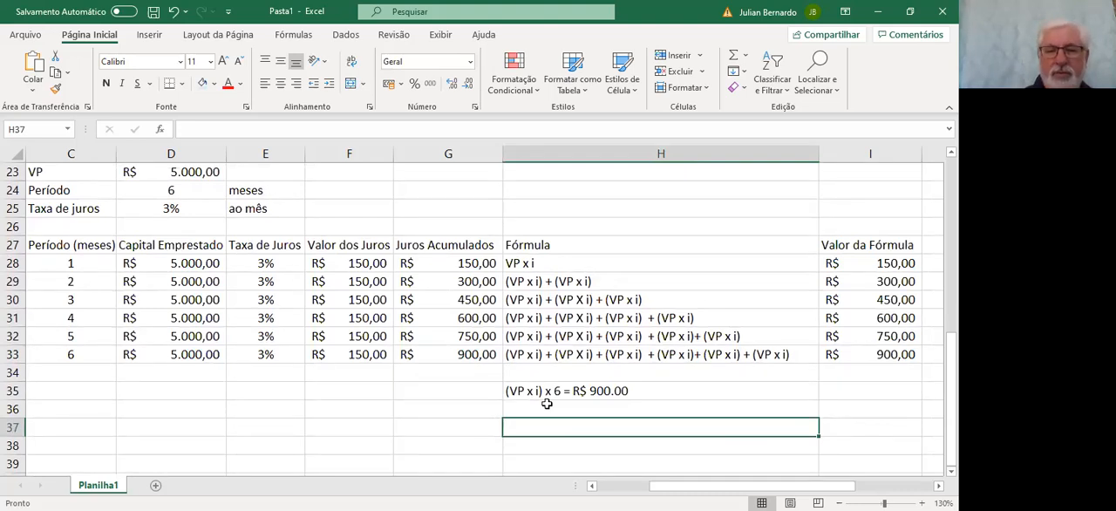
pyautogui.write('Juros = ')
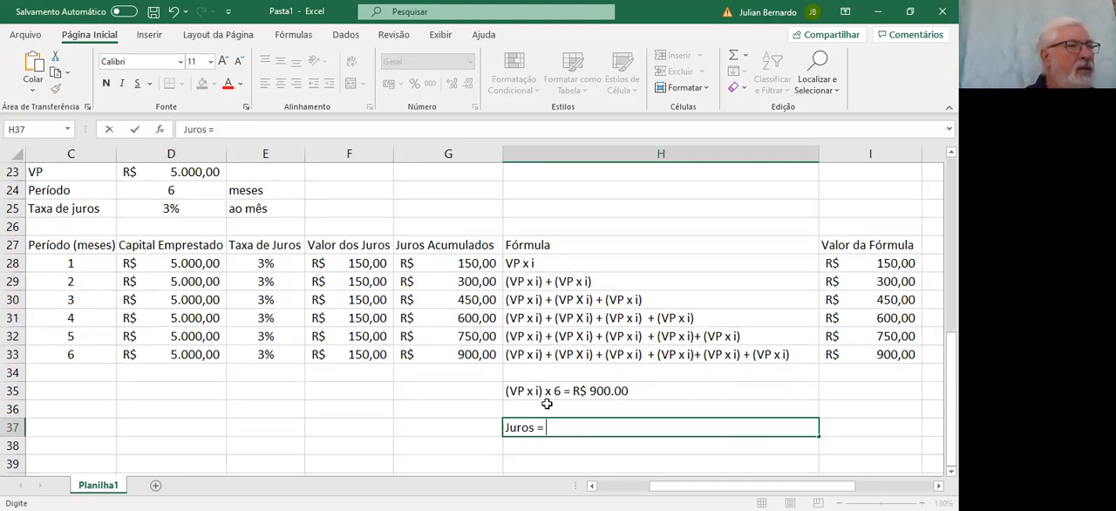
pyautogui.write('V')
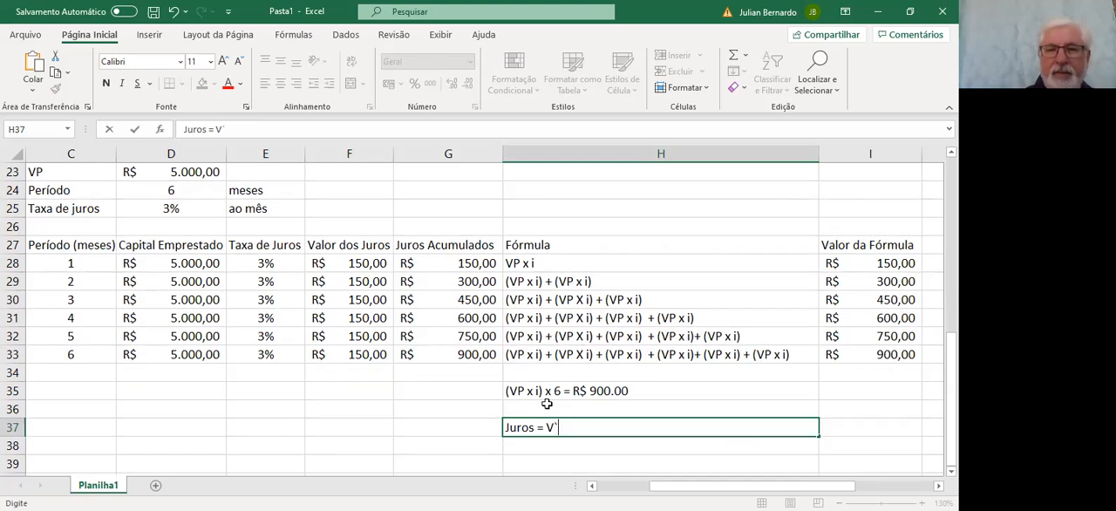
pyautogui.write('P x i x')
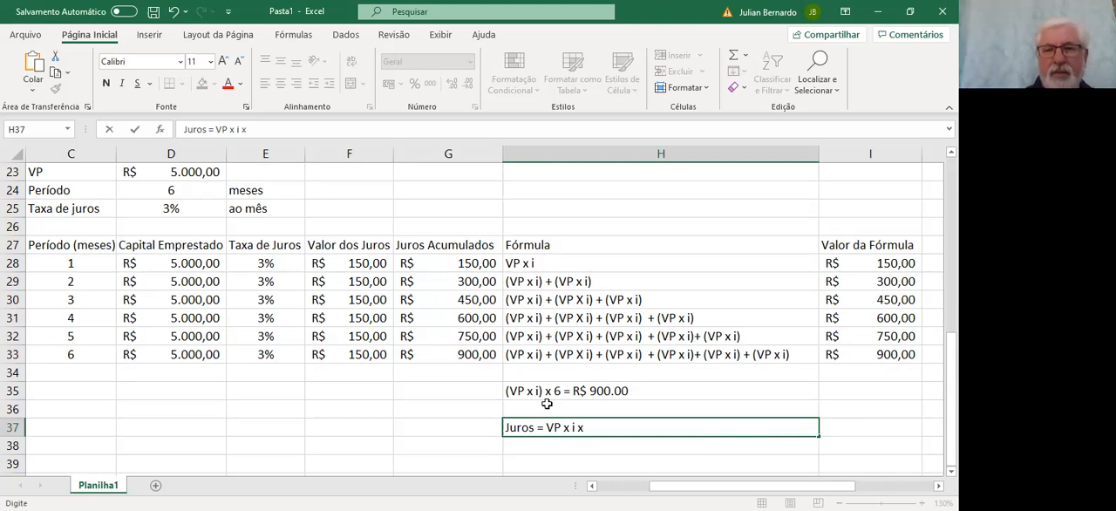
pyautogui.write('n')
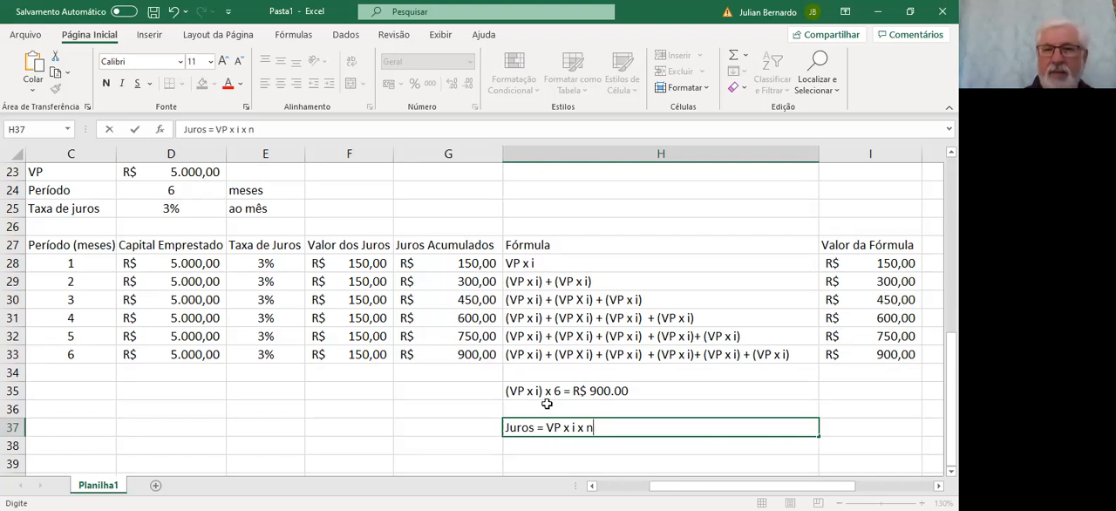
pyautogui.press('Return')
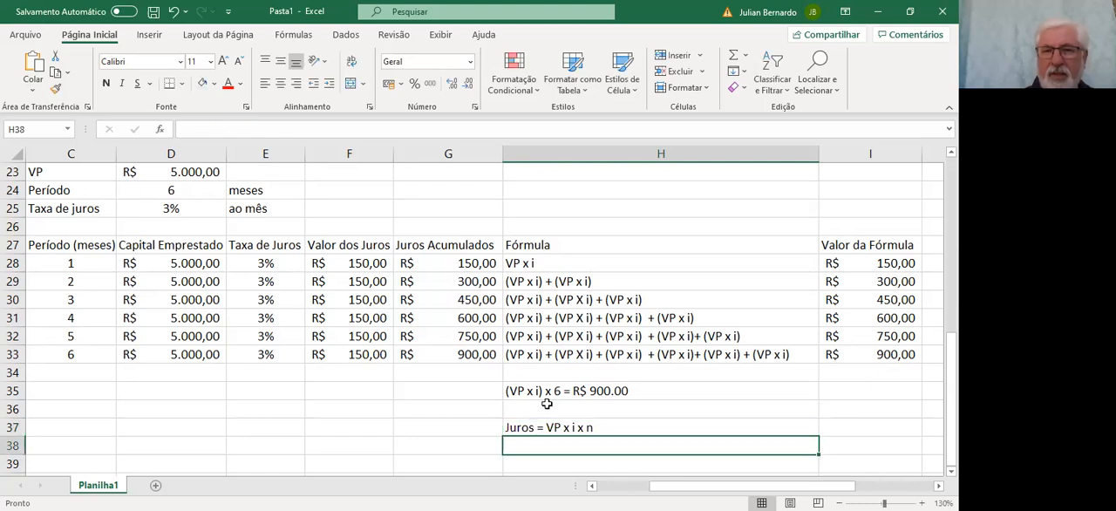
# Write the formula with the loan's values in H38 as Juros = 5.000.00 x 0,03 x 6
pyautogui.write('Juros ')
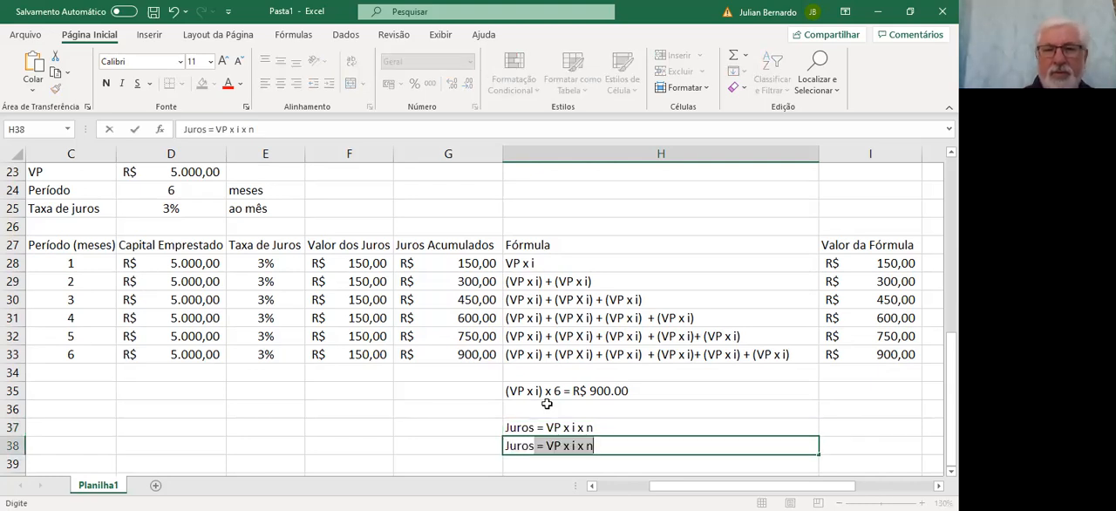
pyautogui.write('=')
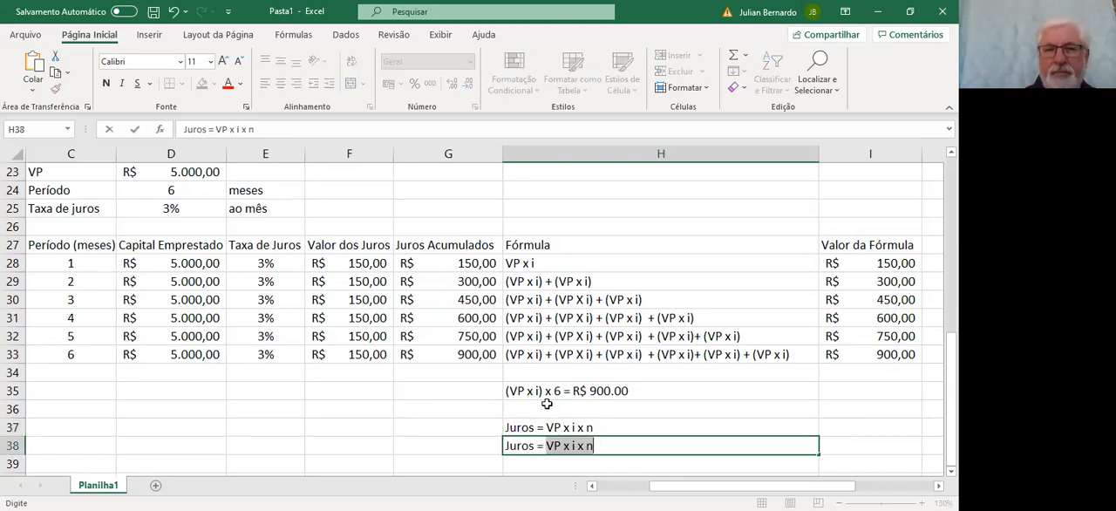
pyautogui.write(' 5.000.00')
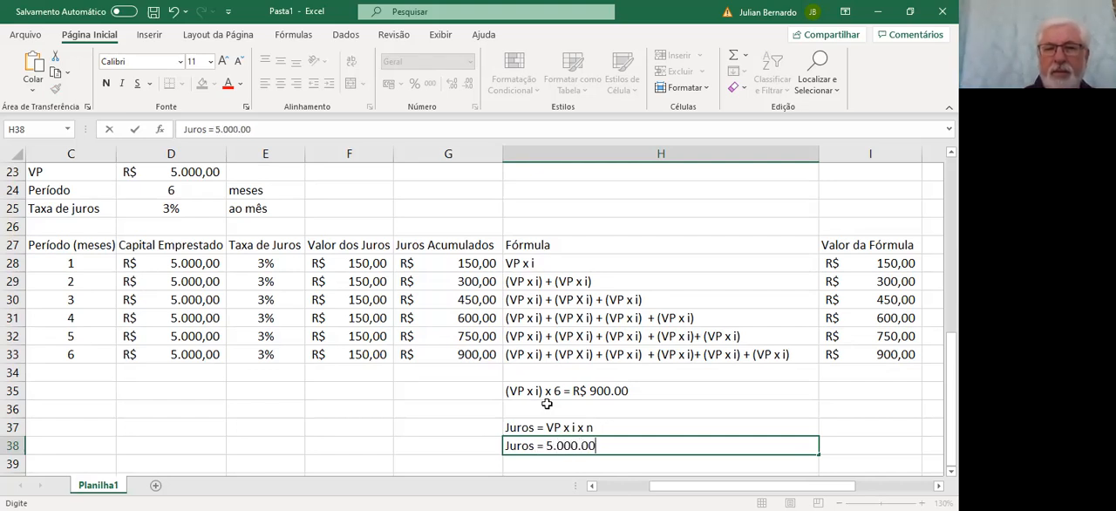
pyautogui.write(' x 3')
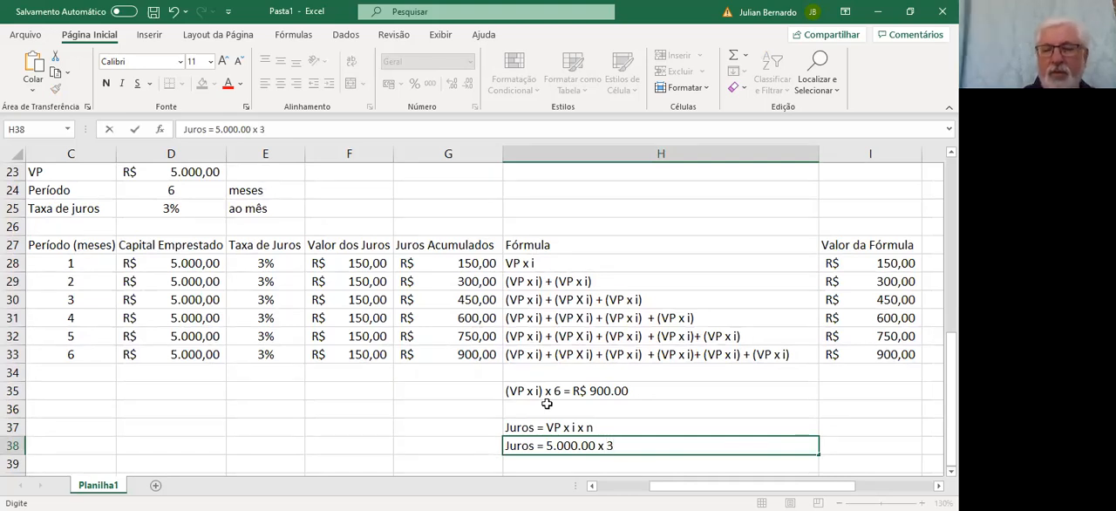
pyautogui.write('%')
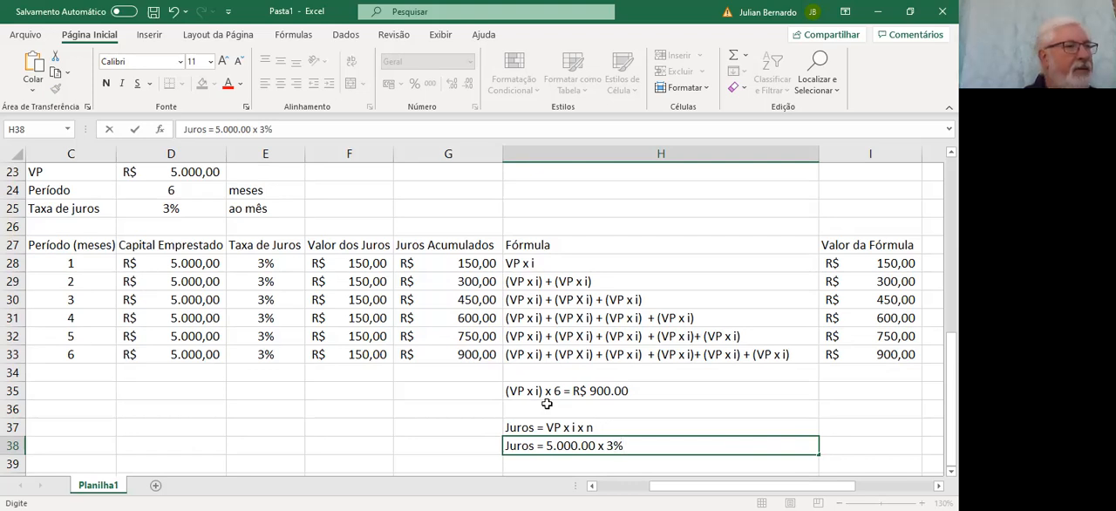
pyautogui.press('BackSpace')
pyautogui.press('BackSpace')
pyautogui.write('0,03')
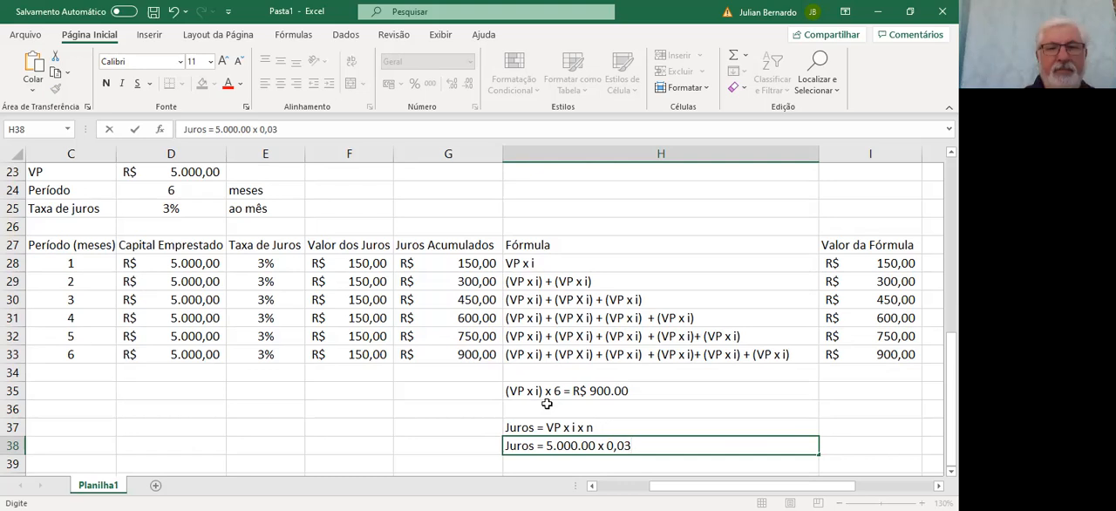
pyautogui.write(' x 6')
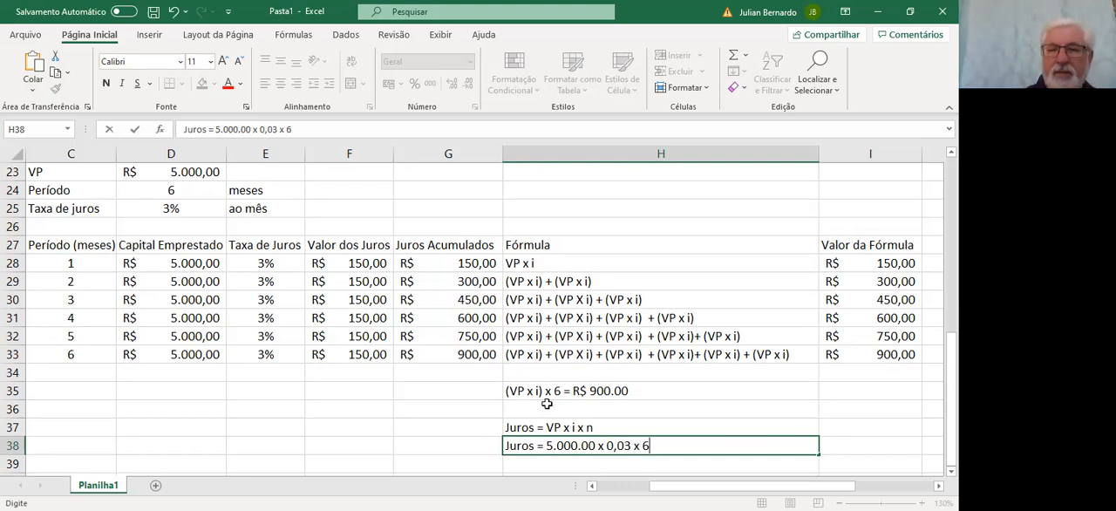
pyautogui.press('Return')
# Write the result line Juros = 900,00 in H39
pyautogui.write('J')
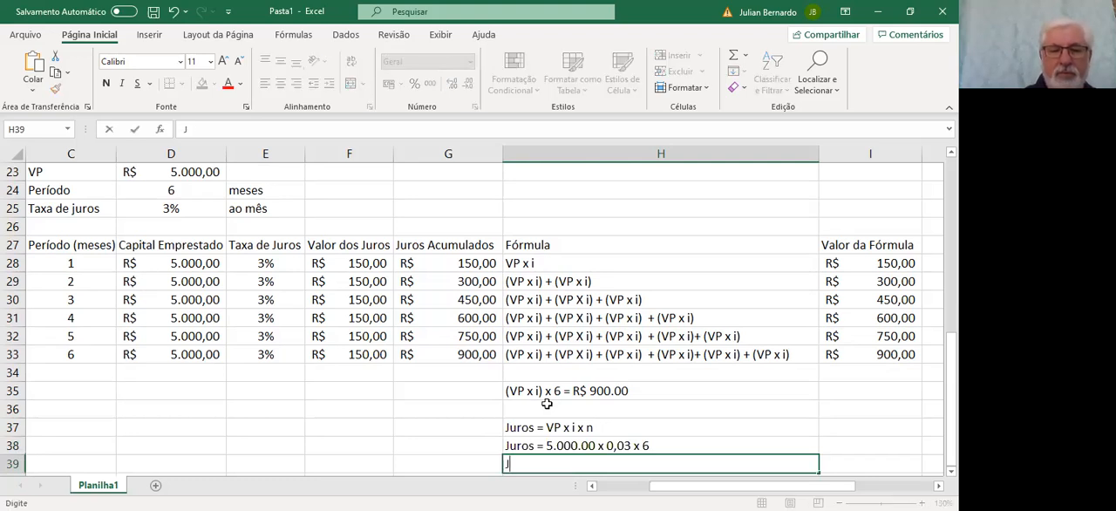
pyautogui.write('uros = ')
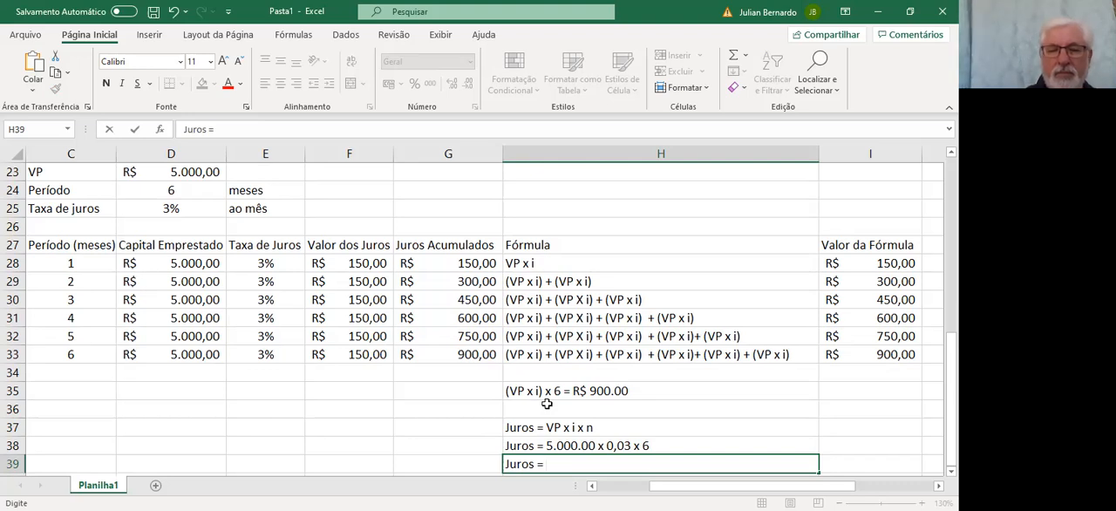
pyautogui.write('900')
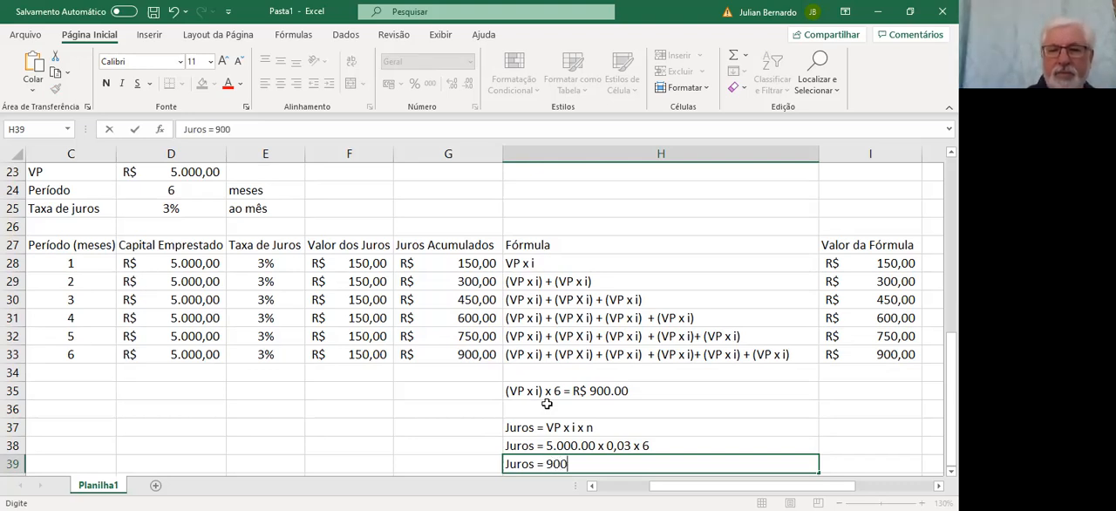
pyautogui.write(',00')
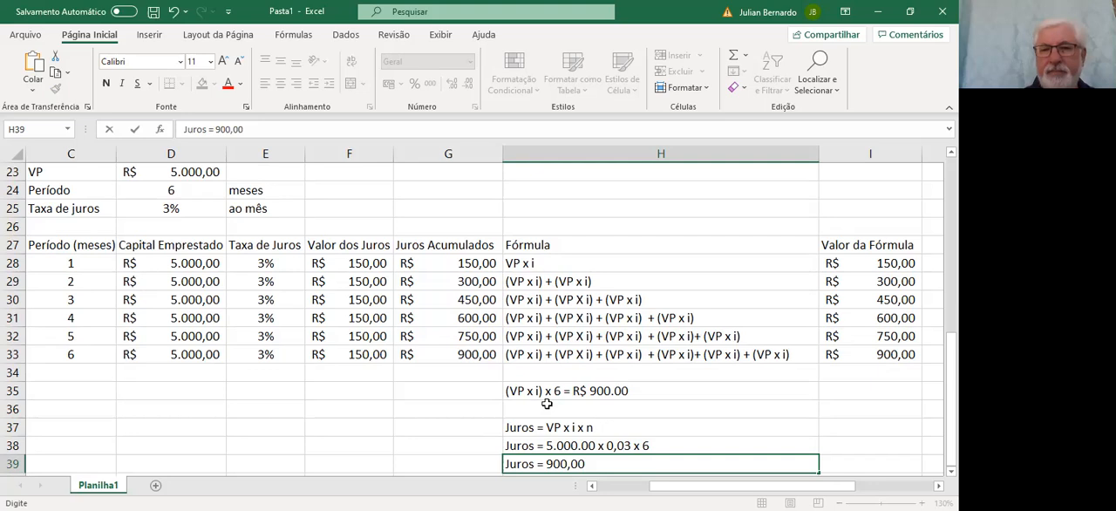
pyautogui.press('Return')
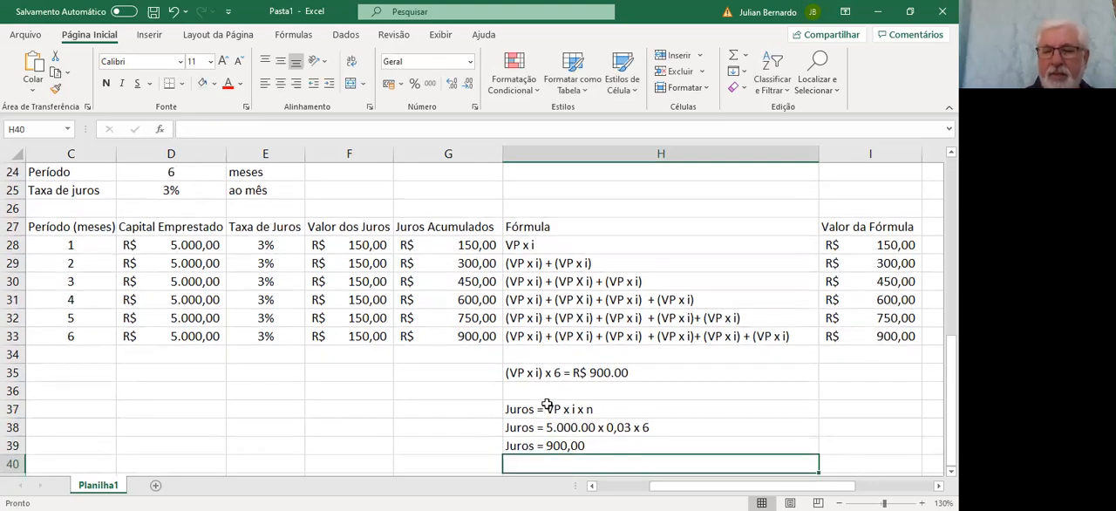
# Calculate the interest in I39 by multiplying the VP in D23 by the rate in D25 and the period in D24
pyautogui.press('Up')
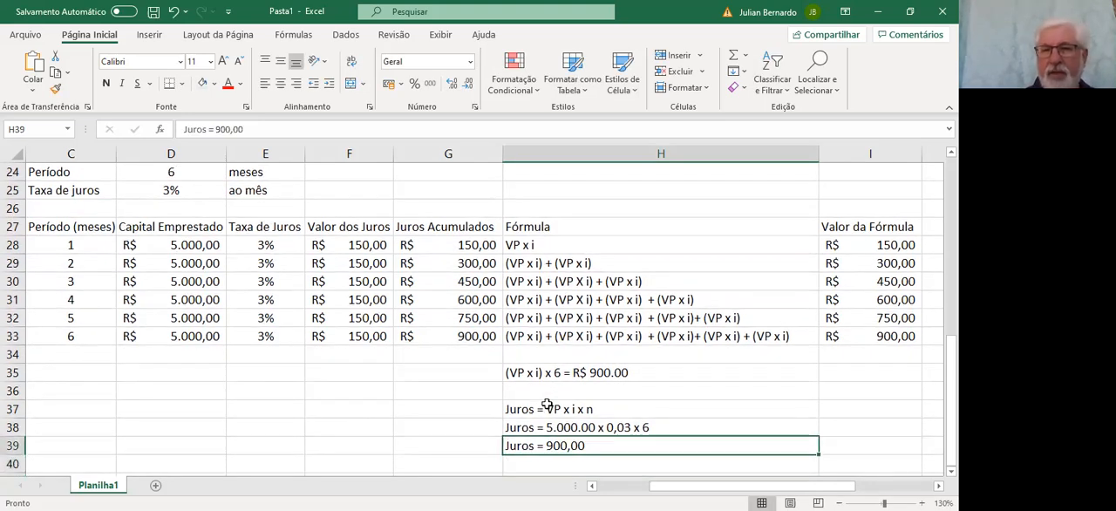
pyautogui.press('Right')
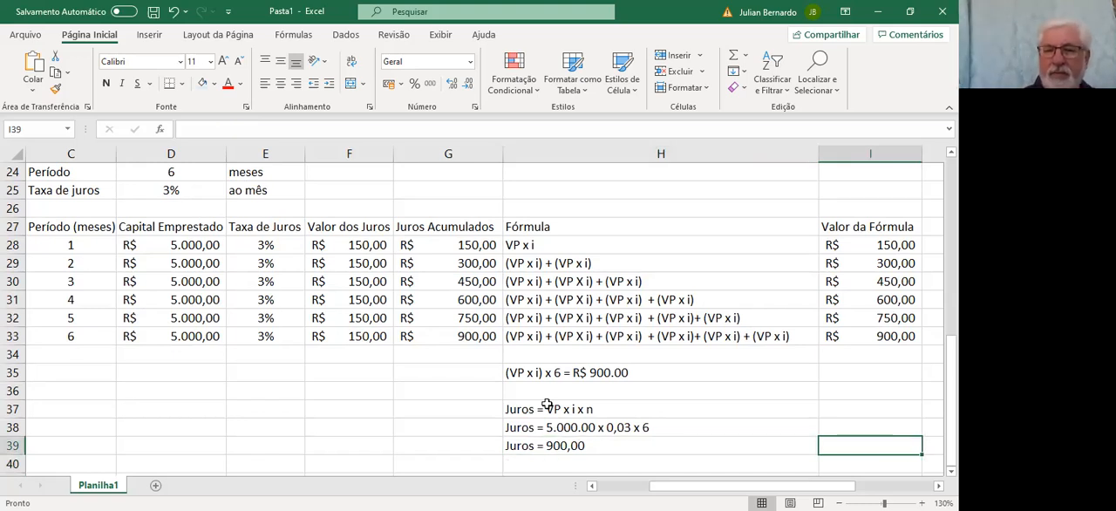
pyautogui.write('=')
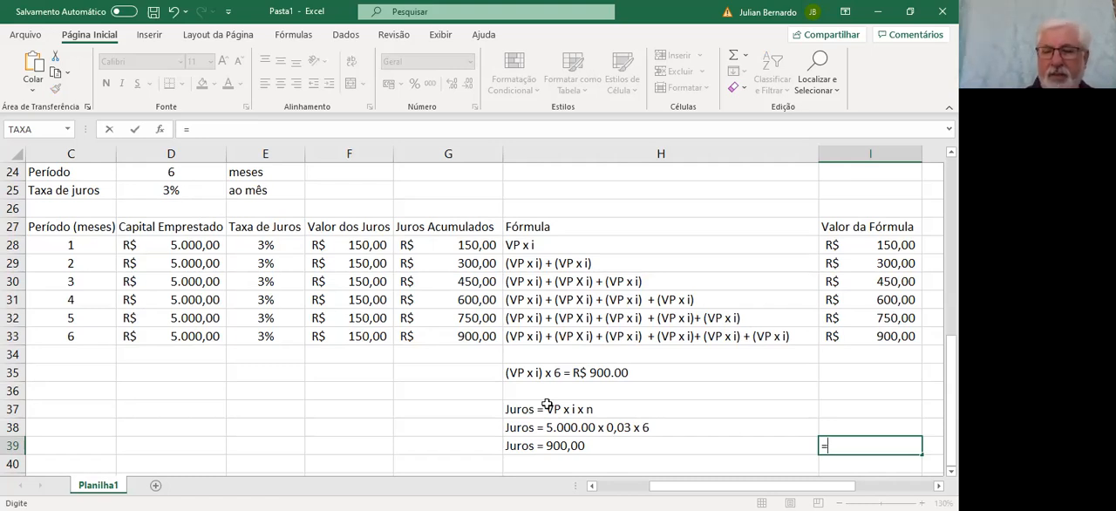
pyautogui.press('Left')
pyautogui.press('Left')
pyautogui.press('Left')
pyautogui.press('Left')
pyautogui.press('Left')
pyautogui.press('Up')
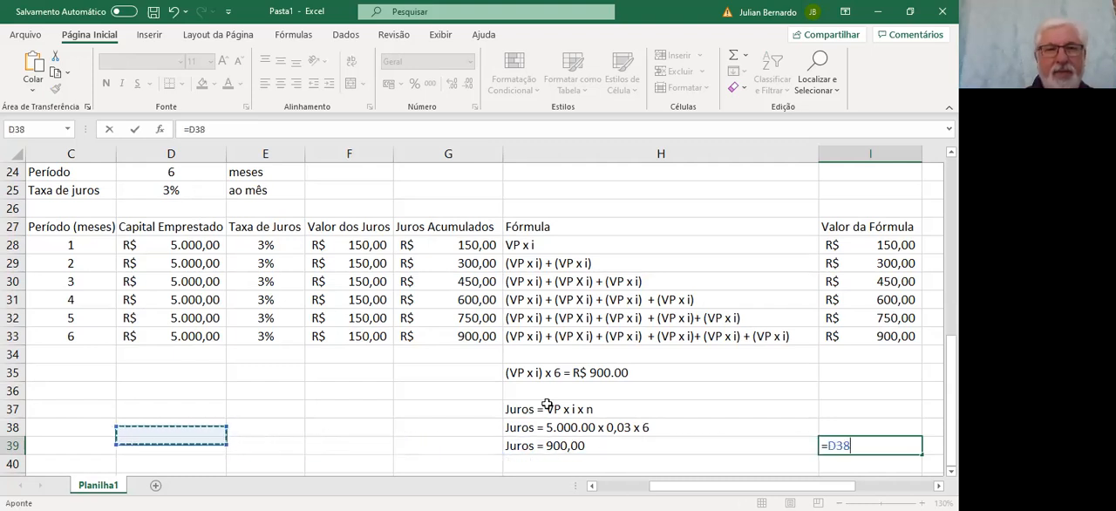
pyautogui.press('Up')
pyautogui.press('Up')
pyautogui.press('Up')
pyautogui.press('Up')
pyautogui.press('Up')
pyautogui.press('Up')
pyautogui.press('Up')
pyautogui.press('Up')
pyautogui.press('Up')
pyautogui.press('Up')
pyautogui.press('Up')
pyautogui.press('Up')
pyautogui.press('Up')
pyautogui.press('Up')
pyautogui.press('Up')
pyautogui.press('Up')
pyautogui.press('Up')
pyautogui.press('Down')
pyautogui.press('Down')
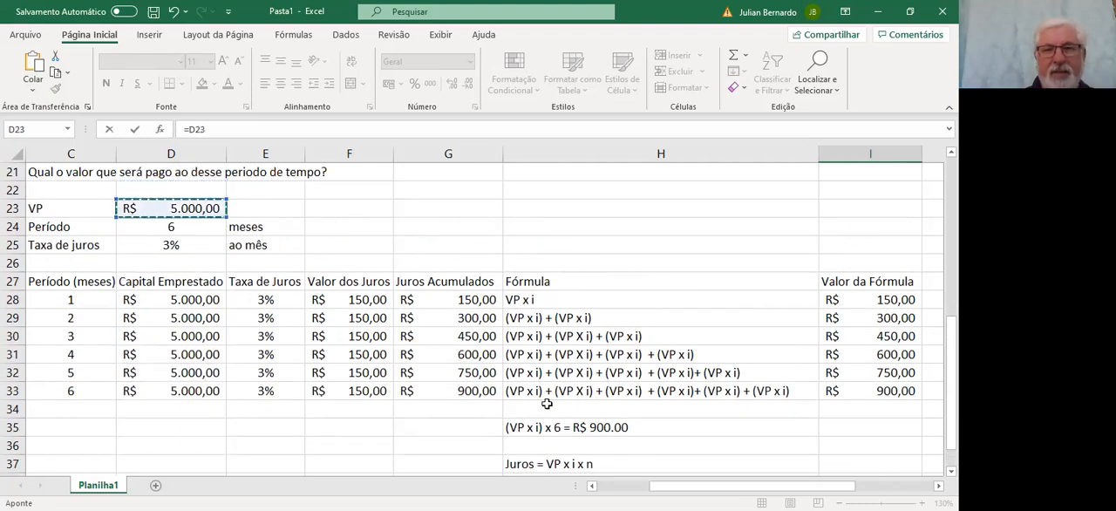
pyautogui.write('*')
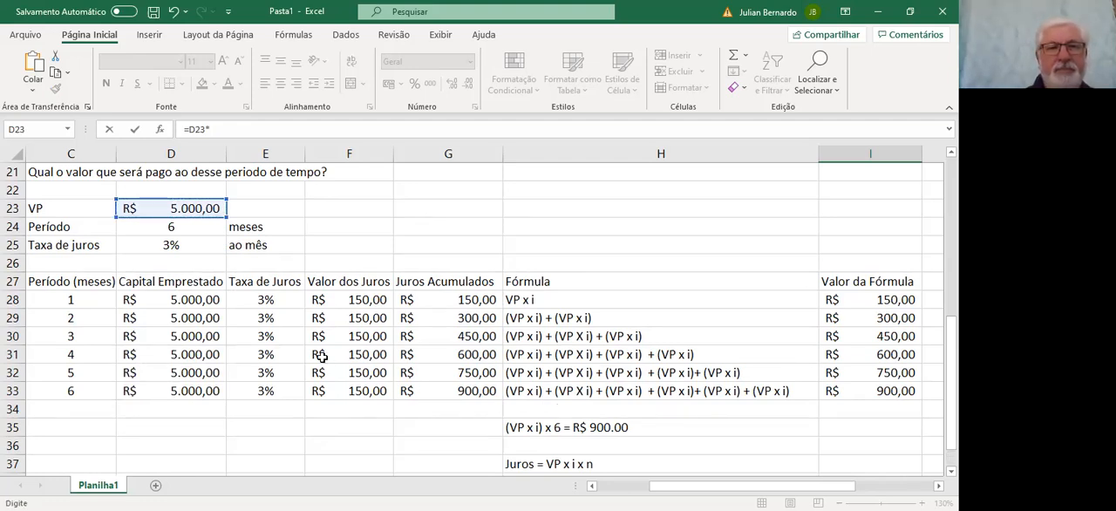
pyautogui.click(188, 245)
pyautogui.write('*')
pyautogui.click(180, 225)
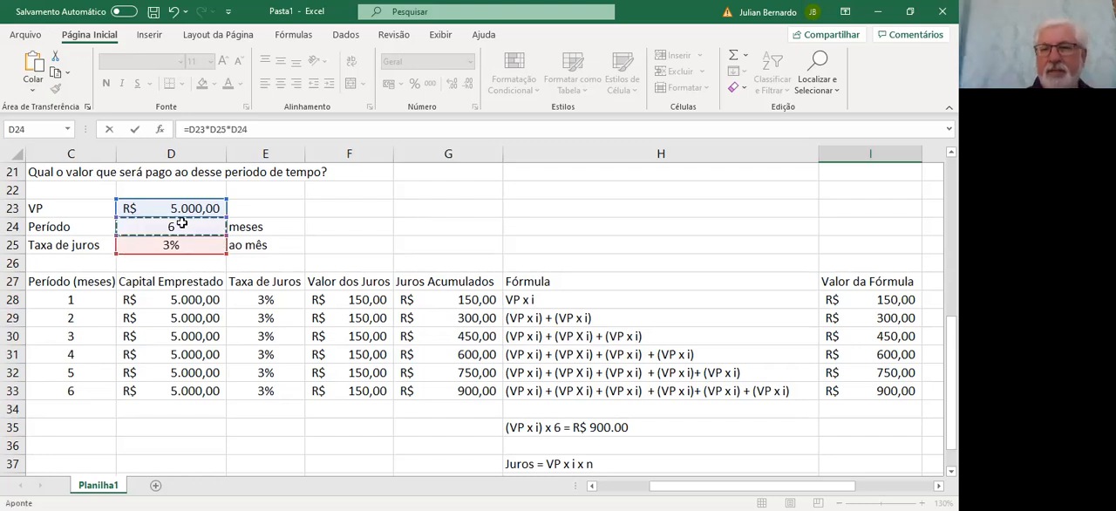
pyautogui.press('Return')
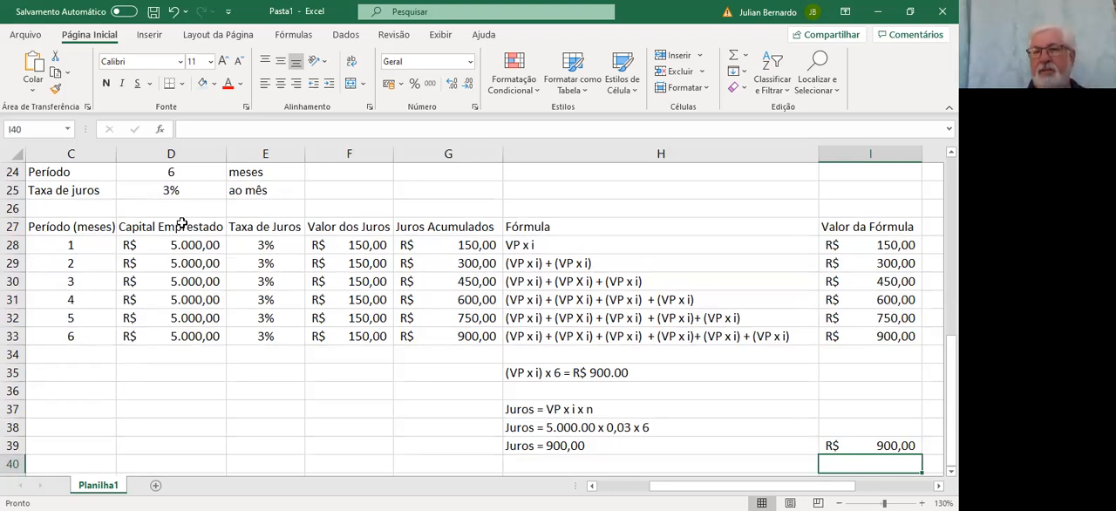
pyautogui.click(180, 458)
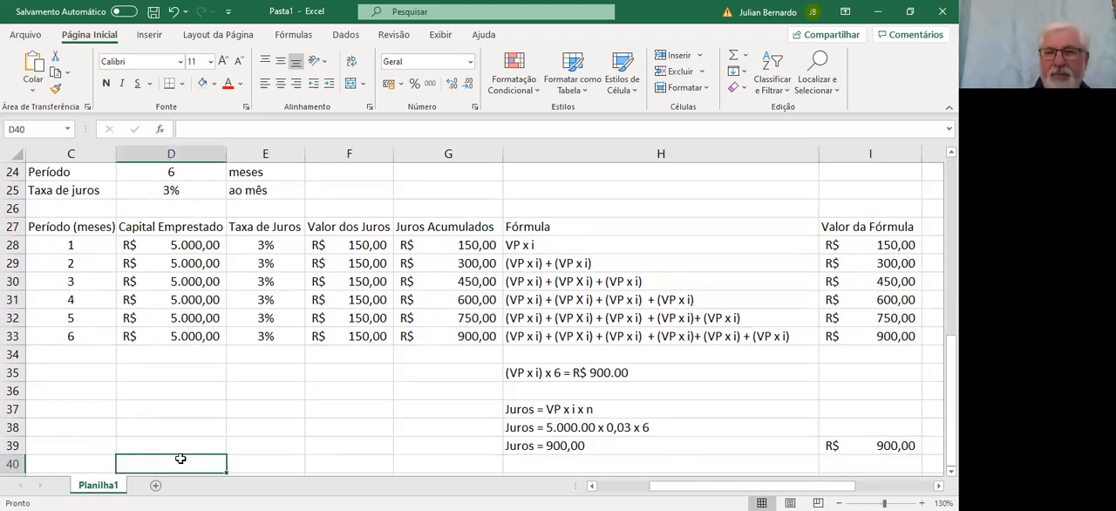
pyautogui.press('Left')
pyautogui.press('Left')
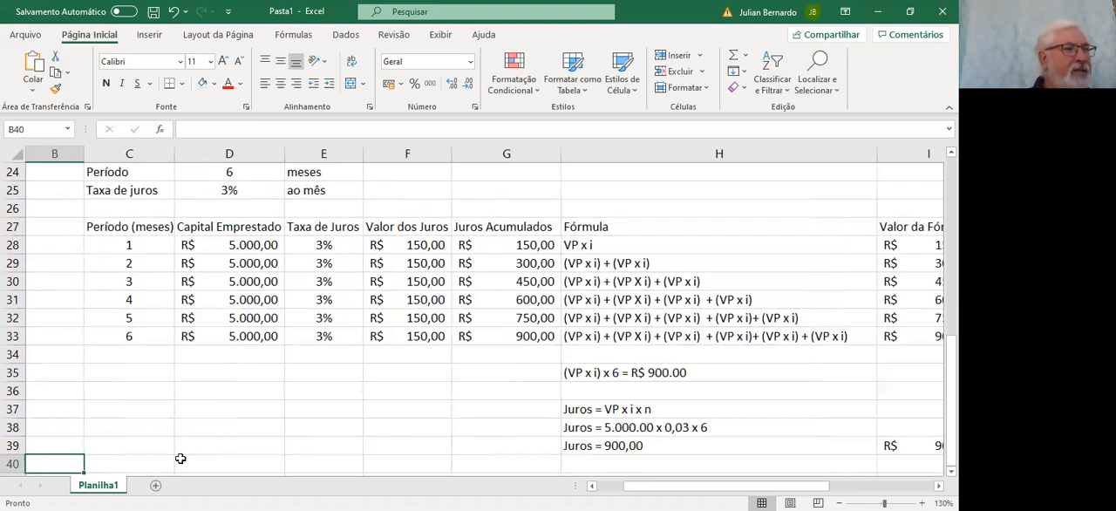
pyautogui.press('Down')
pyautogui.press('Down')
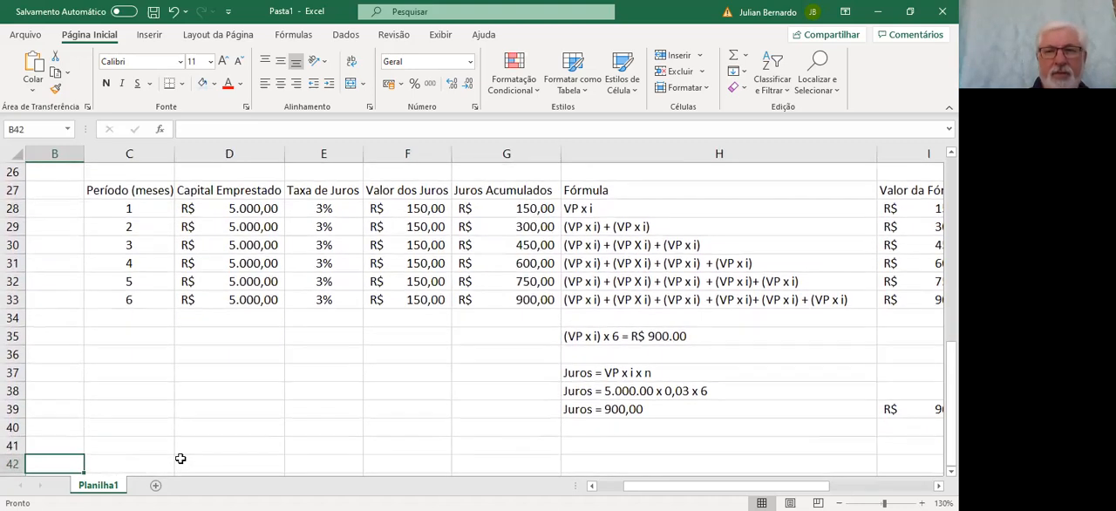
pyautogui.press('Right')
pyautogui.press('Up')
pyautogui.press('Up')
pyautogui.press('Up')
pyautogui.press('Right')
pyautogui.press('Right')
pyautogui.press('Right')
pyautogui.press('Right')
pyautogui.press('Right')
pyautogui.press('Right')
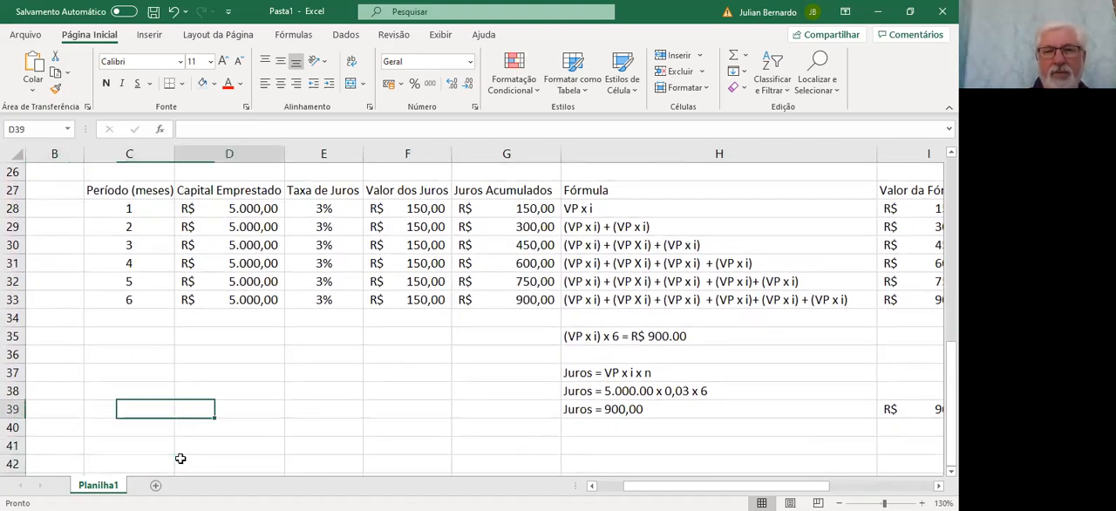
pyautogui.press('Right')
pyautogui.press('Left')
pyautogui.press('Left')
pyautogui.press('Left')
pyautogui.press('Left')
pyautogui.press('Left')
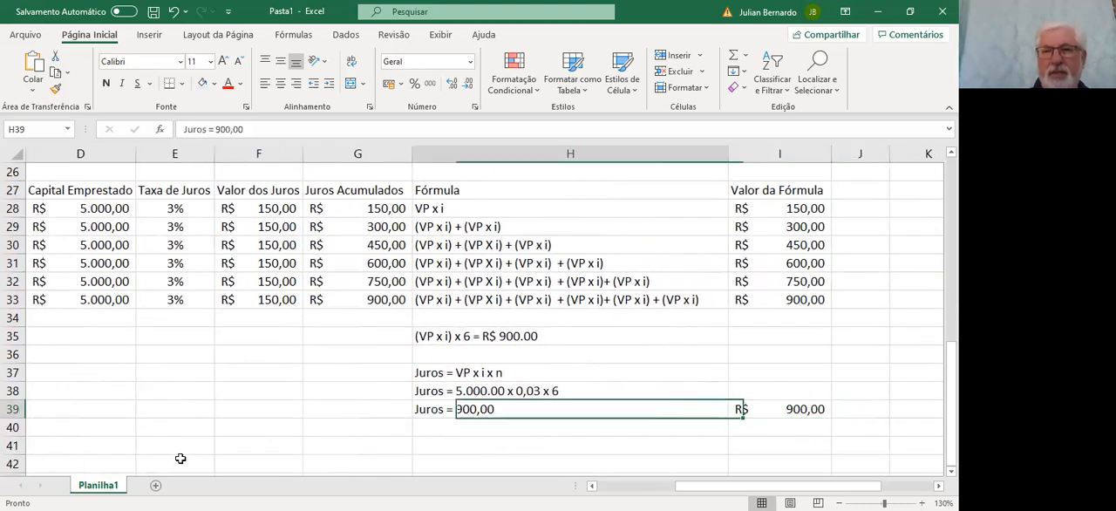
pyautogui.press('Left')
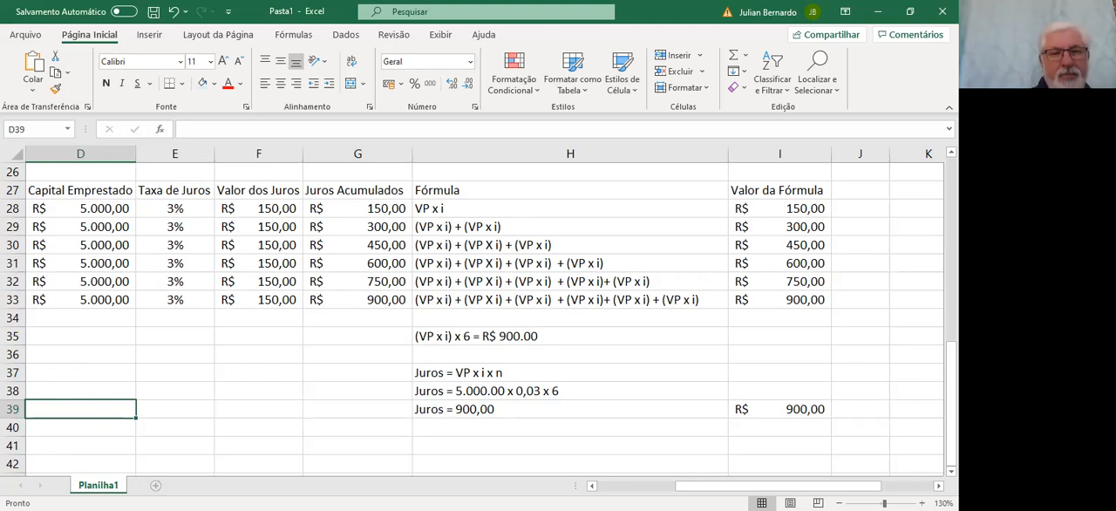
# Add a new worksheet and write the title JUROS COMPOSTOS in B2
pyautogui.click(155, 484)
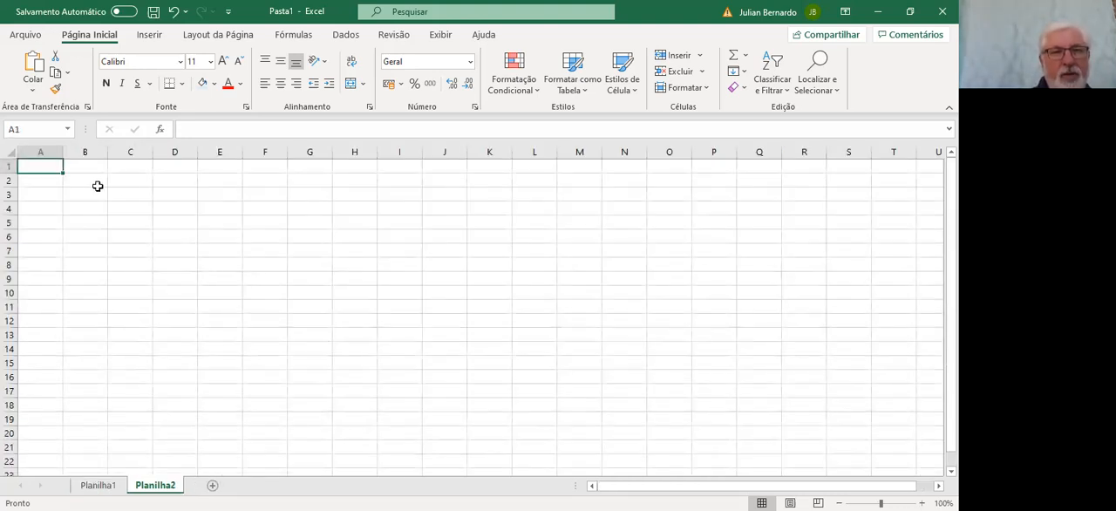
pyautogui.click(96, 185)
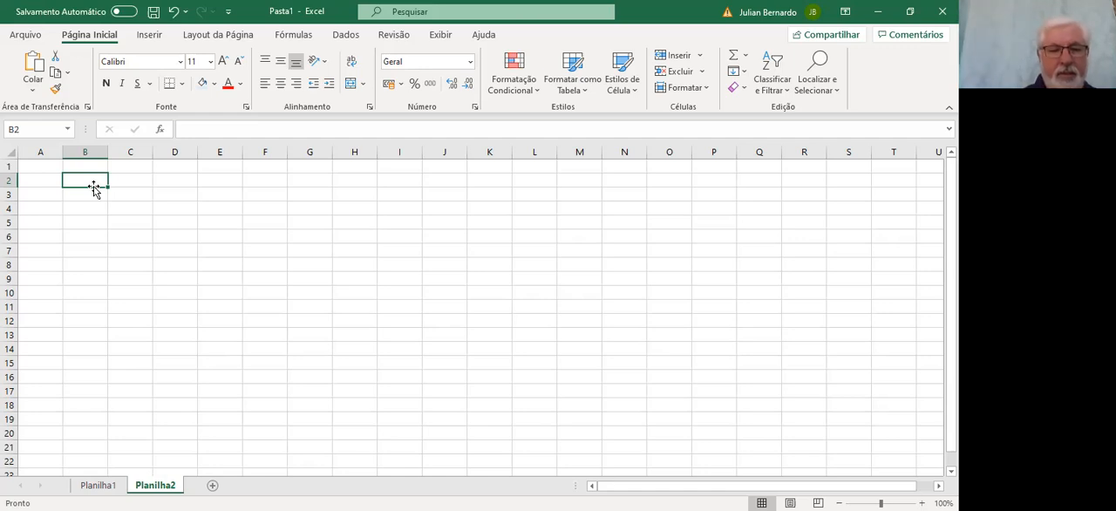
pyautogui.write('JUROS COM')
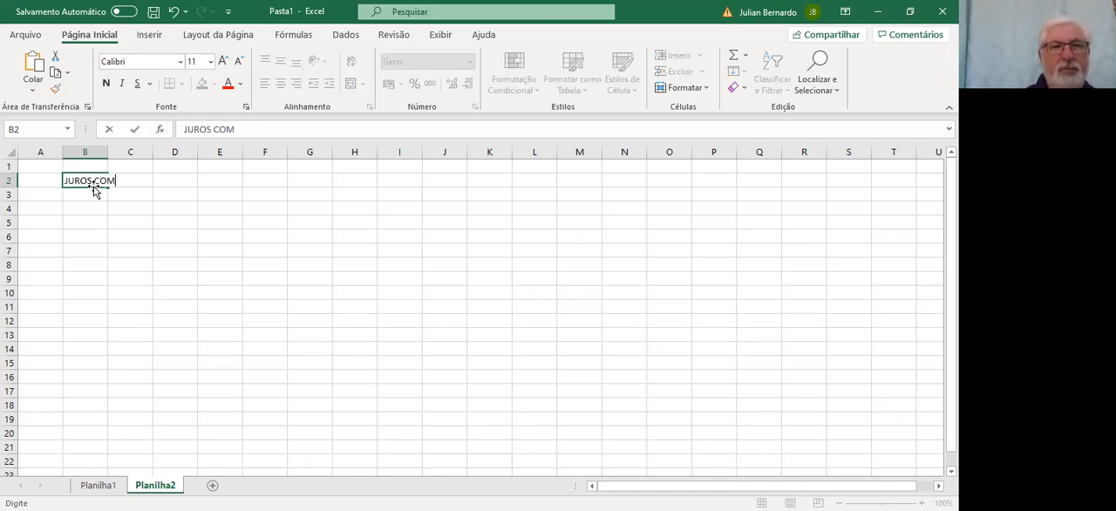
pyautogui.write('POSTOS')
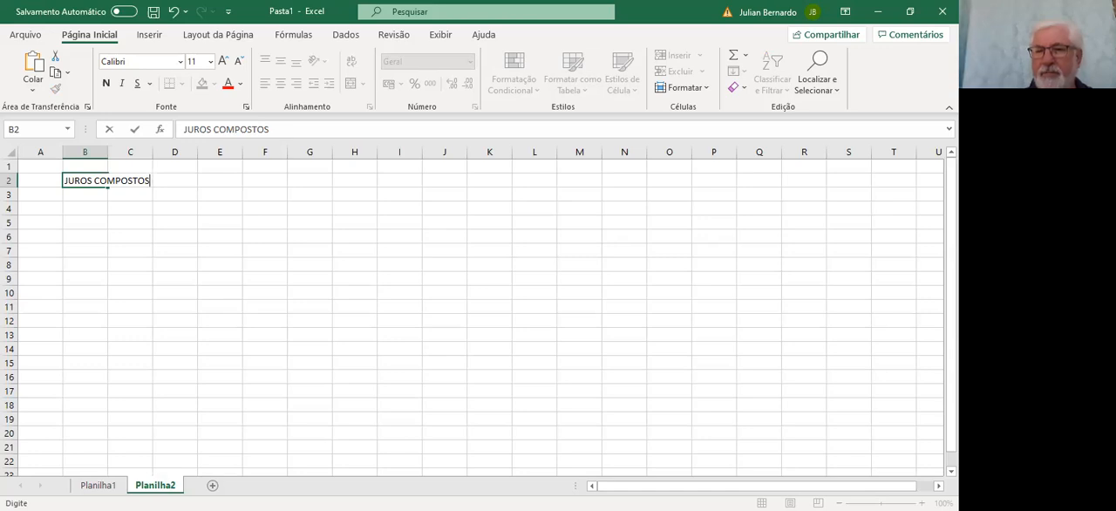
pyautogui.click(848, 441)
# Start the compound interest definition in B4 with "Os juros são somados ao capital (VP)"
pyautogui.click(922, 503)
pyautogui.click(921, 503)
pyautogui.click(921, 502)
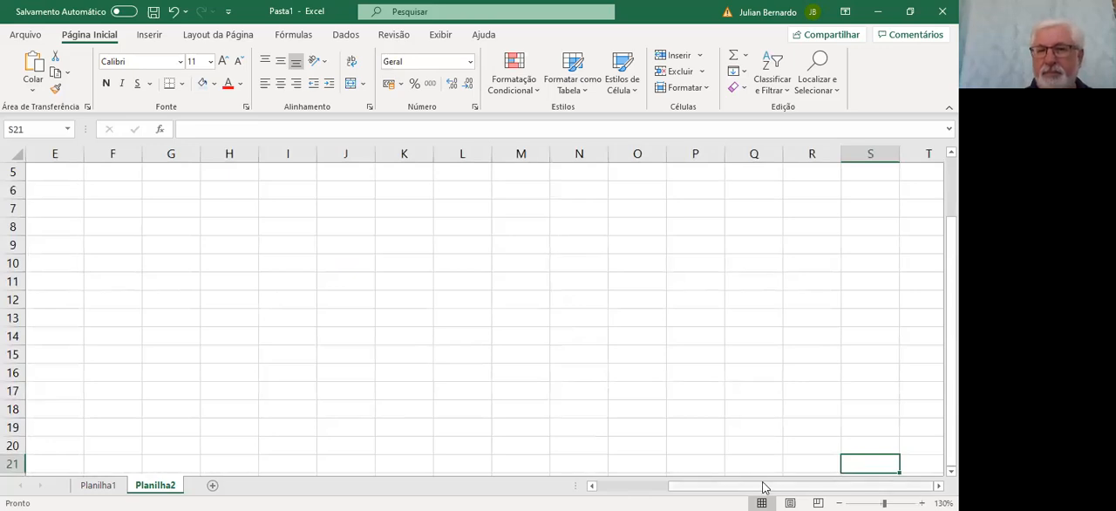
pyautogui.moveTo(784, 485); pyautogui.dragTo(712, 485)
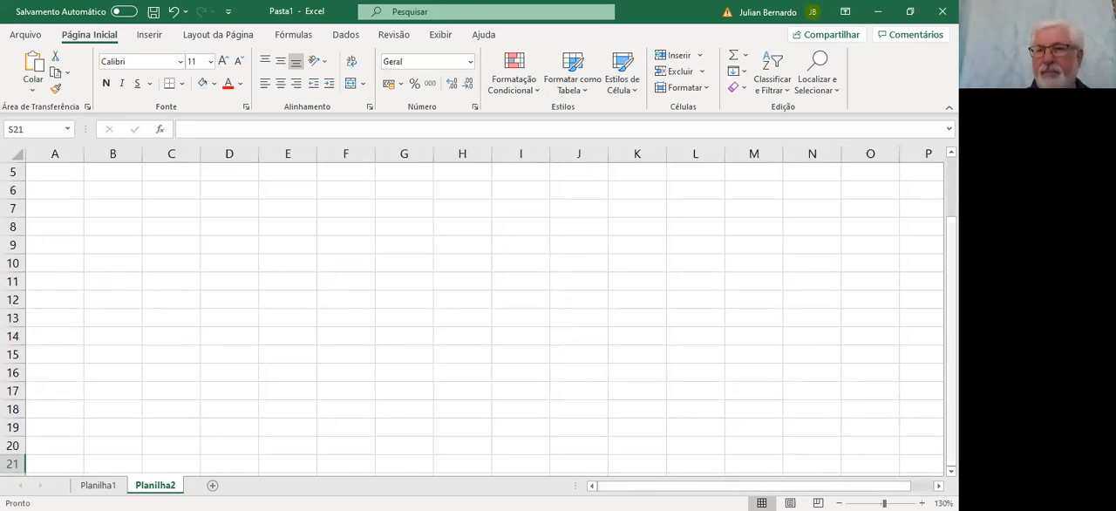
pyautogui.moveTo(951, 452); pyautogui.dragTo(951, 396)
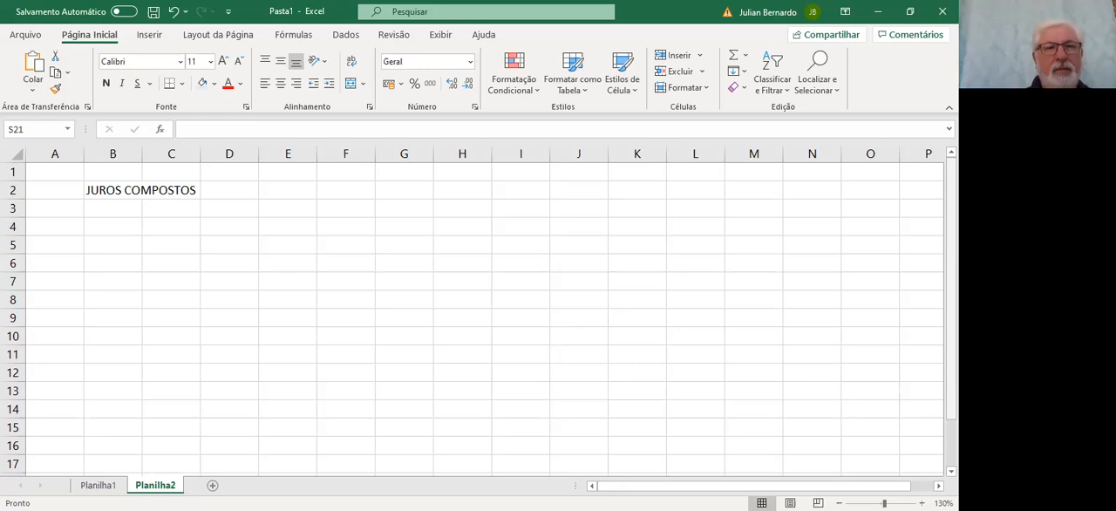
pyautogui.click(103, 230)
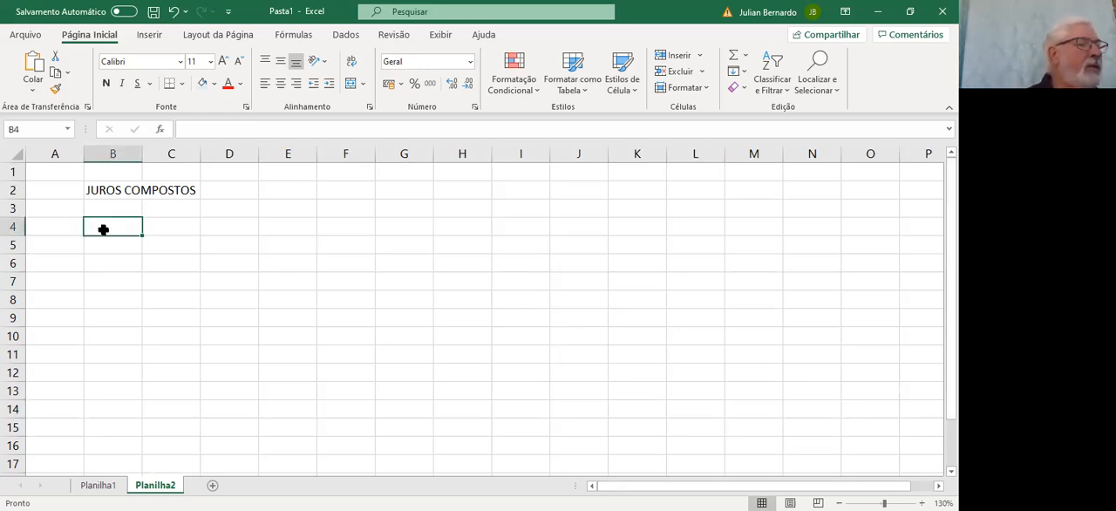
pyautogui.doubleClick(102, 229)
pyautogui.write('Os juros')
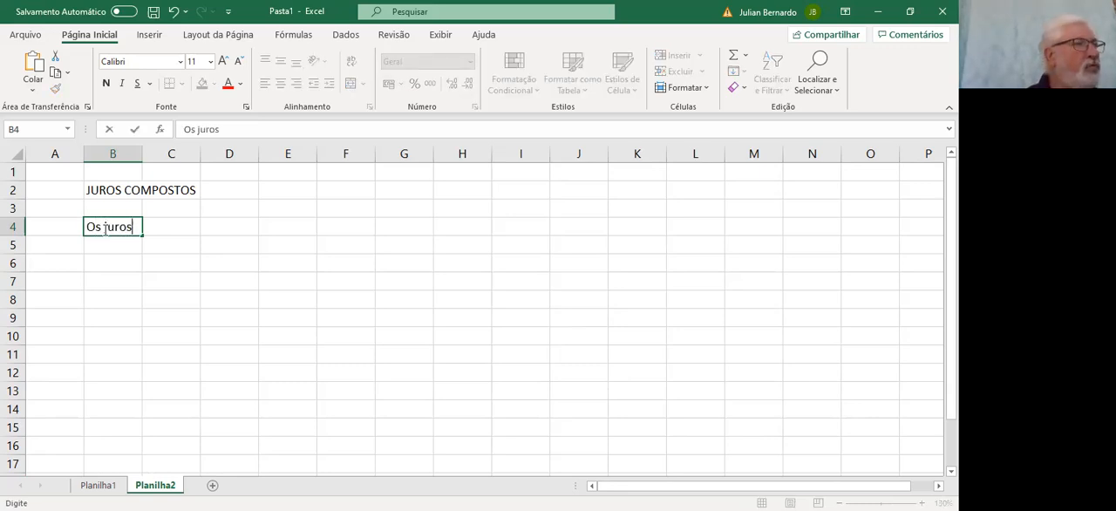
pyautogui.write(' são soma')
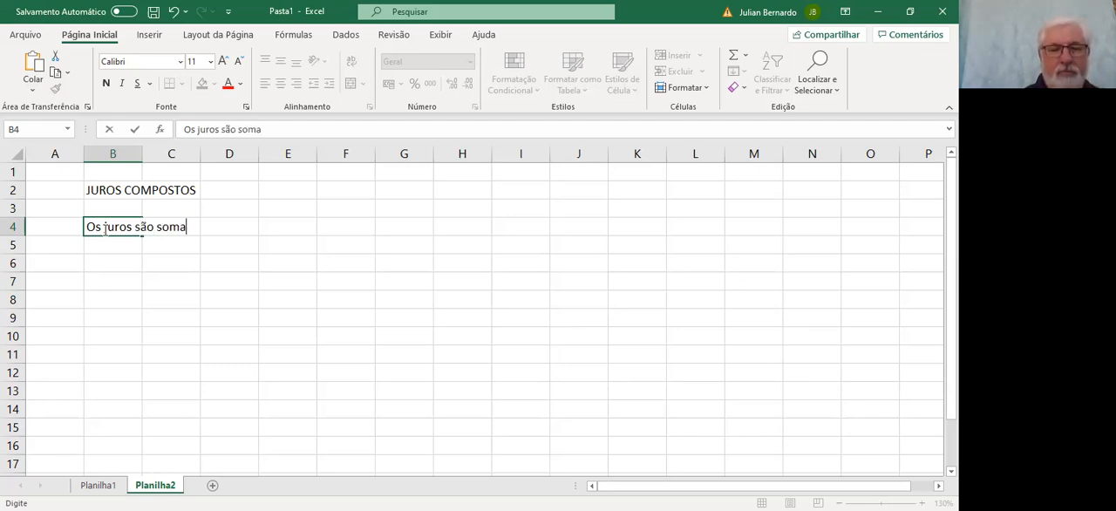
pyautogui.write('dos ao ')
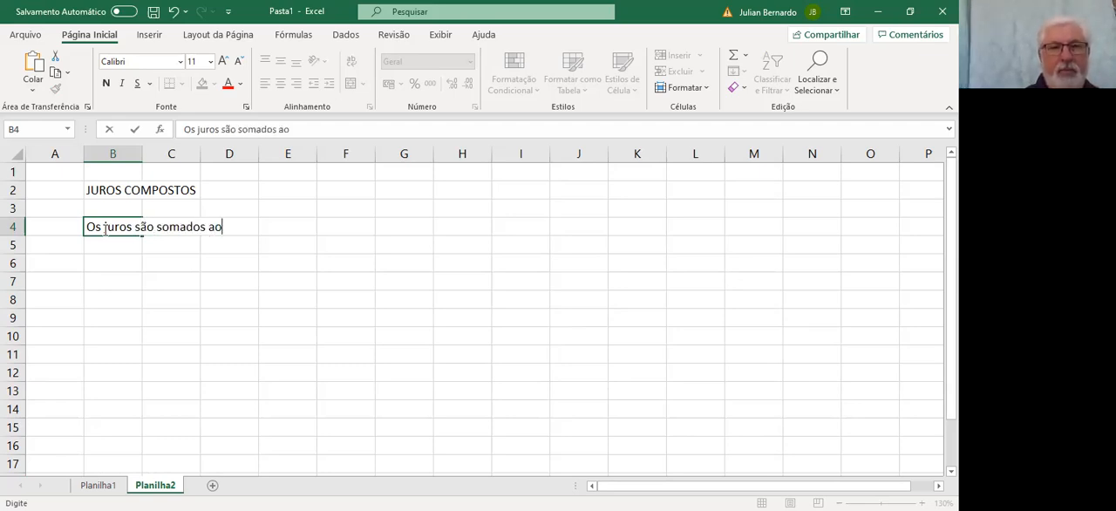
pyautogui.write('ca')
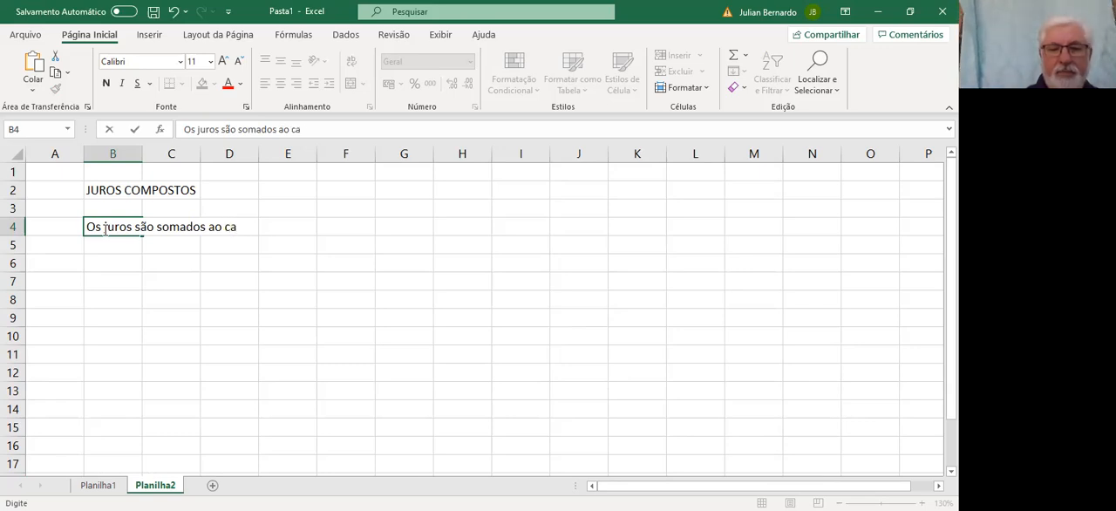
pyautogui.write('pital (')
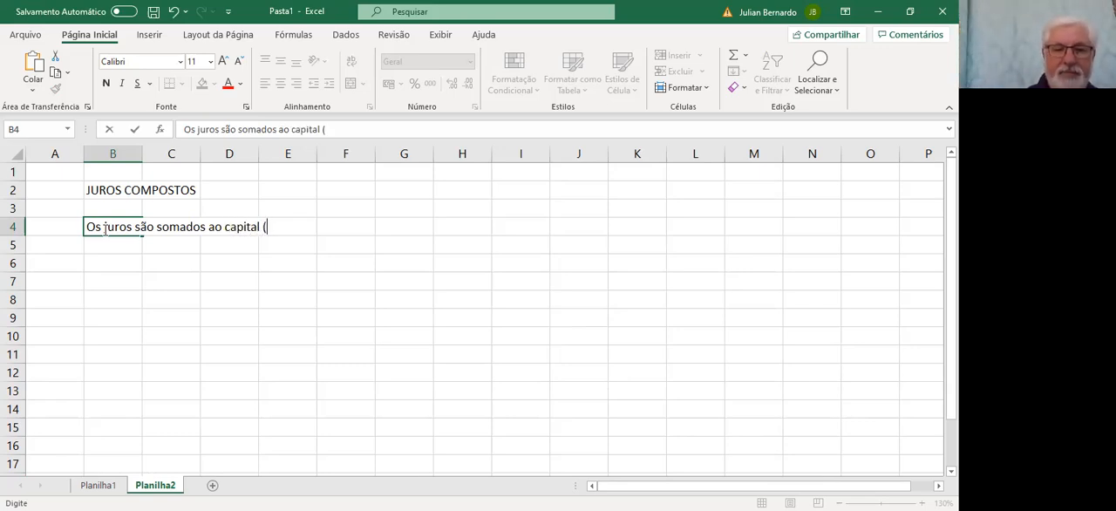
pyautogui.write('VP)')
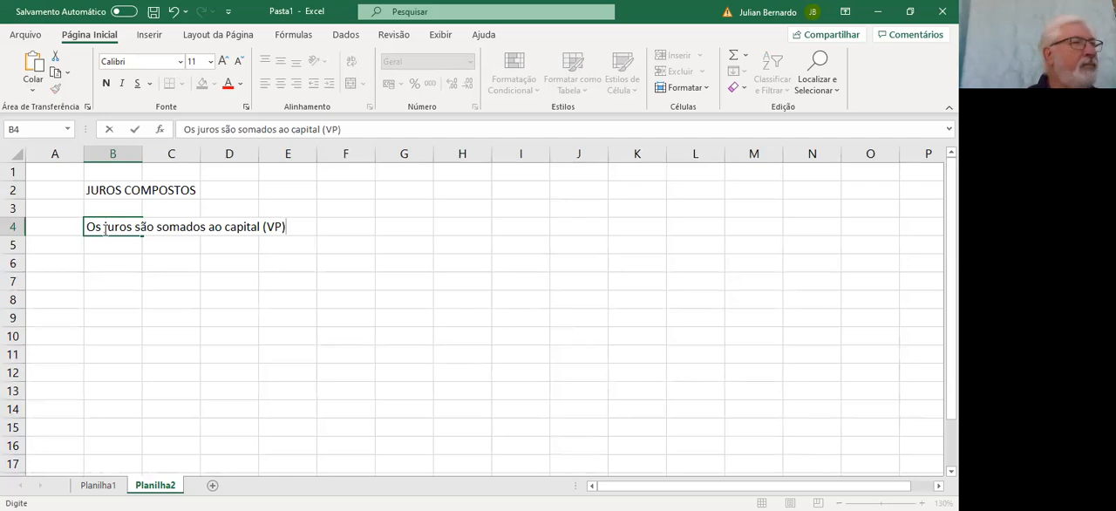
pyautogui.write(', ao')
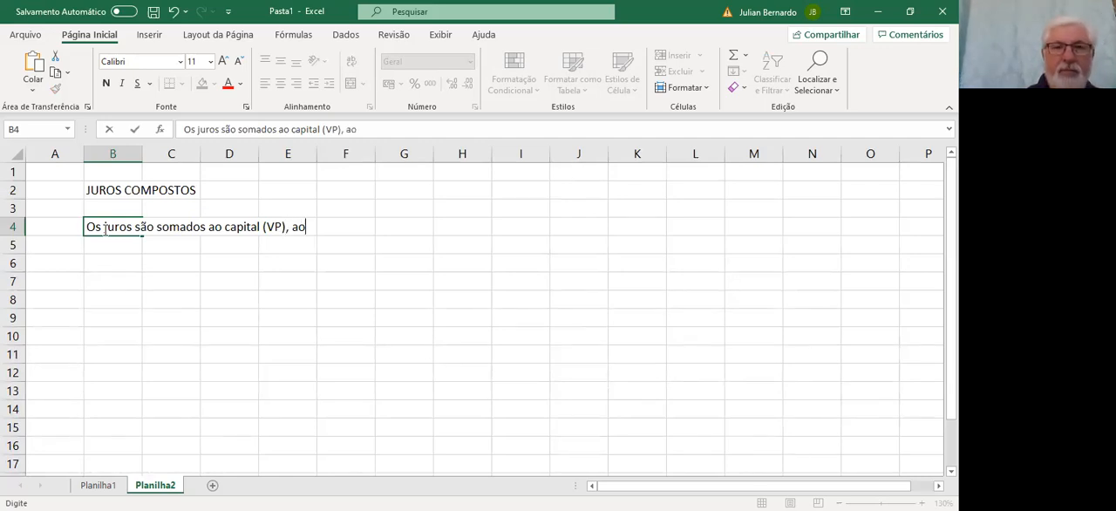
pyautogui.write(' final de ')
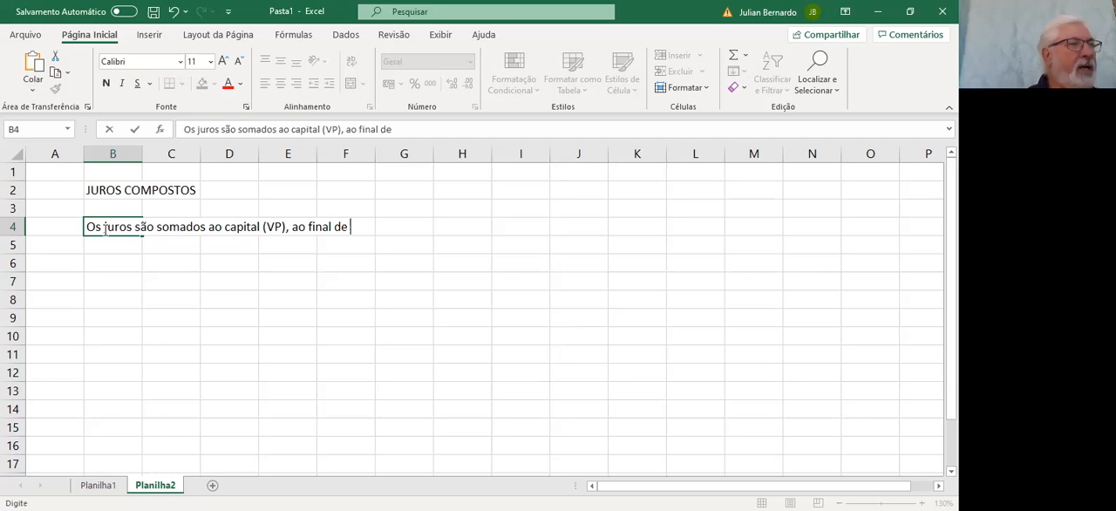
pyautogui.write('vcada')
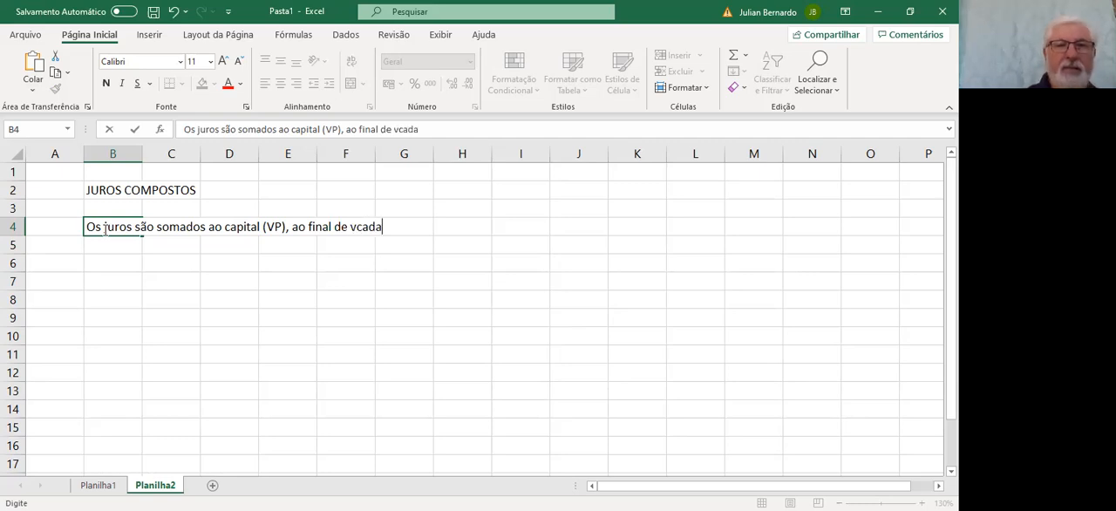
# Continue the definition in B4 with ", ao final de cada período de tempo"
pyautogui.press('BackSpace')
pyautogui.press('BackSpace')
pyautogui.press('BackSpace')
pyautogui.press('BackSpace')
pyautogui.press('BackSpace')
pyautogui.write('cada período de tempo')
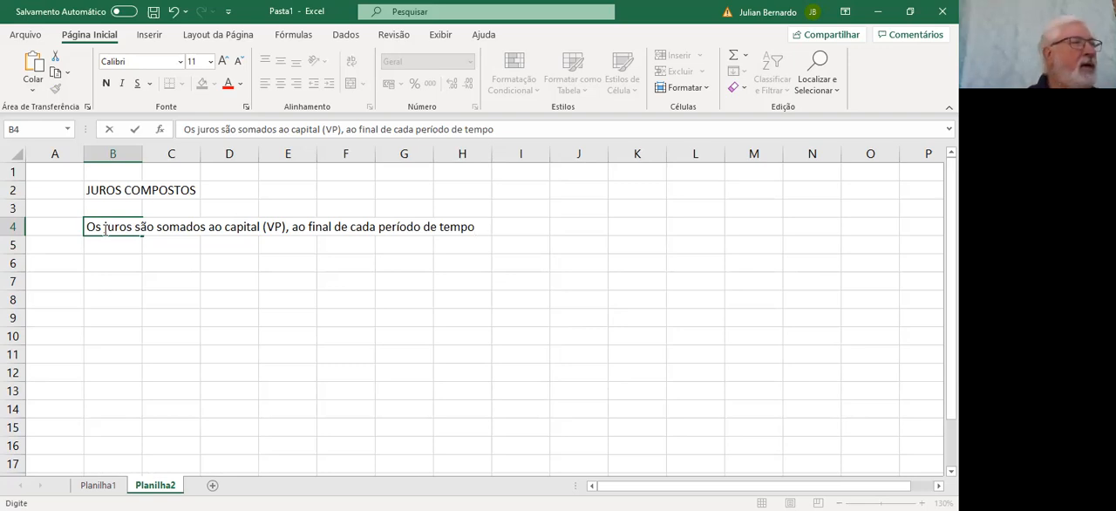
# Replace "tempo" in the B4 definition with "aplicação" and complete the sentence with ", formando um novo capital"
pyautogui.write('===')
pyautogui.press('BackSpace')
pyautogui.press('BackSpace')
pyautogui.press('BackSpace')
pyautogui.press('BackSpace')
pyautogui.press('BackSpace')
pyautogui.press('BackSpace')
pyautogui.press('BackSpace')
pyautogui.press('BackSpace')
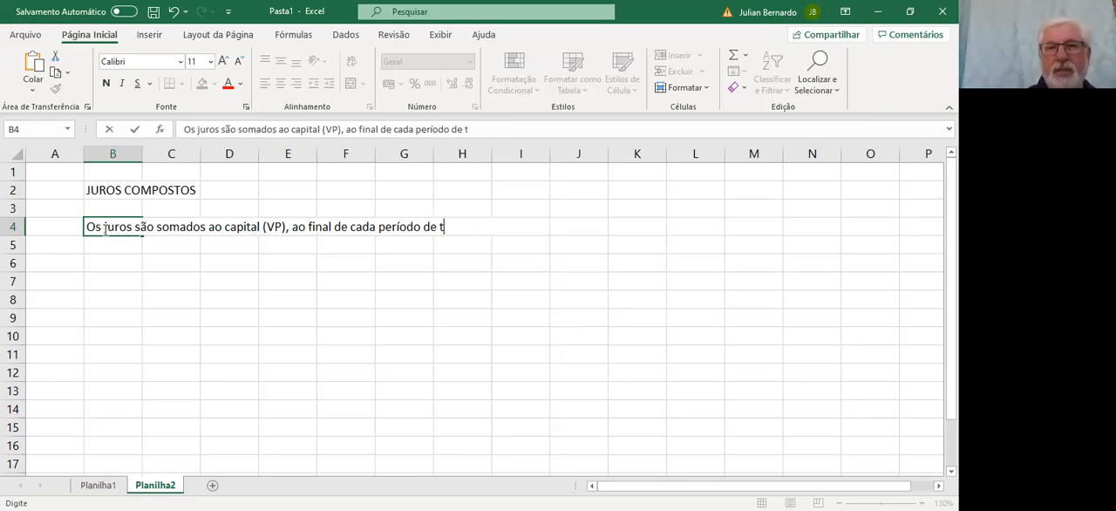
pyautogui.write('aplica')
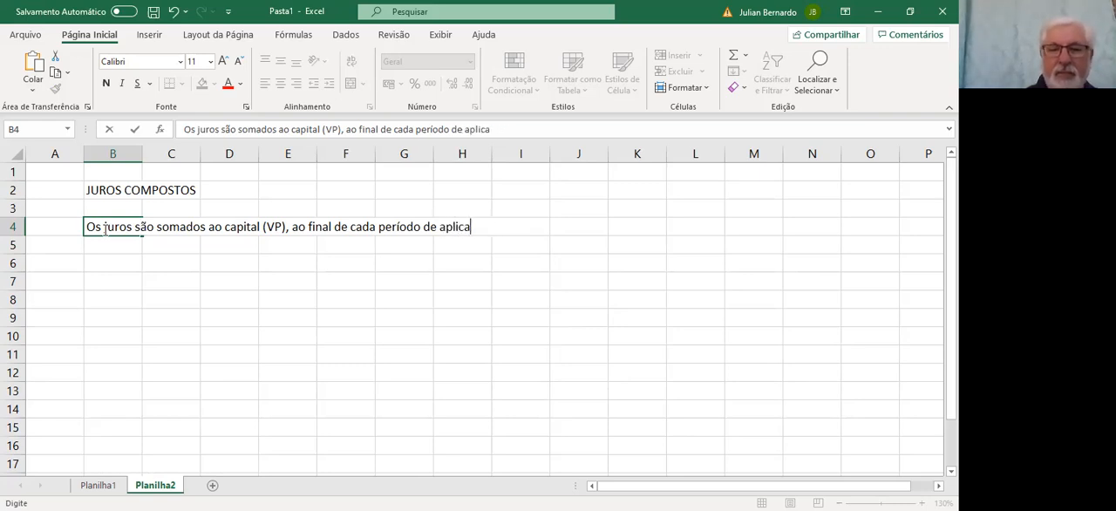
pyautogui.write('ção, formando um novo capital')
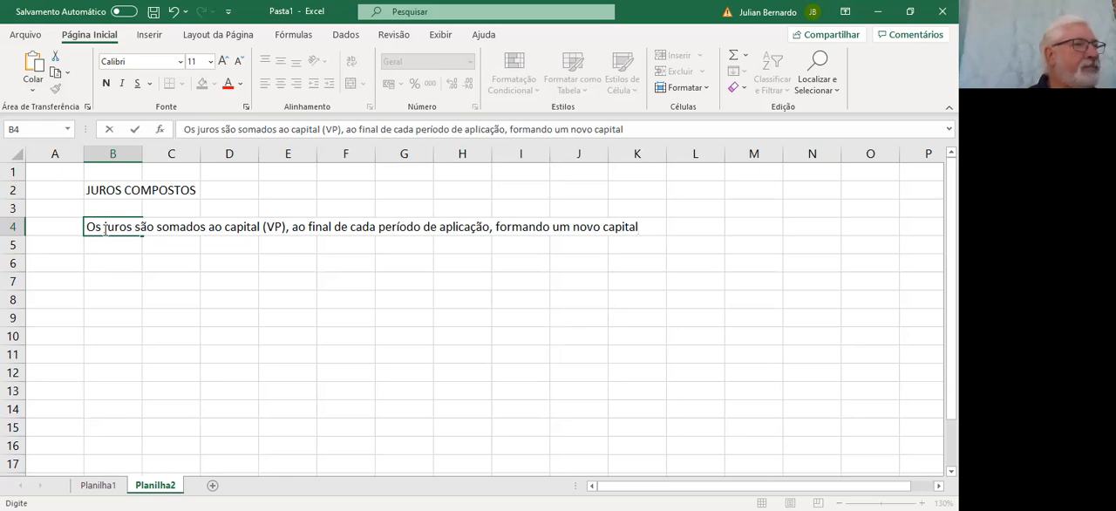
pyautogui.press('Return')
pyautogui.press('Return')
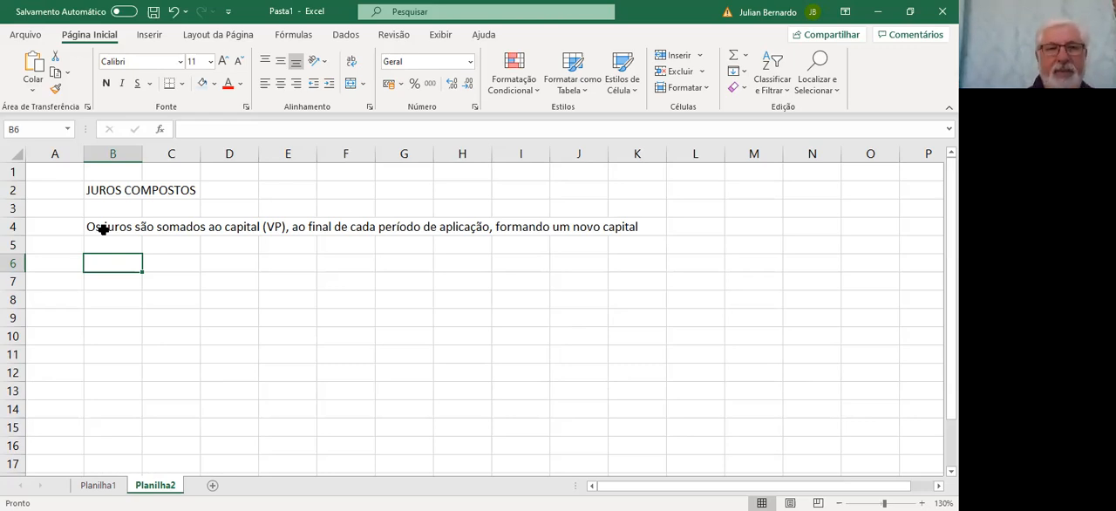
# Draw a timeline line by adding a bottom border to the range B6:G6
pyautogui.hotkey('shift', 'Right')
pyautogui.hotkey('shift', 'Right')
pyautogui.hotkey('shift', 'Right')
pyautogui.hotkey('shift', 'Right')
pyautogui.hotkey('shift', 'Right')
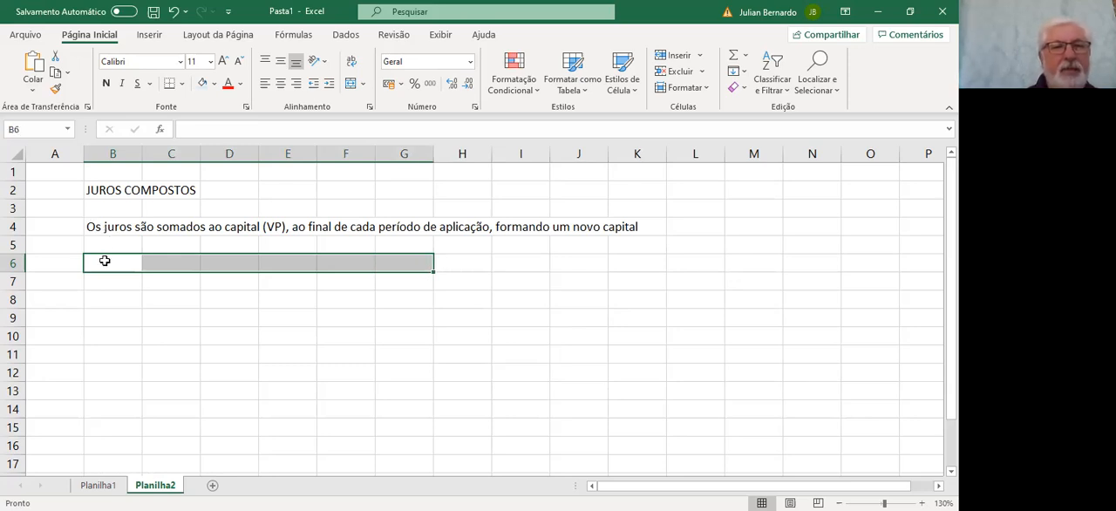
pyautogui.click(170, 84)
# Enter 1000 in A7 at the start of the timeline
pyautogui.click(59, 285)
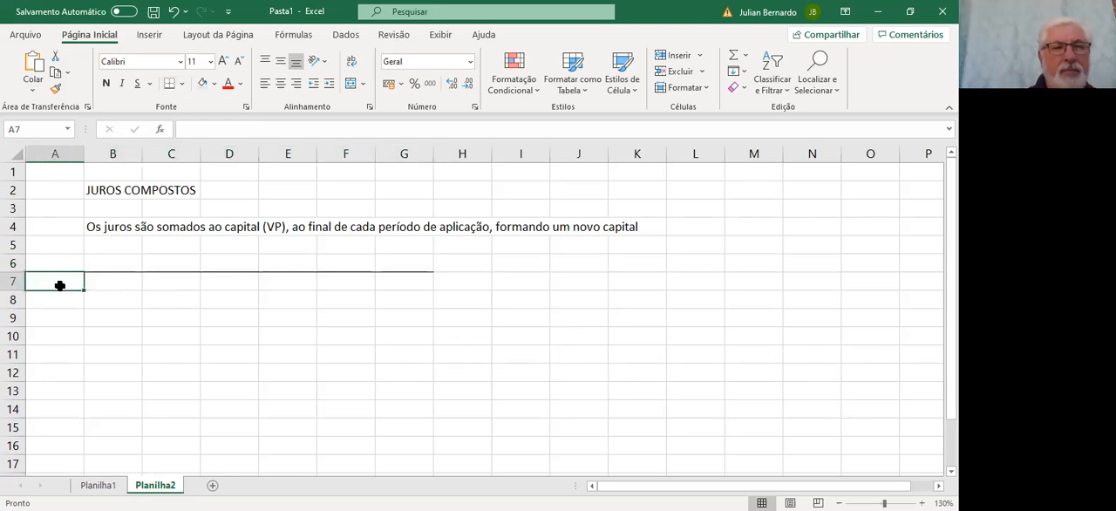
pyautogui.write('1000')
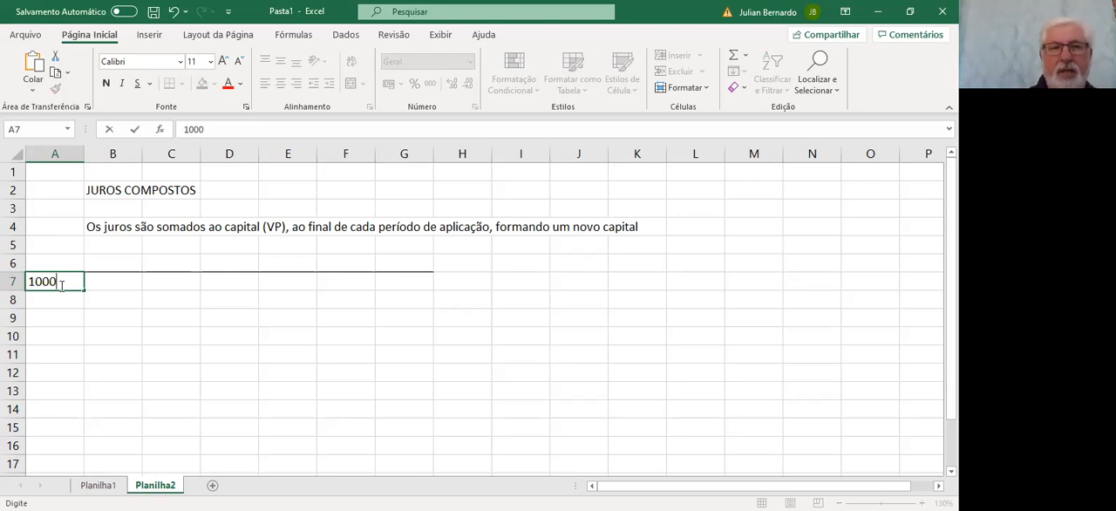
pyautogui.press('Return')
pyautogui.click(59, 285)
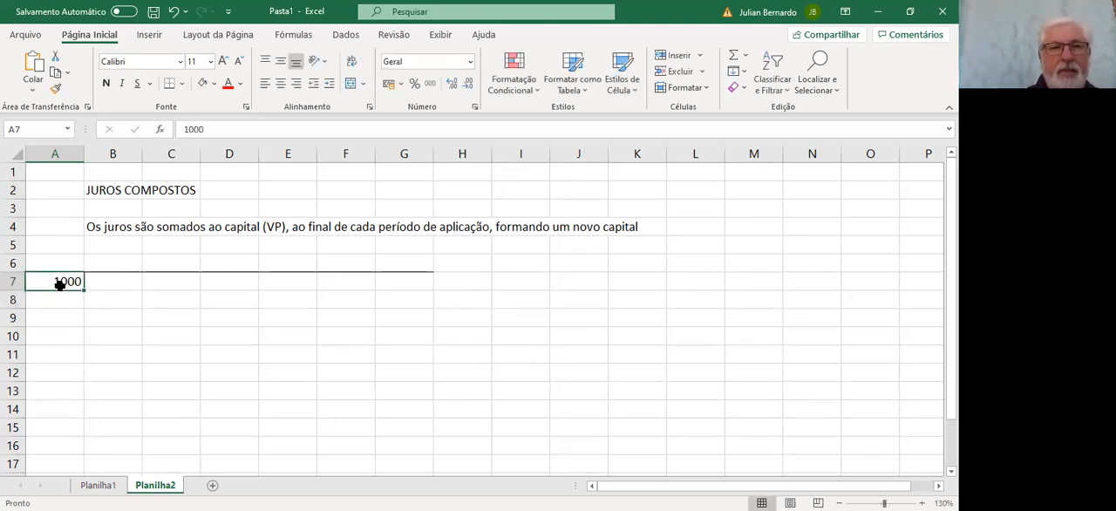
pyautogui.press('Right')
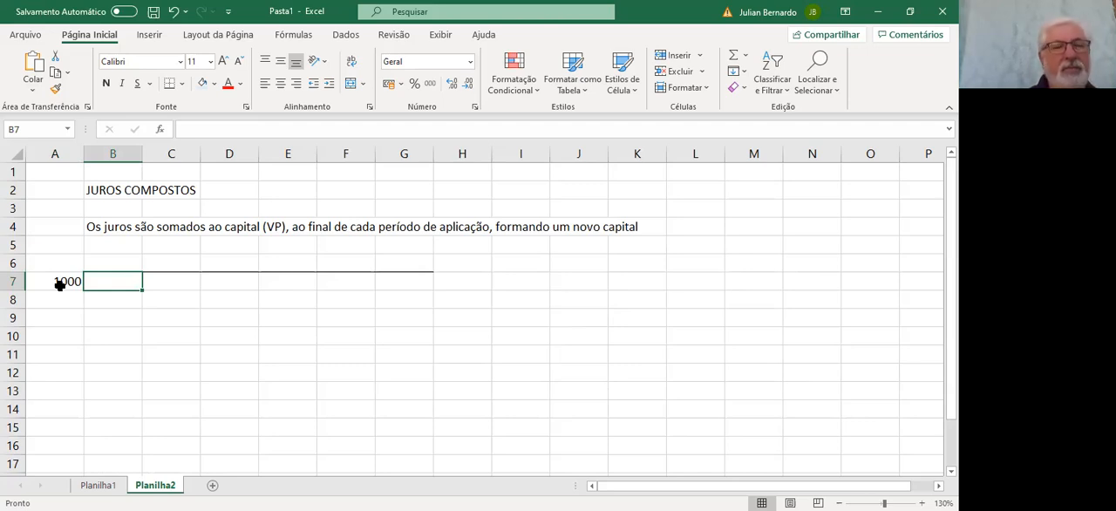
pyautogui.press('Right')
pyautogui.press('Right')
pyautogui.press('Right')
pyautogui.press('Right')
pyautogui.press('Right')
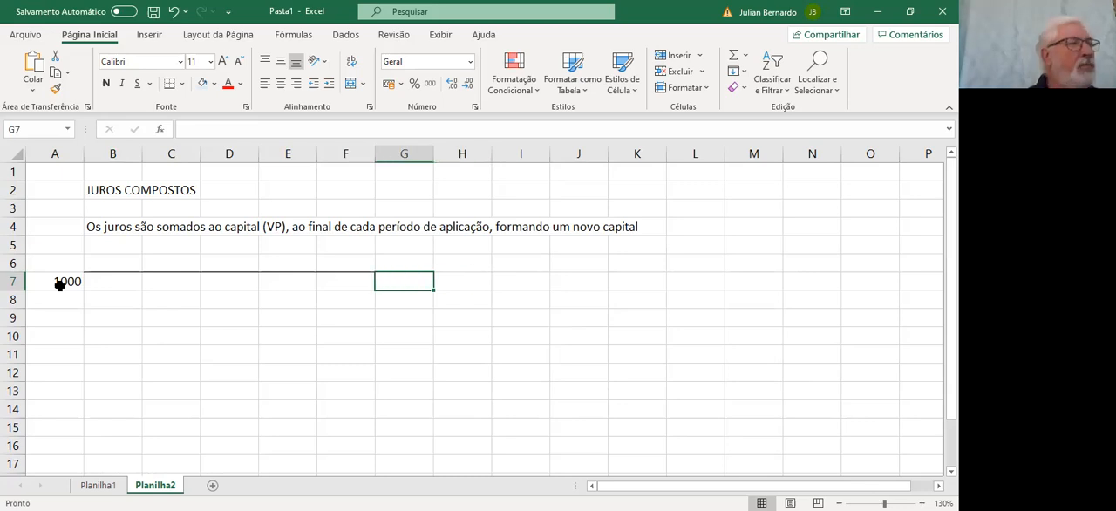
pyautogui.press('Left')
pyautogui.press('Left')
pyautogui.press('Left')
pyautogui.press('Left')
pyautogui.press('Left')
pyautogui.press('Left')
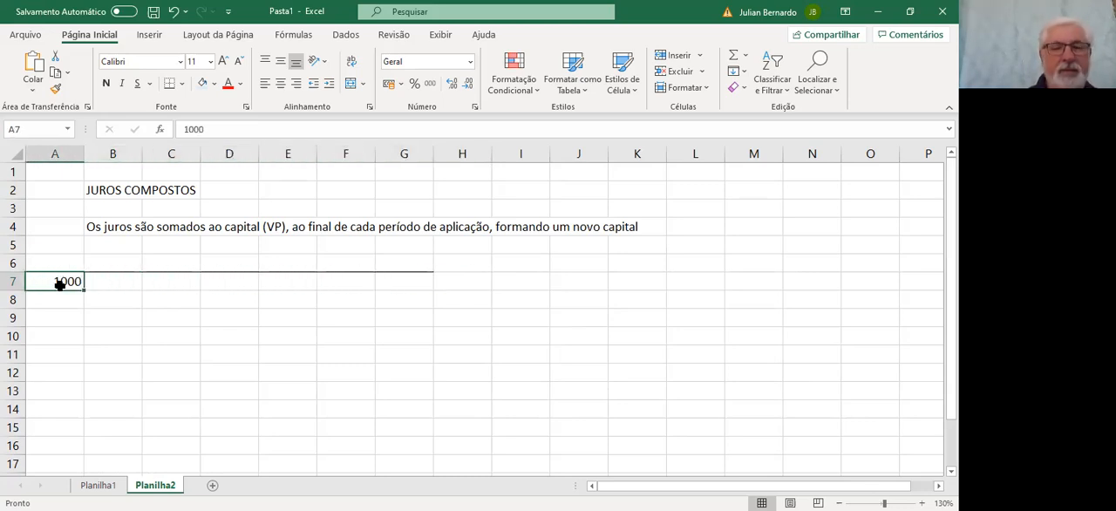
# Label the ends of the timeline with 0 in A7 and 3 in G7
pyautogui.write('0')
pyautogui.press('Right')
pyautogui.press('Right')
pyautogui.press('Right')
pyautogui.press('Right')
pyautogui.press('Right')
pyautogui.press('Right')
pyautogui.press('Right')
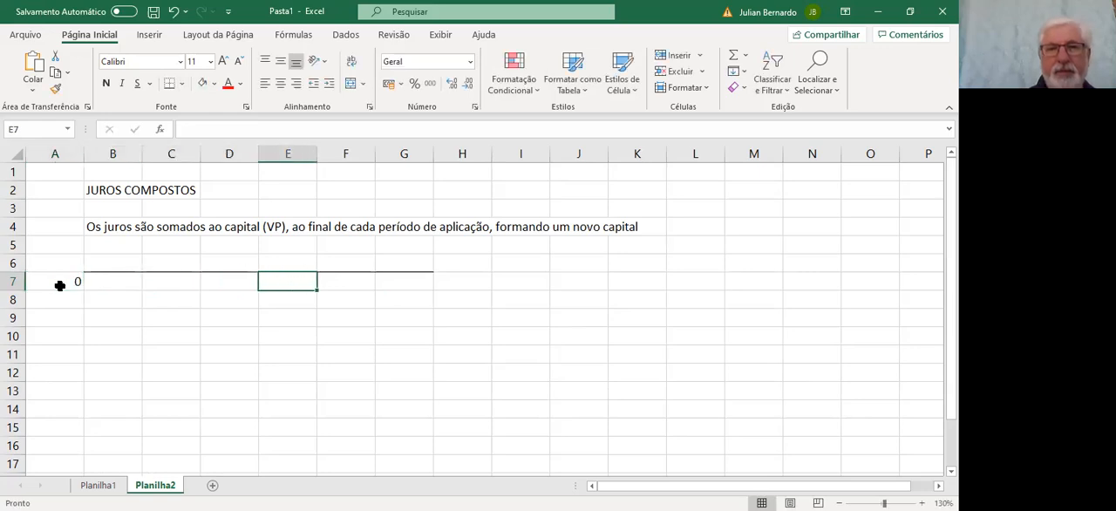
pyautogui.press('Left')
pyautogui.write('3')
pyautogui.press('Left')
pyautogui.press('Left')
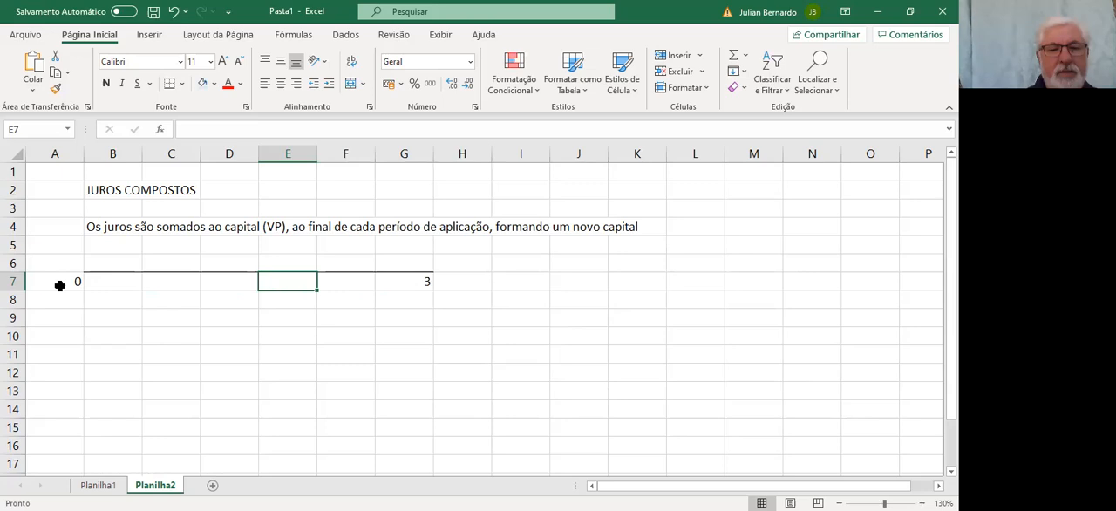
# Label the intermediate periods of the timeline with 2 in E7 and 1 in C7
pyautogui.write('2')
pyautogui.press('Left')
pyautogui.press('Left')
pyautogui.write('1')
pyautogui.press('Right')
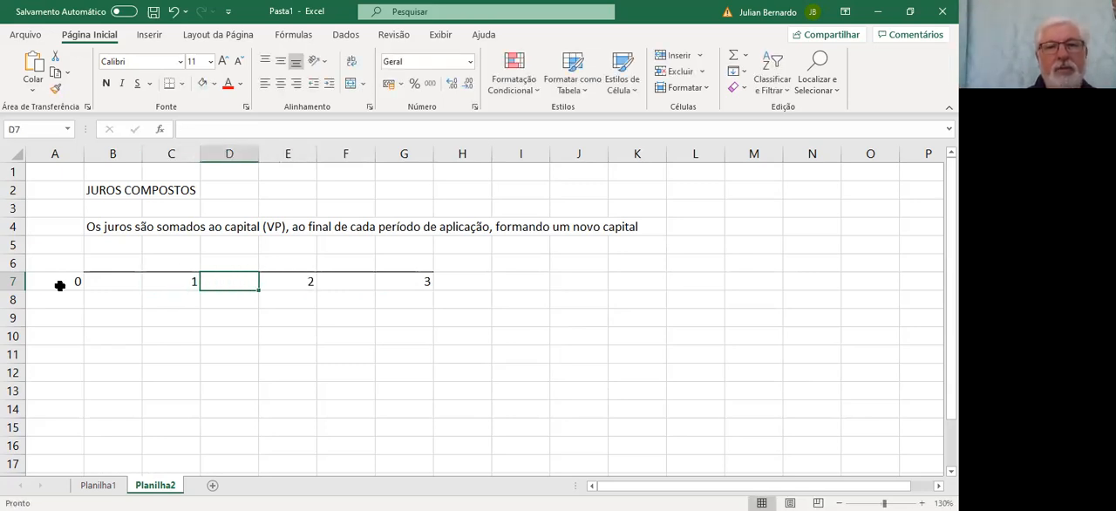
# Enter the initial capital 1000 in A6, above period 0
pyautogui.press('Left')
pyautogui.press('Left')
pyautogui.press('Left')
pyautogui.press('Right')
pyautogui.press('Right')
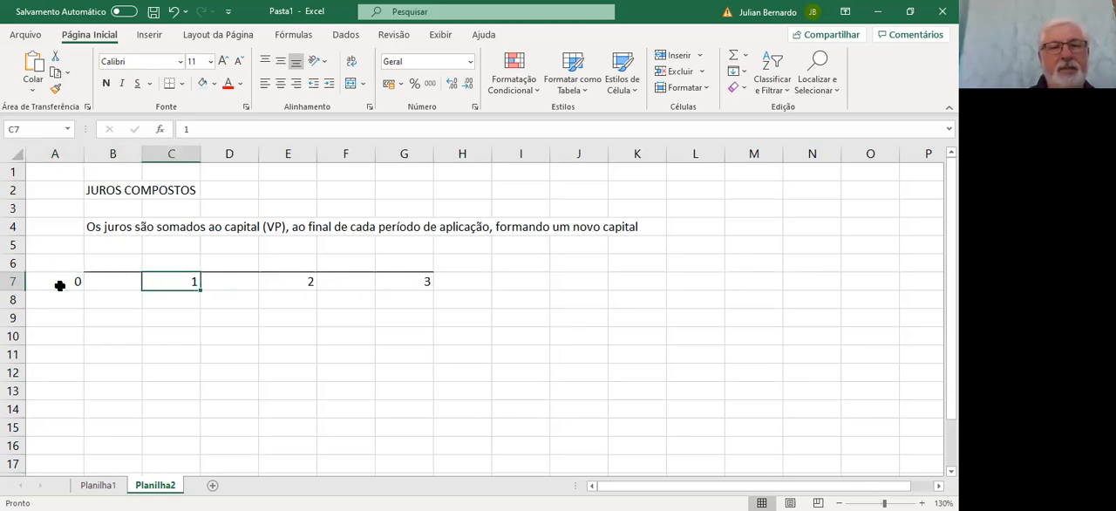
pyautogui.press('Left')
pyautogui.press('Left')
pyautogui.press('Up')
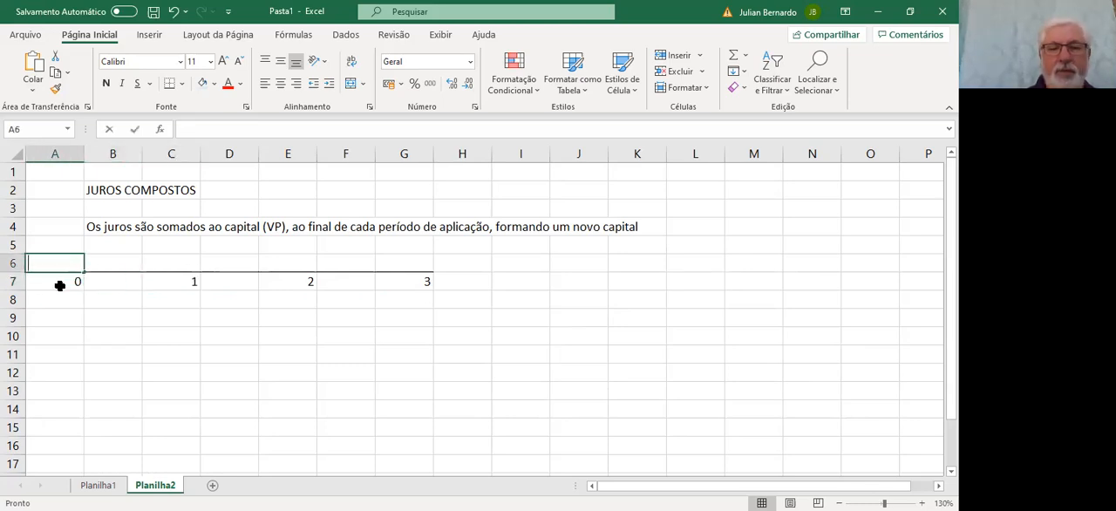
pyautogui.write('100')
pyautogui.press('Right')
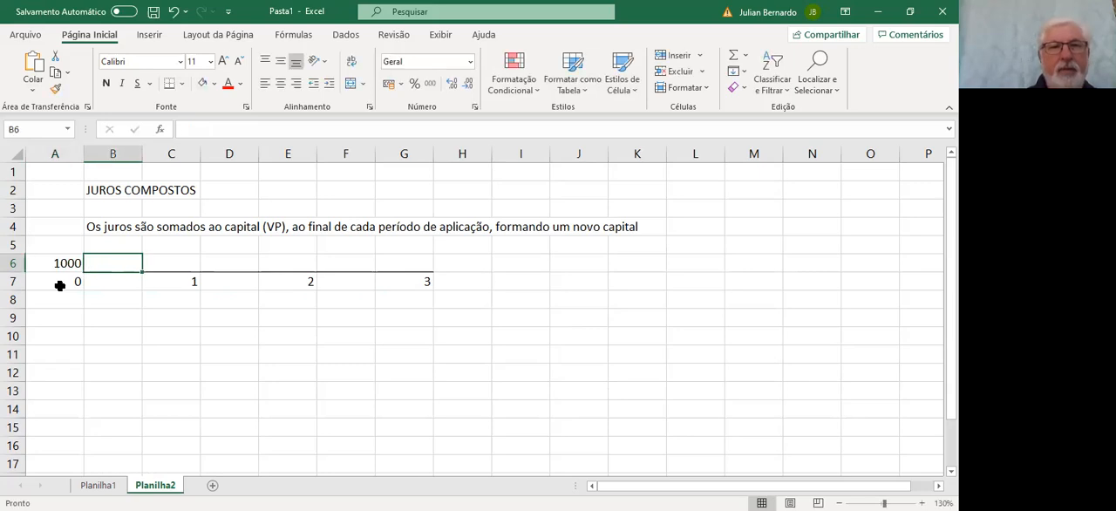
# Write 1000+100 in C6, above period 1, as the capital plus interest
pyautogui.press('Right')
pyautogui.write('1000')
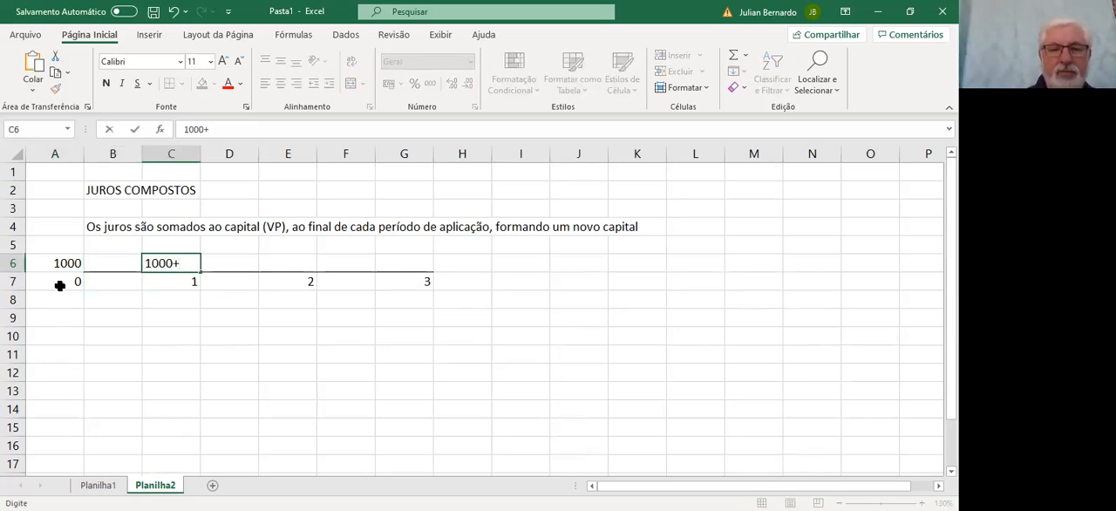
pyautogui.write('+j')
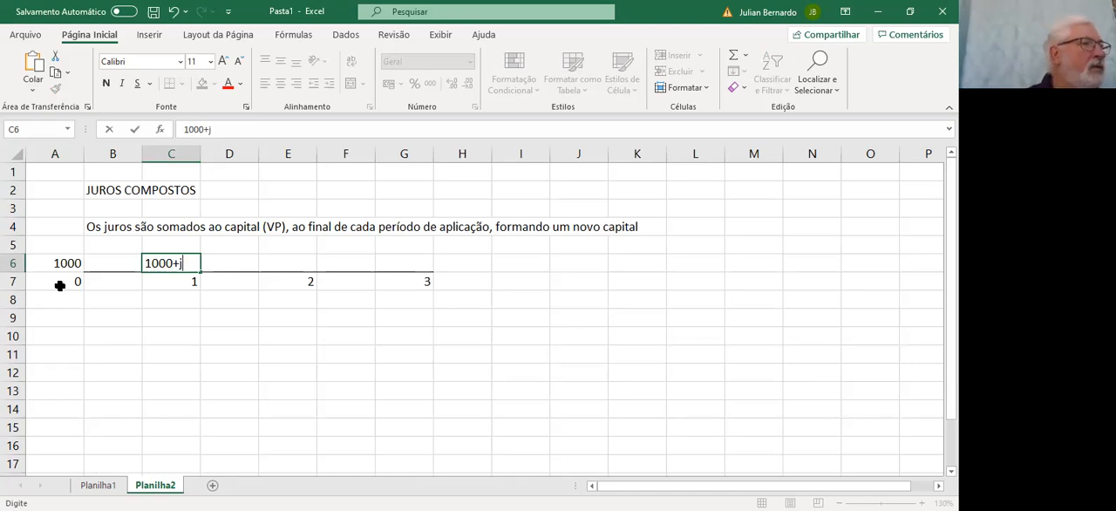
pyautogui.press('BackSpace')
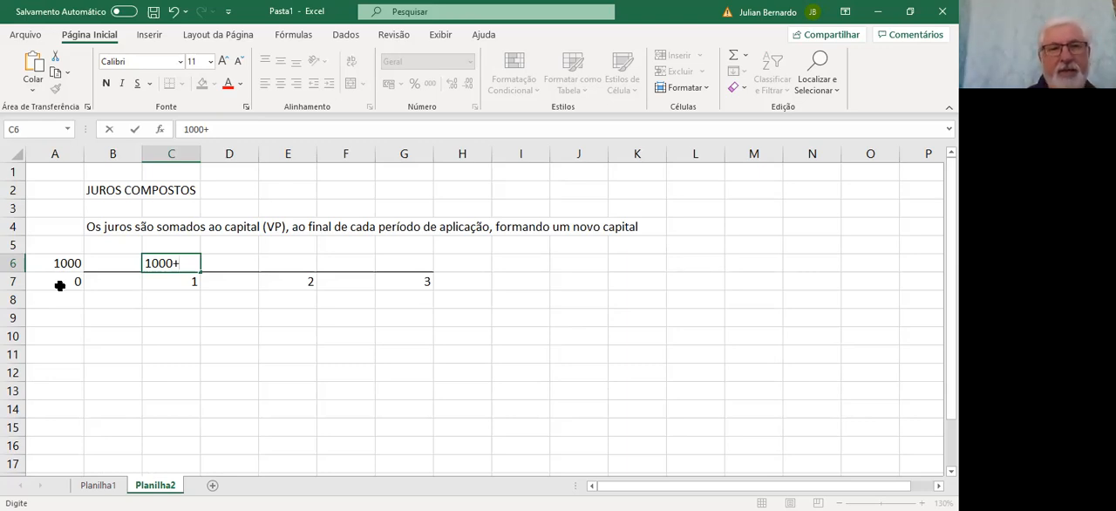
pyautogui.write('100')
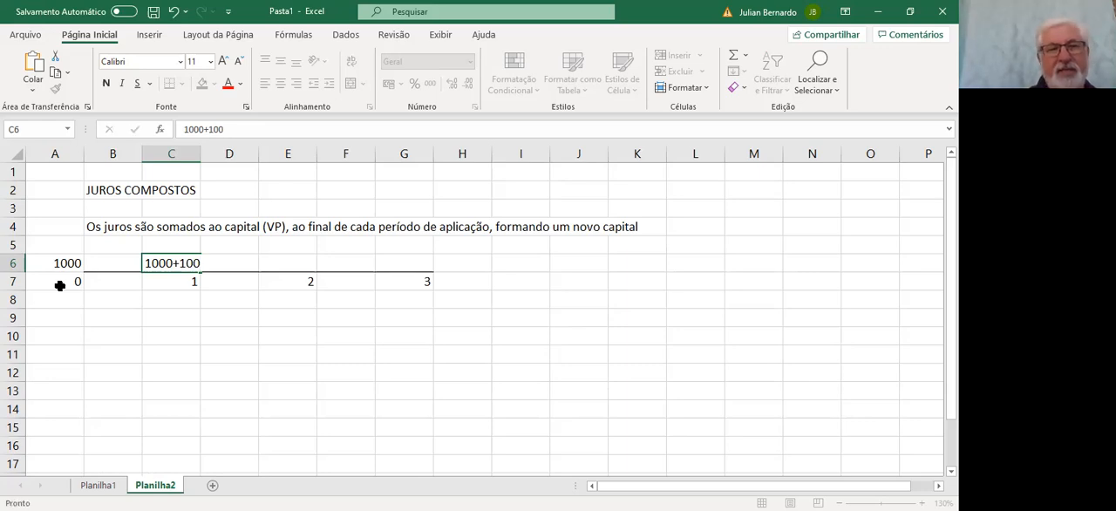
pyautogui.press('Tab')
pyautogui.press('Tab')
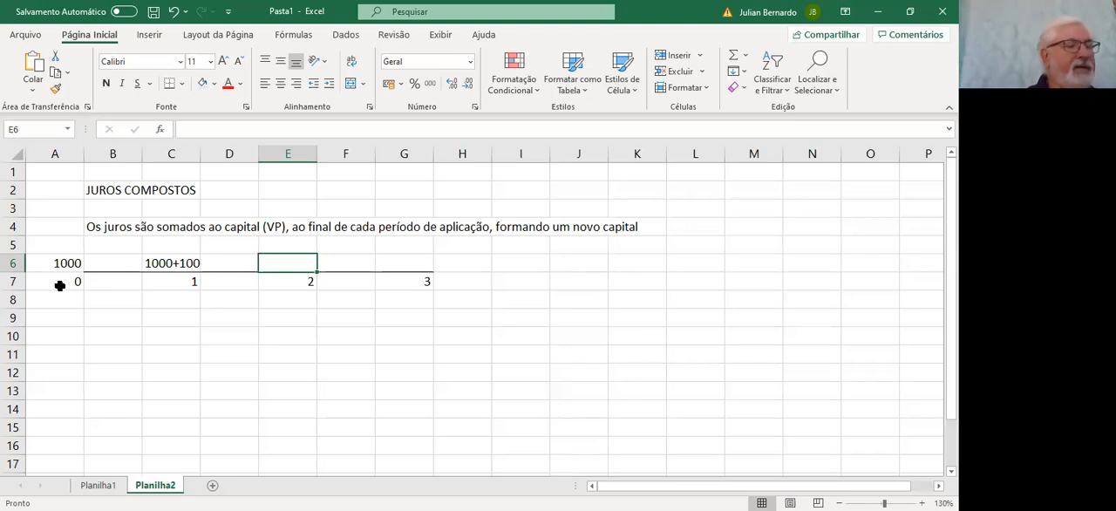
# Write 1100+110 in E6, above period 2, as the new capital plus interest
pyautogui.write('11000')
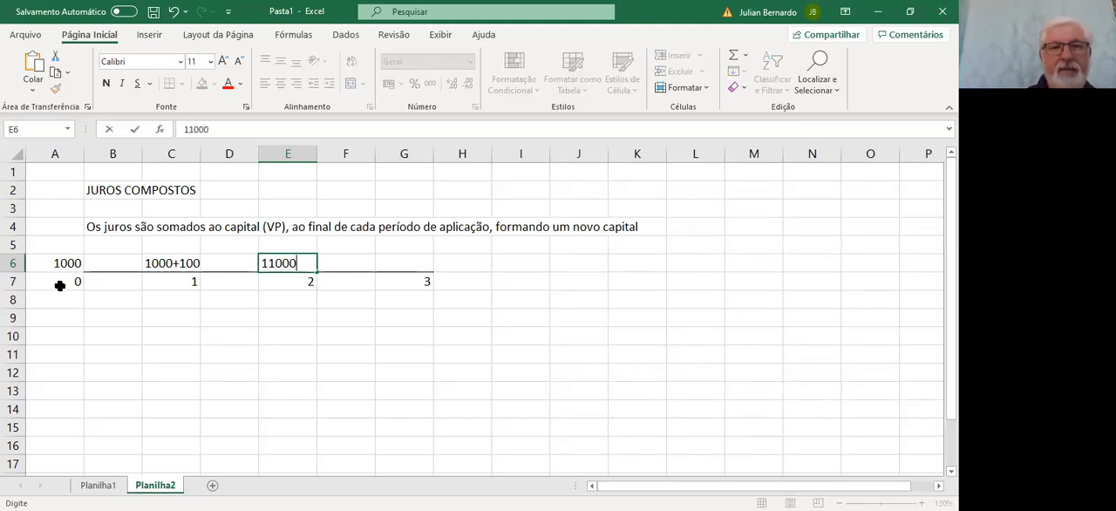
pyautogui.press('BackSpace')
pyautogui.write('+')
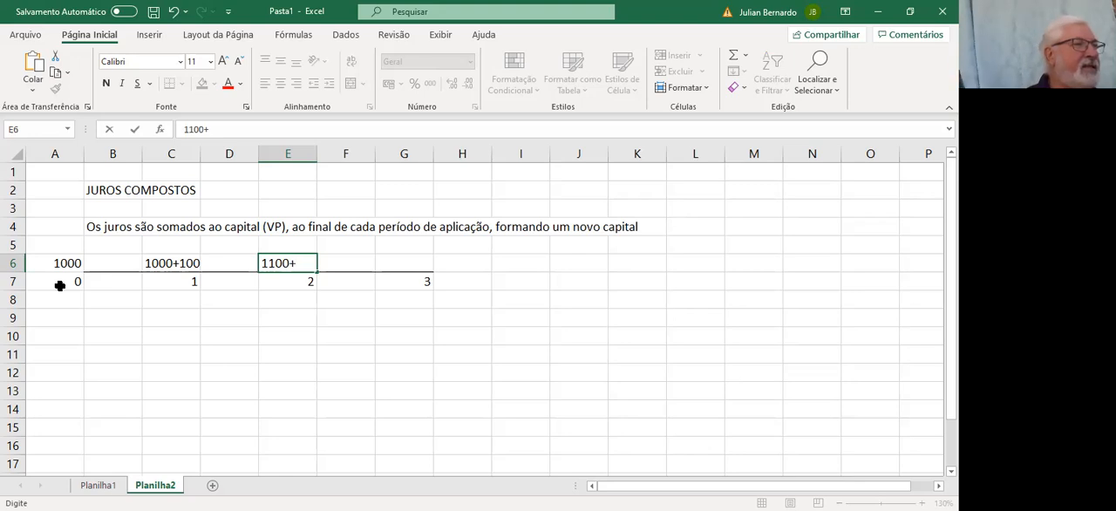
pyautogui.write('110')
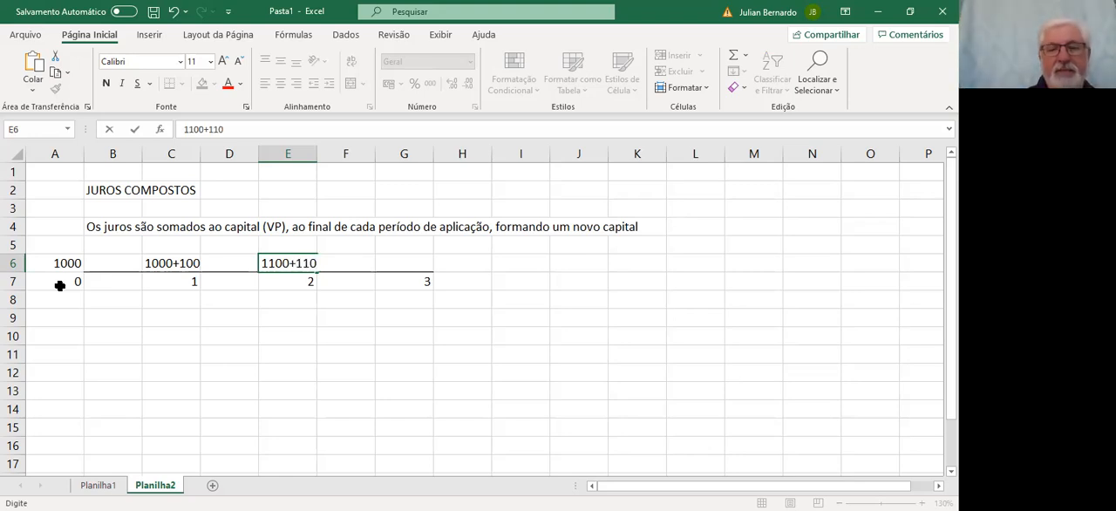
pyautogui.press('Tab')
pyautogui.press('Tab')
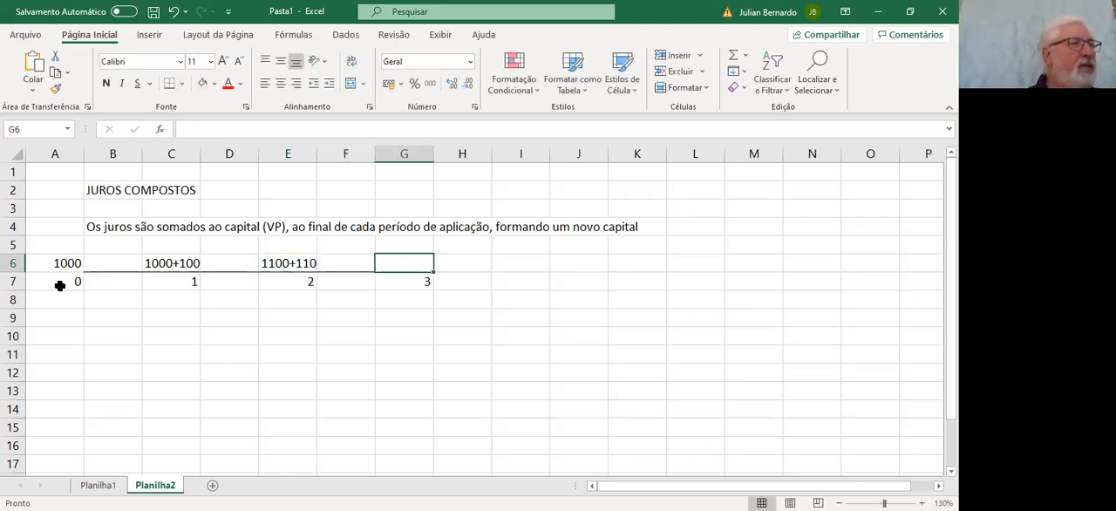
# Write 1210+121 in G6, above period 3, as the new capital plus interest
pyautogui.write('1210+121')
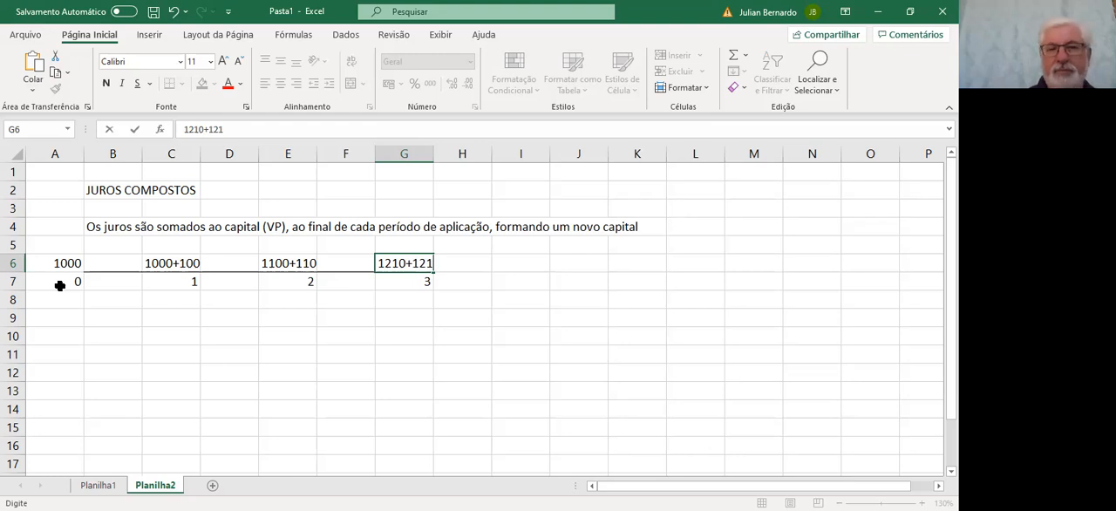
pyautogui.press('Return')
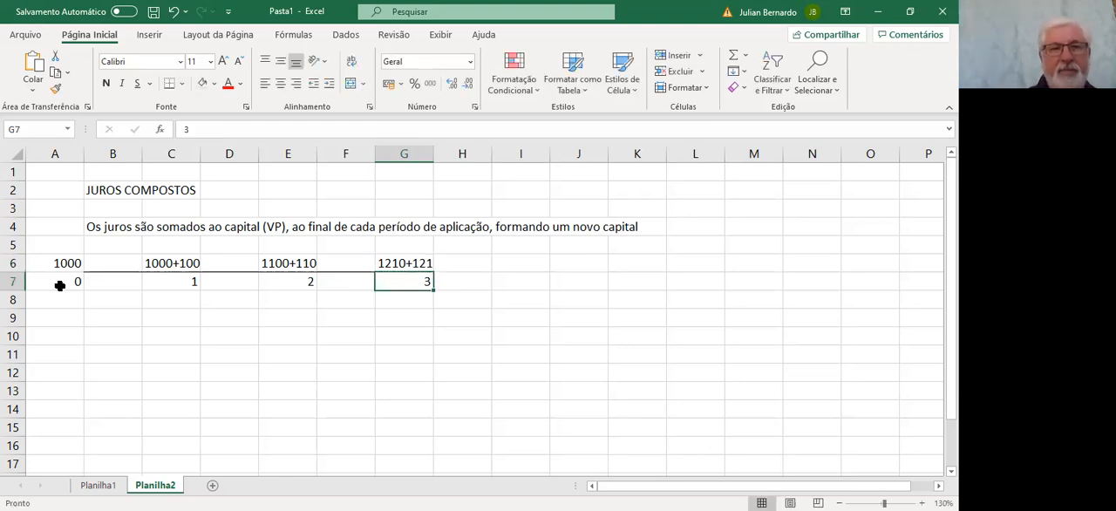
# Examine how the capital and interest build up across the timeline's periods in rows 6 and 7
pyautogui.press('Left')
pyautogui.press('Left')
pyautogui.press('Left')
pyautogui.press('Left')
pyautogui.press('Left')
pyautogui.press('Left')
pyautogui.press('Right')
pyautogui.press('Right')
pyautogui.press('Right')
pyautogui.press('Right')
pyautogui.press('Right')
pyautogui.press('Right')
pyautogui.press('Right')
pyautogui.press('Left')
pyautogui.press('Left')
pyautogui.press('Left')
pyautogui.press('Left')
pyautogui.press('Left')
pyautogui.press('Left')
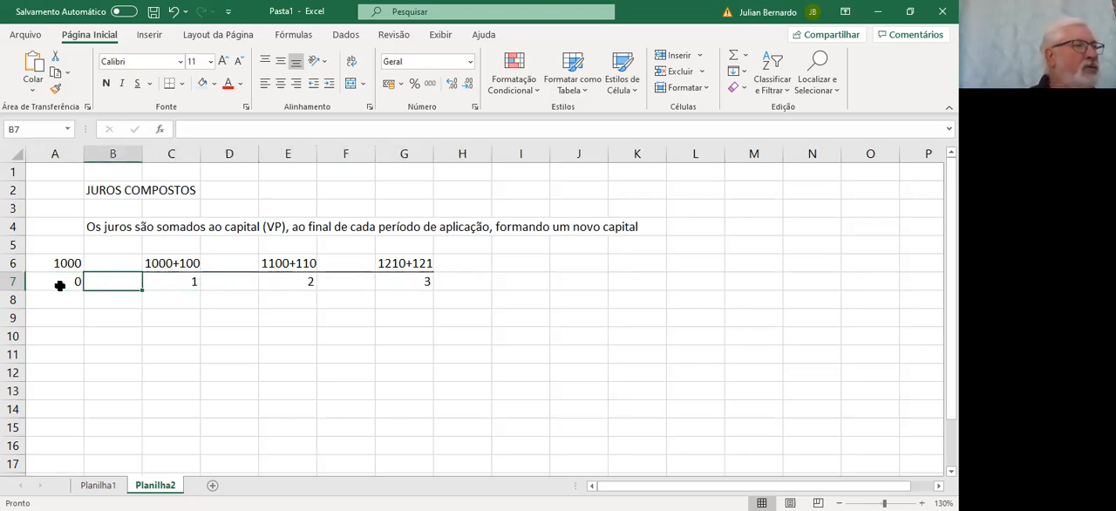
# Copy the loan problem with its VP, period and interest rate (C20:E25) from Planilha1 into Planilha2, starting at B9
pyautogui.press('Down')
pyautogui.press('Down')
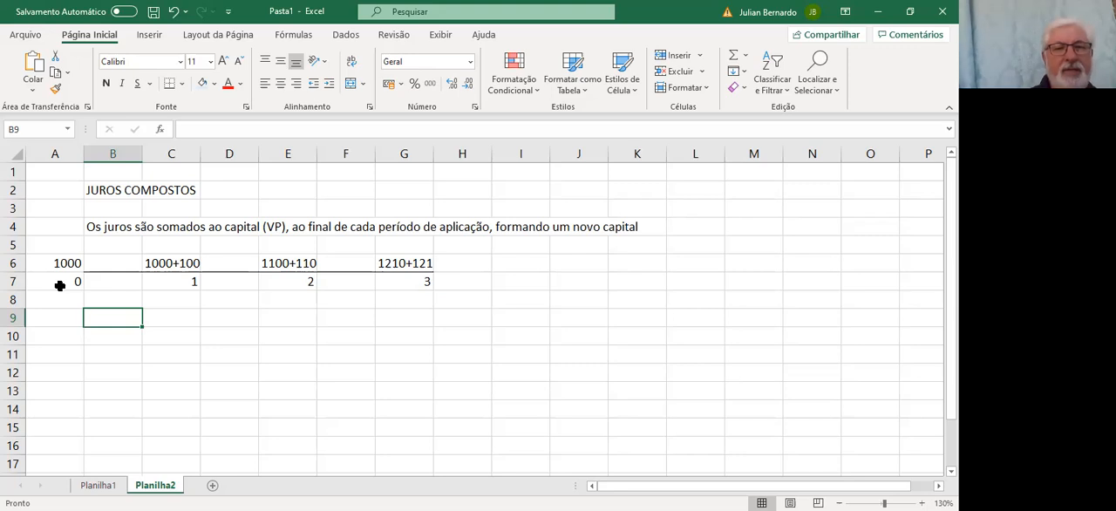
pyautogui.click(97, 485)
pyautogui.press('Up')
pyautogui.press('Up')
pyautogui.press('Up')
pyautogui.press('Up')
pyautogui.press('Up')
pyautogui.press('Up')
pyautogui.press('Up')
pyautogui.press('Up')
pyautogui.press('Up')
pyautogui.press('Up')
pyautogui.press('Up')
pyautogui.press('Up')
pyautogui.press('Up')
pyautogui.press('Up')
pyautogui.press('Up')
pyautogui.press('Up')
pyautogui.press('Up')
pyautogui.press('Up')
pyautogui.press('Up')
pyautogui.press('Up')
pyautogui.press('Down')
pyautogui.press('Down')
pyautogui.press('Left')
pyautogui.hotkey('shift', 'Down')
pyautogui.hotkey('shift', 'Down')
pyautogui.hotkey('shift', 'Down')
pyautogui.hotkey('shift', 'Down')
pyautogui.hotkey('shift', 'Down')
pyautogui.hotkey('shift', 'Right')
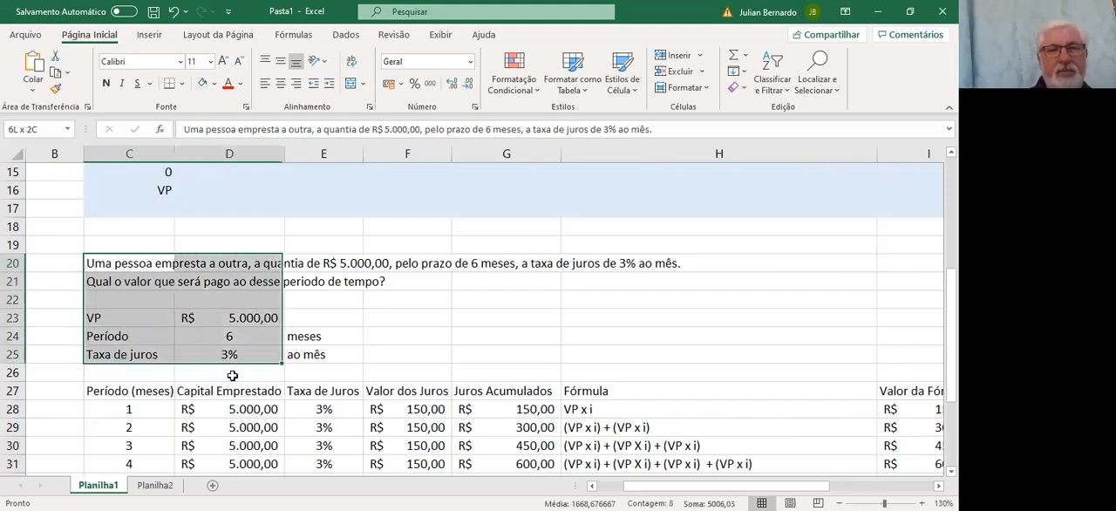
pyautogui.hotkey('shift', 'Right')
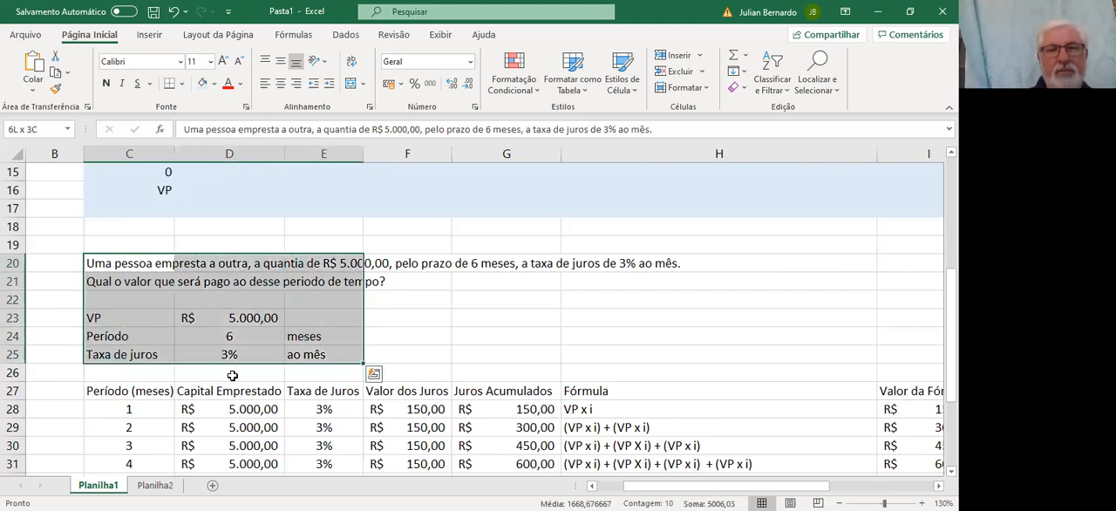
pyautogui.click(55, 73)
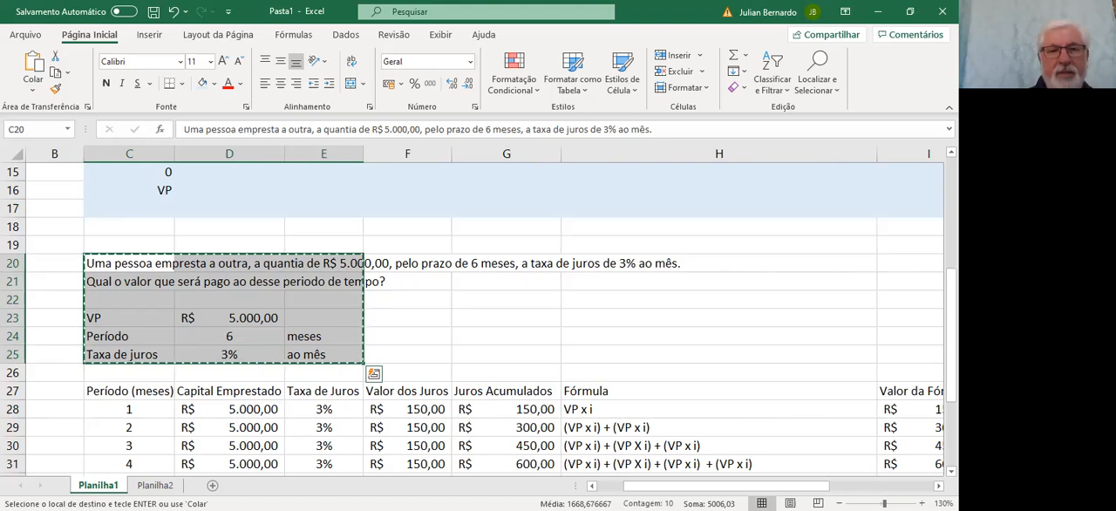
pyautogui.click(155, 485)
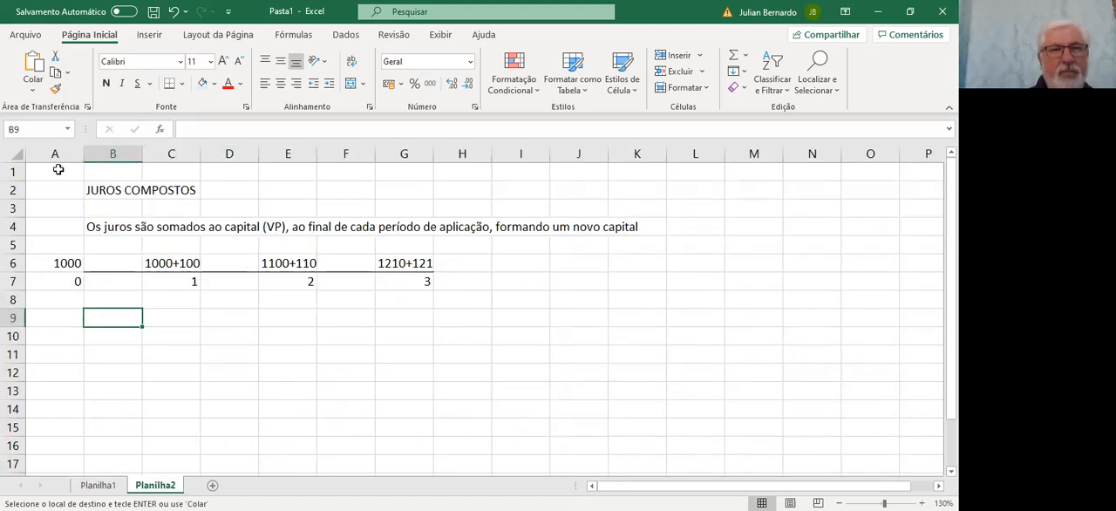
pyautogui.click(34, 64)
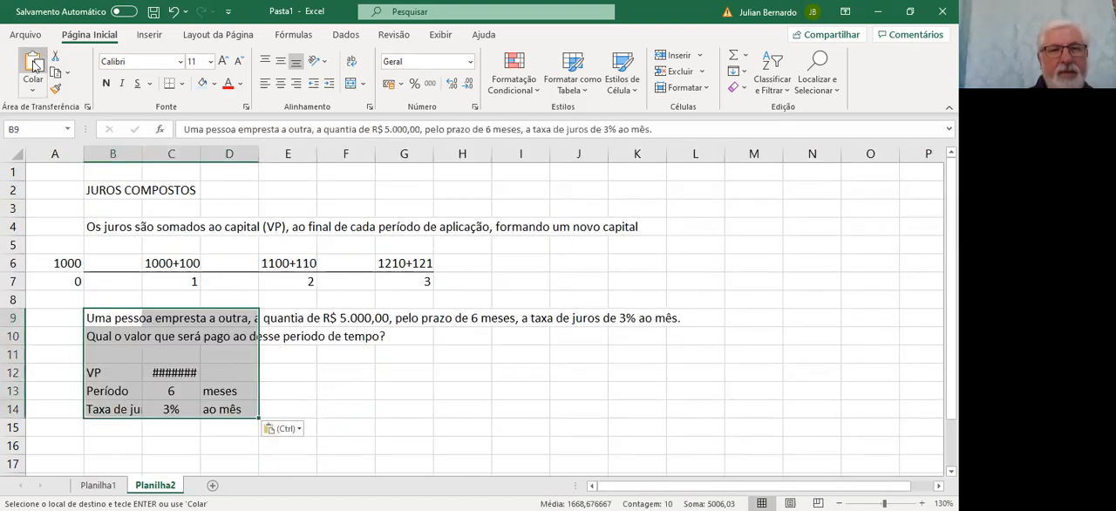
# Widen columns C and B on Planilha2 so the VP amount and the "Taxa de juros" label fit
pyautogui.moveTo(200, 153); pyautogui.dragTo(226, 154)
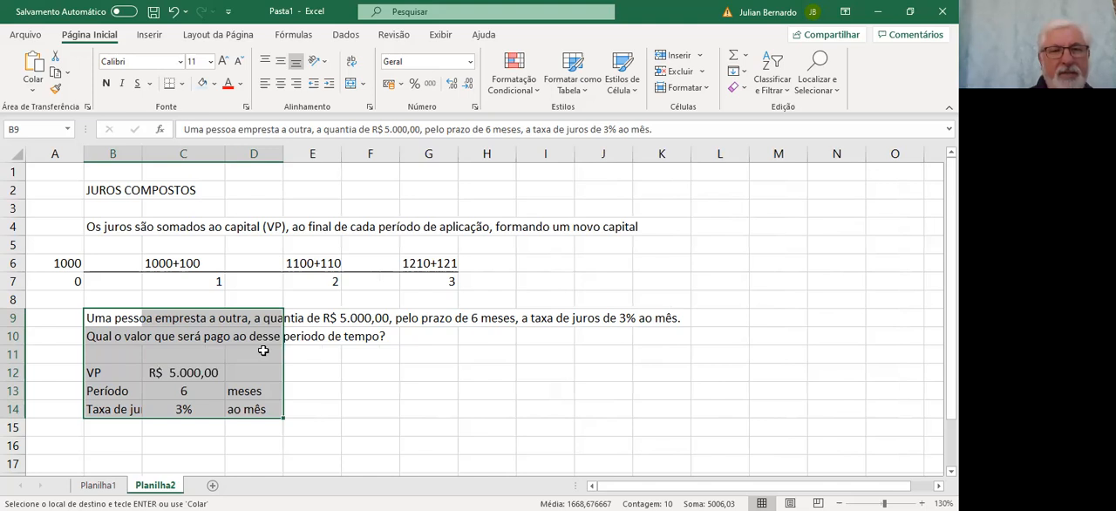
pyautogui.click(333, 418)
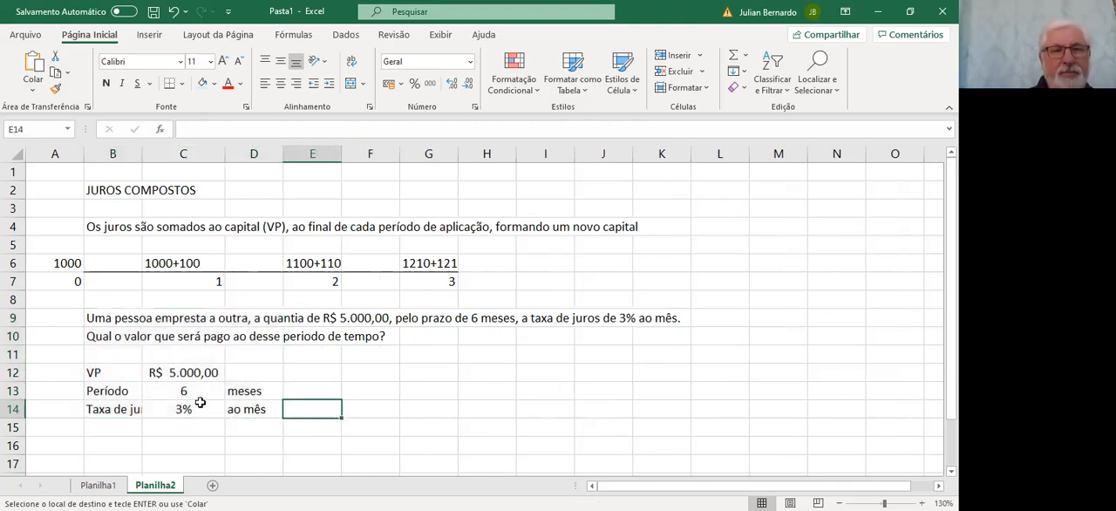
pyautogui.click(89, 438)
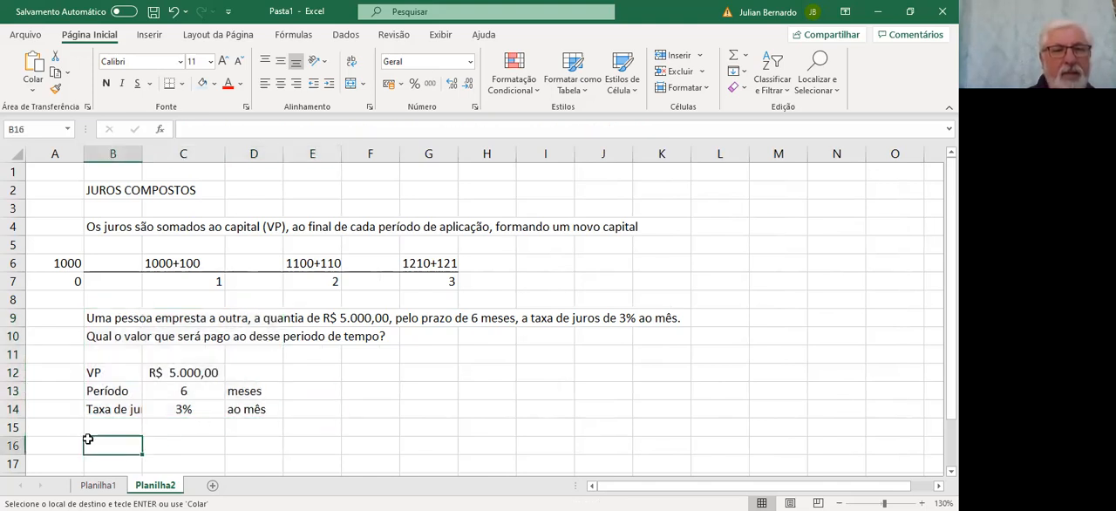
pyautogui.click(145, 167)
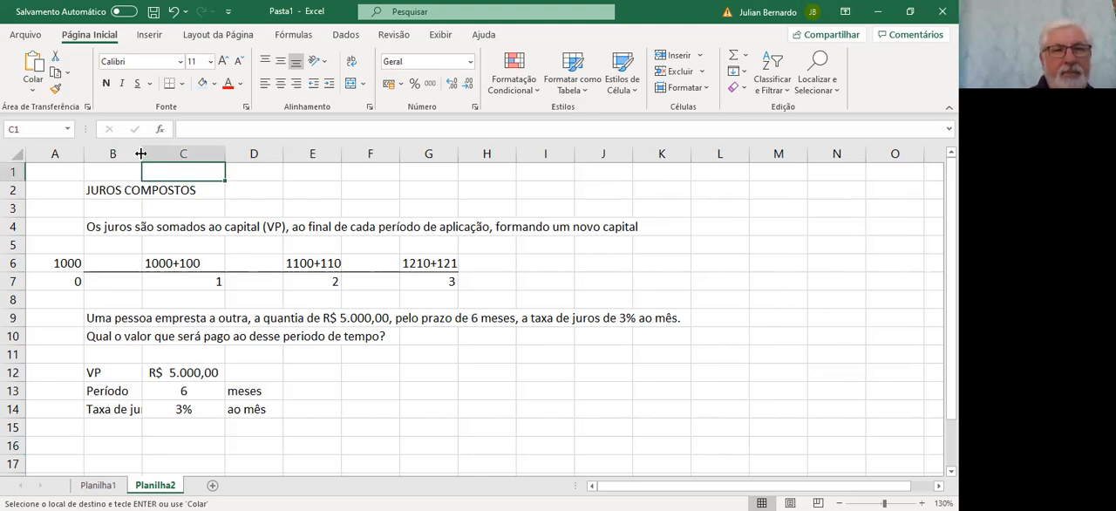
pyautogui.moveTo(154, 154); pyautogui.dragTo(158, 154)
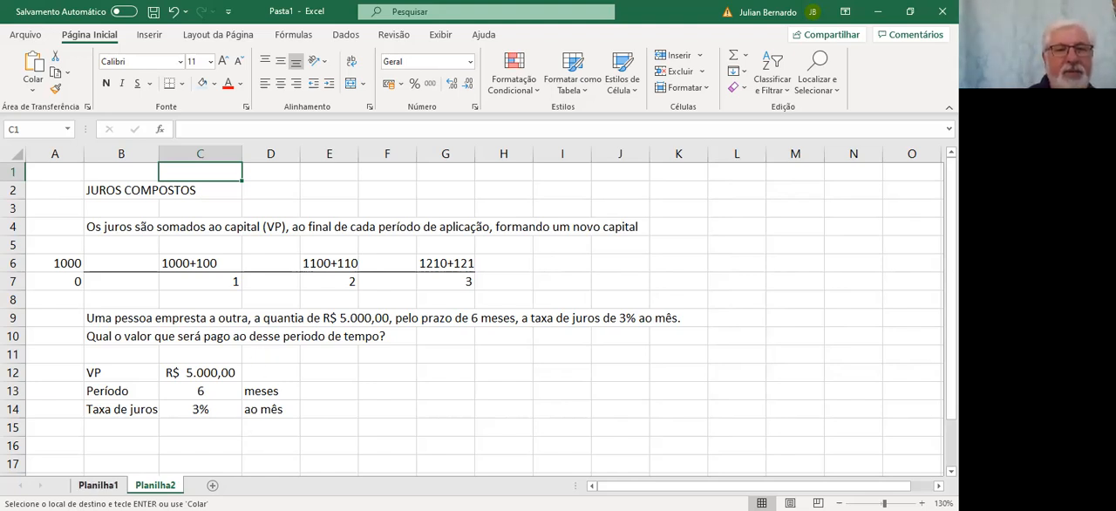
# Copy the table header row C27:I27 from Planilha1 into Planilha2, starting at B16
pyautogui.click(98, 484)
pyautogui.moveTo(129, 390); pyautogui.dragTo(926, 391)
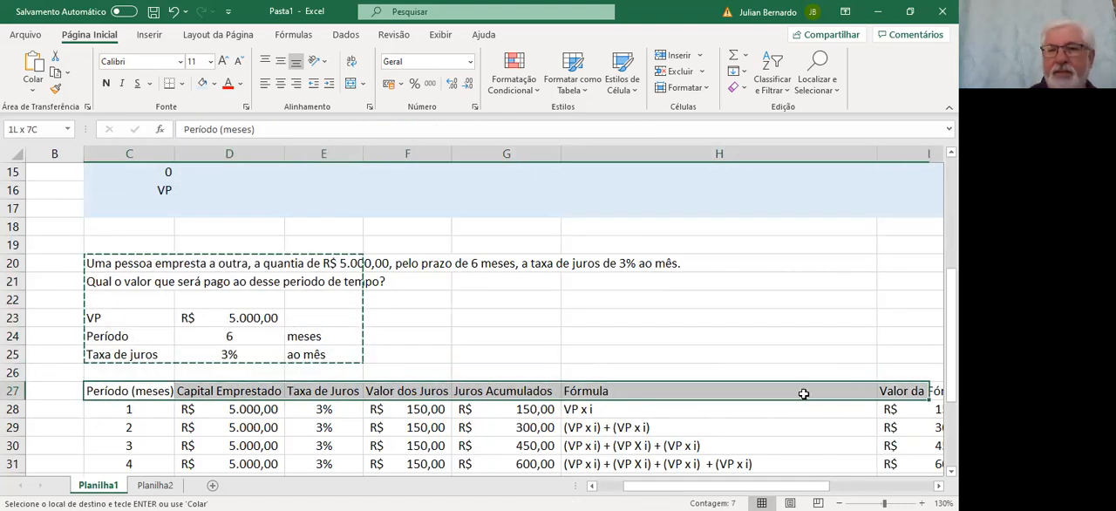
pyautogui.moveTo(803, 394); pyautogui.dragTo(714, 392)
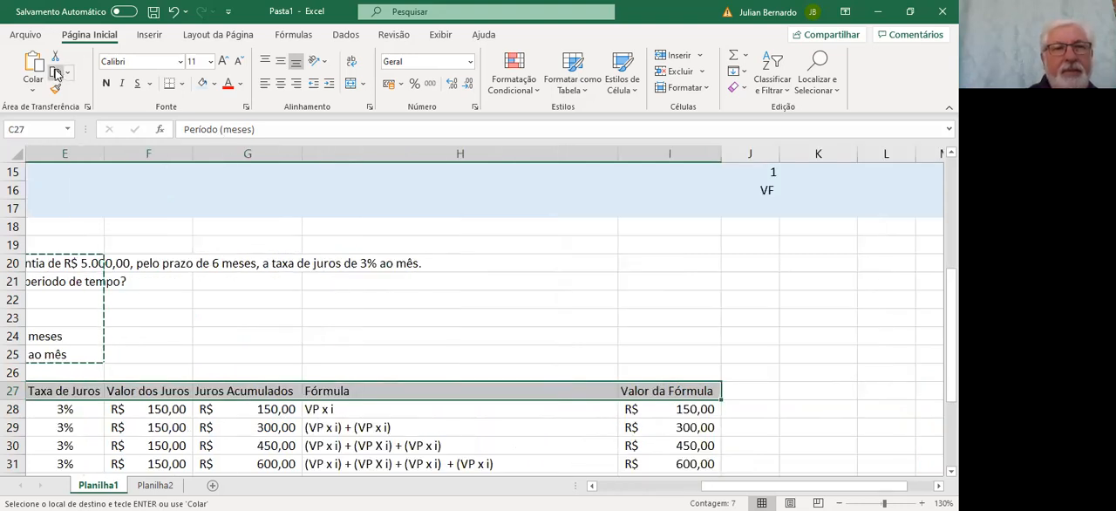
pyautogui.click(55, 75)
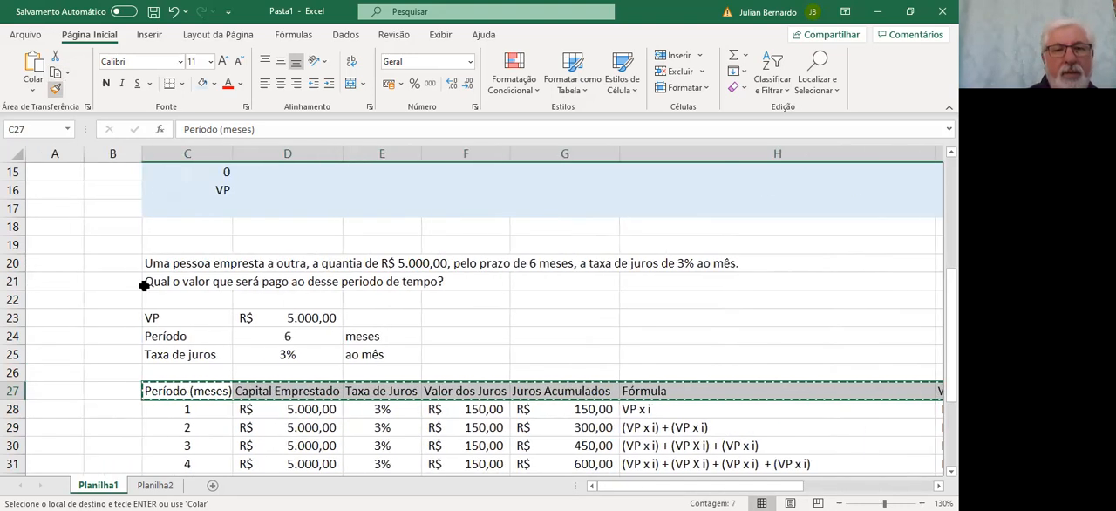
pyautogui.click(155, 485)
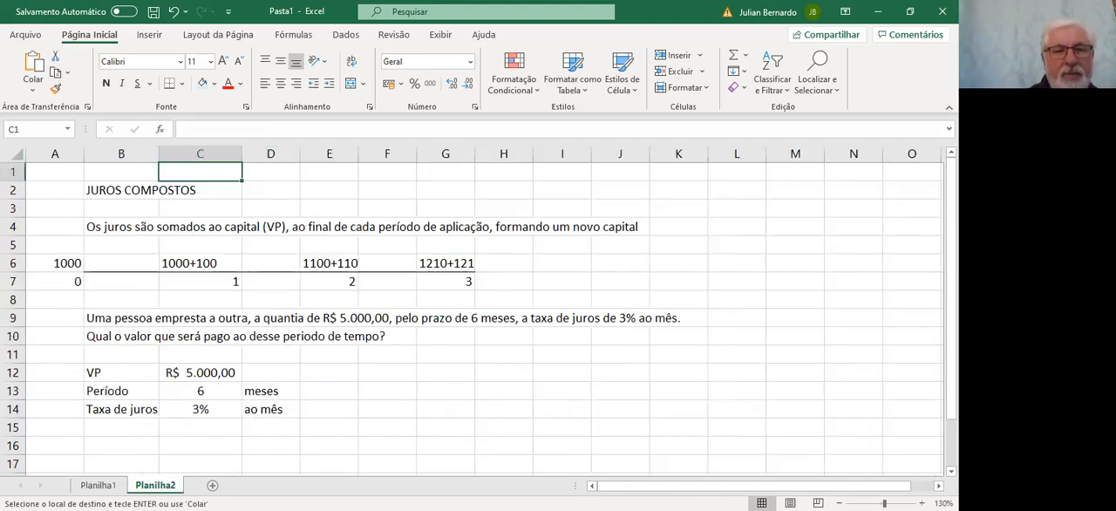
pyautogui.click(126, 443)
pyautogui.click(33, 65)
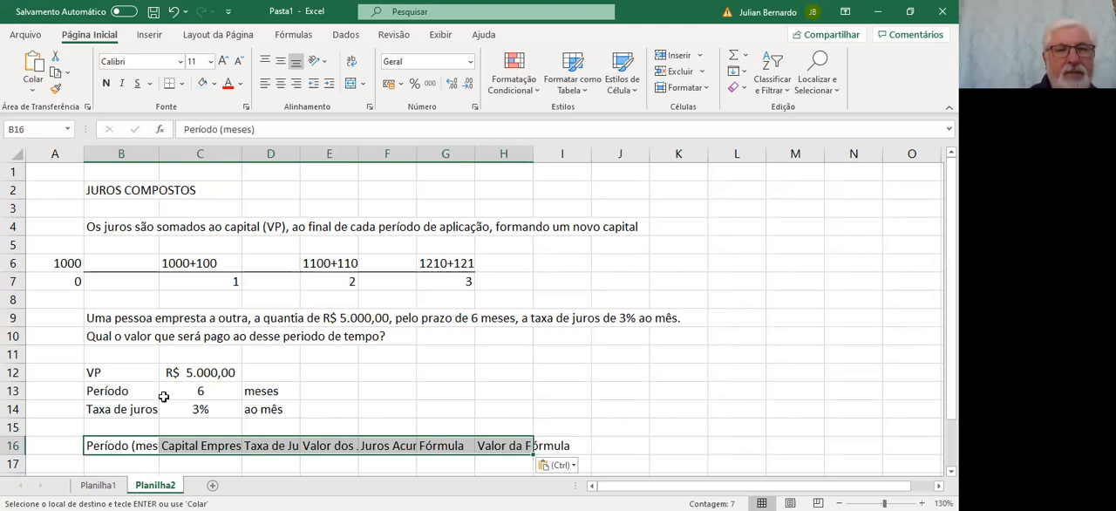
# Widen columns B to F and column H to fit the table headings in row 16
pyautogui.moveTo(157, 152); pyautogui.dragTo(178, 156)
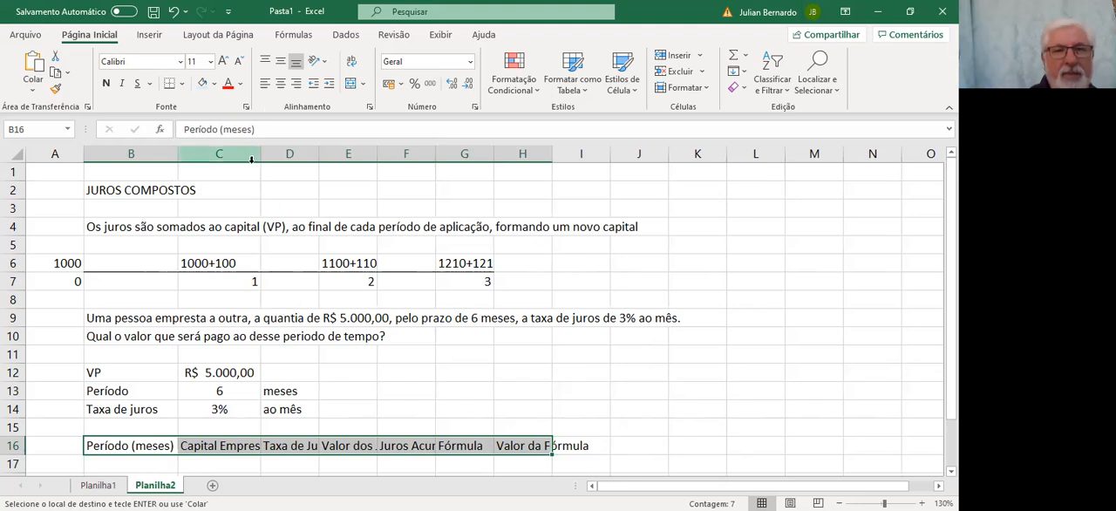
pyautogui.moveTo(276, 156); pyautogui.dragTo(293, 157)
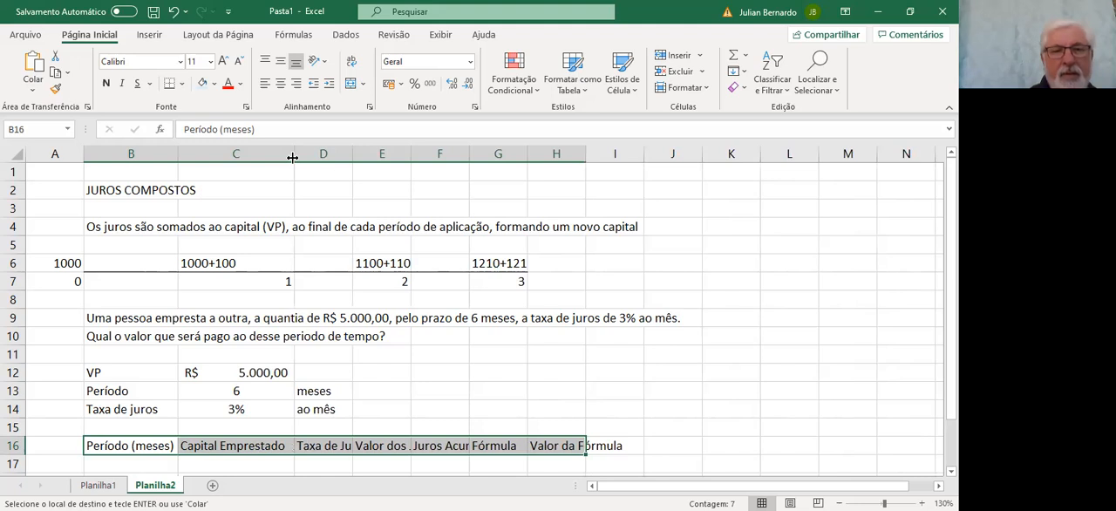
pyautogui.doubleClick(353, 155)
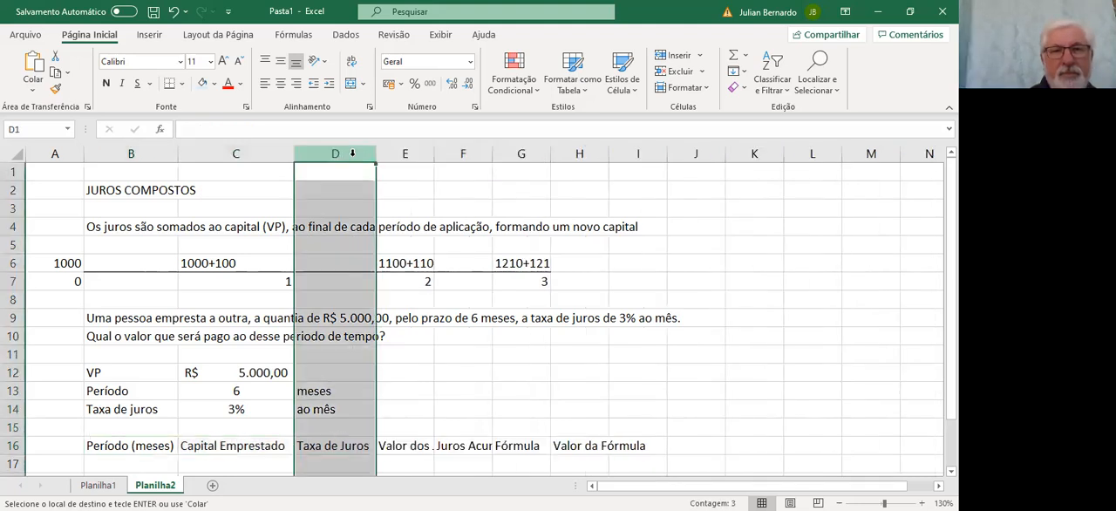
pyautogui.doubleClick(433, 156)
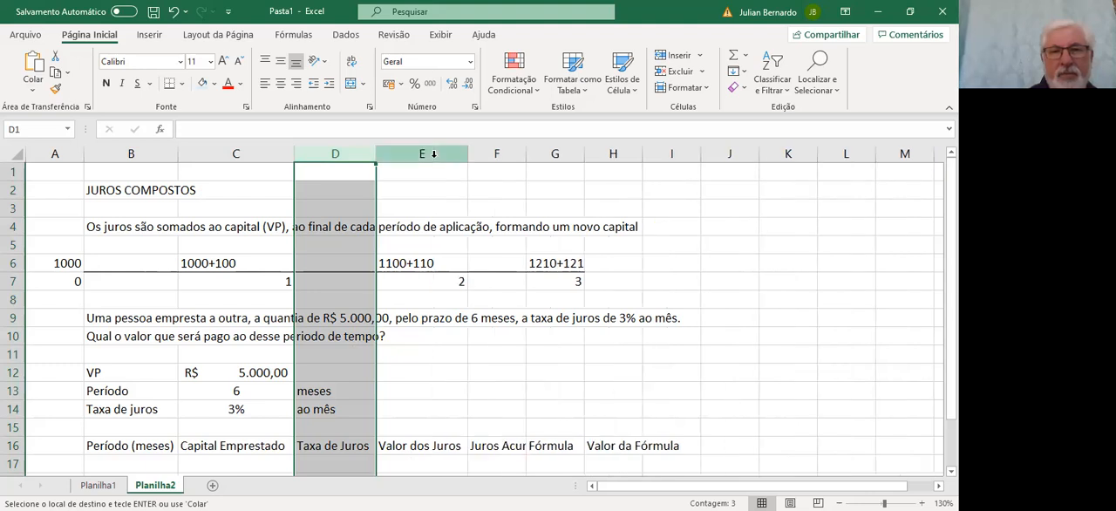
pyautogui.doubleClick(526, 154)
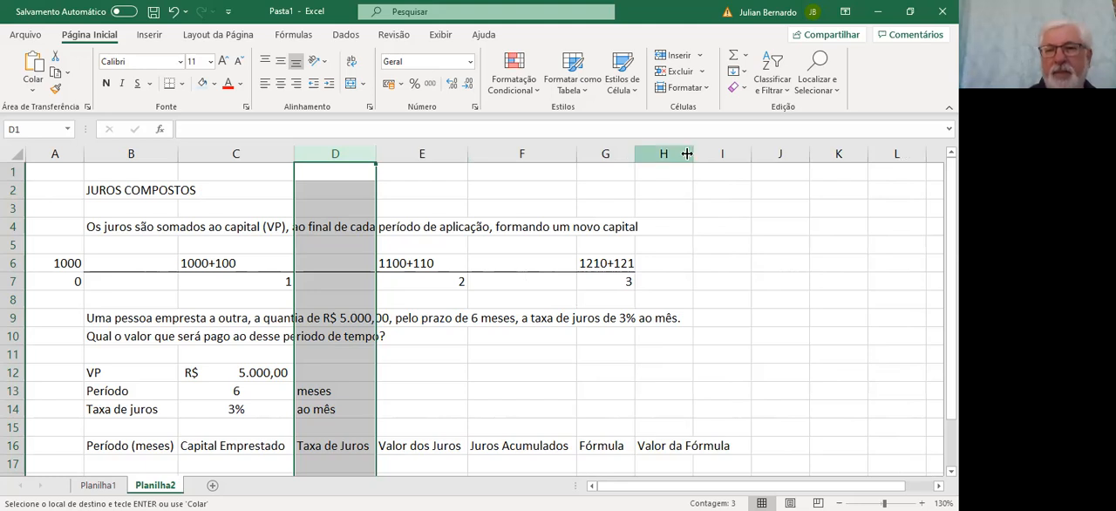
pyautogui.doubleClick(695, 154)
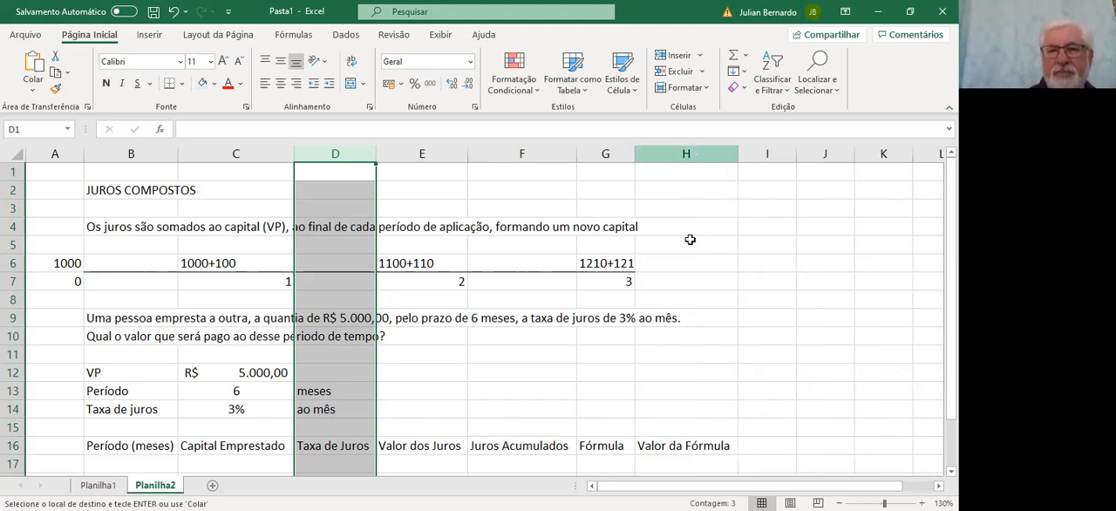
# Number the periods 1 to 6 in B17:B22, under Período (meses)
pyautogui.press('Down')
pyautogui.press('Down')
pyautogui.press('Down')
pyautogui.press('Down')
pyautogui.press('Down')
pyautogui.press('Down')
pyautogui.press('Down')
pyautogui.press('Down')
pyautogui.press('Down')
pyautogui.press('Down')
pyautogui.press('Down')
pyautogui.press('Down')
pyautogui.press('Down')
pyautogui.press('Down')
pyautogui.press('Down')
pyautogui.press('Down')
pyautogui.press('Down')
pyautogui.press('Down')
pyautogui.press('Down')
pyautogui.press('Down')
pyautogui.press('Down')
pyautogui.press('Down')
pyautogui.press('Down')
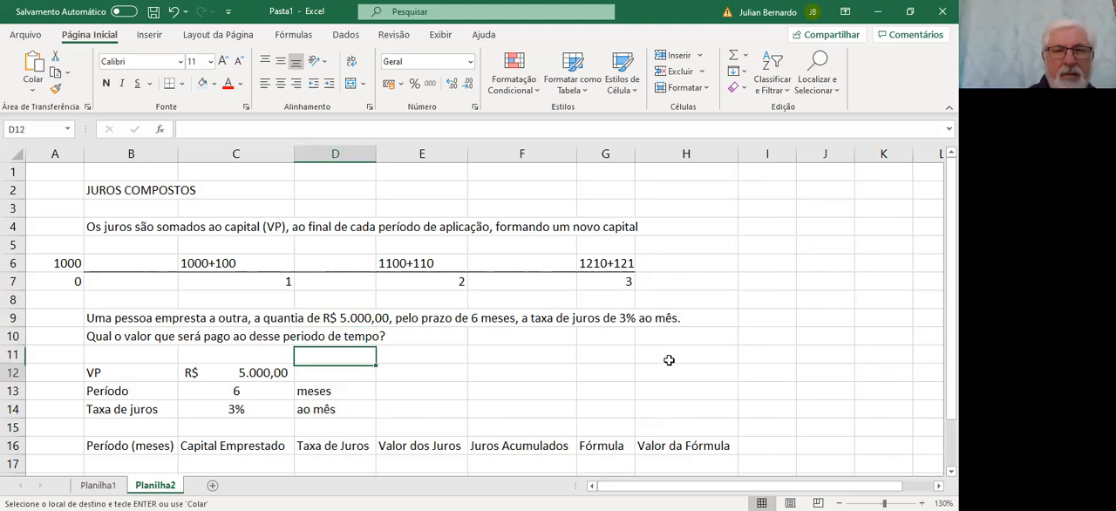
pyautogui.press('Up')
pyautogui.press('Up')
pyautogui.press('Up')
pyautogui.press('Up')
pyautogui.press('Up')
pyautogui.press('Up')
pyautogui.press('Up')
pyautogui.press('Up')
pyautogui.press('Up')
pyautogui.press('Up')
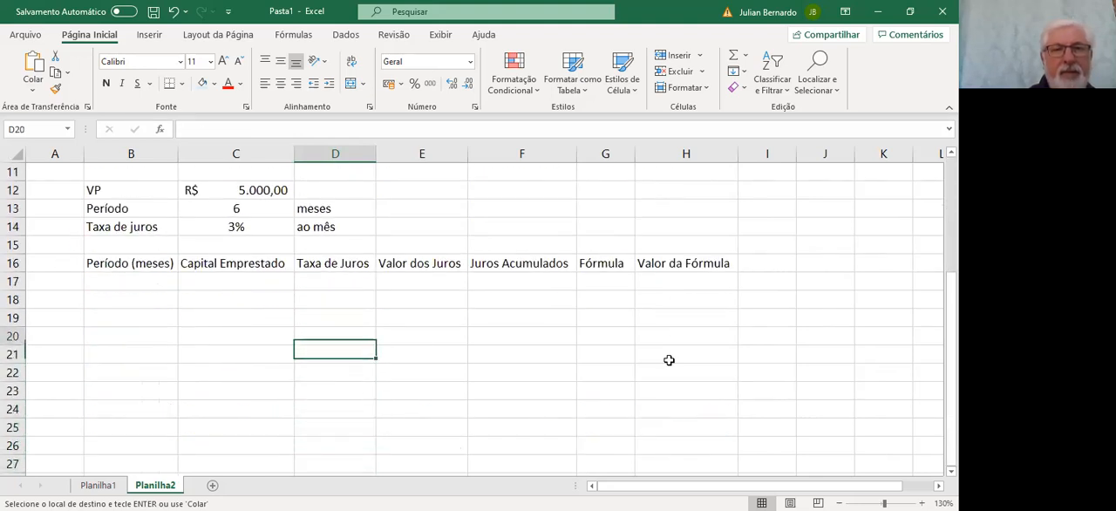
pyautogui.press('Left')
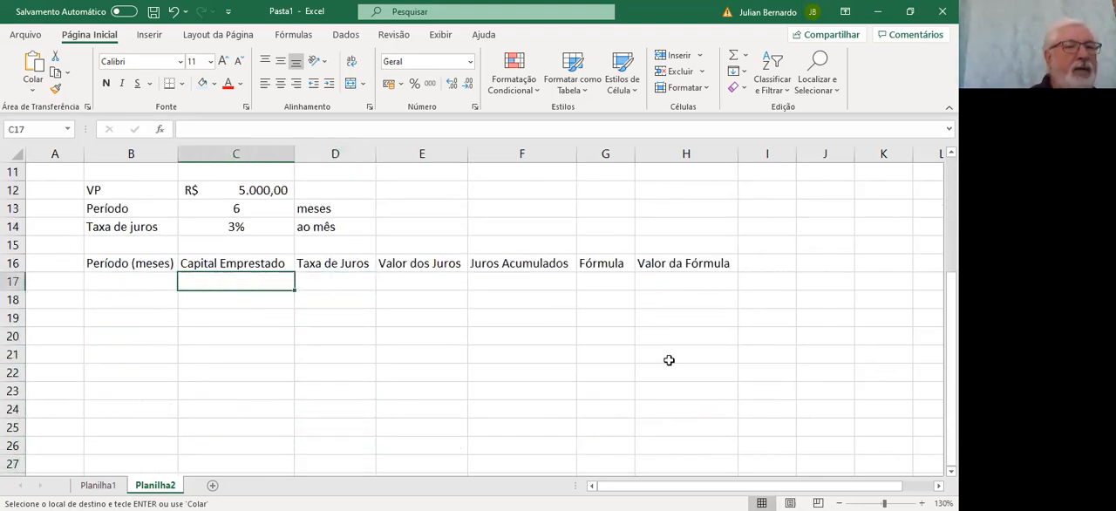
pyautogui.press('Left')
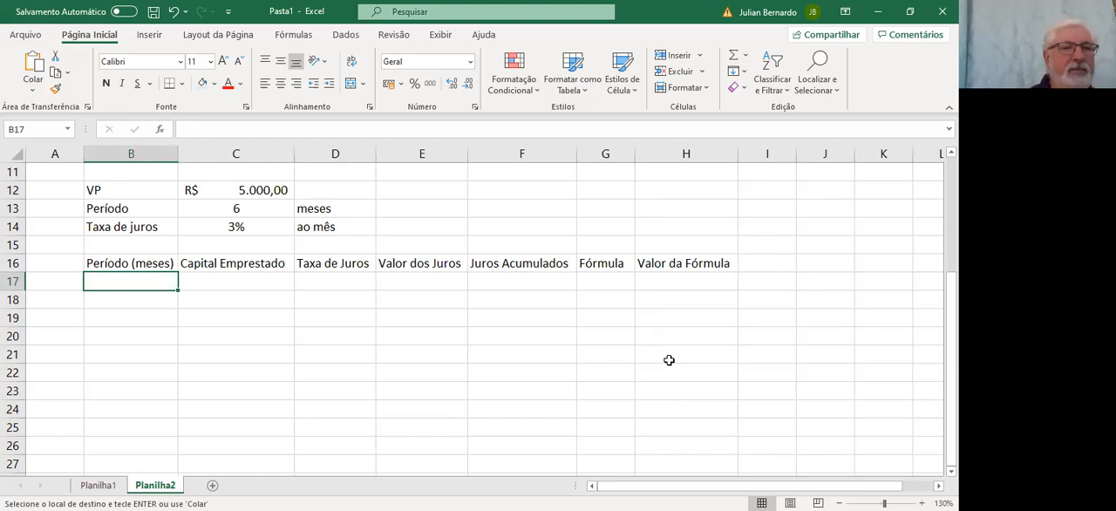
pyautogui.write('1')
pyautogui.press('Return')
pyautogui.write('2')
pyautogui.press('Return')
pyautogui.write('3')
pyautogui.press('Return')
pyautogui.write('4')
pyautogui.press('Return')
pyautogui.write('5')
pyautogui.press('Return')
pyautogui.write('6')
pyautogui.press('Return')
# Center the period numbers in B17:B22
pyautogui.press('Up')
pyautogui.press('Up')
pyautogui.press('Up')
pyautogui.press('Up')
pyautogui.press('Up')
pyautogui.press('Up')
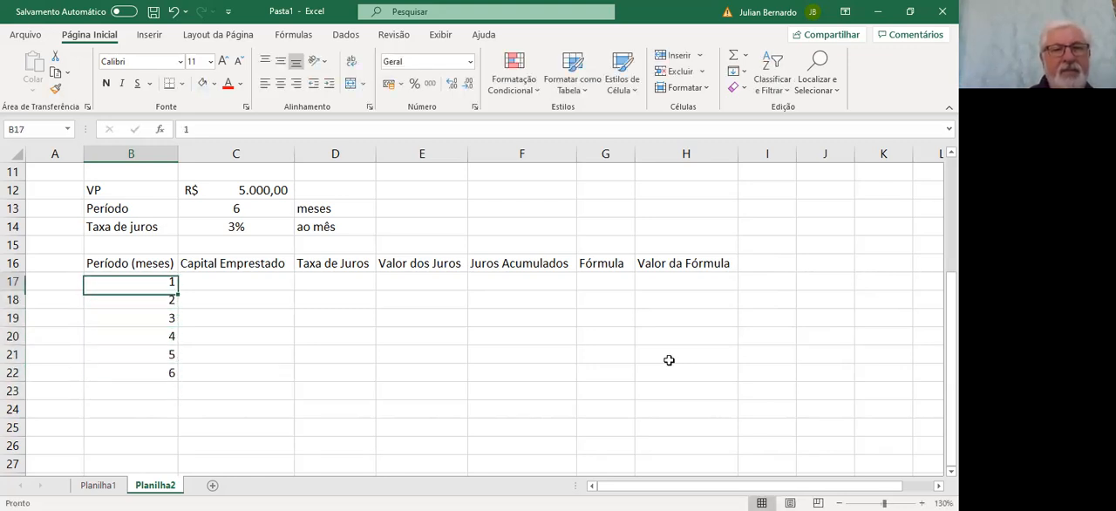
pyautogui.hotkey('shift', 'Down')
pyautogui.hotkey('shift', 'Down')
pyautogui.hotkey('shift', 'Down')
pyautogui.hotkey('shift', 'Down')
pyautogui.hotkey('shift', 'Down')
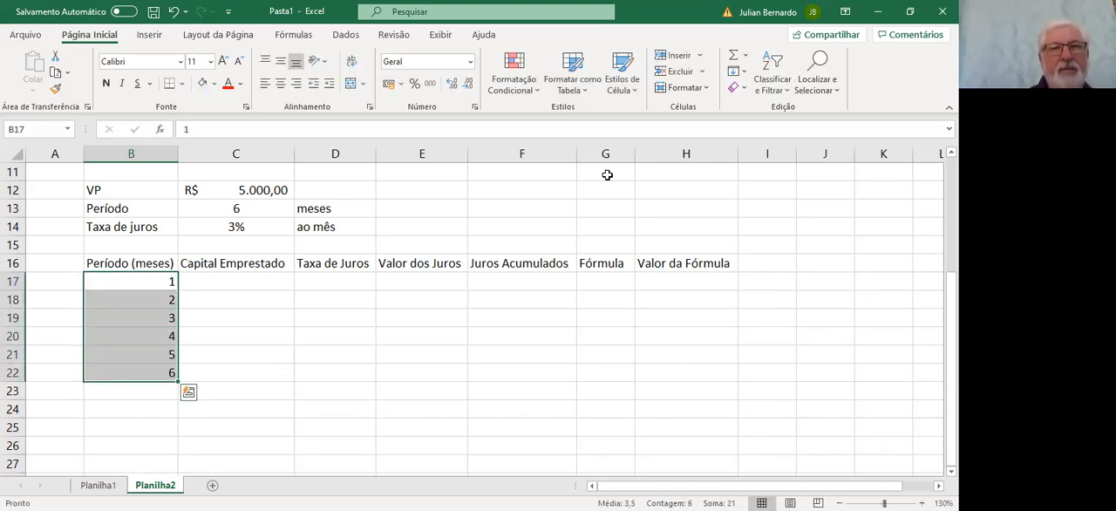
pyautogui.click(281, 82)
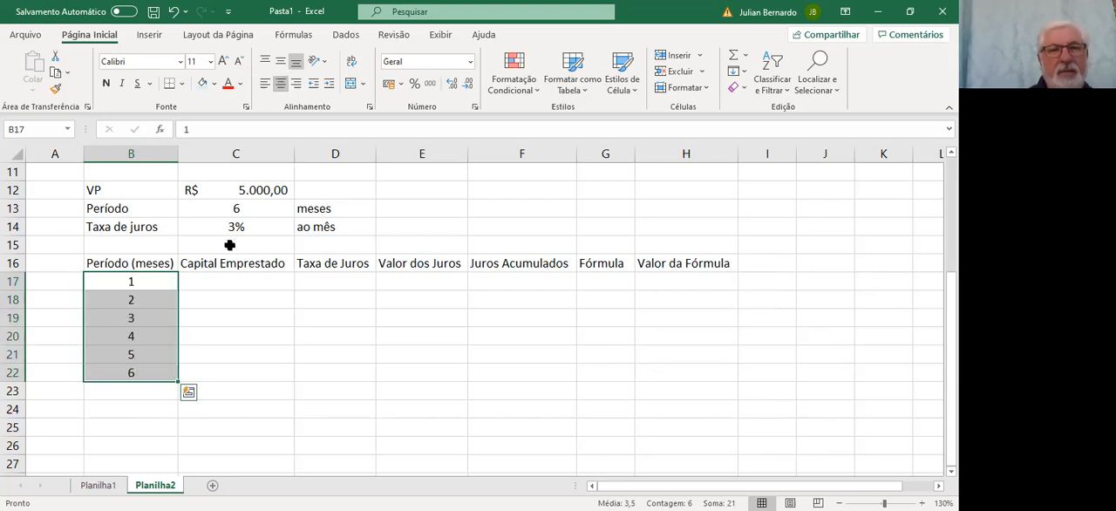
# Enter =C12 in C17 to bring the VP into the first period's Capital Emprestado
pyautogui.click(224, 281)
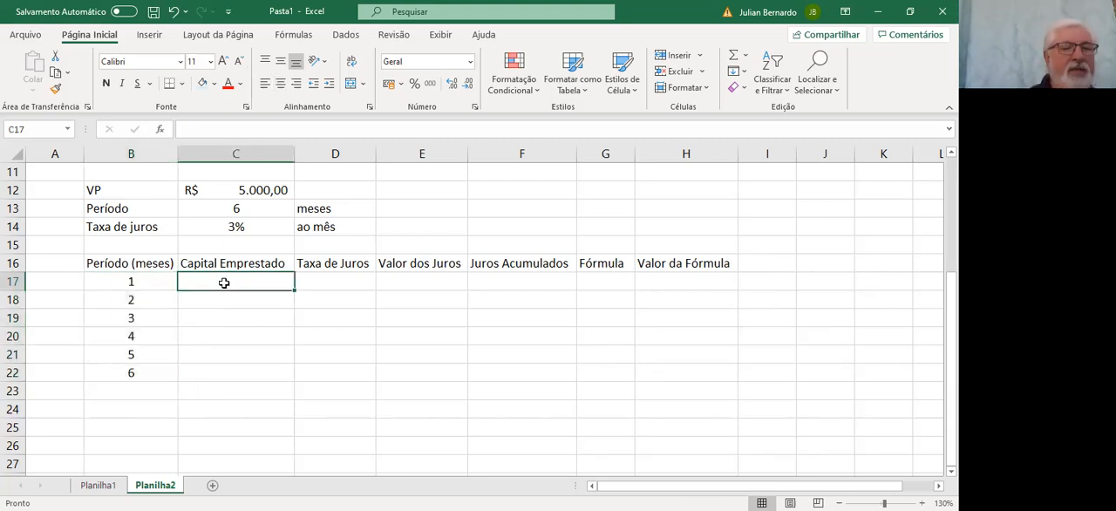
pyautogui.write('=')
pyautogui.press('Up')
pyautogui.press('Up')
pyautogui.press('Up')
pyautogui.press('Up')
pyautogui.press('Up')
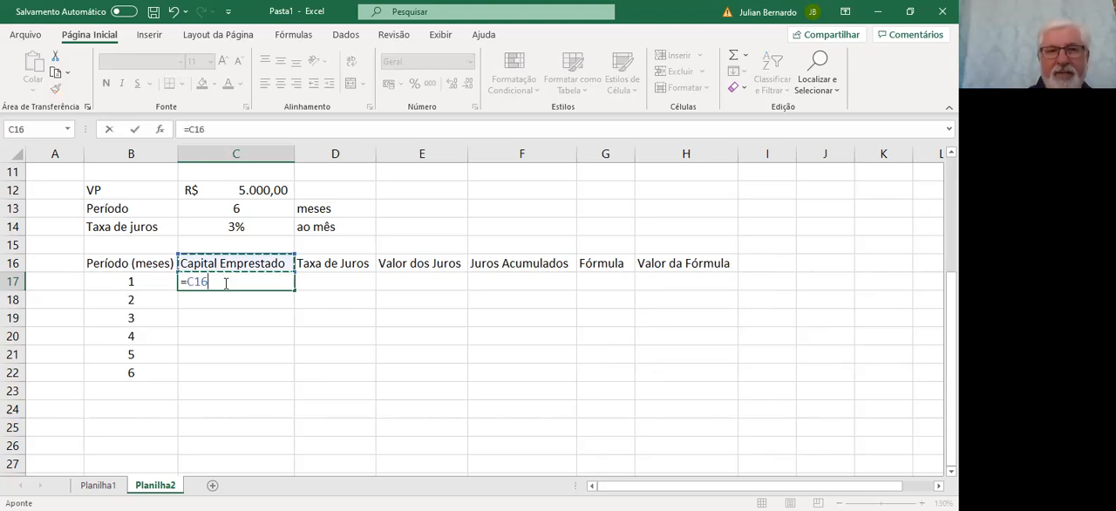
pyautogui.press('Return')
pyautogui.press('Up')
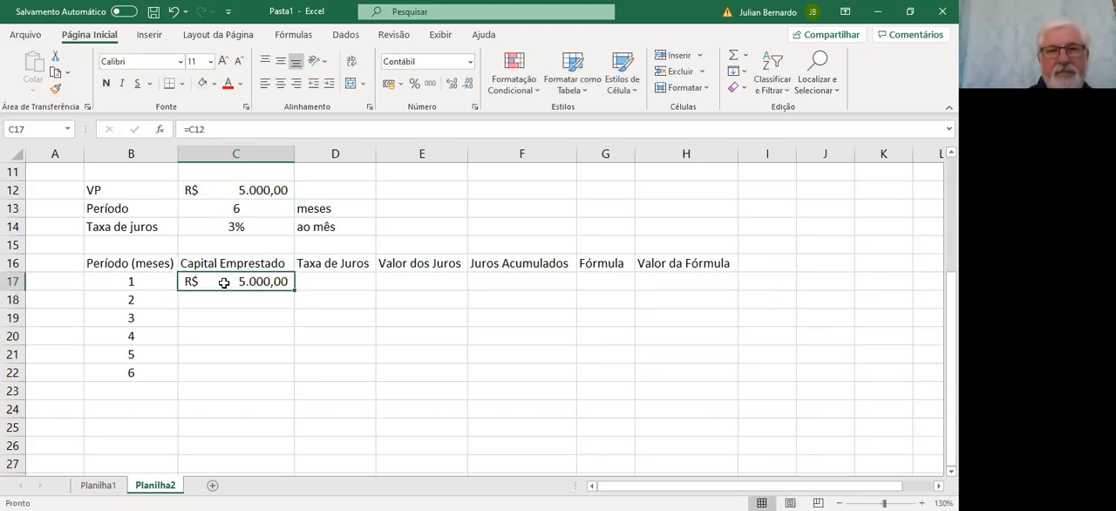
pyautogui.press('Right')
pyautogui.write('3')
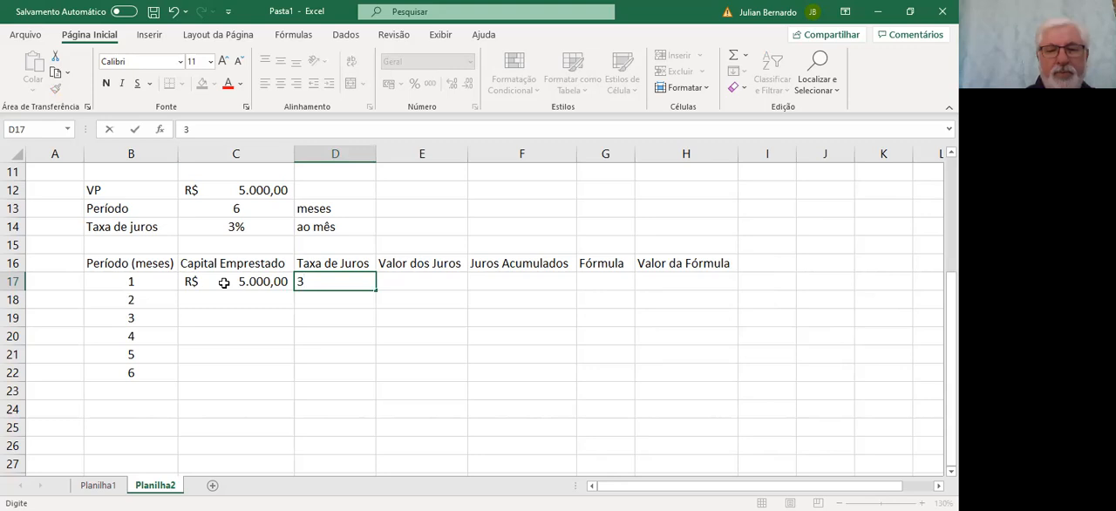
pyautogui.press('Up')
pyautogui.press('Up')
pyautogui.press('Up')
pyautogui.press('Up')
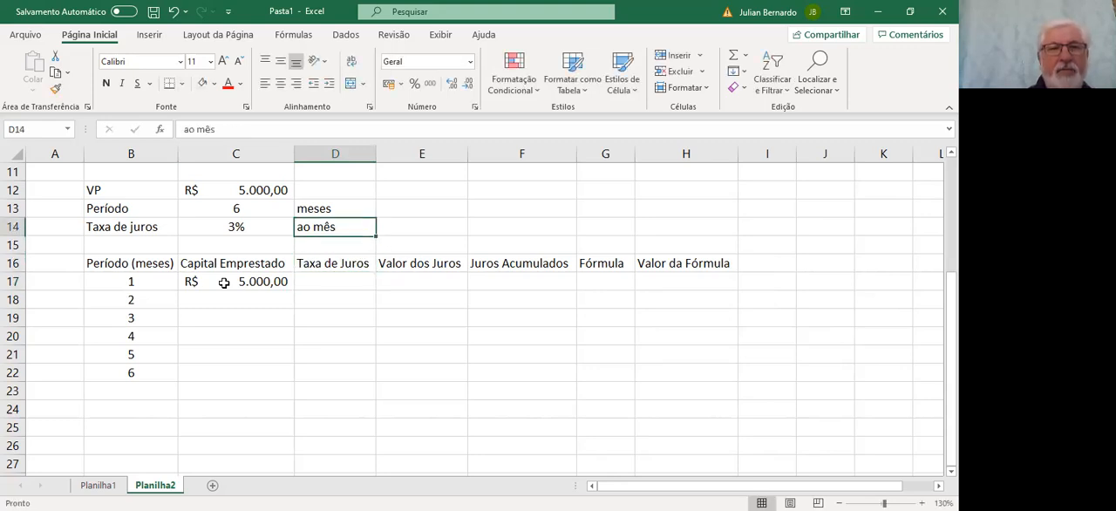
pyautogui.press('Down')
pyautogui.press('Left')
pyautogui.press('Down')
pyautogui.press('Down')
pyautogui.press('Down')
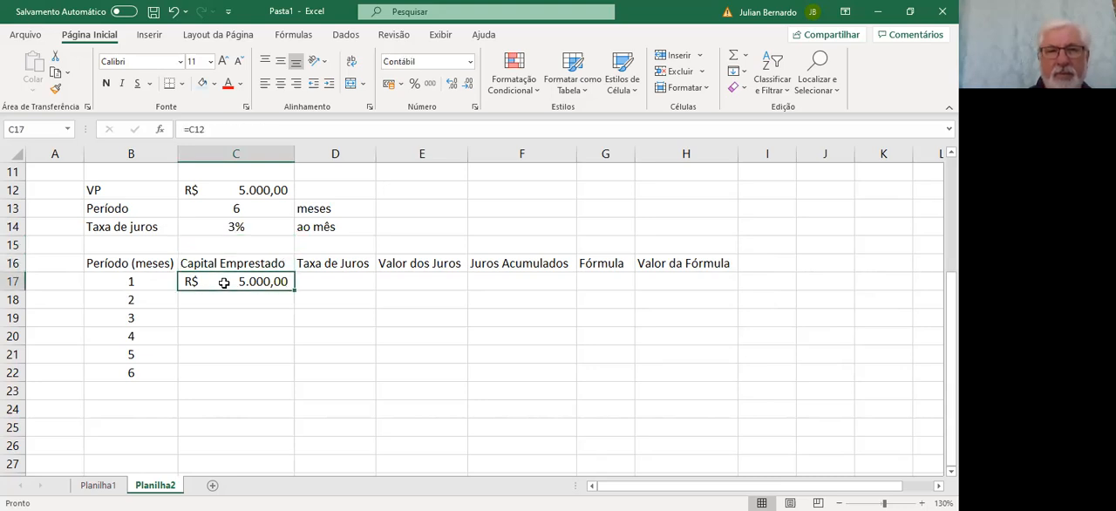
# Enter =C14 in D17 as the first period's Taxa de Juros and center the cell
pyautogui.press('Right')
pyautogui.write('=')
pyautogui.press('Up')
pyautogui.press('Up')
pyautogui.press('Up')
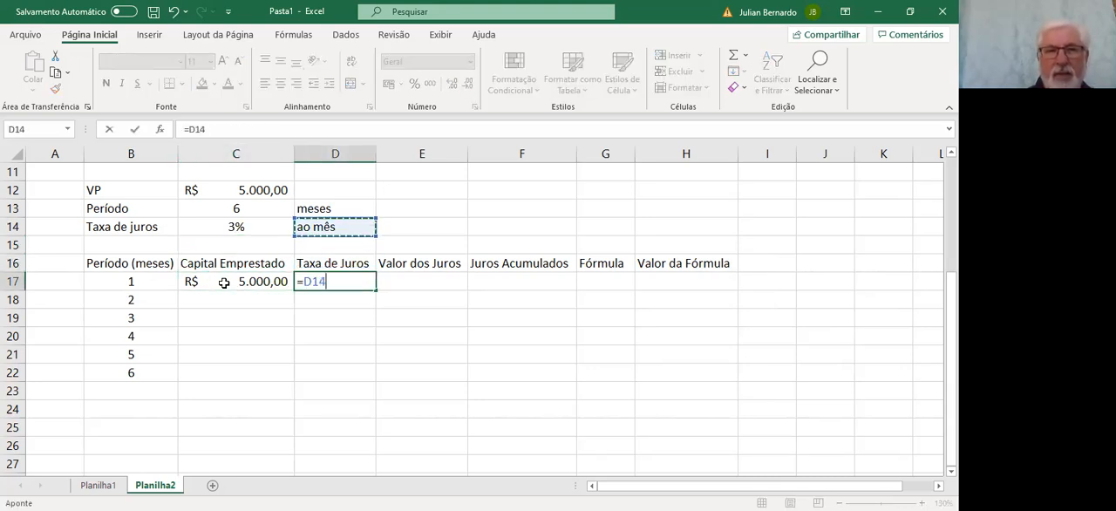
pyautogui.press('Left')
pyautogui.press('Return')
pyautogui.press('Up')
pyautogui.click(280, 83)
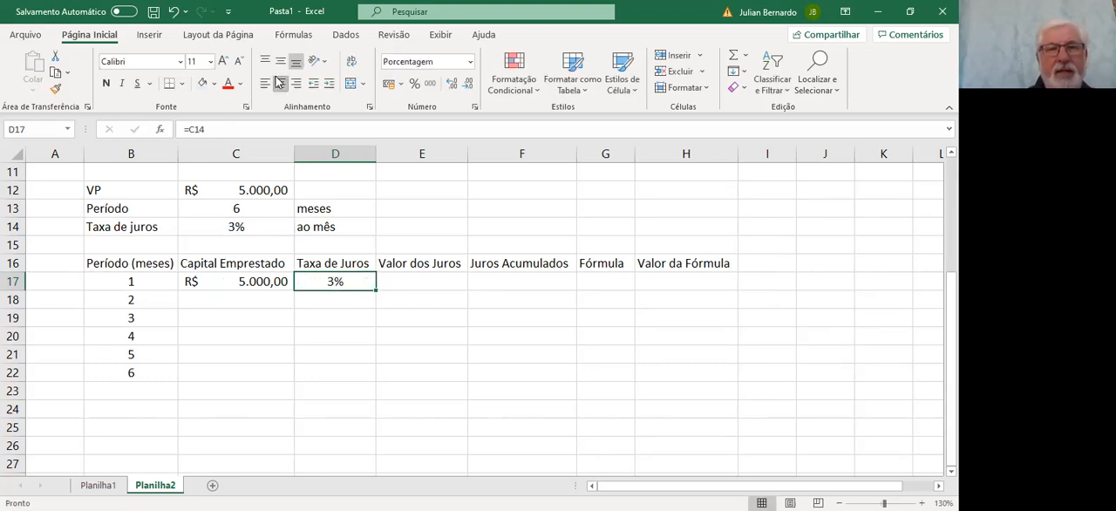
# Calculate the first period's Valor dos Juros in E17 with =C17*D17
pyautogui.click(418, 280)
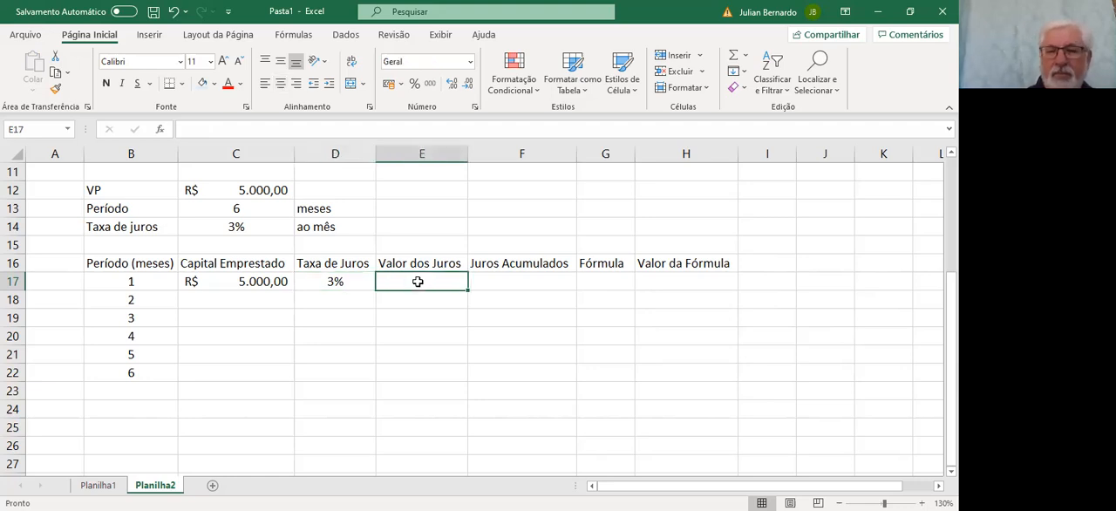
pyautogui.write('=')
pyautogui.press('Left')
pyautogui.press('Left')
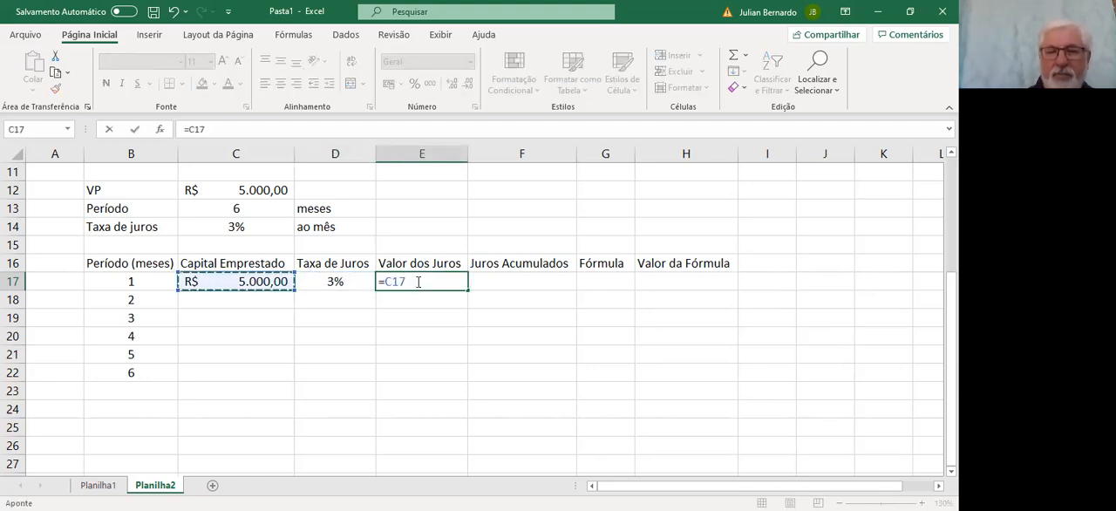
pyautogui.write('*')
pyautogui.press('Left')
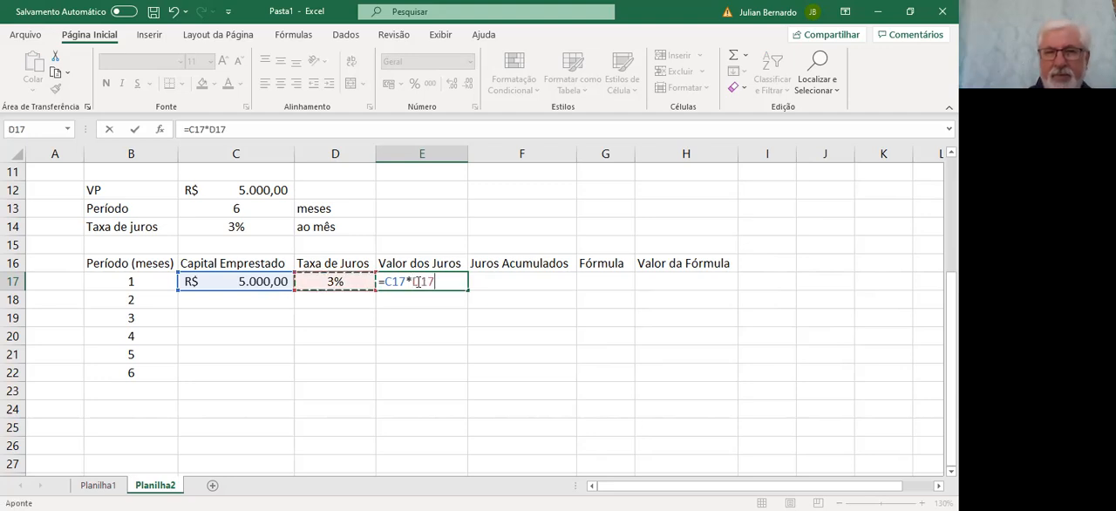
pyautogui.press('Return')
pyautogui.press('Up')
pyautogui.press('Up')
pyautogui.press('Down')
pyautogui.press('Right')
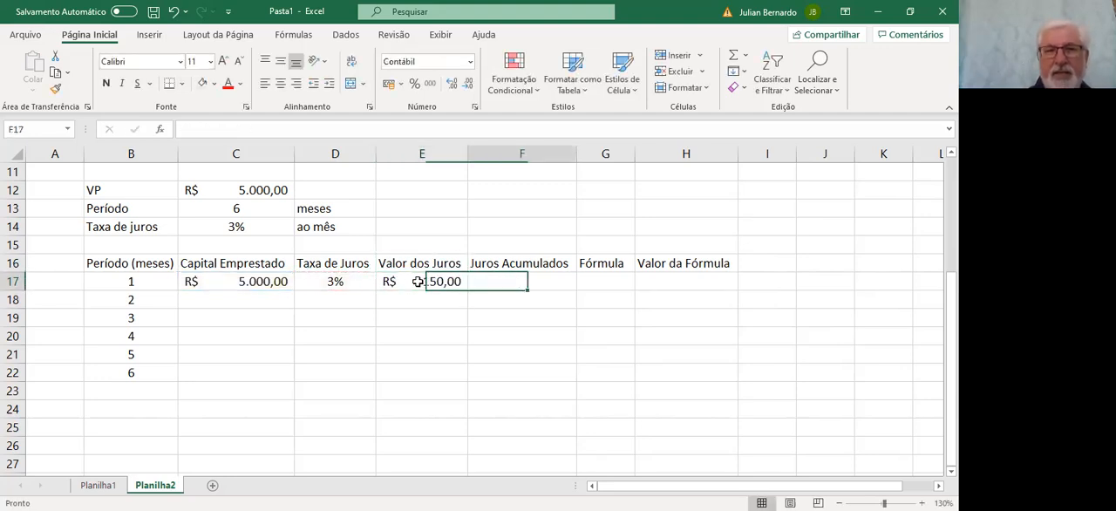
# Enter =E17 in F17 as the first period's Juros Acumulados
pyautogui.write('=')
pyautogui.press('Left')
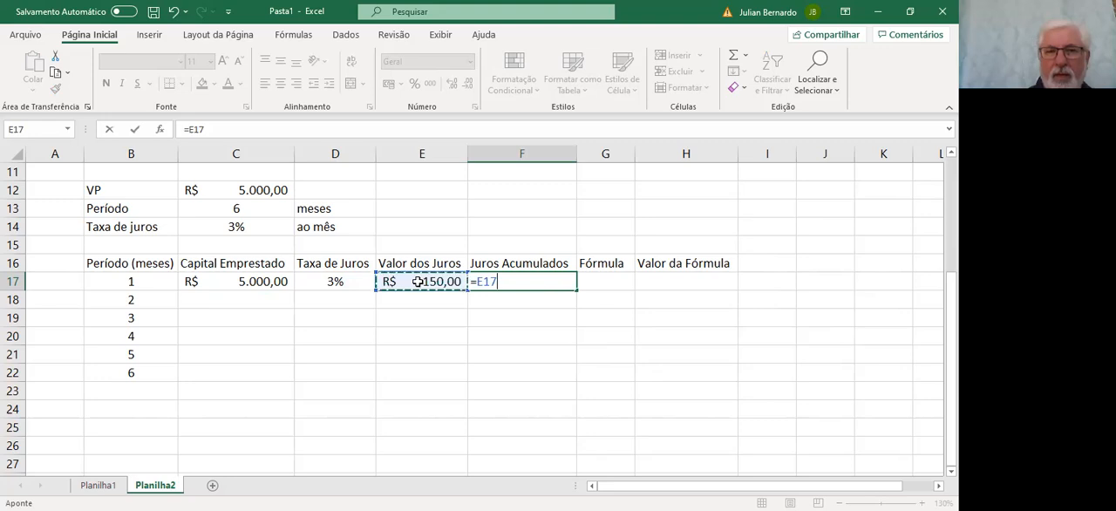
pyautogui.press('Return')
pyautogui.press('Up')
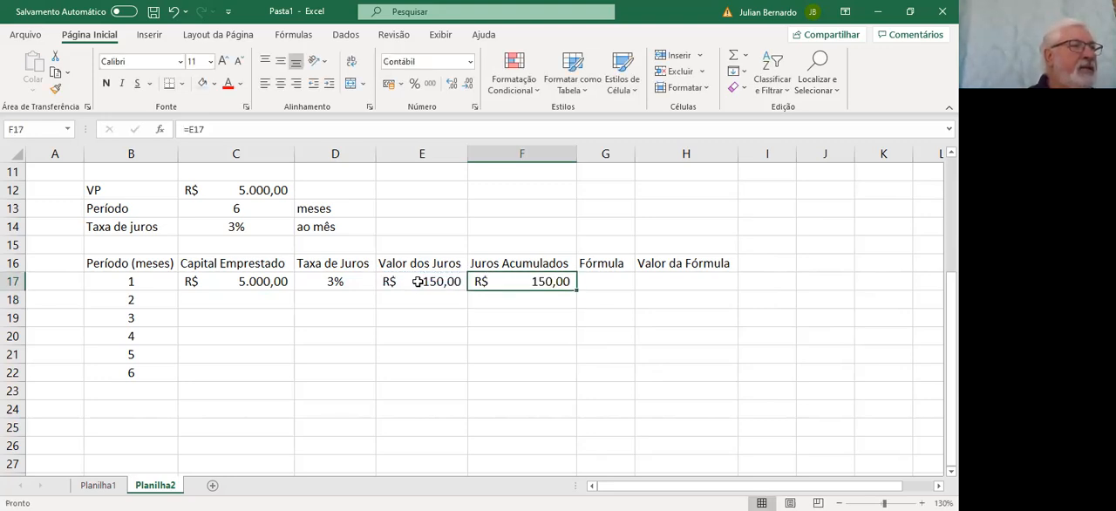
# Enter the text "VP x (1 + i)" in G17 under Fórmula and widen column G slightly to fit it
pyautogui.press('Right')
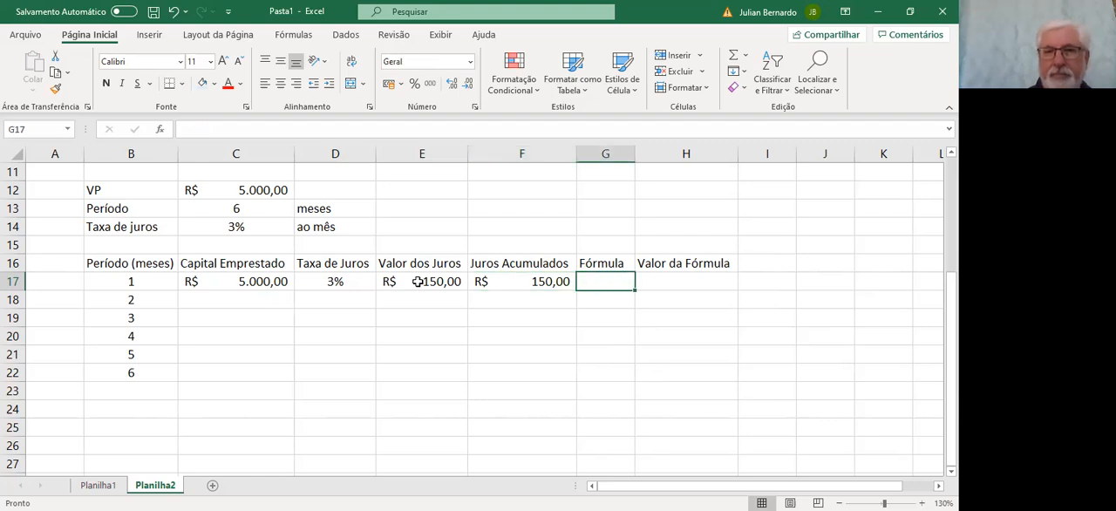
pyautogui.write('VP')
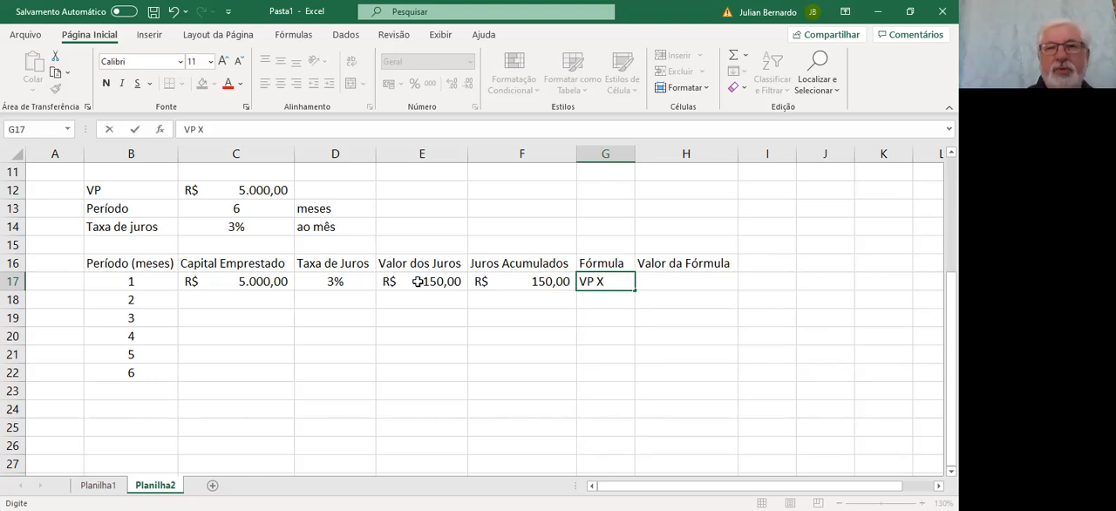
pyautogui.write('x (')
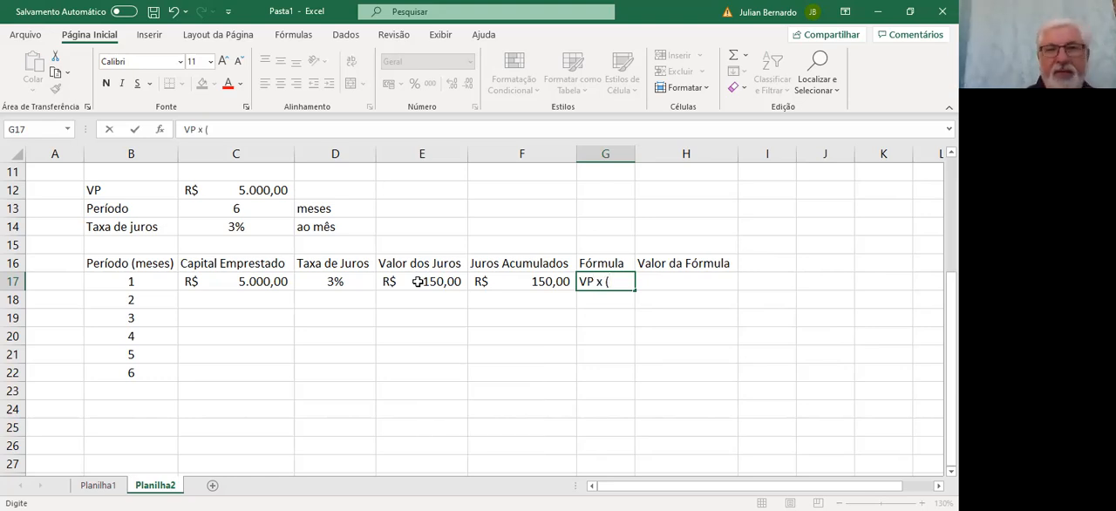
pyautogui.write('1')
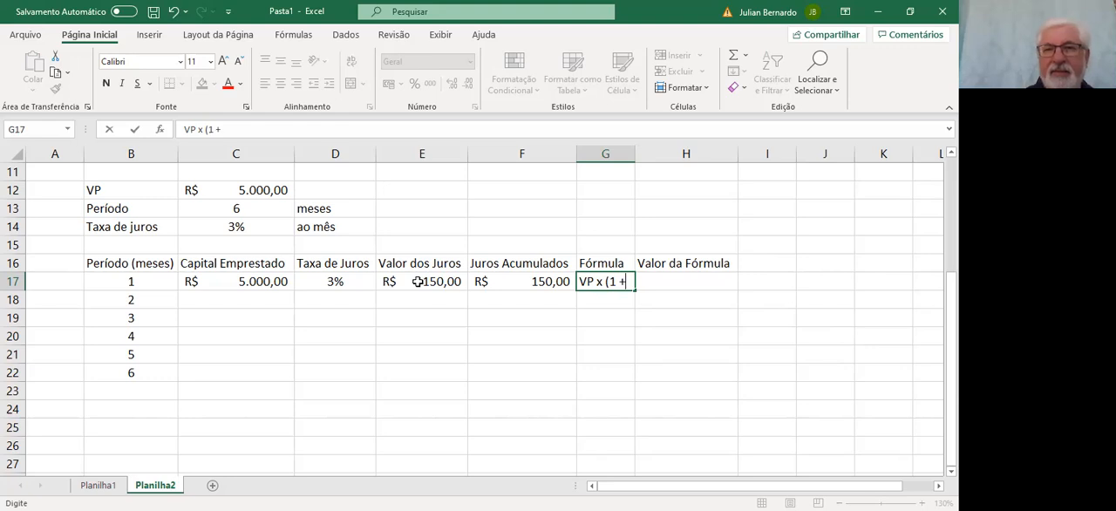
pyautogui.write(' + i)')
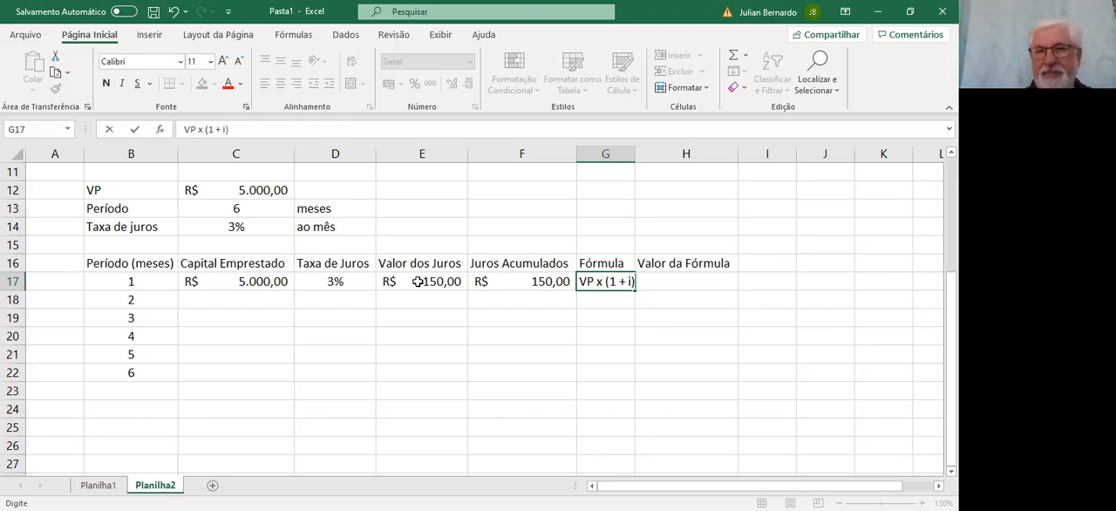
pyautogui.press('Return')
pyautogui.press('Up')
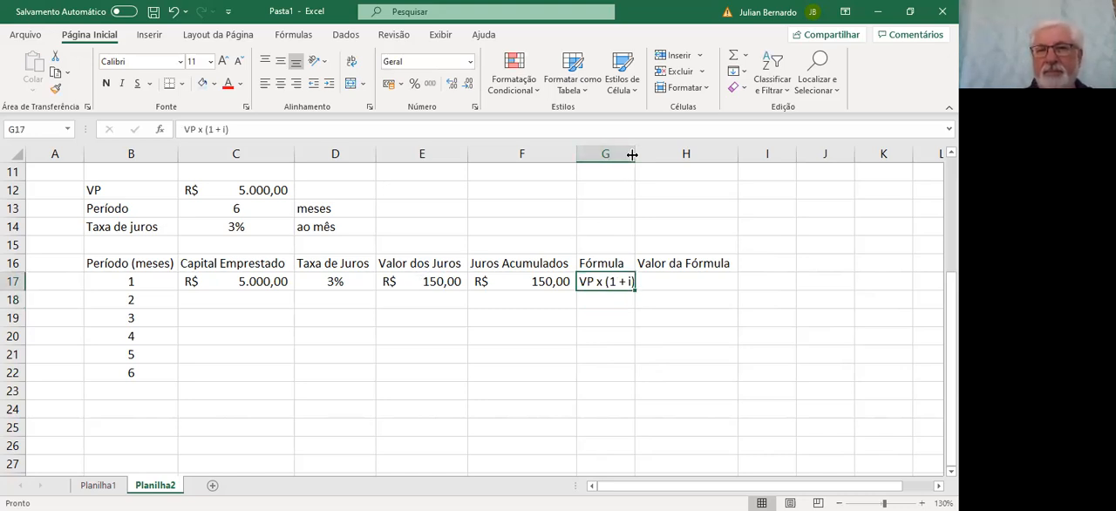
pyautogui.moveTo(632, 154); pyautogui.dragTo(641, 154)
pyautogui.click(673, 283)
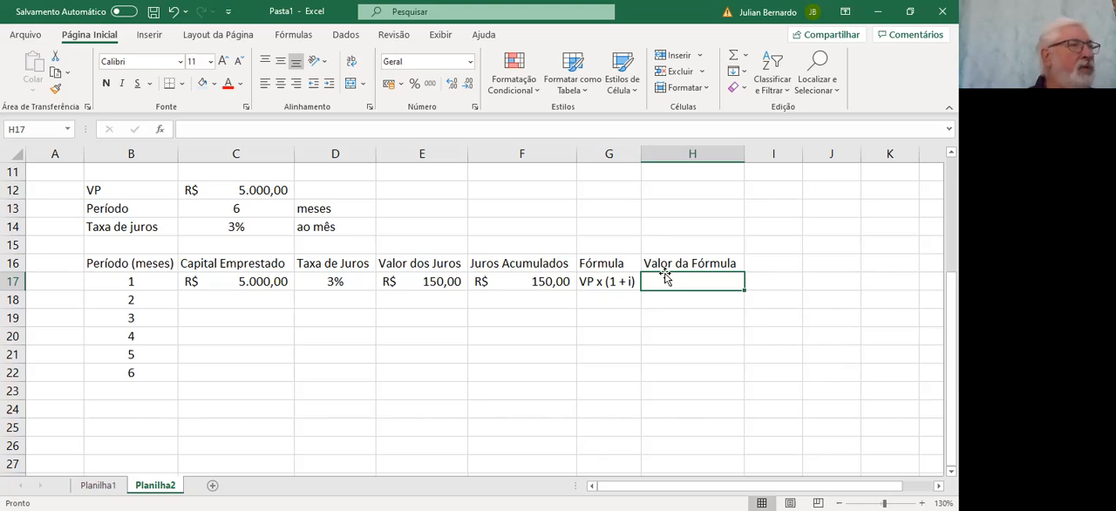
# Insert a blank column before the Fórmula column
pyautogui.click(601, 153)
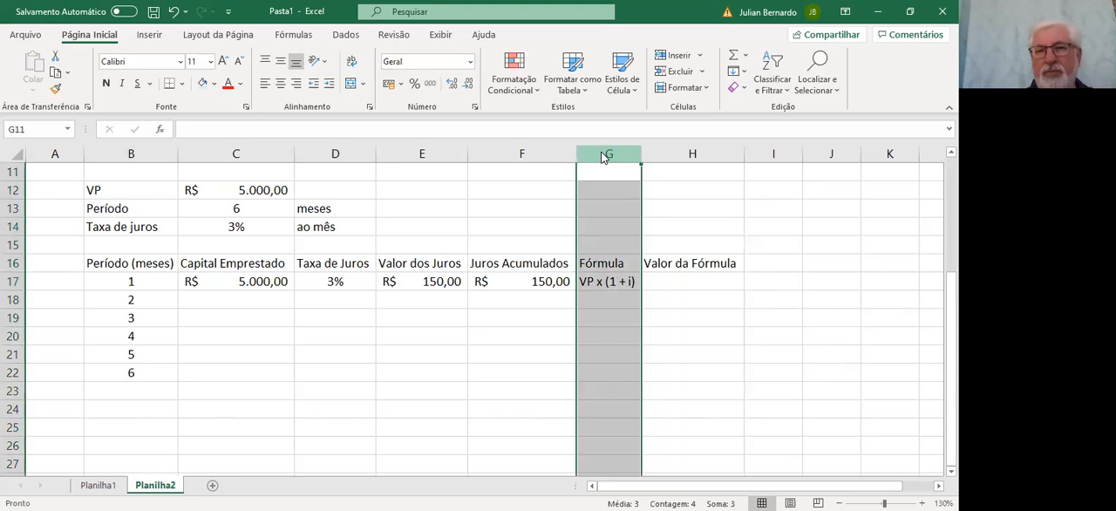
pyautogui.rightClick(605, 154)
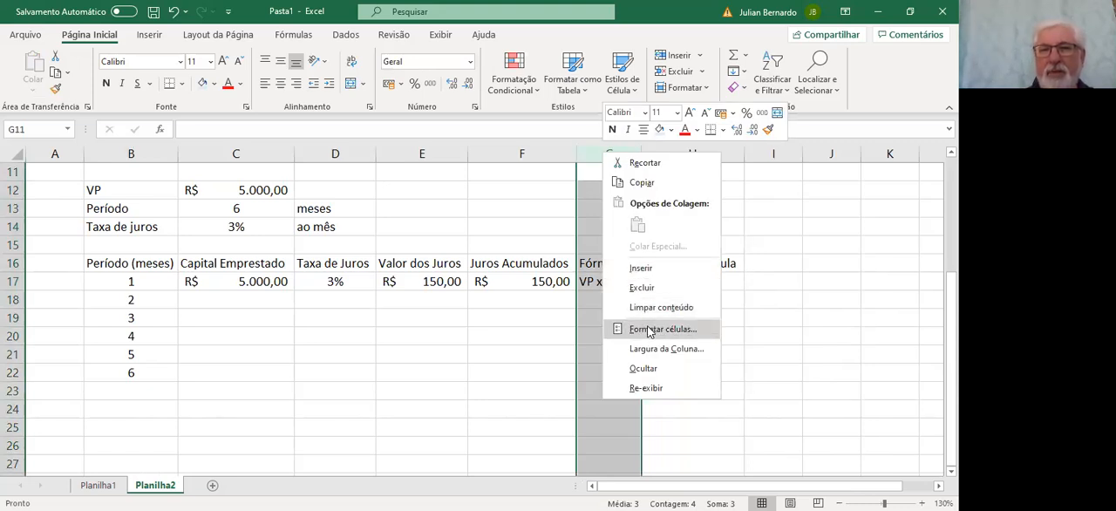
pyautogui.click(643, 270)
# Title the new column "Montante mês a mês" in G16 and autofit its width
pyautogui.click(613, 261)
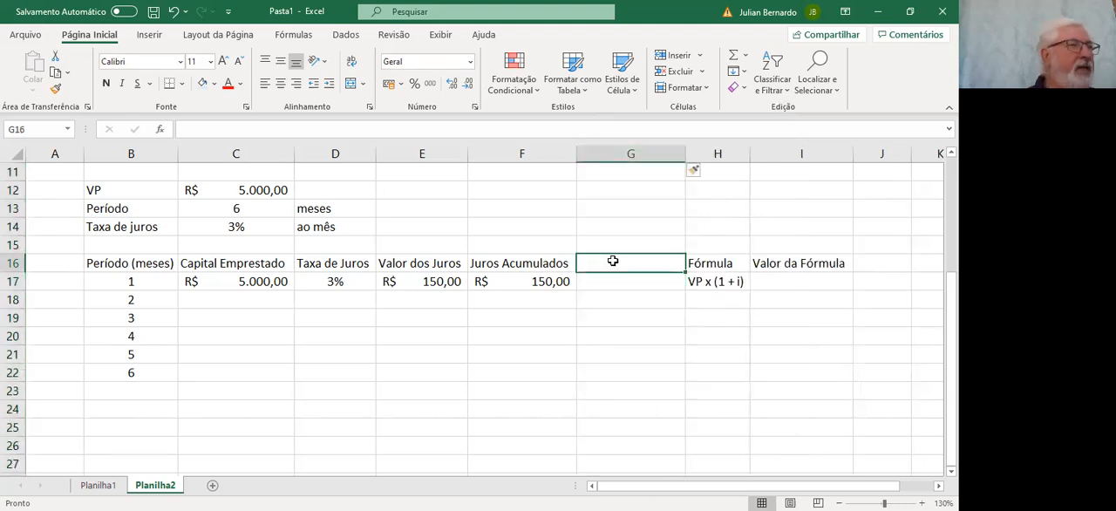
pyautogui.write('Mo')
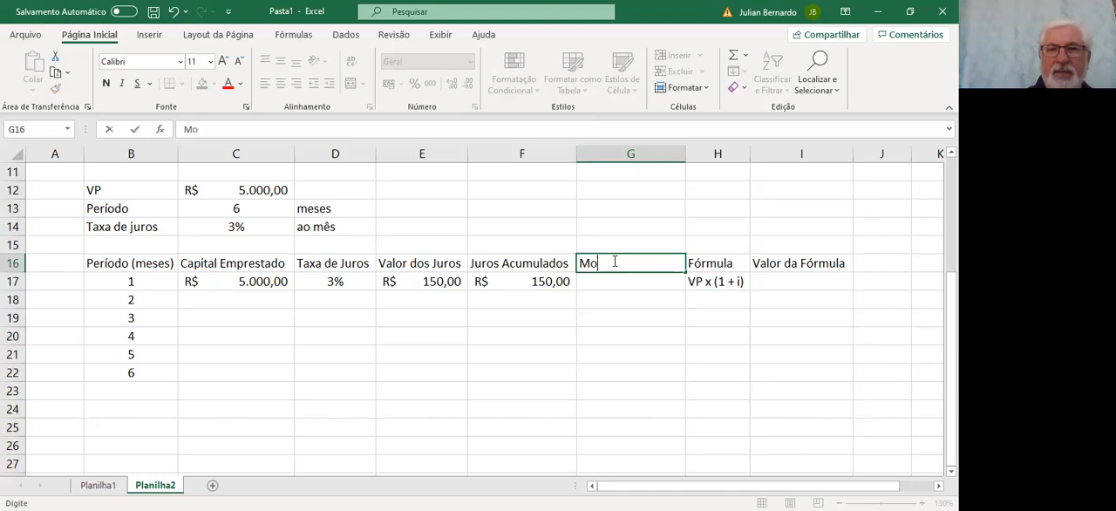
pyautogui.write('ntante ')
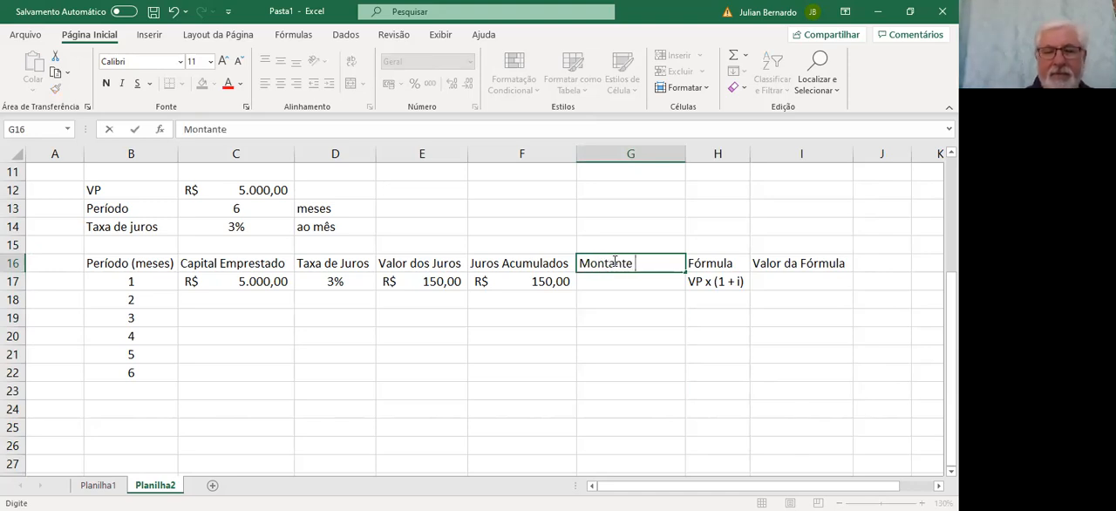
pyautogui.write('M^e')
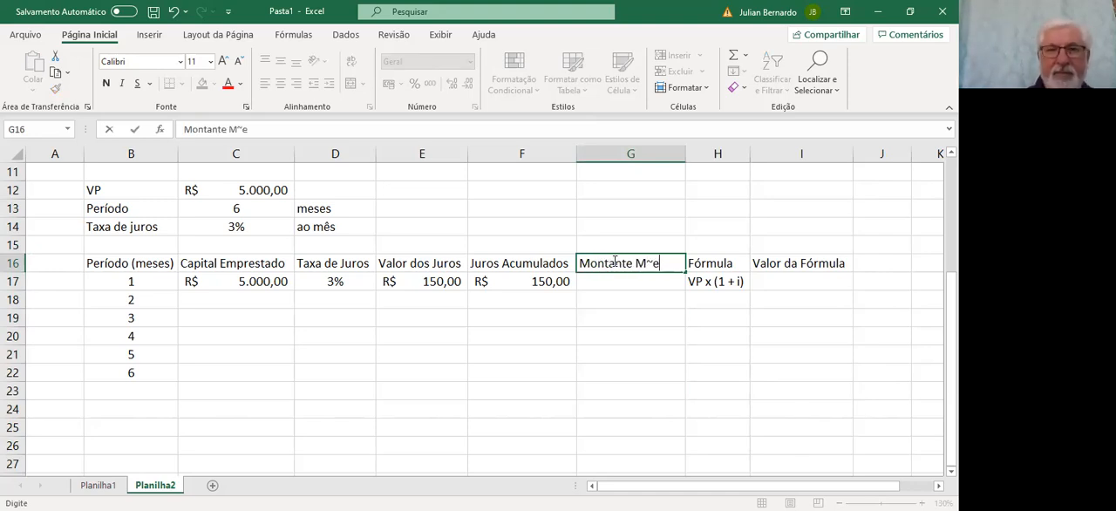
pyautogui.press('BackSpace')
pyautogui.press('BackSpace')
pyautogui.press('BackSpace')
pyautogui.write('m')
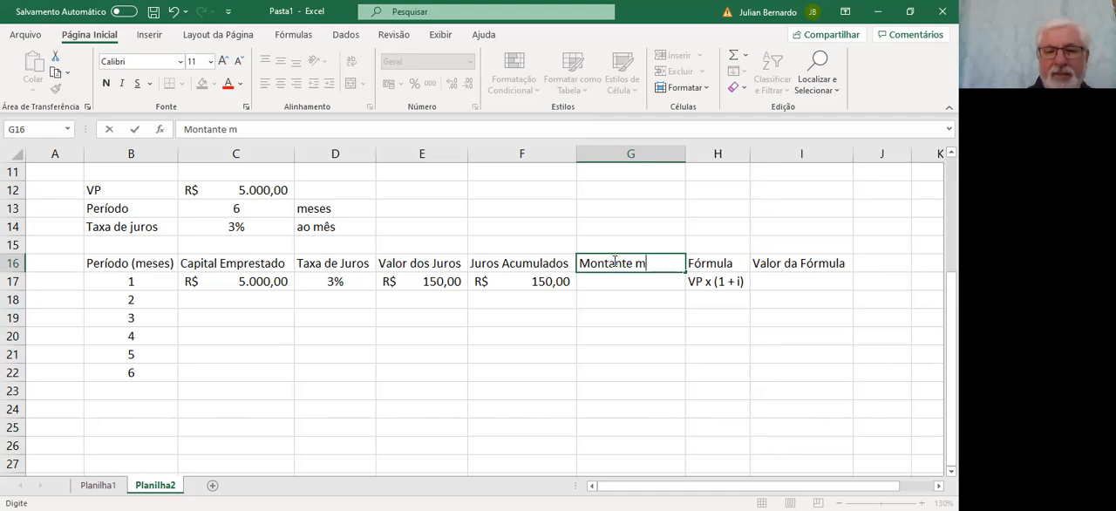
pyautogui.write('ês a m')
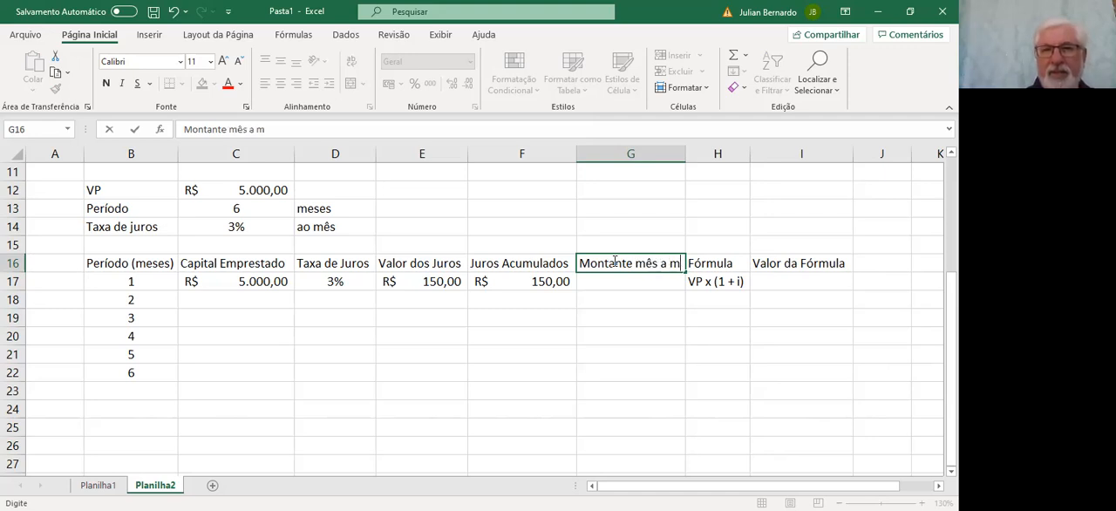
pyautogui.write('ês')
pyautogui.press('Return')
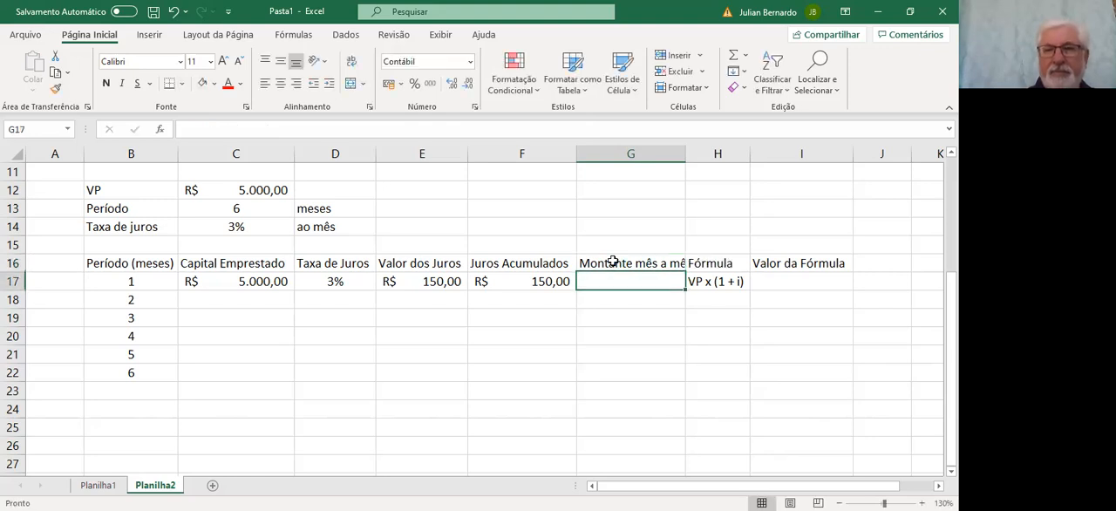
pyautogui.doubleClick(682, 154)
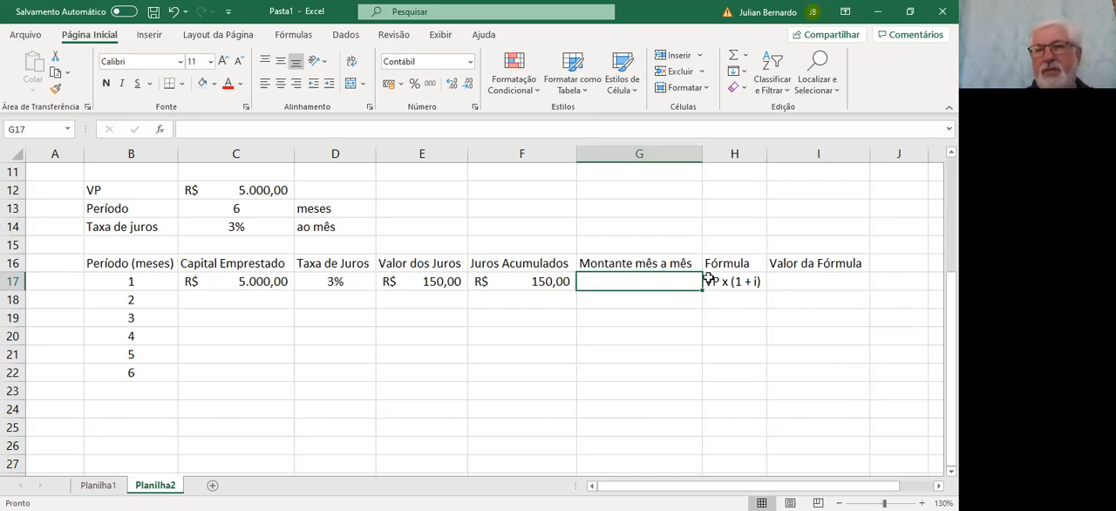
# Calculate the first period's Montante mês a mês in G17 with =C17*(1+D17)
pyautogui.write('=')
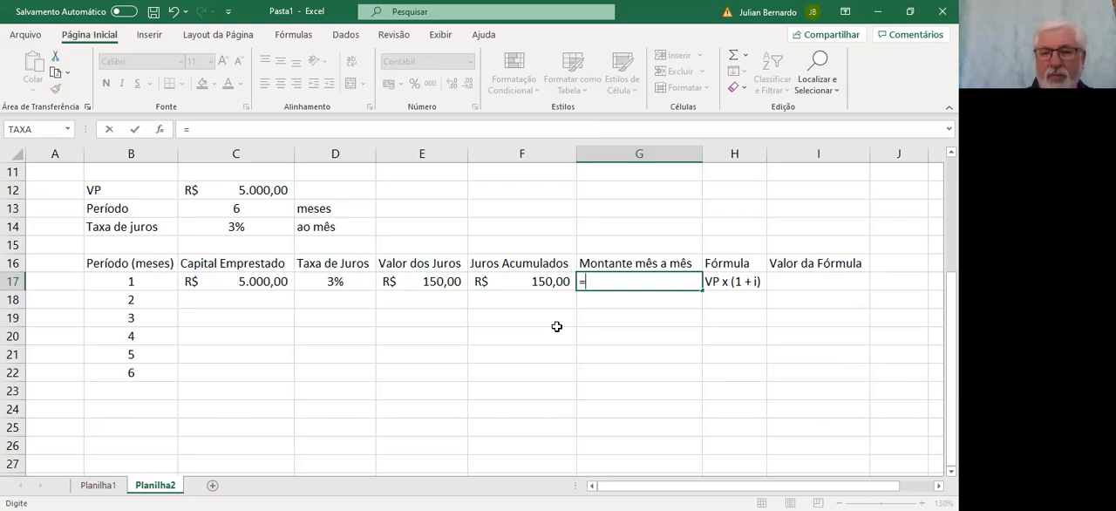
pyautogui.press('Left')
pyautogui.press('Left')
pyautogui.press('Left')
pyautogui.press('Left')
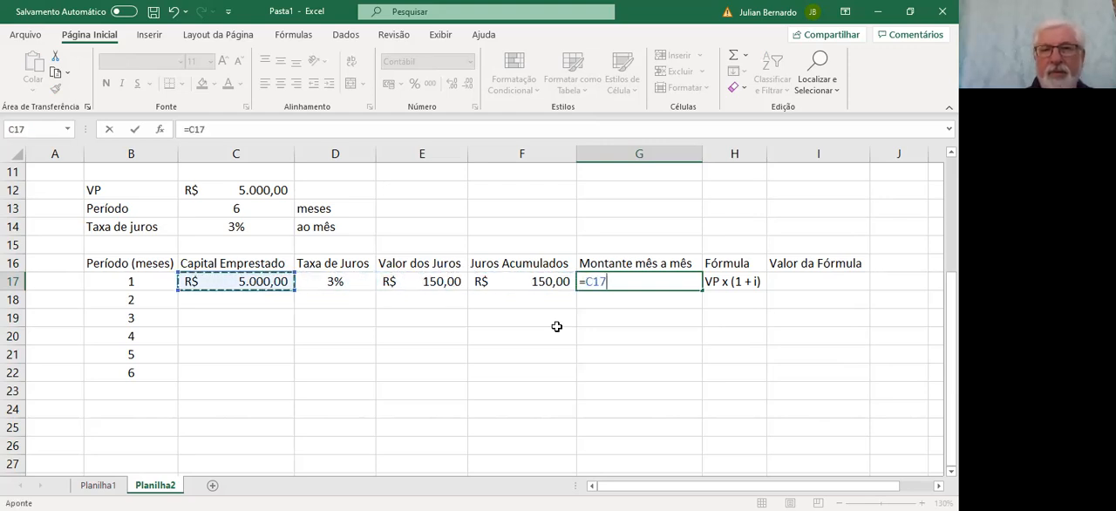
pyautogui.write('*')
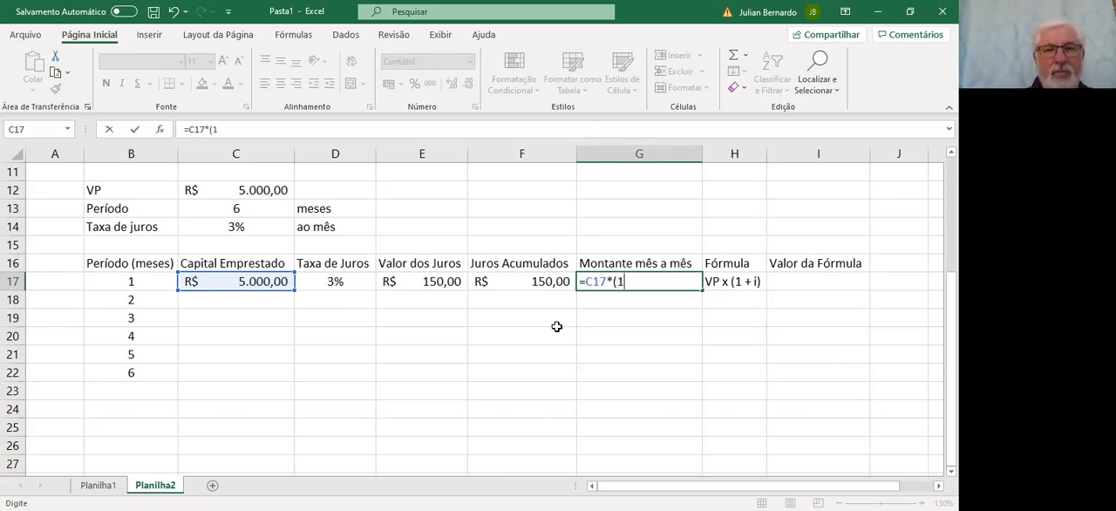
pyautogui.write('(1+')
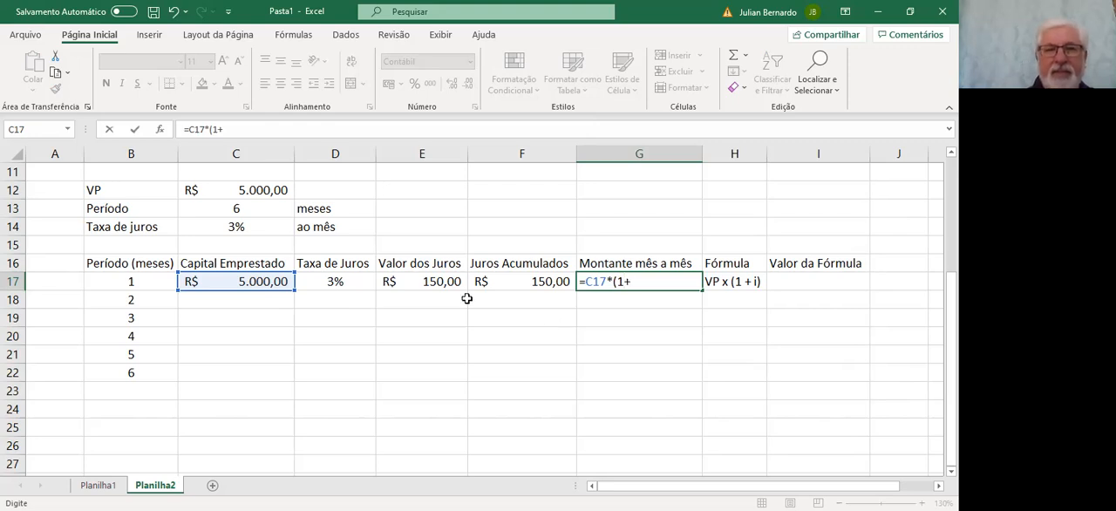
pyautogui.click(353, 281)
pyautogui.write(')')
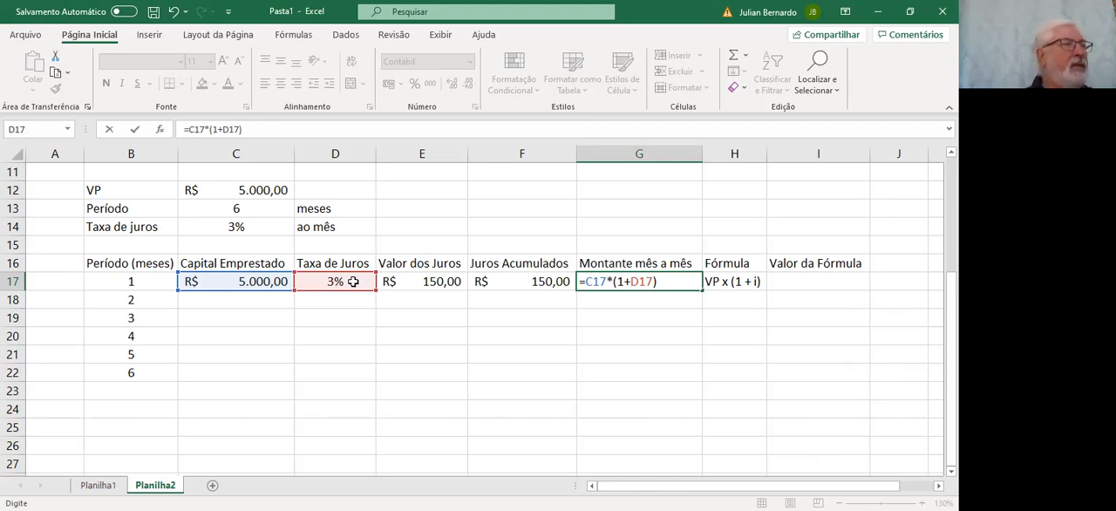
pyautogui.press('Return')
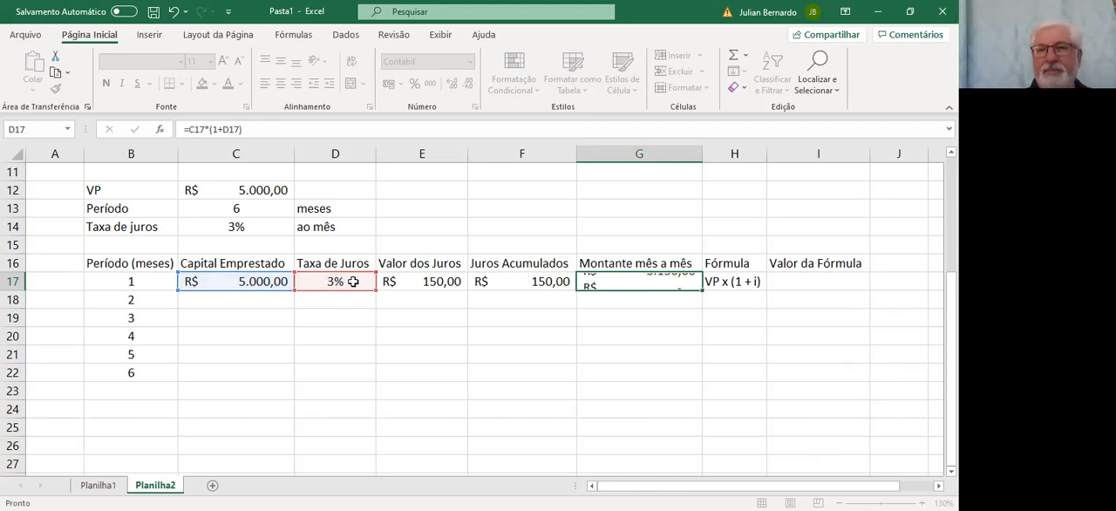
pyautogui.press('Up')
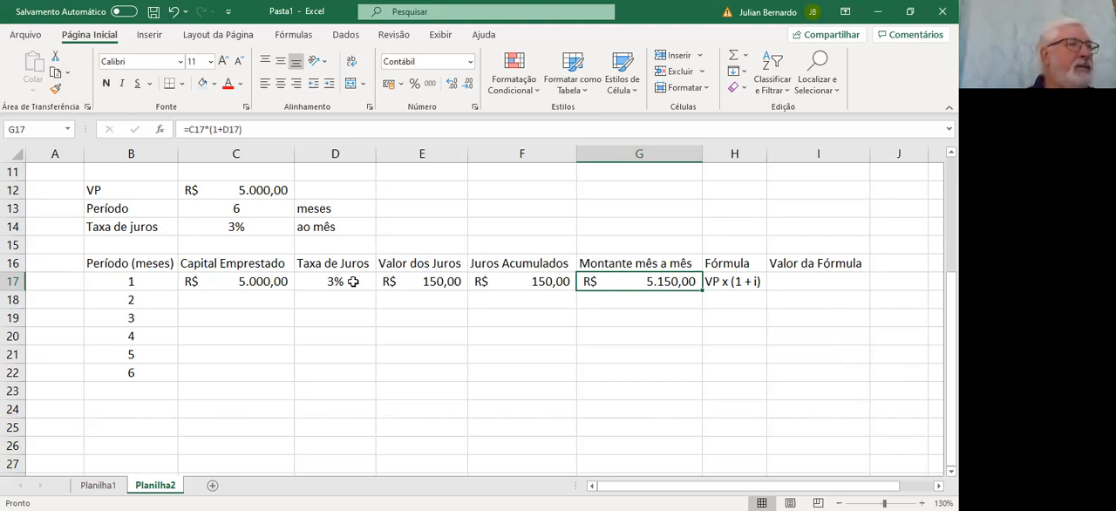
# Enter =G17 in I17 as the first period's Valor da Fórmula
pyautogui.press('Right')
pyautogui.press('Right')
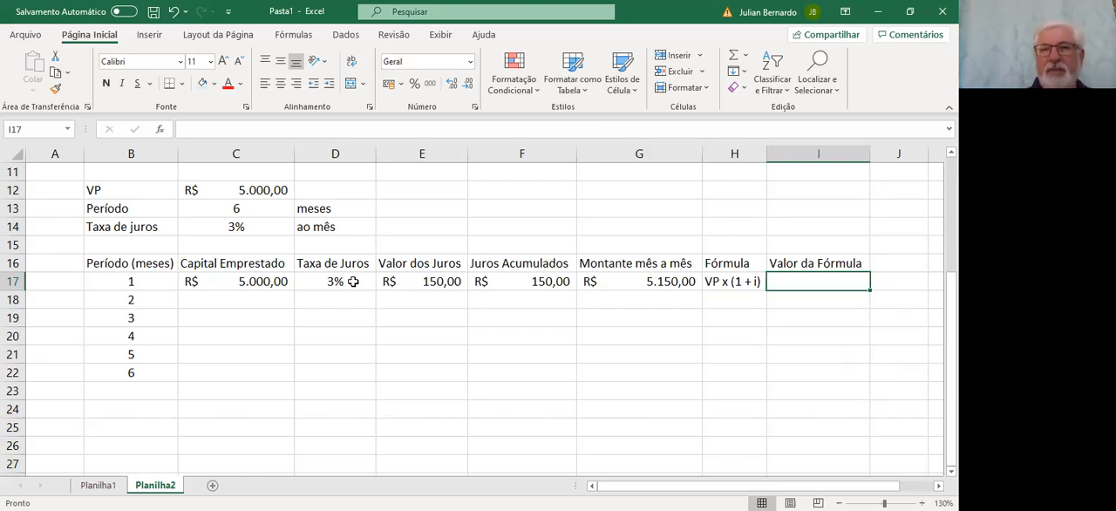
pyautogui.write('=')
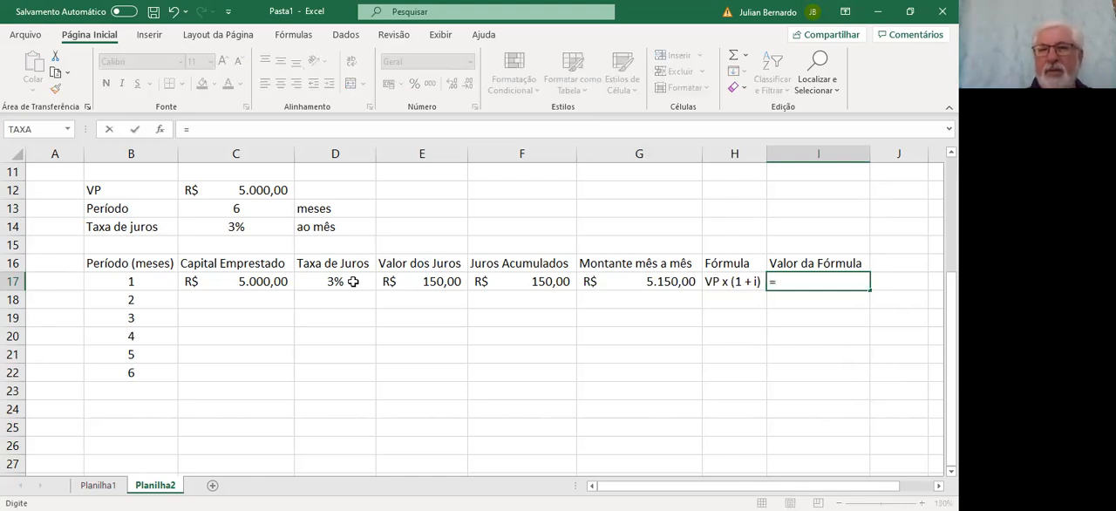
pyautogui.press('Left')
pyautogui.press('Left')
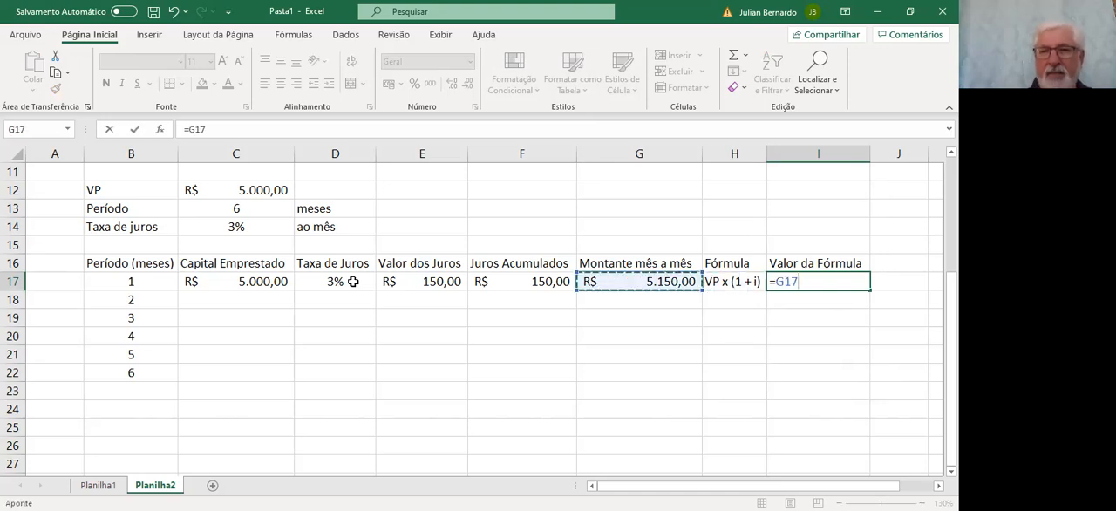
pyautogui.press('Return')
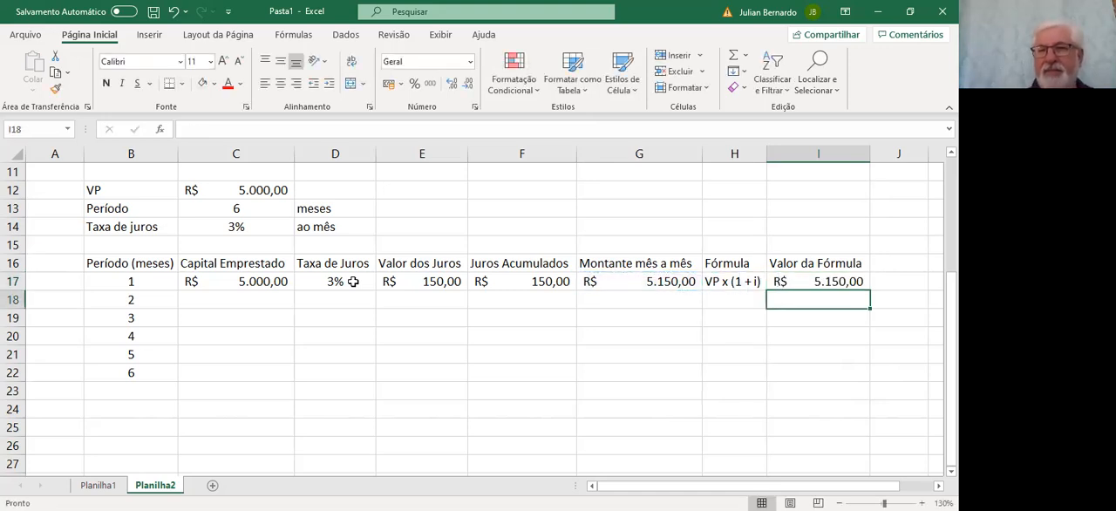
# Enter =G17 in C18 to carry the first period's montante into the second period's Capital Emprestado
pyautogui.press('Up')
pyautogui.press('Left')
pyautogui.press('Left')
pyautogui.press('Left')
pyautogui.press('Left')
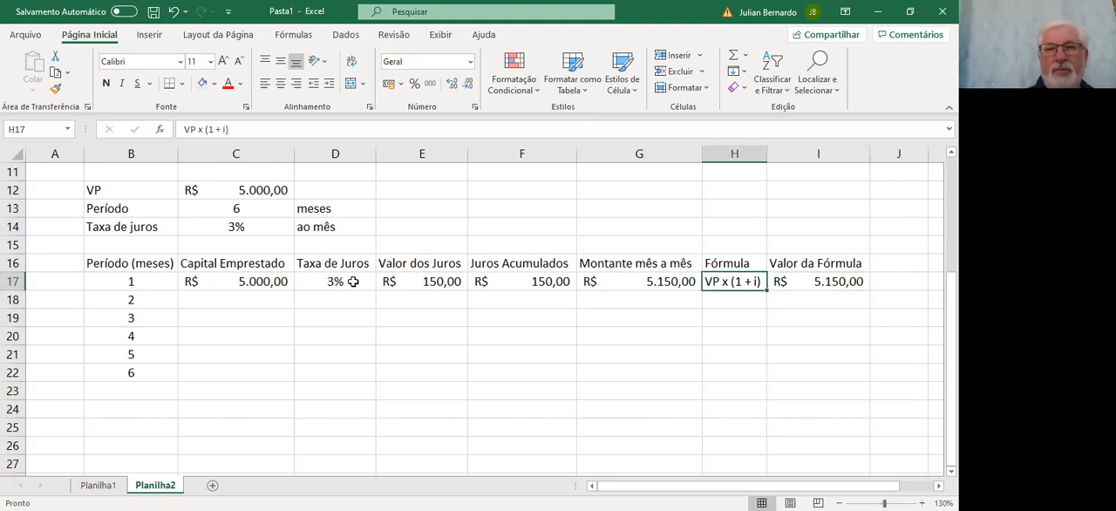
pyautogui.press('Left')
pyautogui.press('Left')
pyautogui.press('Down')
pyautogui.write('=')
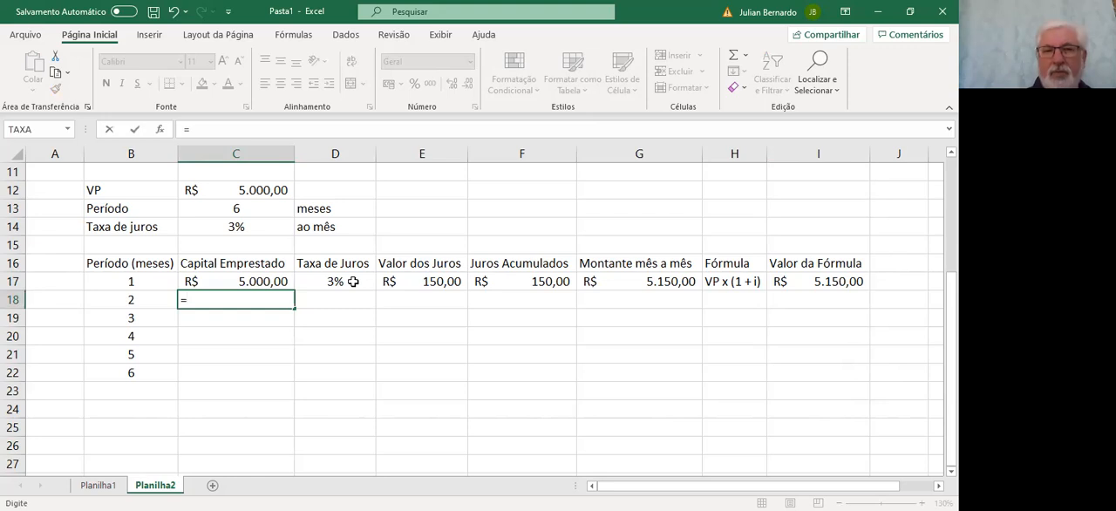
pyautogui.press('Up')
pyautogui.press('Right')
pyautogui.press('Right')
pyautogui.press('Right')
pyautogui.press('Right')
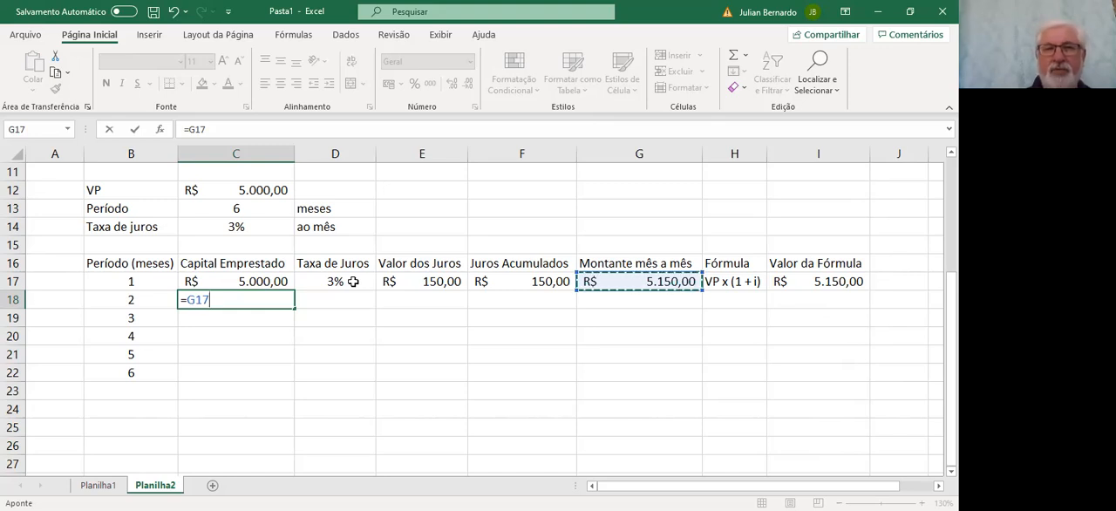
pyautogui.press('Return')
# Make the first period's Taxa de Juros in D17 an absolute reference, =$C$14, and fill it down to D18
pyautogui.press('Up')
pyautogui.press('Right')
pyautogui.press('Up')
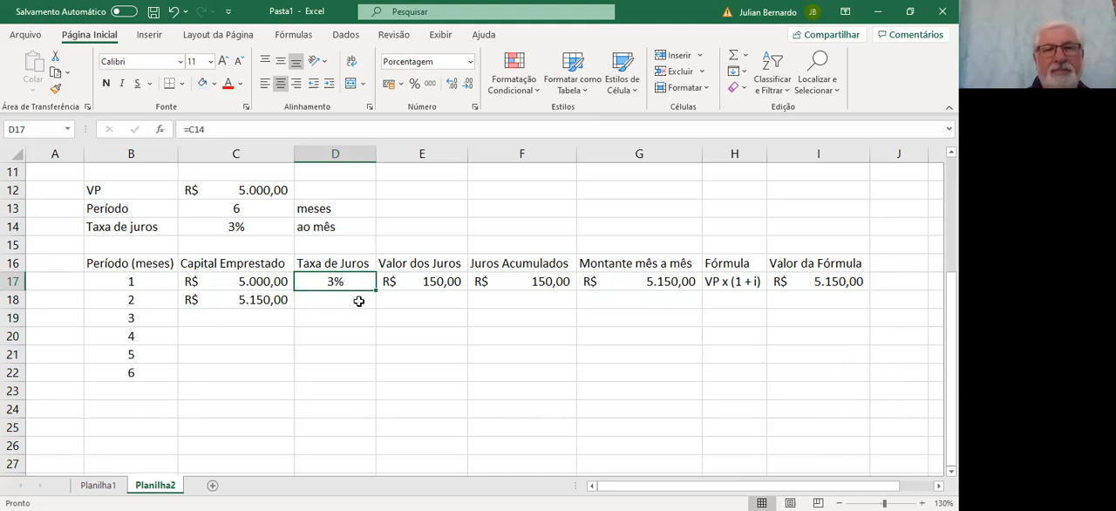
pyautogui.doubleClick(334, 282)
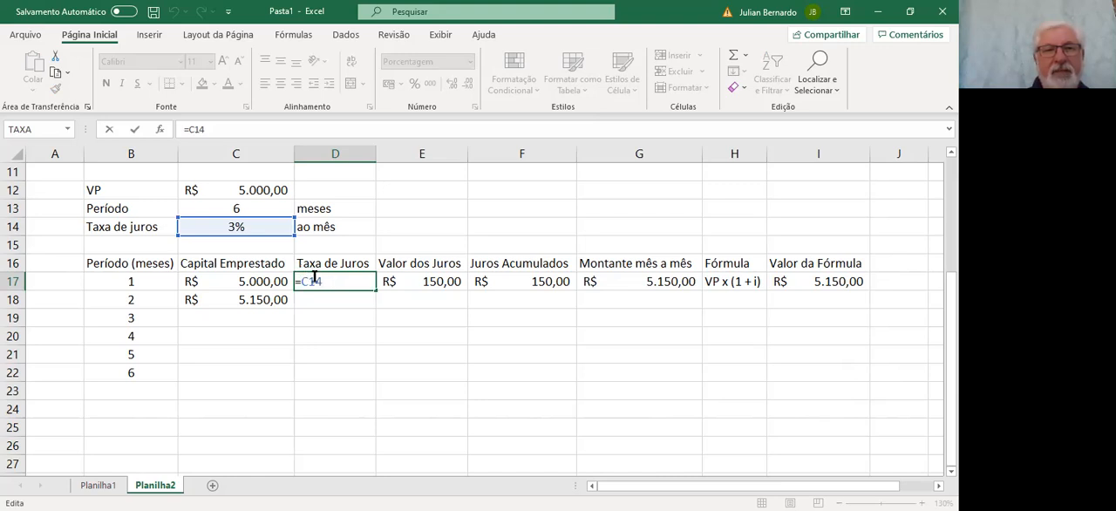
pyautogui.press('F4')
pyautogui.press('Return')
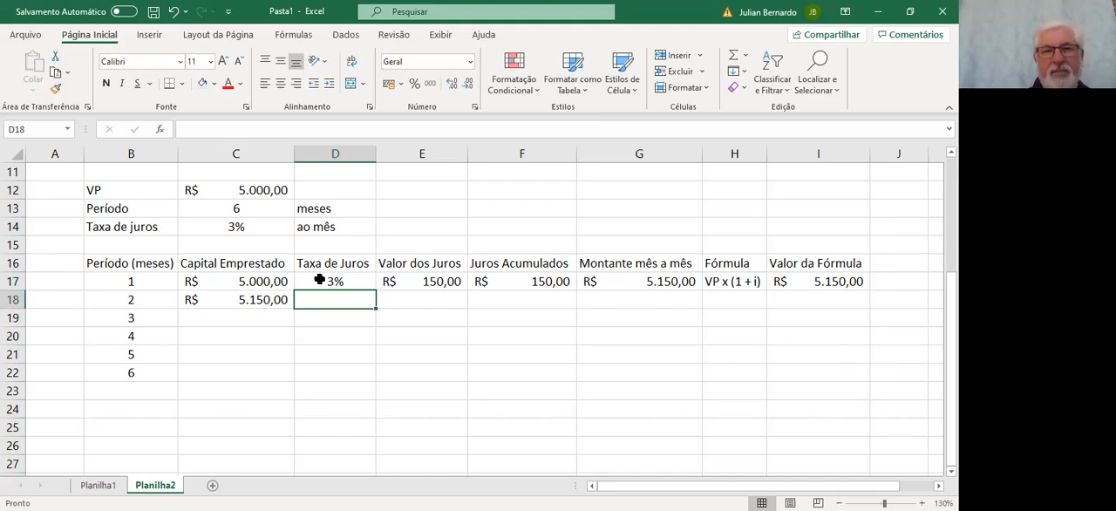
pyautogui.click(313, 278)
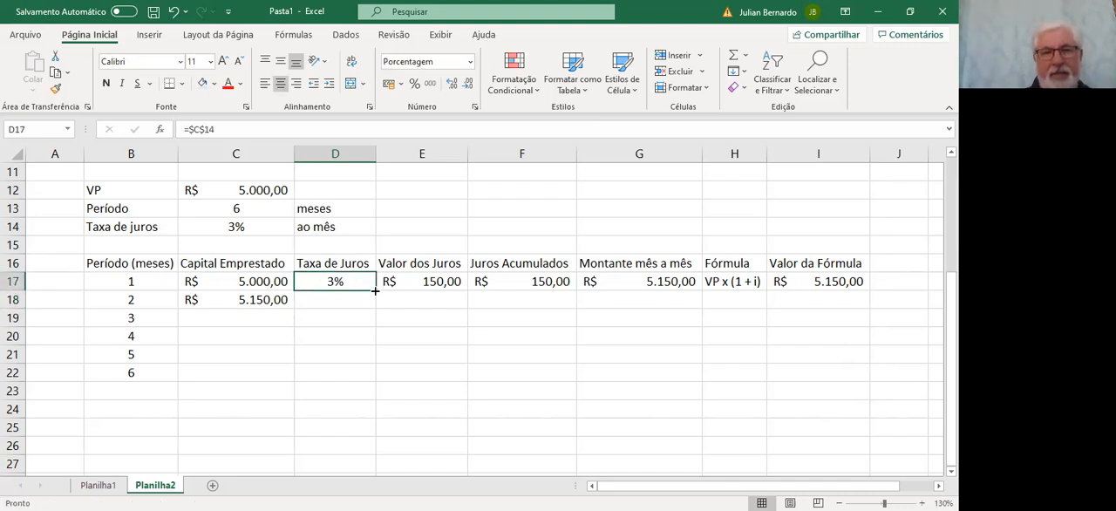
pyautogui.moveTo(371, 294); pyautogui.dragTo(374, 305)
# Fill the Valor dos Juros formula from E17 down to E18 for the second period
pyautogui.click(415, 287)
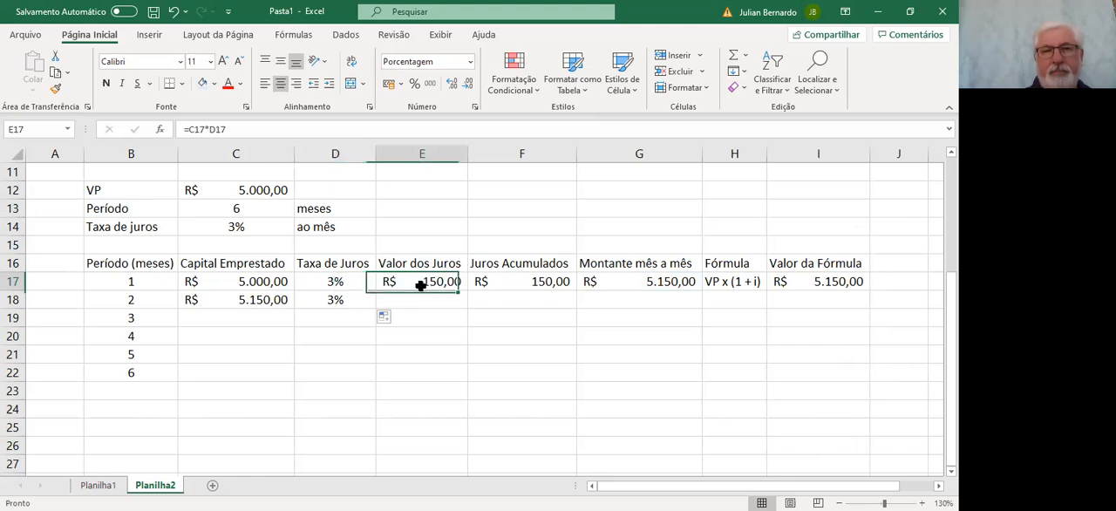
pyautogui.moveTo(466, 289); pyautogui.dragTo(468, 290)
pyautogui.moveTo(469, 291); pyautogui.dragTo(468, 305)
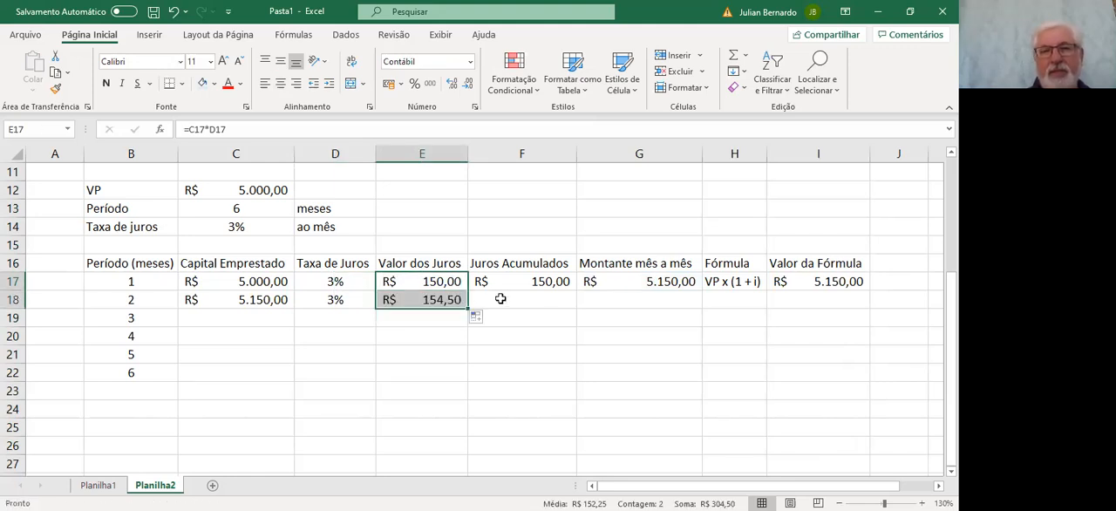
# Calculate the second period's Juros Acumulados in F18 with =F17+E18
pyautogui.click(550, 283)
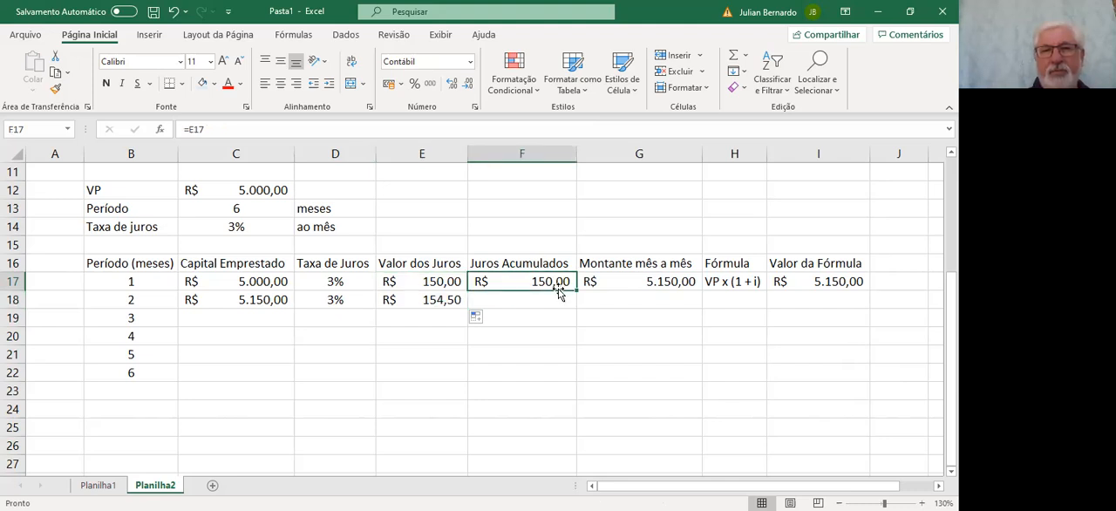
pyautogui.click(559, 301)
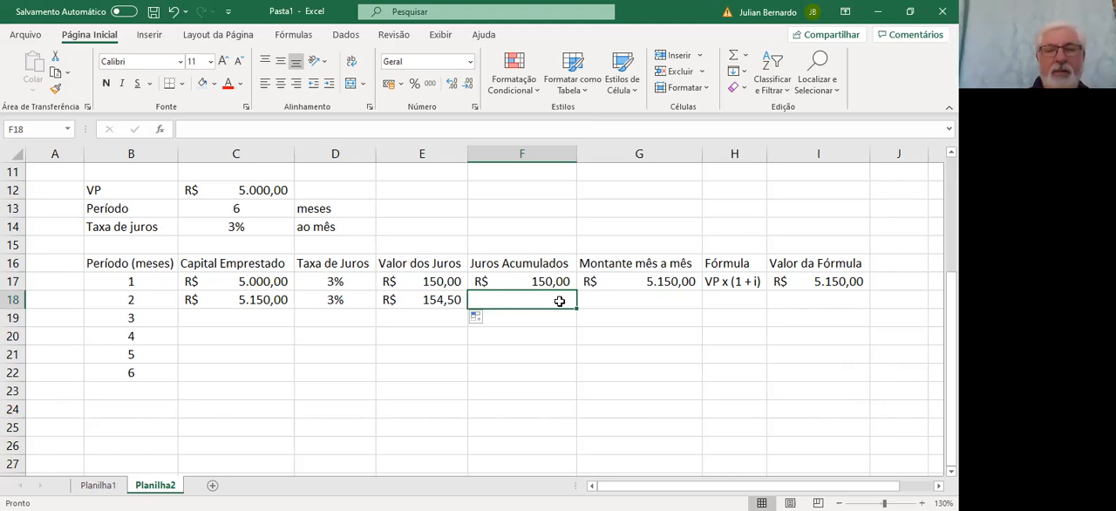
pyautogui.write('=')
pyautogui.press('Up')
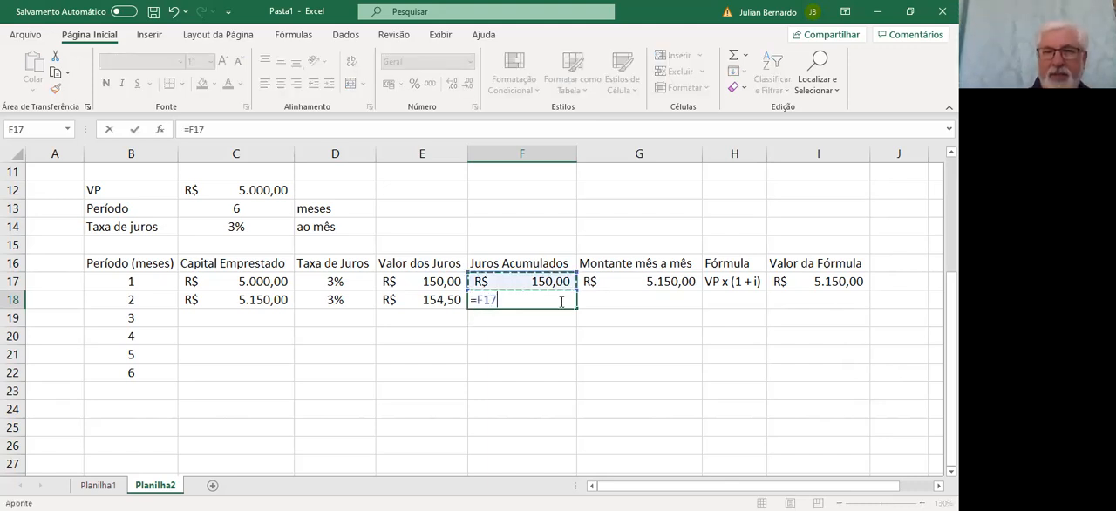
pyautogui.write('+')
pyautogui.press('Left')
pyautogui.press('Return')
pyautogui.click(551, 300)
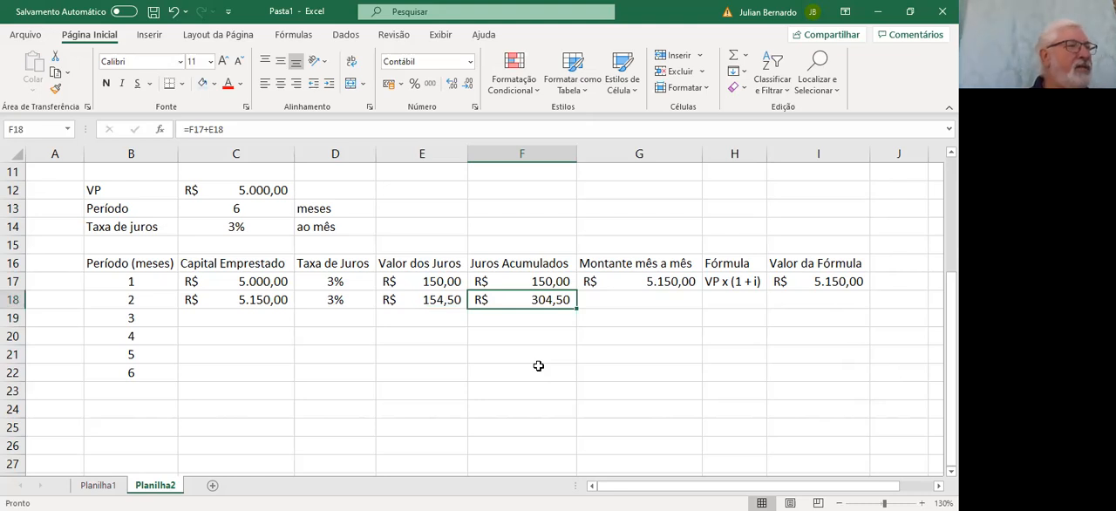
# Check the Montante mês a mês formula in G17 and fill it down to G18
pyautogui.click(628, 277)
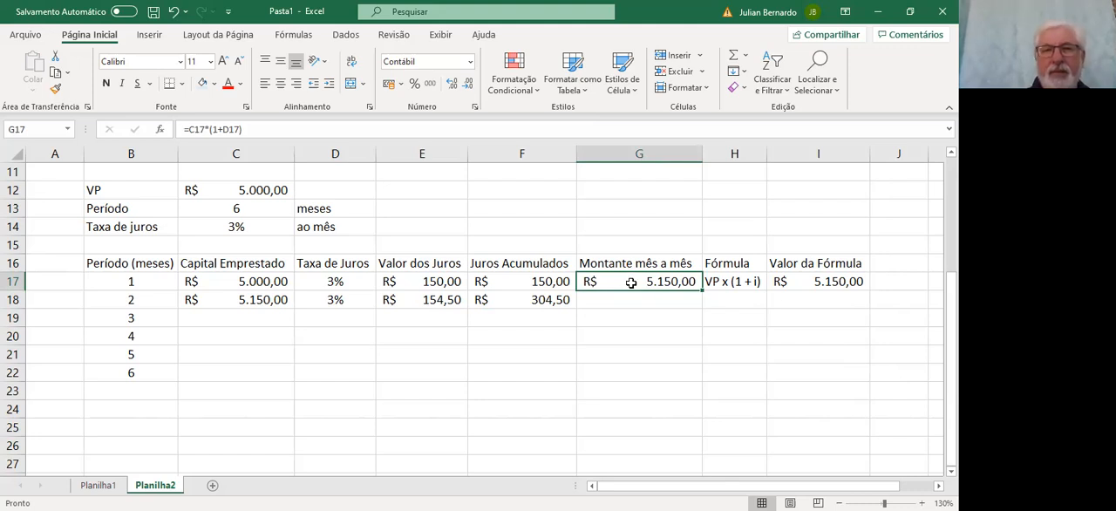
pyautogui.doubleClick(631, 282)
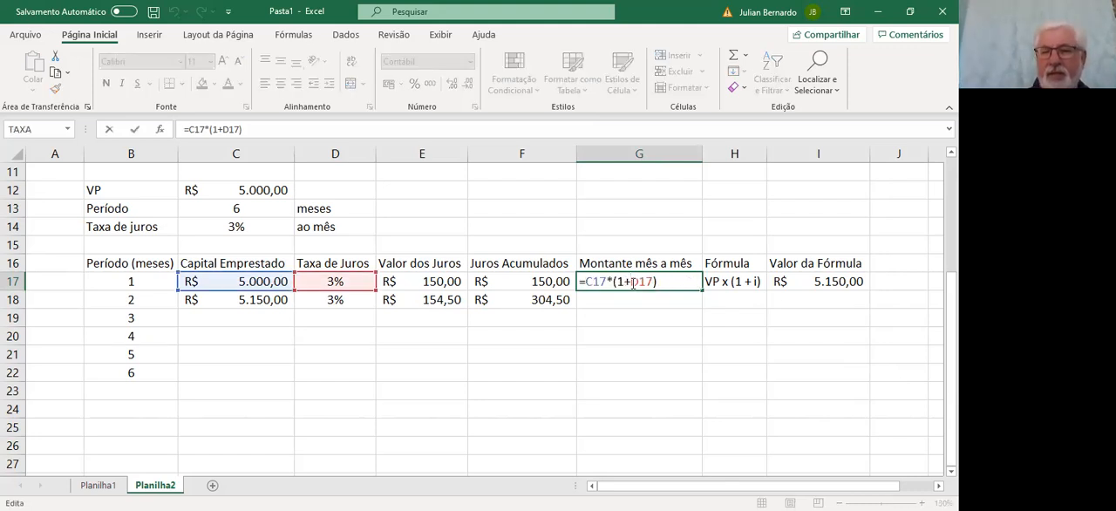
pyautogui.press('Return')
pyautogui.click(631, 282)
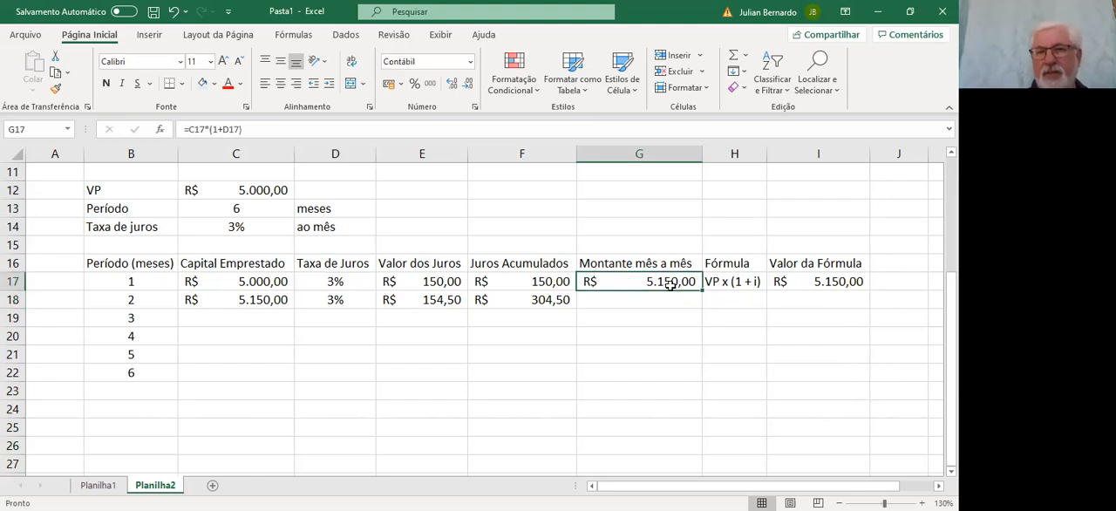
pyautogui.moveTo(700, 291); pyautogui.dragTo(704, 308)
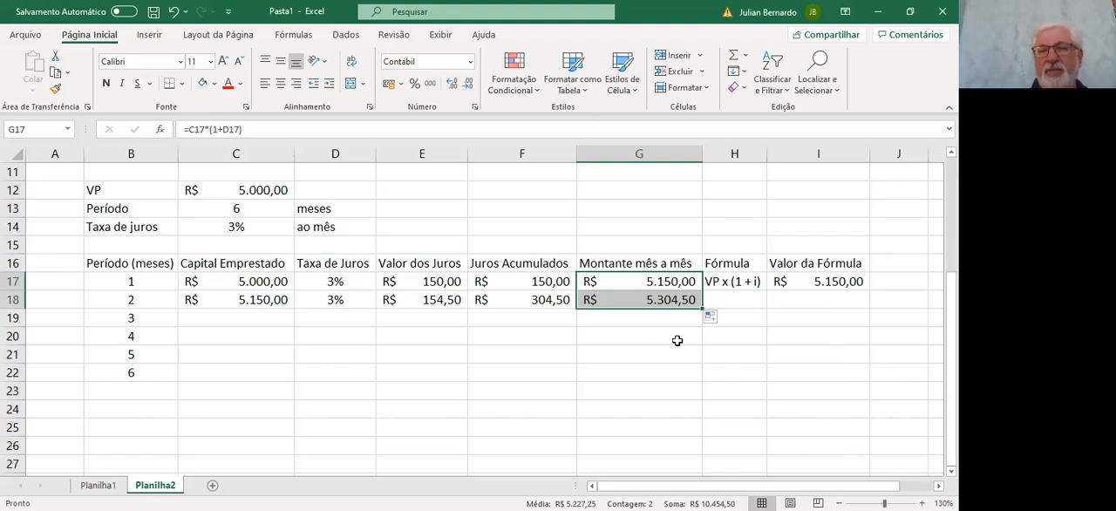
# Copy the Fórmula text from H17 to H18 and append the exponent, making it VP x (1 + i)2
pyautogui.click(747, 280)
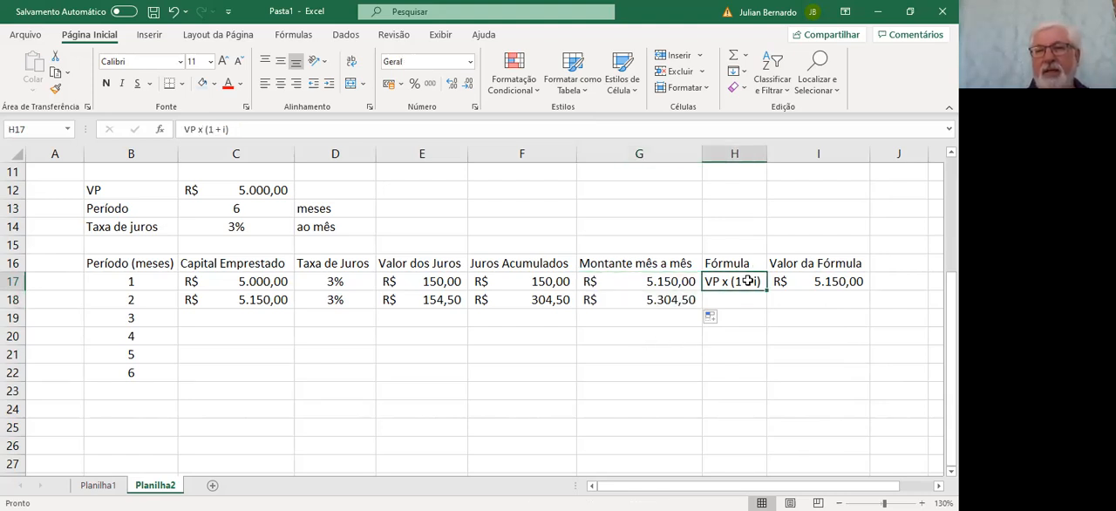
pyautogui.moveTo(767, 292); pyautogui.dragTo(773, 305)
pyautogui.click(752, 299)
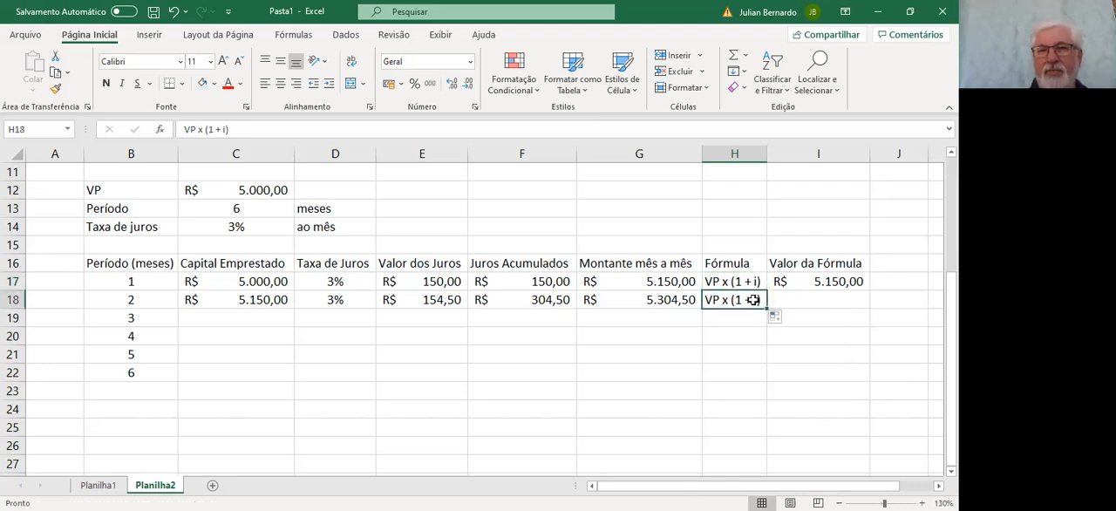
pyautogui.click(279, 128)
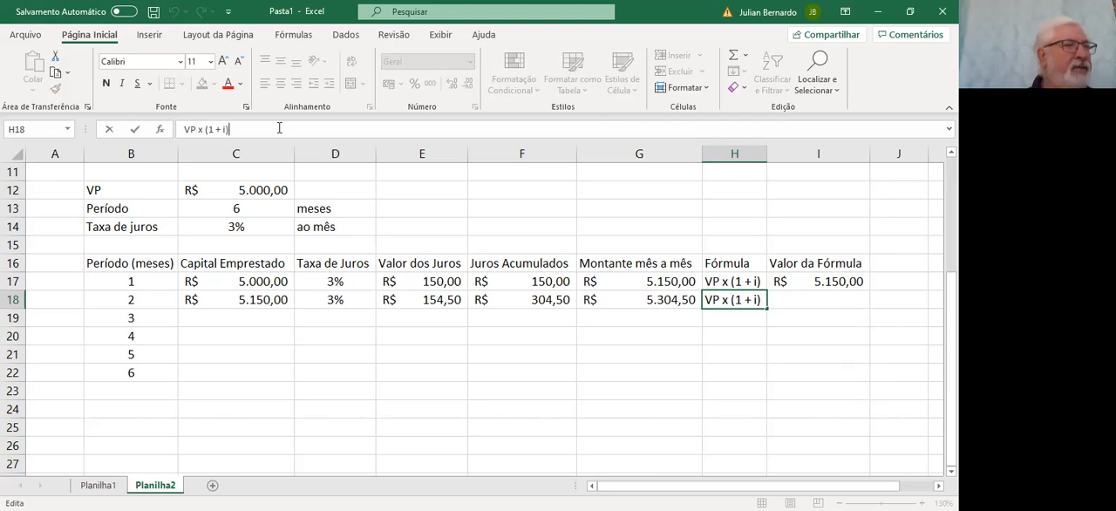
pyautogui.write('2')
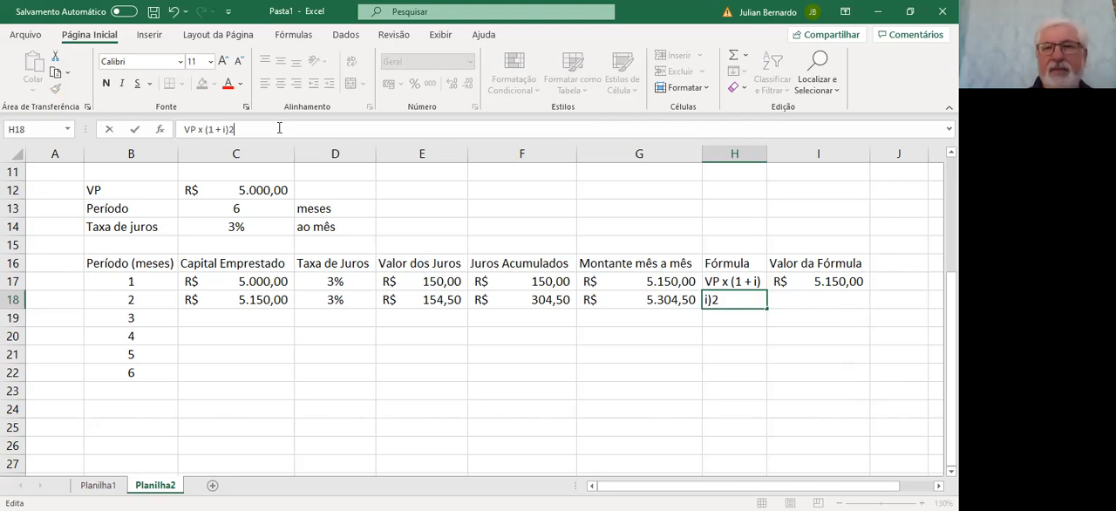
pyautogui.press('Return')
pyautogui.press('Up')
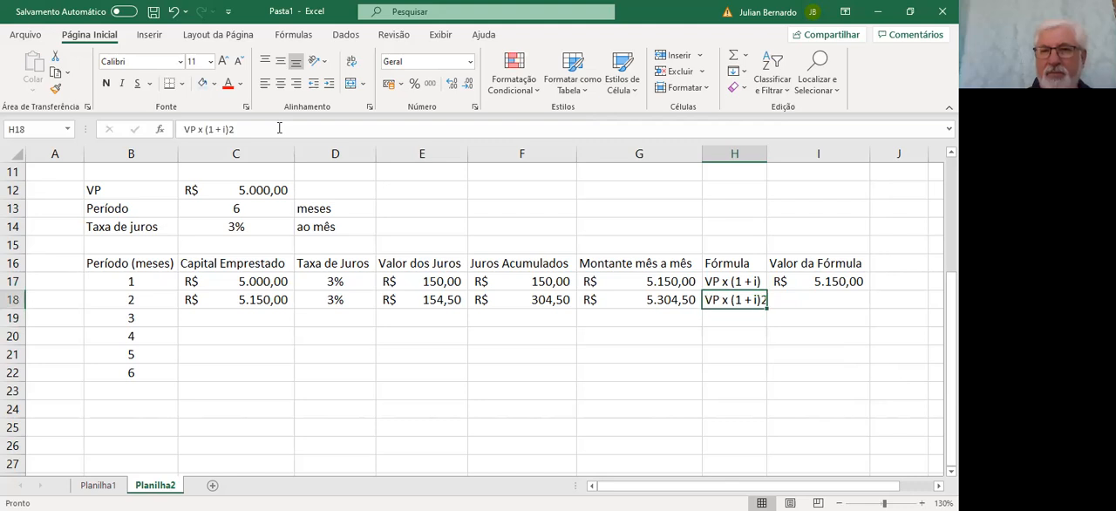
# Format the final 2 of the formula text in H18 as superscript (Sobrescrito)
pyautogui.click(229, 129)
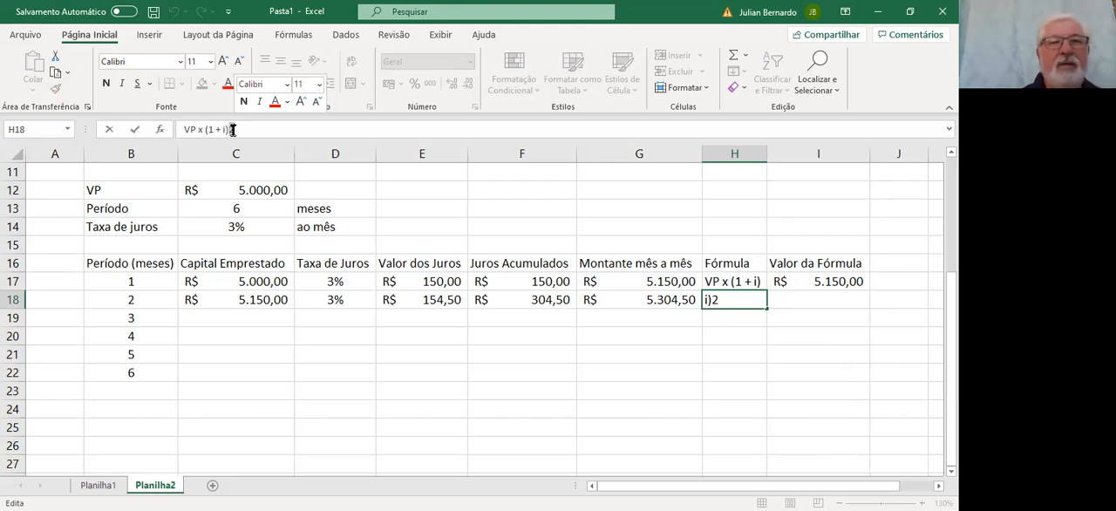
pyautogui.rightClick(232, 134)
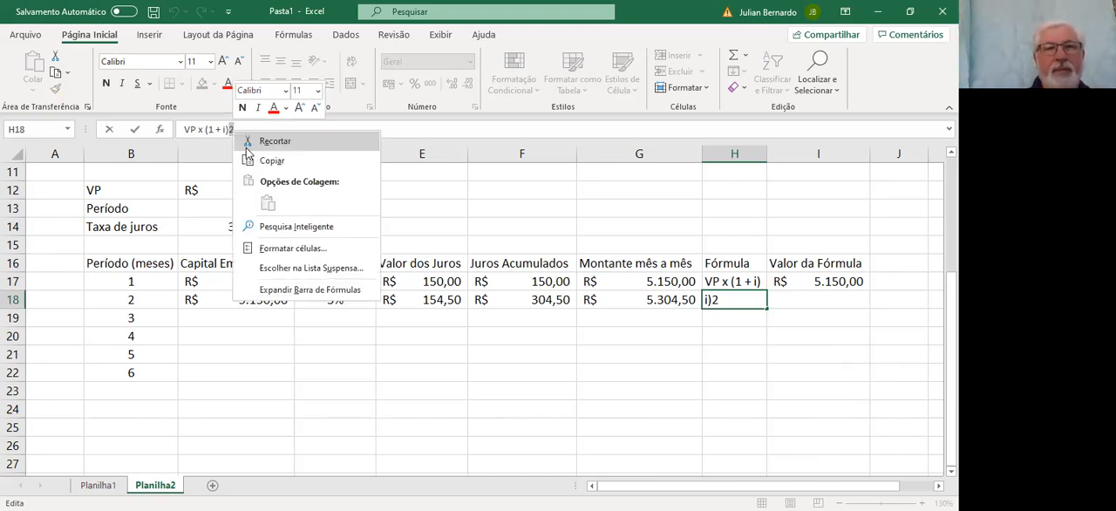
pyautogui.click(280, 252)
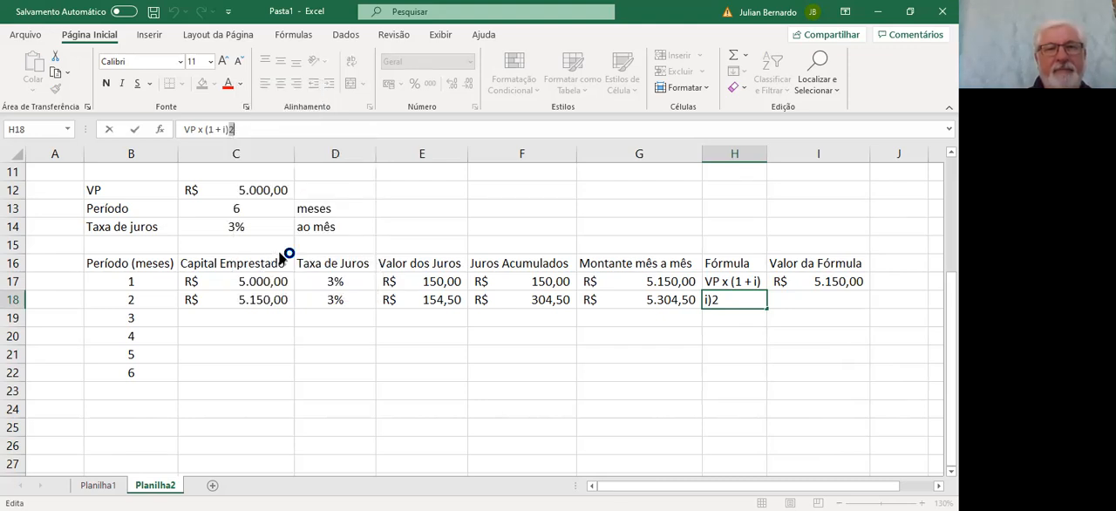
pyautogui.click(131, 270)
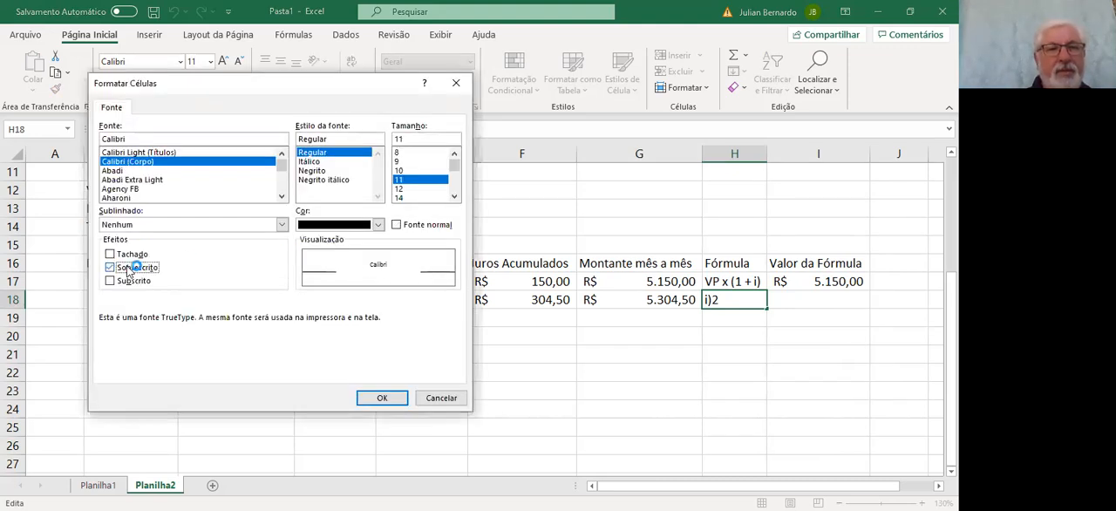
pyautogui.click(367, 398)
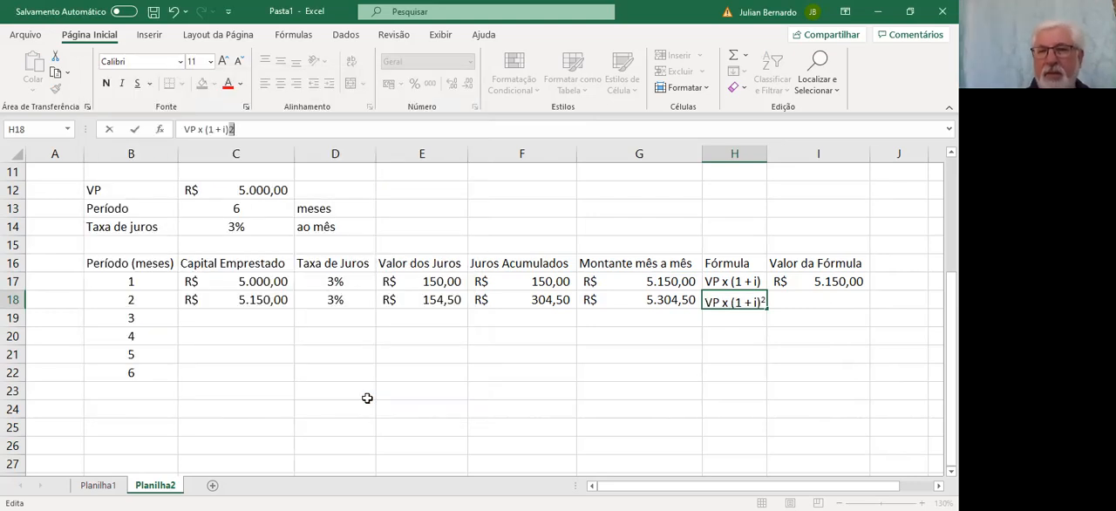
pyautogui.press('Return')
pyautogui.press('Up')
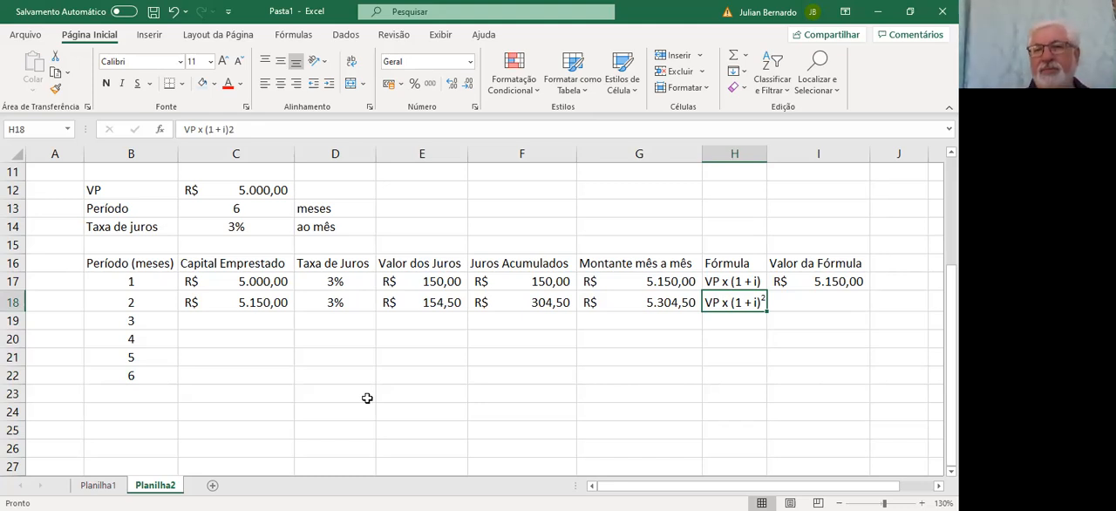
# Fill the Valor da Fórmula from I17 down to I18 for the second period
pyautogui.press('Right')
pyautogui.press('Up')
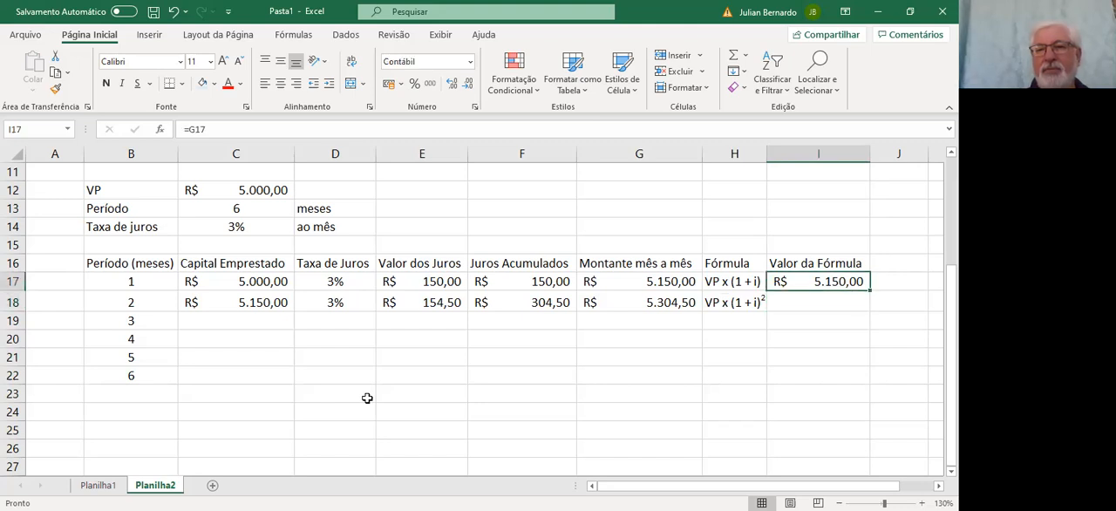
pyautogui.moveTo(869, 290); pyautogui.dragTo(869, 312)
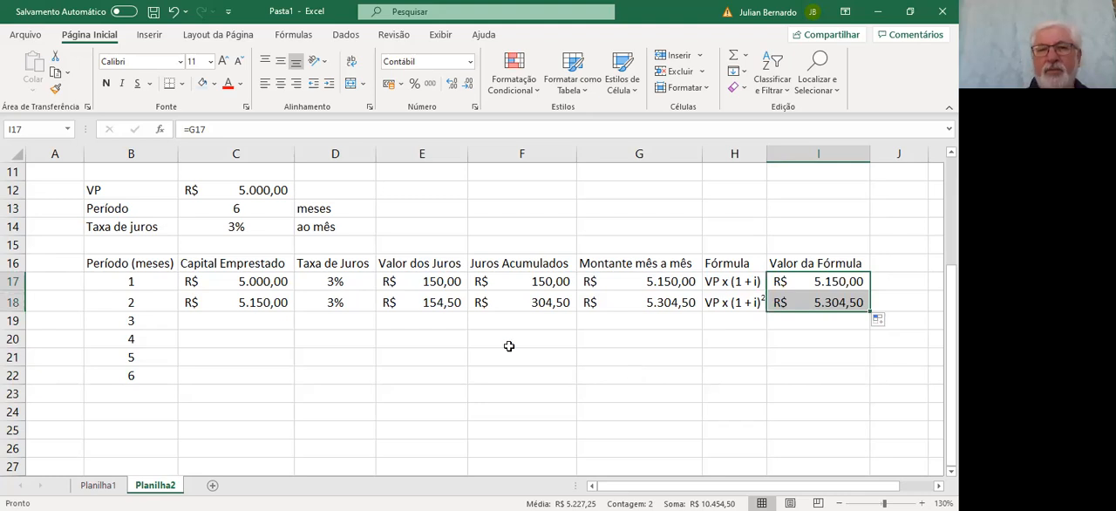
# Fill the second period's Capital Emprestado, Taxa de Juros and Valor dos Juros from row 18 down to row 19
pyautogui.hscroll(3, 509, 346)
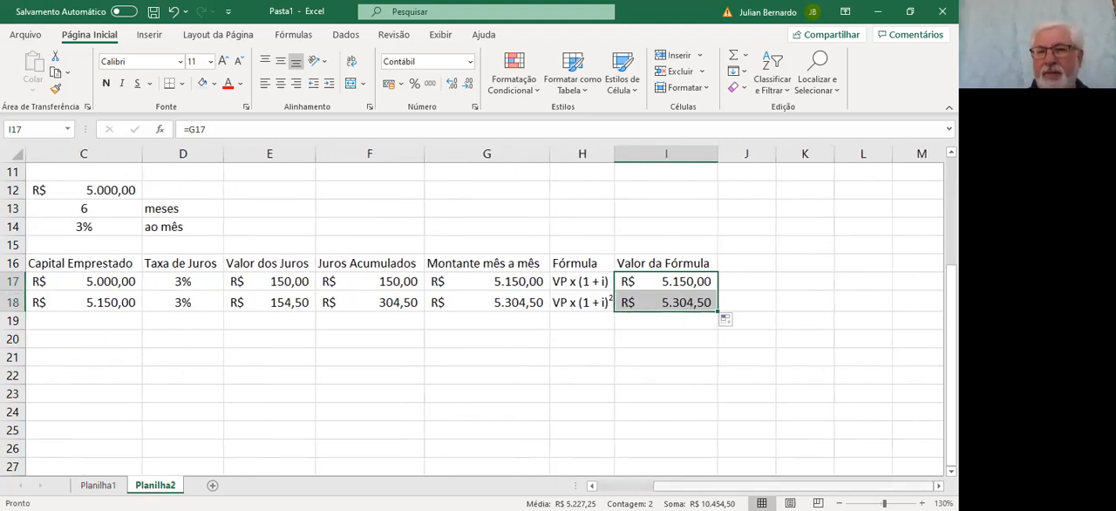
pyautogui.hscroll(-3, 509, 346)
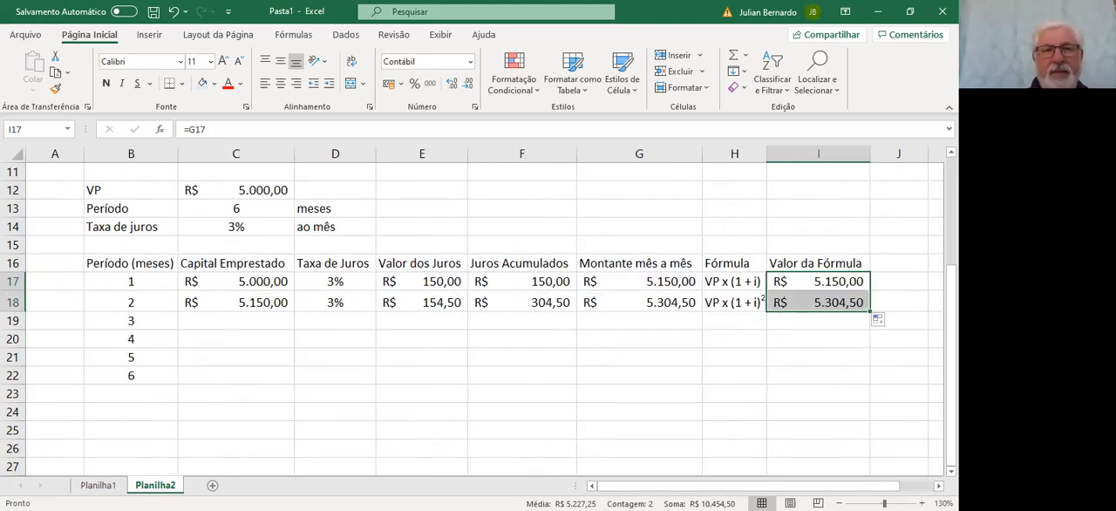
pyautogui.click(255, 300)
pyautogui.moveTo(294, 312); pyautogui.dragTo(294, 330)
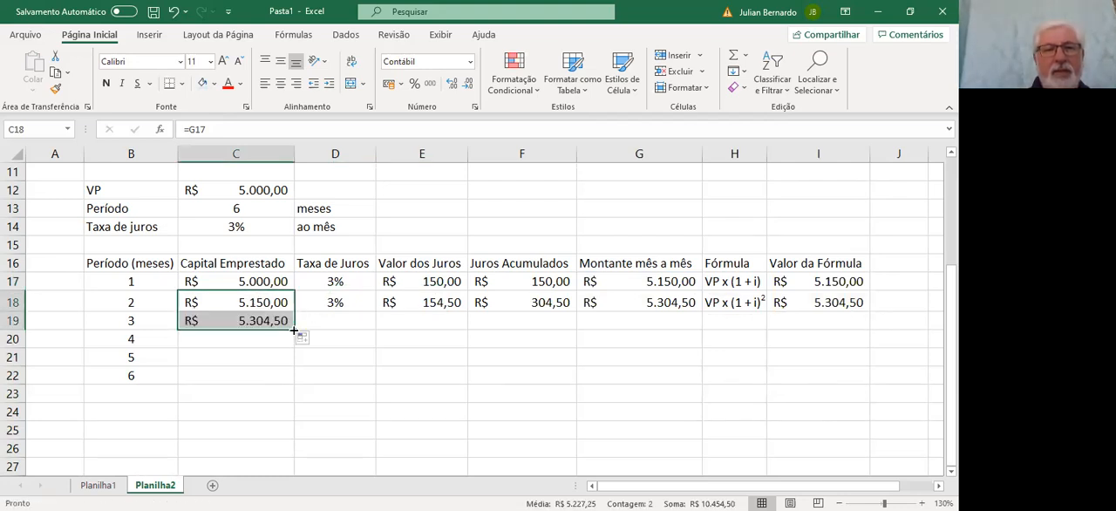
pyautogui.click(351, 295)
pyautogui.moveTo(375, 312); pyautogui.dragTo(379, 332)
pyautogui.click(433, 301)
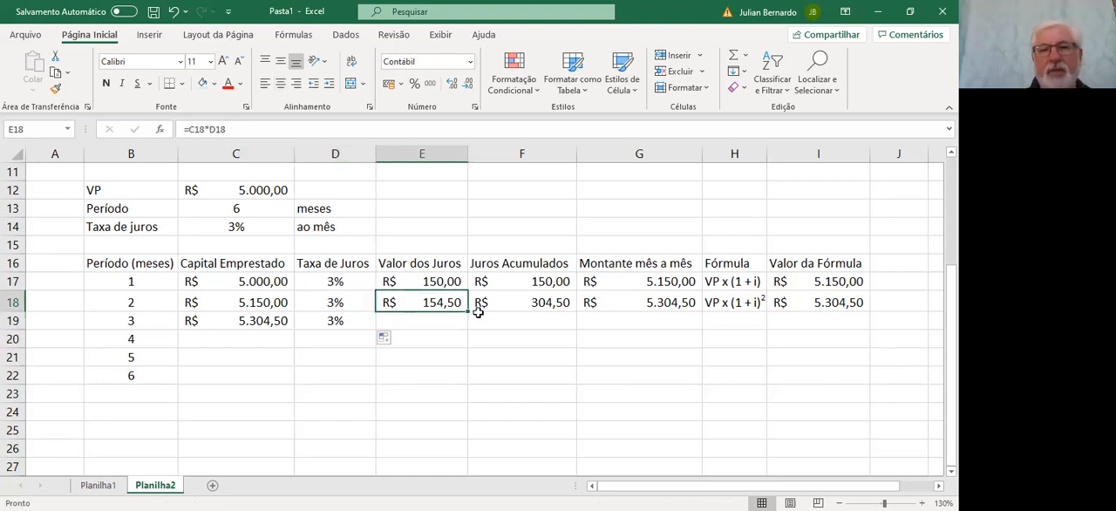
pyautogui.moveTo(466, 311); pyautogui.dragTo(466, 326)
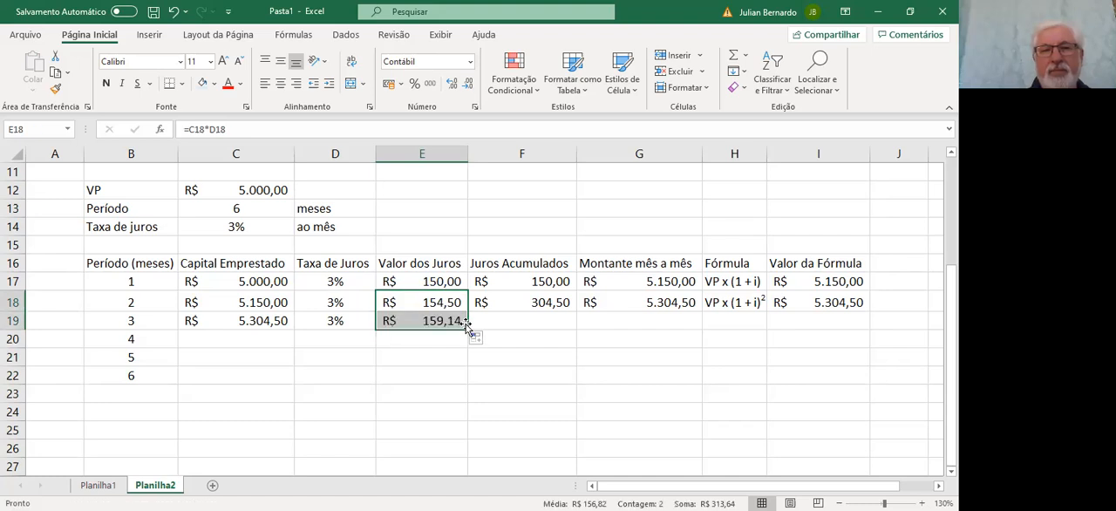
# Fill the second period's Juros Acumulados and Montante mês a mês from row 18 down to row 19
pyautogui.click(550, 297)
pyautogui.moveTo(575, 309); pyautogui.dragTo(577, 327)
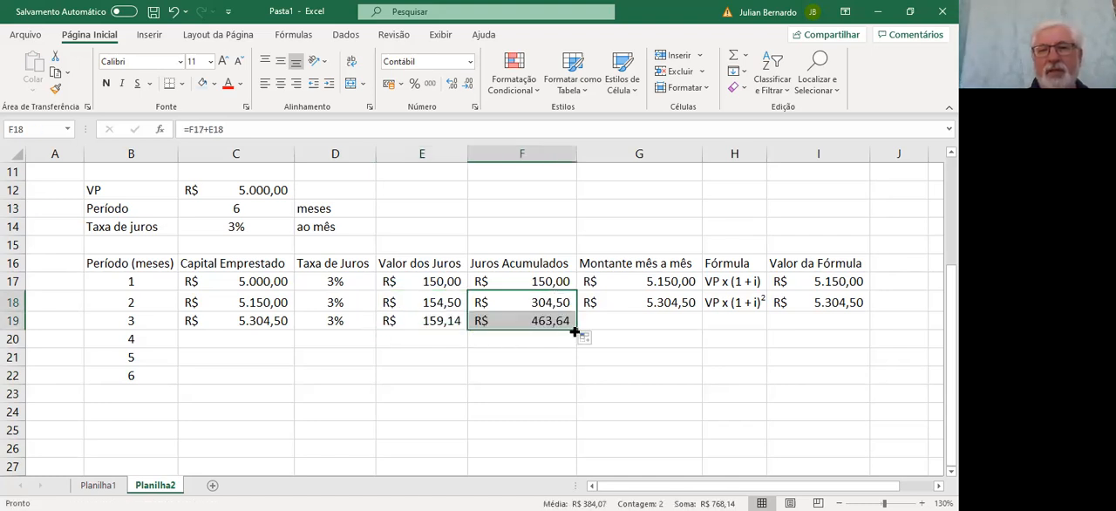
pyautogui.click(641, 300)
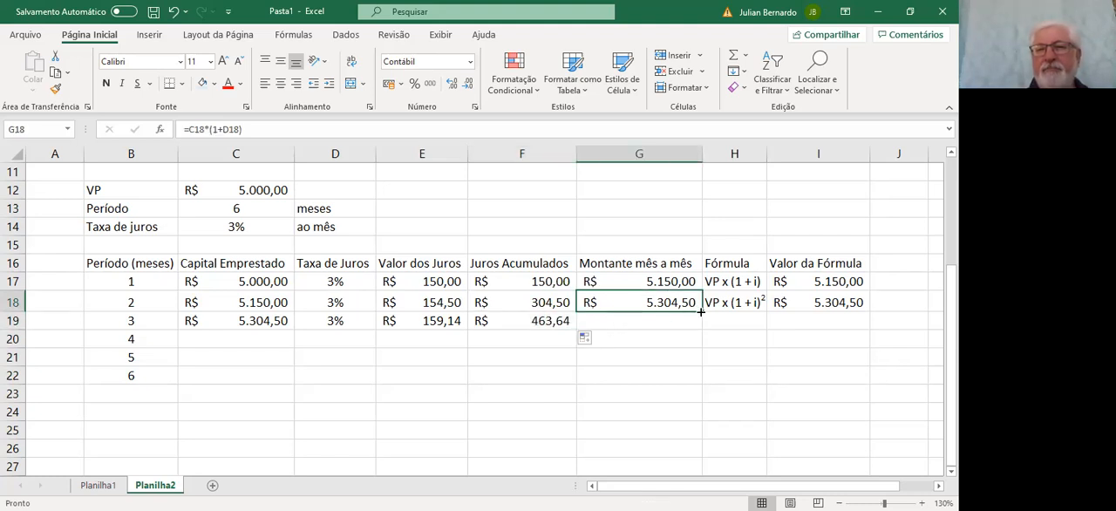
pyautogui.moveTo(701, 311); pyautogui.dragTo(700, 329)
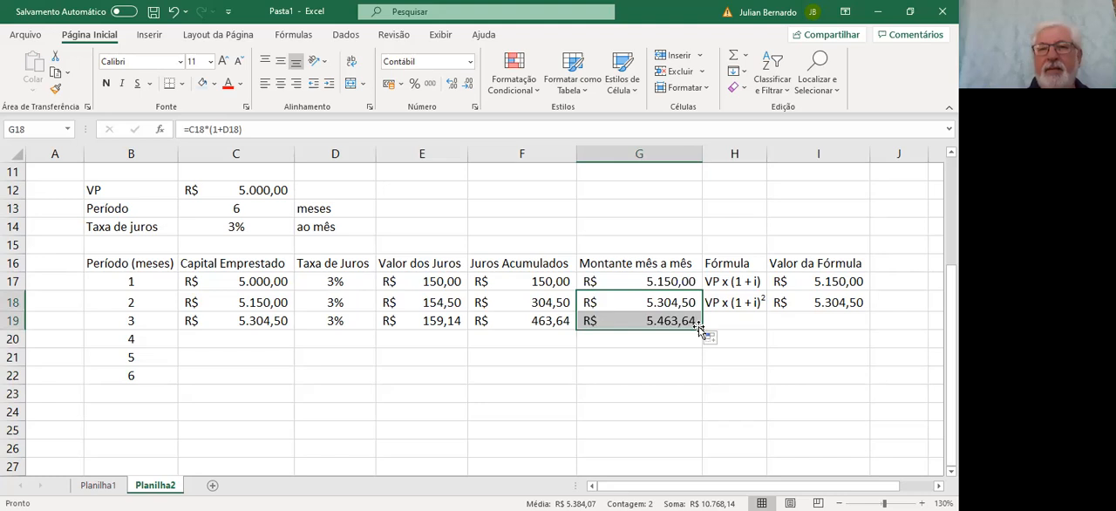
# Fill the second period's Fórmula text and Valor da Fórmula from row 18 down to row 19
pyautogui.click(681, 355)
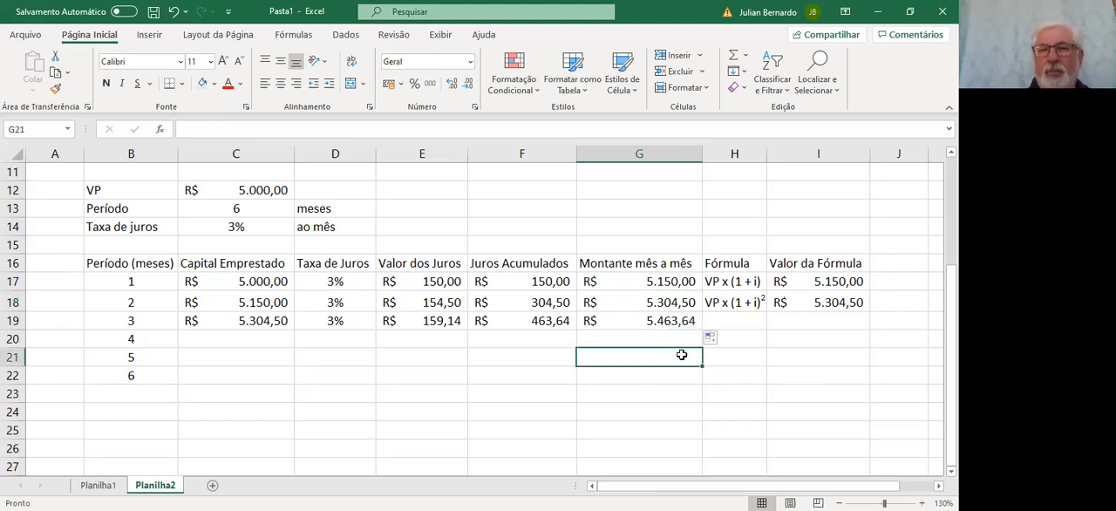
pyautogui.click(715, 301)
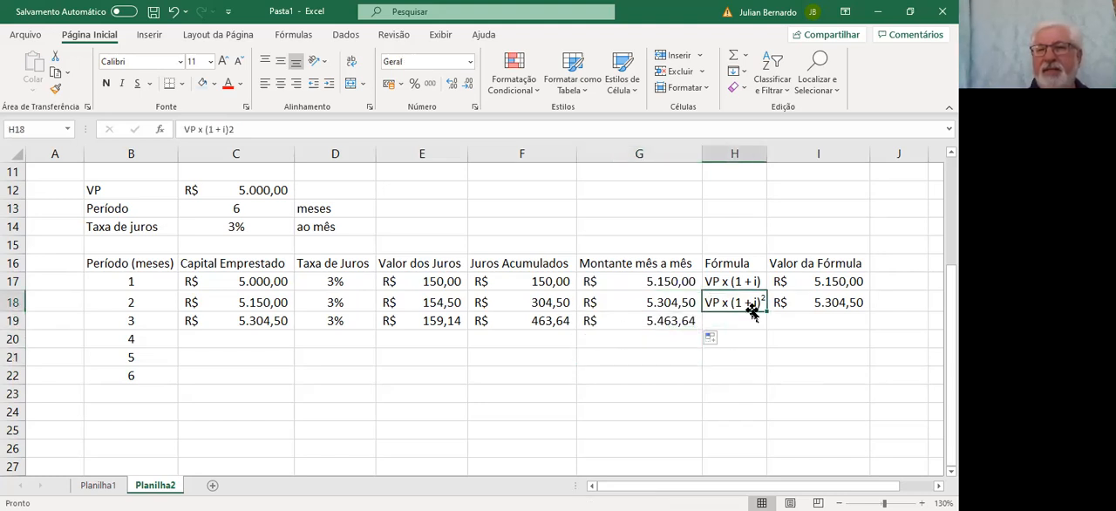
pyautogui.moveTo(764, 311); pyautogui.dragTo(765, 331)
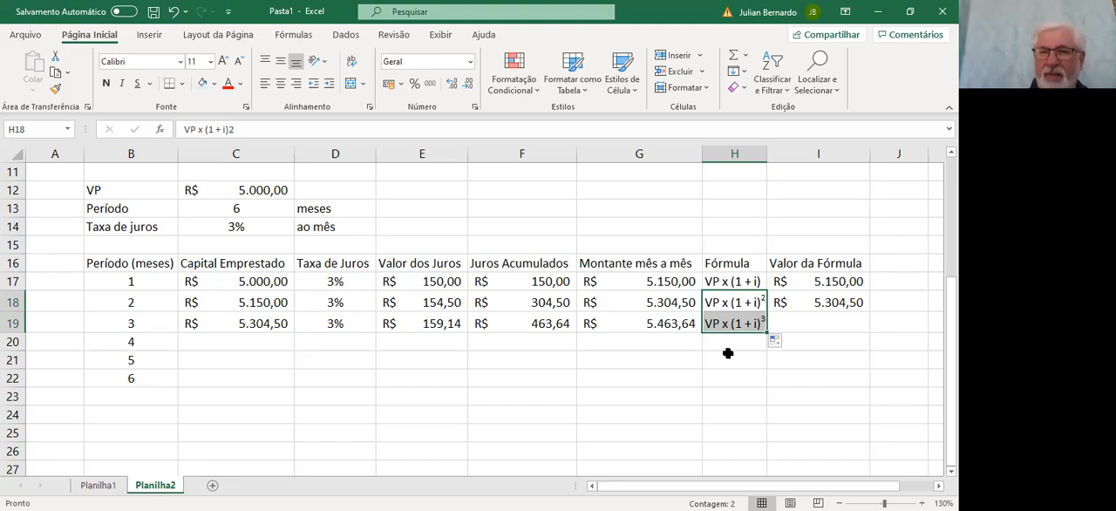
pyautogui.click(827, 301)
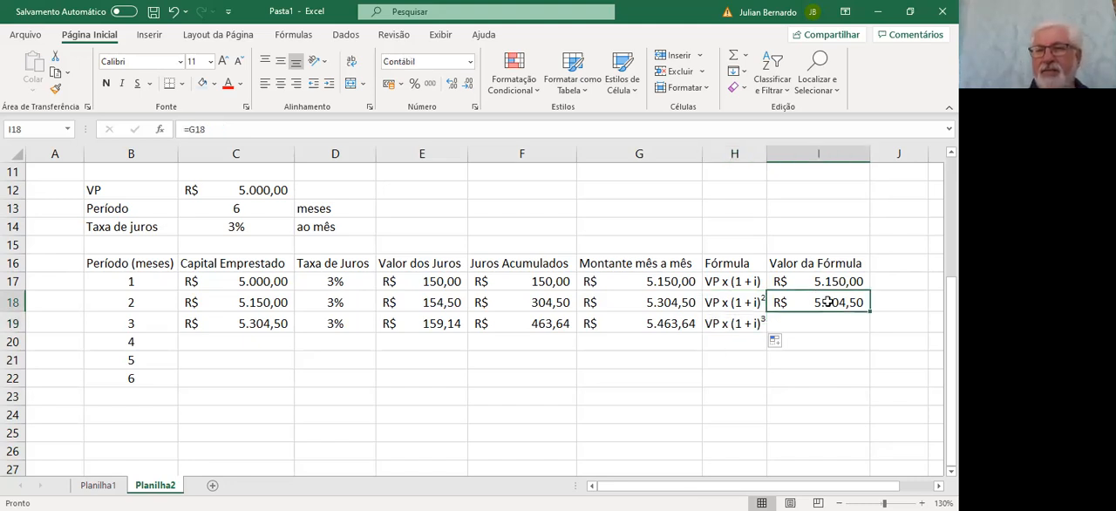
pyautogui.moveTo(870, 310); pyautogui.dragTo(866, 331)
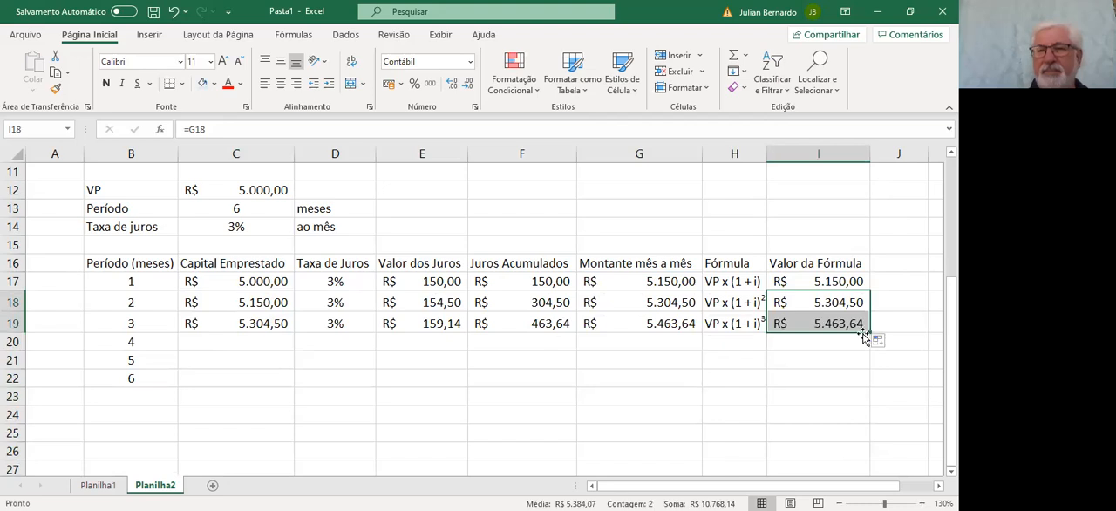
# Fill the third period's Capital Emprestado, Taxa de Juros and Valor dos Juros from row 19 down to row 20
pyautogui.click(266, 323)
pyautogui.moveTo(291, 326); pyautogui.dragTo(291, 349)
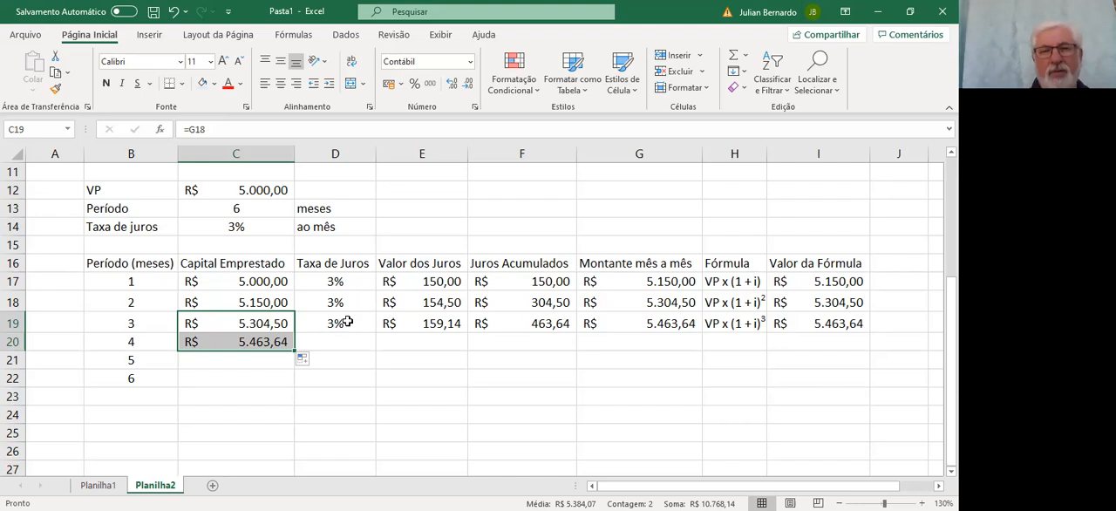
pyautogui.click(346, 322)
pyautogui.moveTo(376, 332); pyautogui.dragTo(375, 349)
pyautogui.click(438, 321)
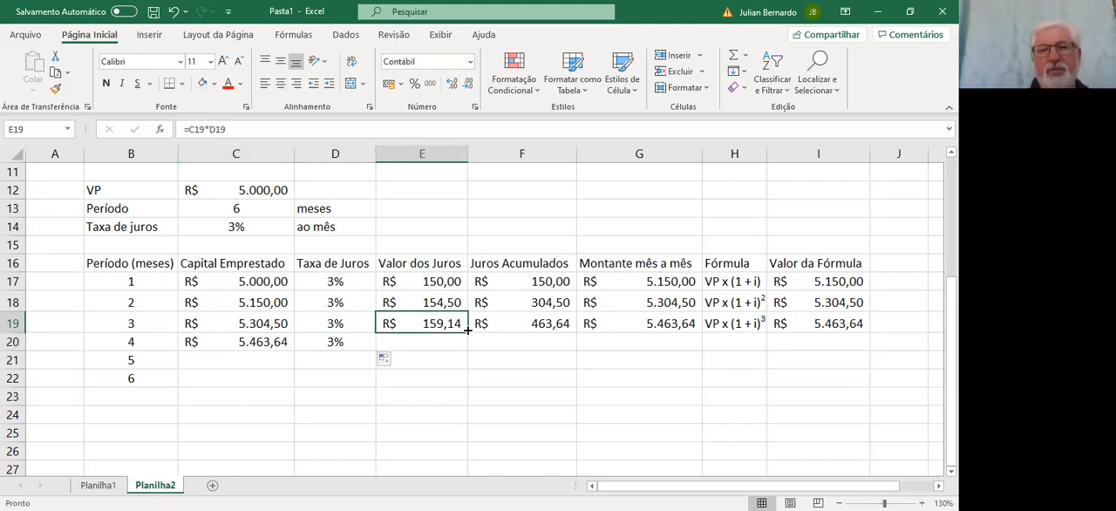
pyautogui.moveTo(468, 332); pyautogui.dragTo(466, 349)
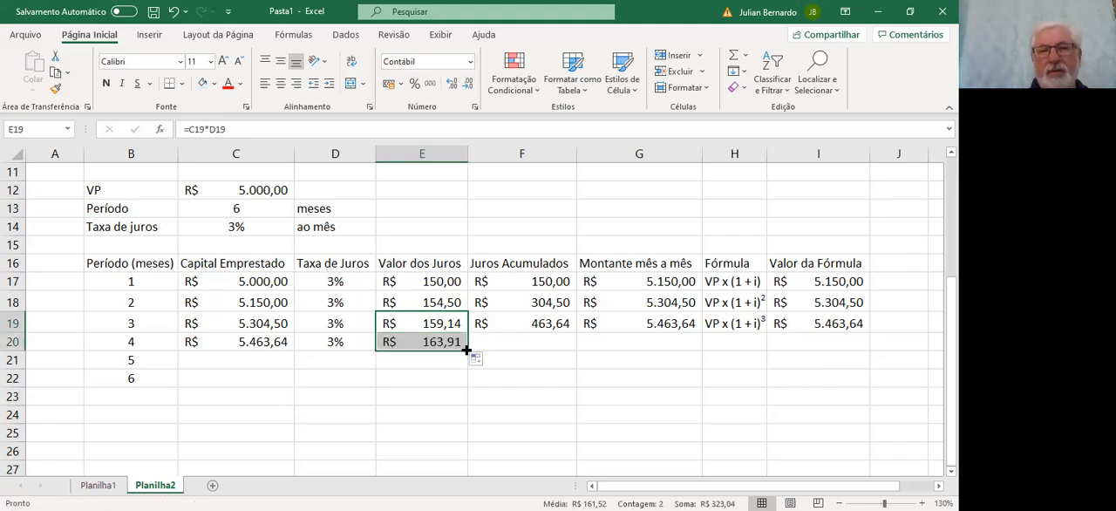
# Fill the third period's Juros Acumulados and Montante mês a mês from row 19 down to row 20
pyautogui.click(547, 320)
pyautogui.moveTo(578, 334); pyautogui.dragTo(575, 352)
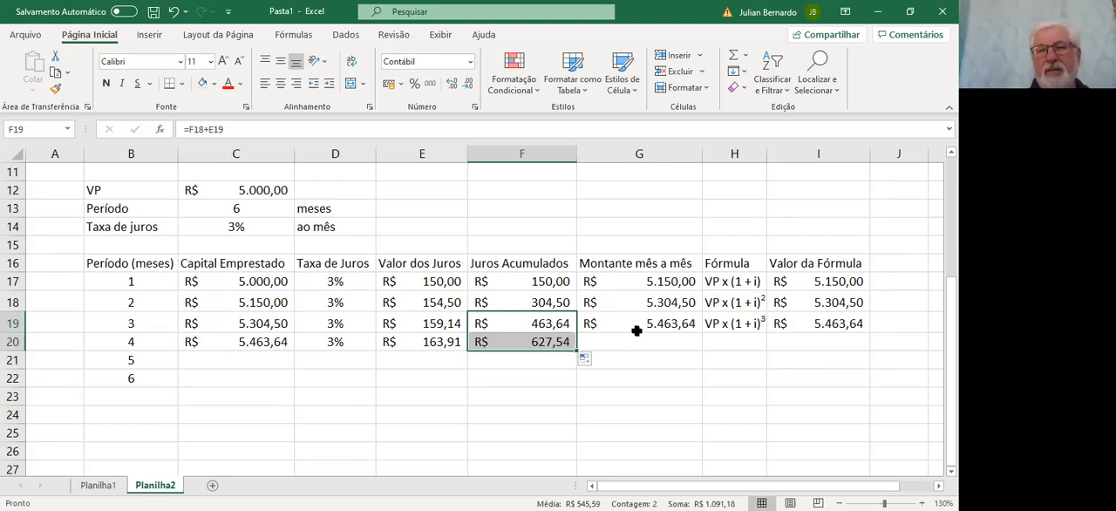
pyautogui.click(649, 325)
pyautogui.moveTo(700, 332); pyautogui.dragTo(700, 349)
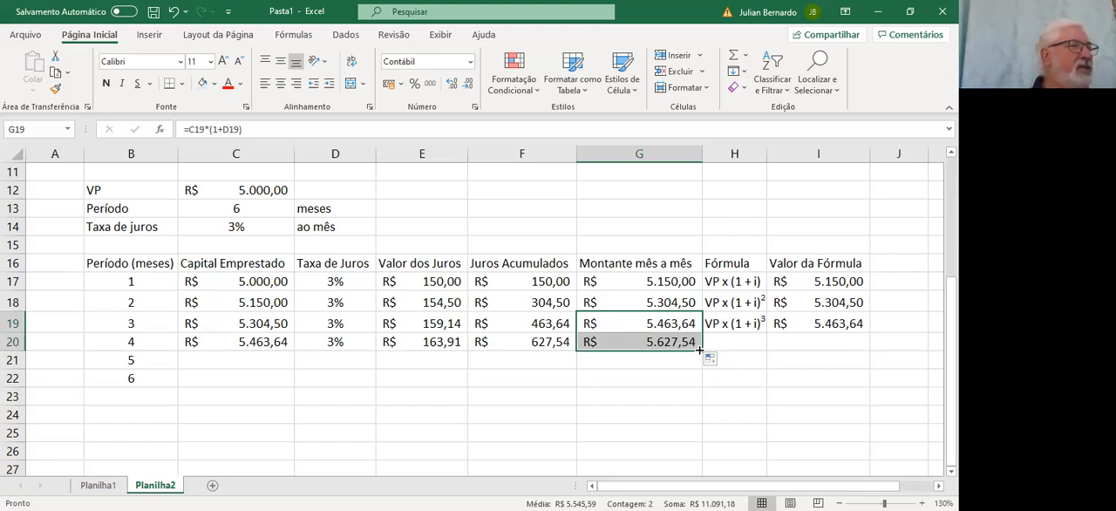
# Fill the third period's Fórmula text and Valor da Fórmula from row 19 down to row 20
pyautogui.click(742, 324)
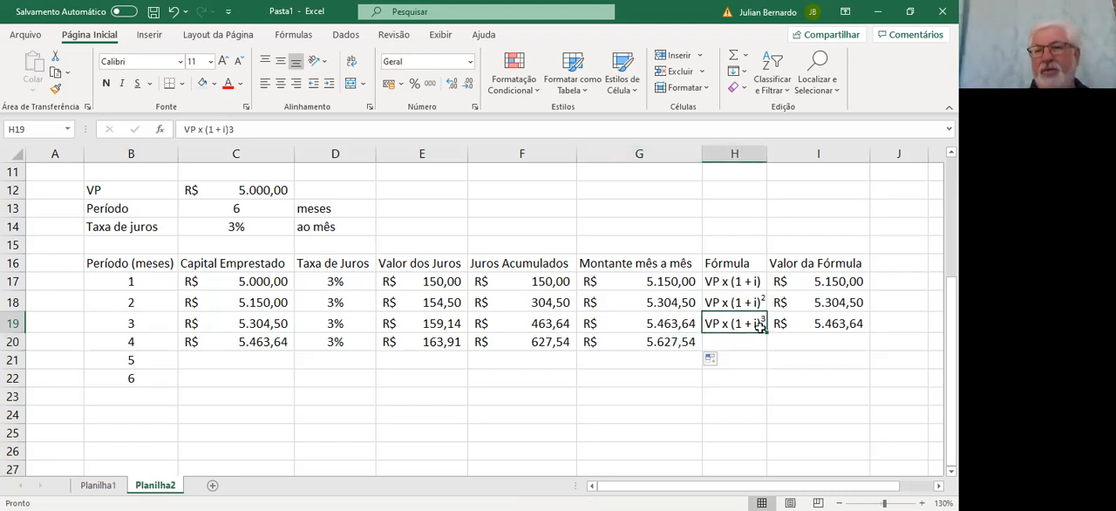
pyautogui.moveTo(766, 332); pyautogui.dragTo(768, 351)
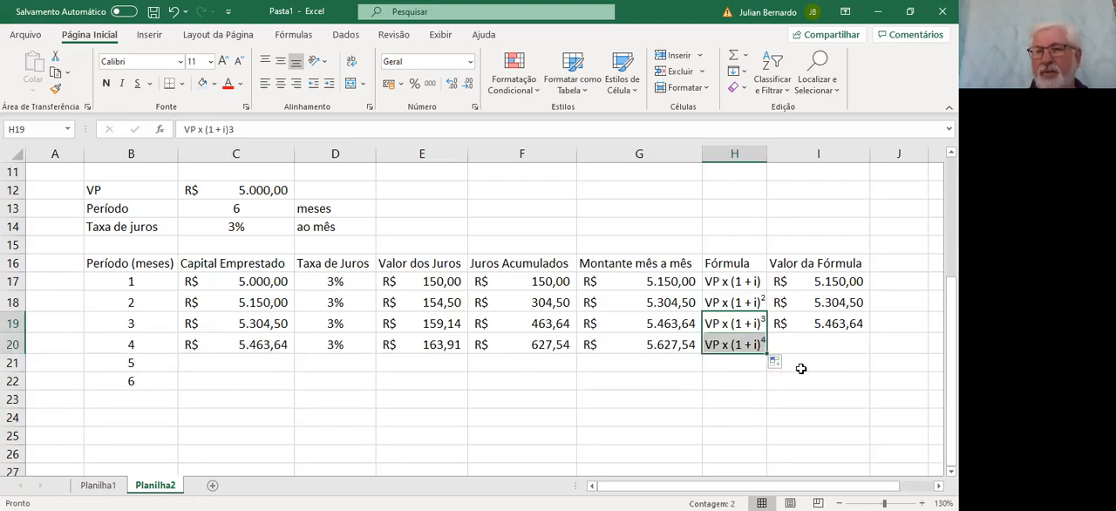
pyautogui.click(823, 323)
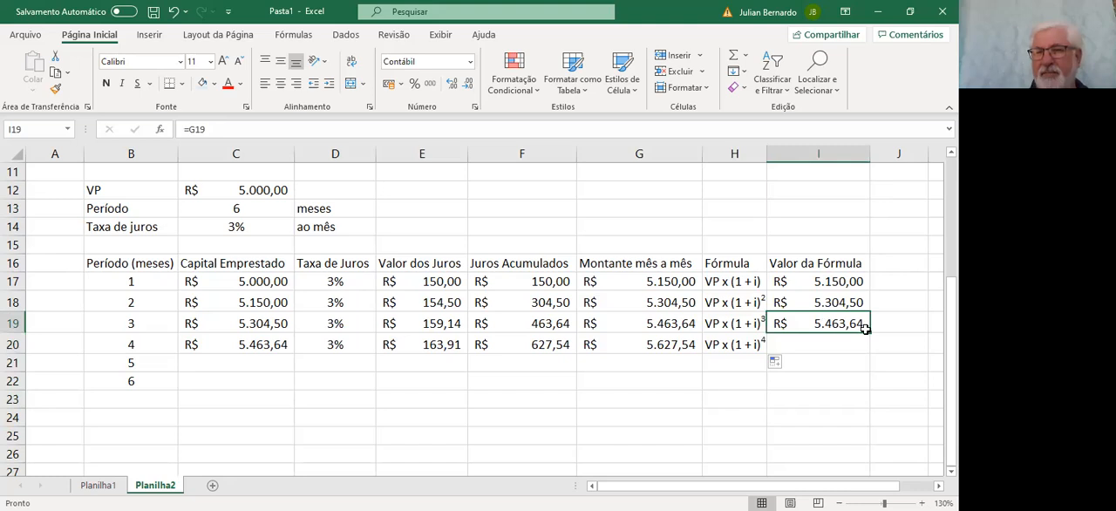
pyautogui.moveTo(868, 332); pyautogui.dragTo(869, 332)
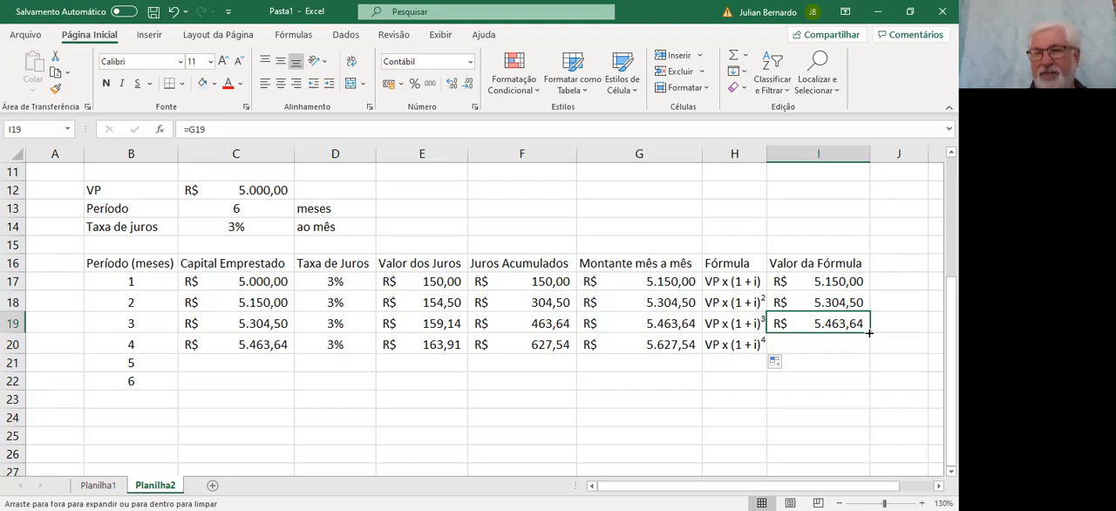
pyautogui.moveTo(868, 332); pyautogui.dragTo(870, 349)
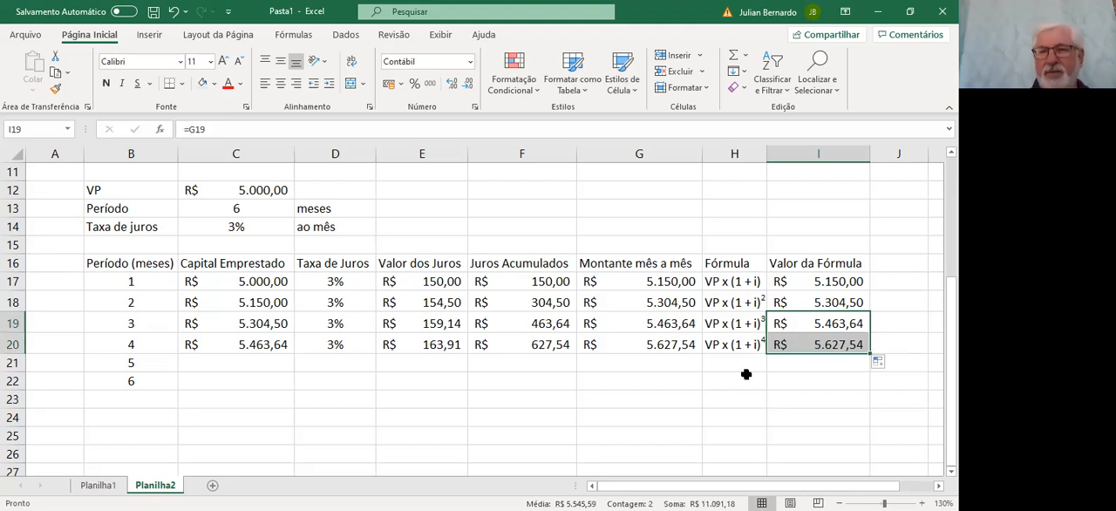
pyautogui.click(800, 342)
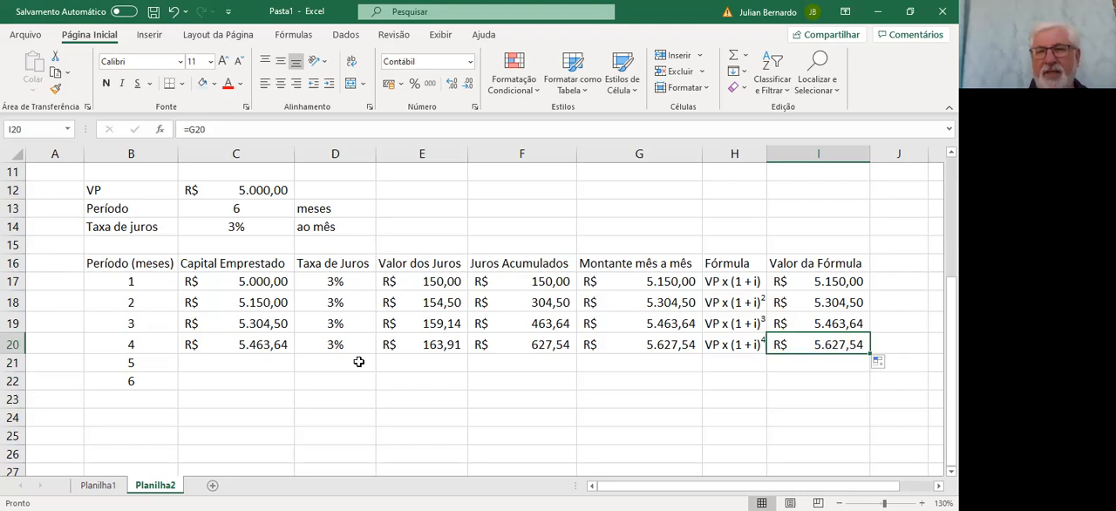
# Fill the fourth period's Capital Emprestado, Taxa de Juros and Valor dos Juros from row 20 down to row 21
pyautogui.click(257, 344)
pyautogui.moveTo(294, 353); pyautogui.dragTo(293, 370)
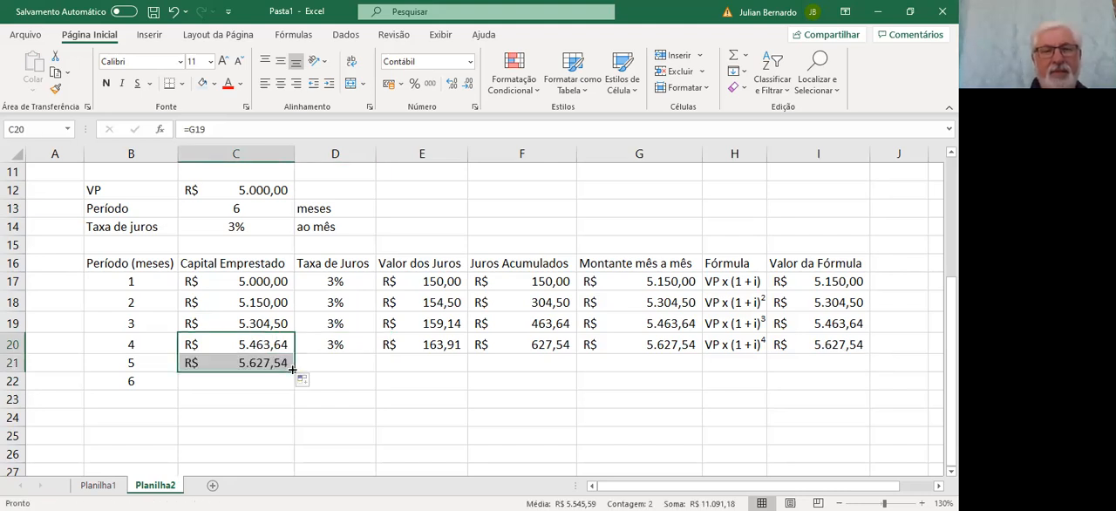
pyautogui.click(356, 343)
pyautogui.moveTo(371, 352); pyautogui.dragTo(378, 373)
pyautogui.click(436, 343)
pyautogui.moveTo(467, 352); pyautogui.dragTo(468, 370)
# Fill the fourth period's Juros Acumulados and Montante mês a mês from row 20 down to row 21
pyautogui.click(540, 343)
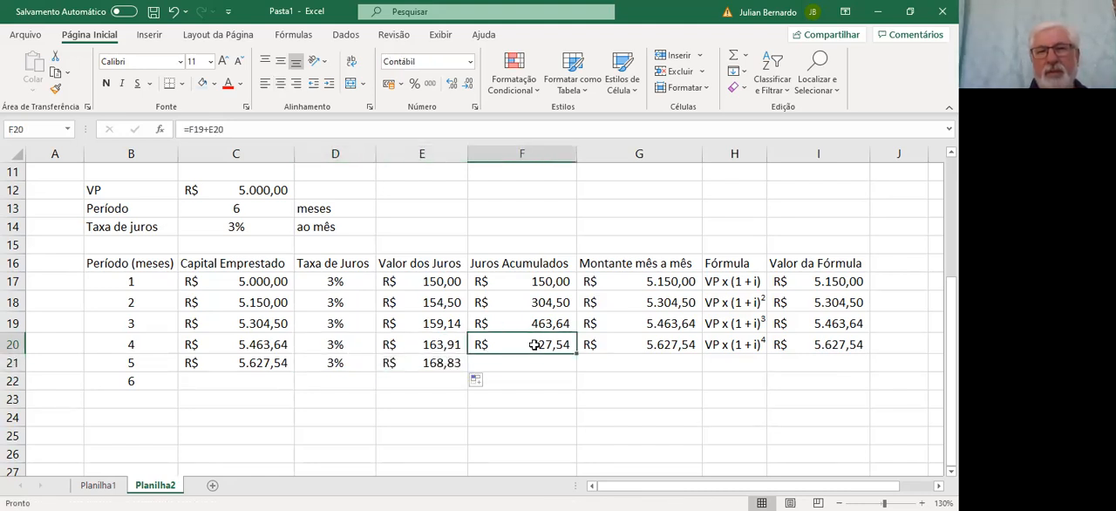
pyautogui.moveTo(576, 355); pyautogui.dragTo(577, 372)
pyautogui.click(644, 345)
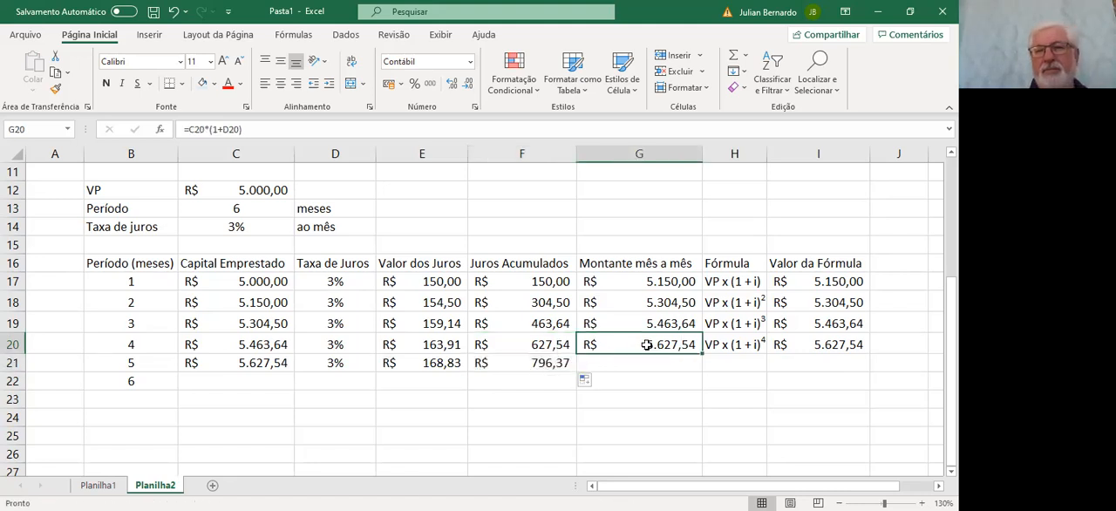
pyautogui.moveTo(700, 353); pyautogui.dragTo(698, 368)
# Fill the fourth period's Fórmula text and Valor da Fórmula from row 20 down to row 21
pyautogui.click(724, 344)
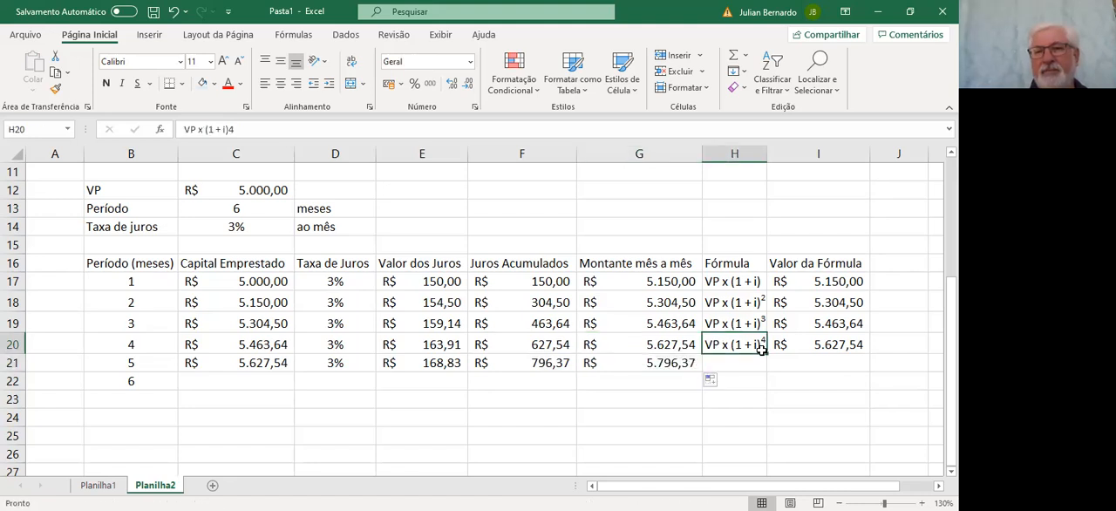
pyautogui.moveTo(766, 354); pyautogui.dragTo(766, 364)
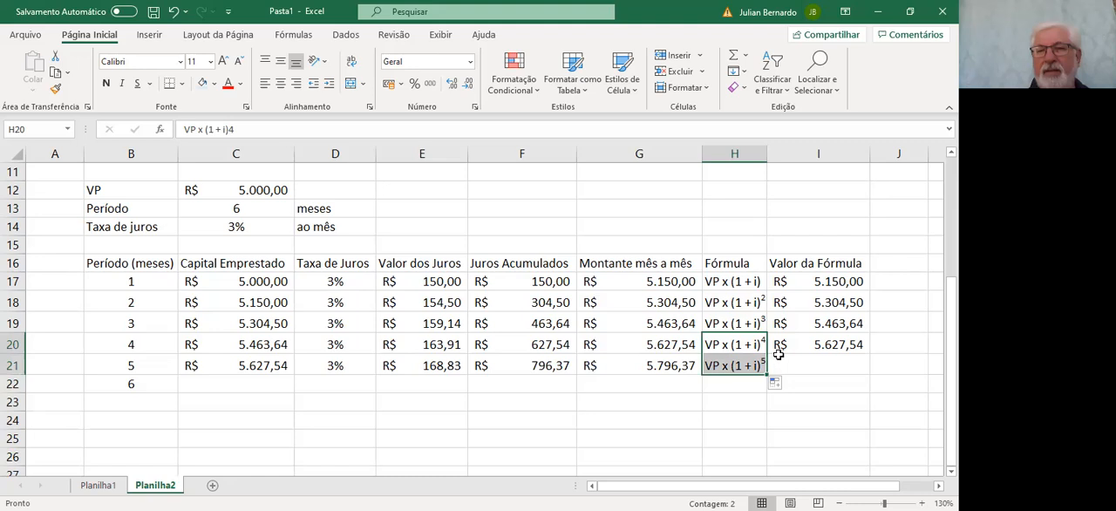
pyautogui.click(795, 345)
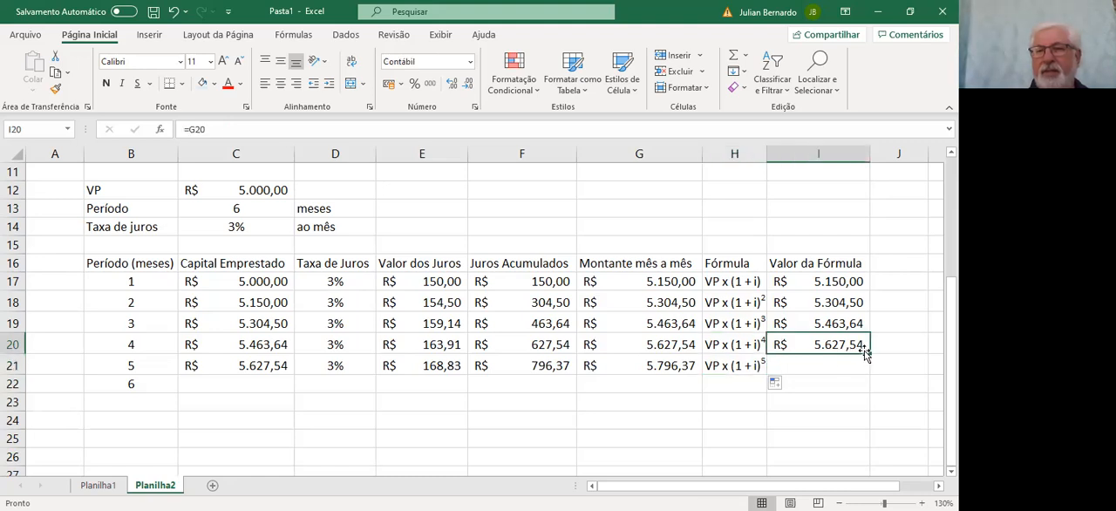
pyautogui.moveTo(868, 355); pyautogui.dragTo(868, 366)
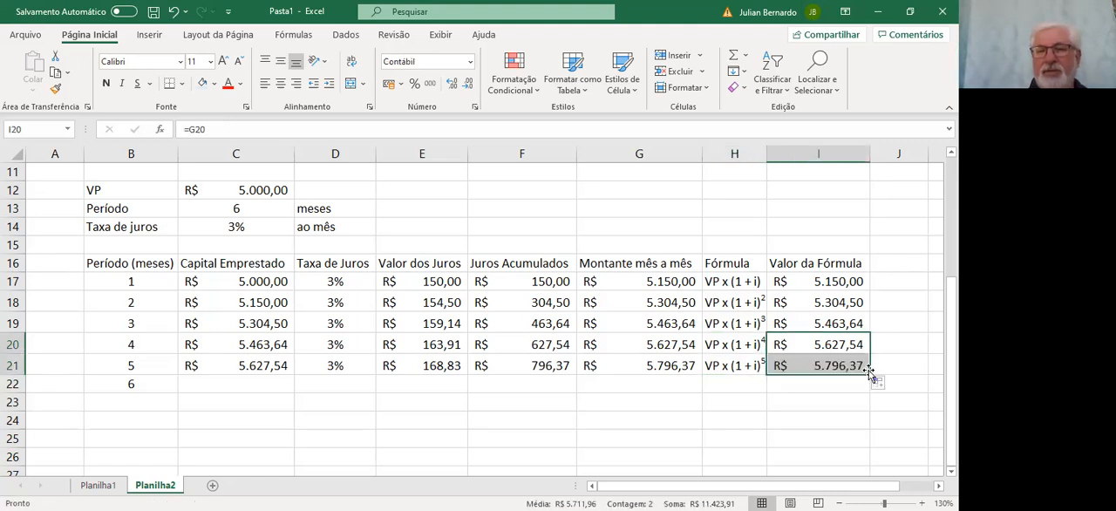
pyautogui.click(639, 362)
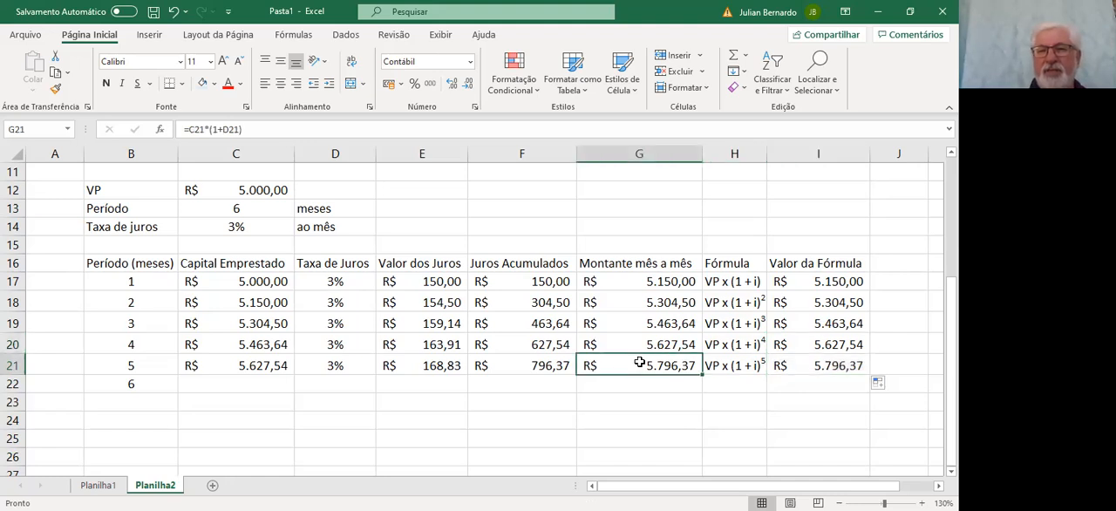
# Fill the fifth period's Capital Emprestado, Taxa de Juros and Valor dos Juros from row 21 down to row 22
pyautogui.click(230, 369)
pyautogui.moveTo(298, 376); pyautogui.dragTo(298, 389)
pyautogui.click(312, 372)
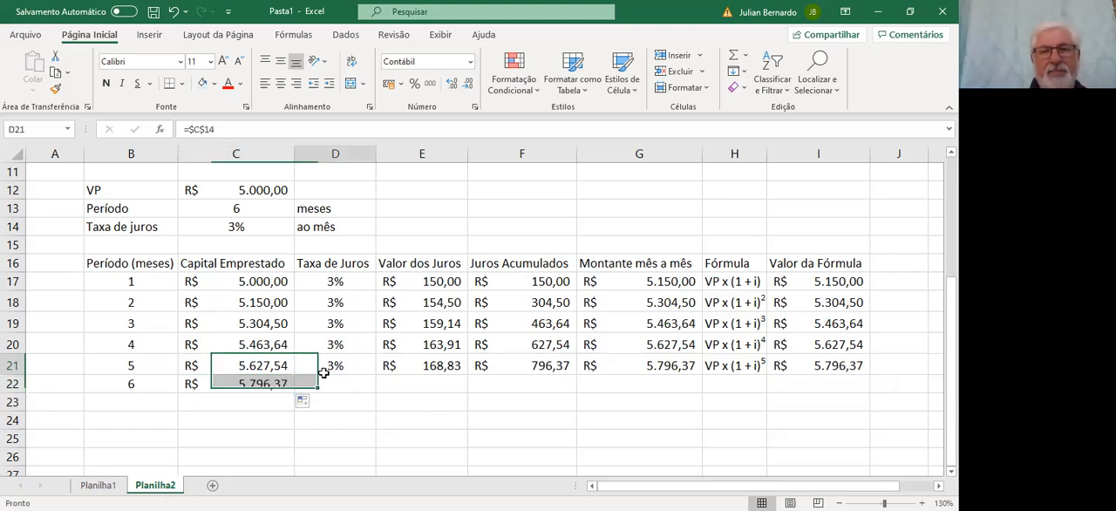
pyautogui.moveTo(377, 374); pyautogui.dragTo(377, 389)
pyautogui.click(428, 365)
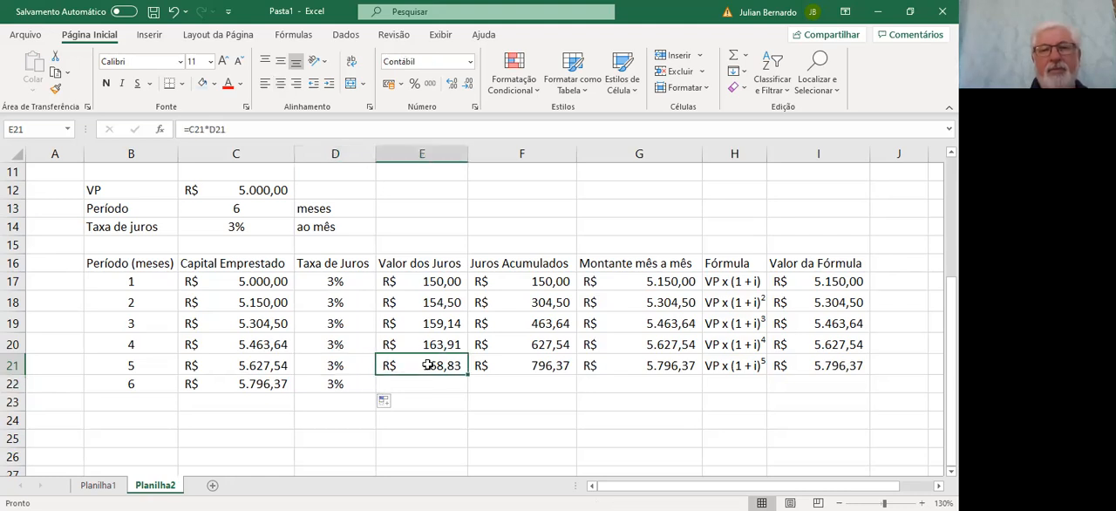
pyautogui.moveTo(466, 376); pyautogui.dragTo(464, 392)
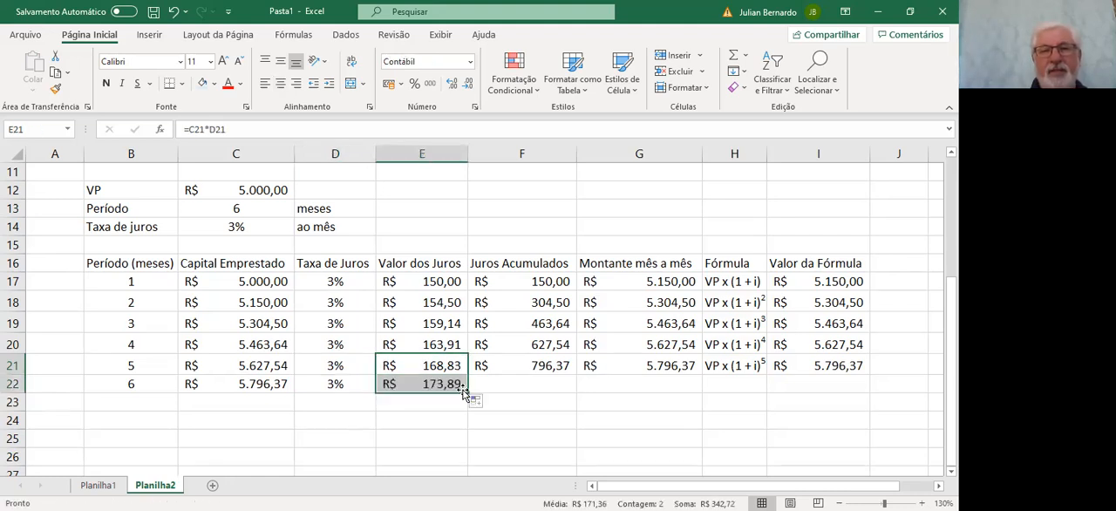
# Fill the fifth period's Juros Acumulados and Montante mês a mês from row 21 down to row 22
pyautogui.click(558, 367)
pyautogui.moveTo(576, 375); pyautogui.dragTo(578, 391)
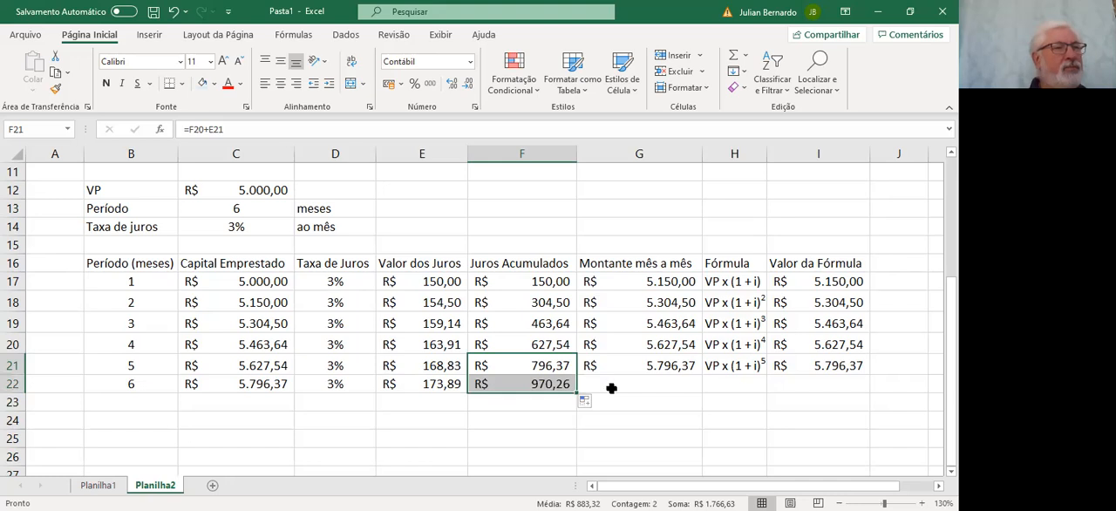
pyautogui.click(669, 367)
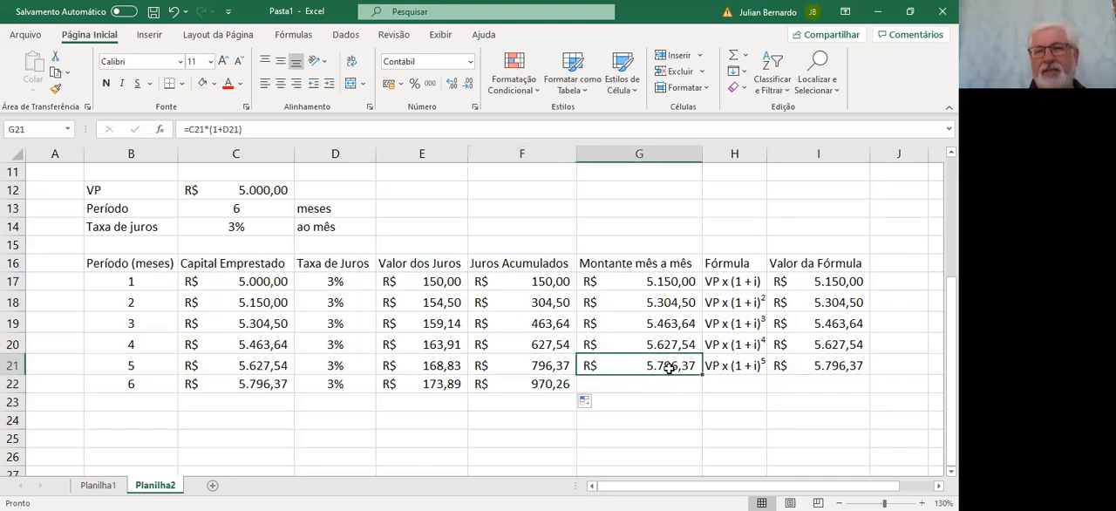
pyautogui.moveTo(700, 383); pyautogui.dragTo(700, 392)
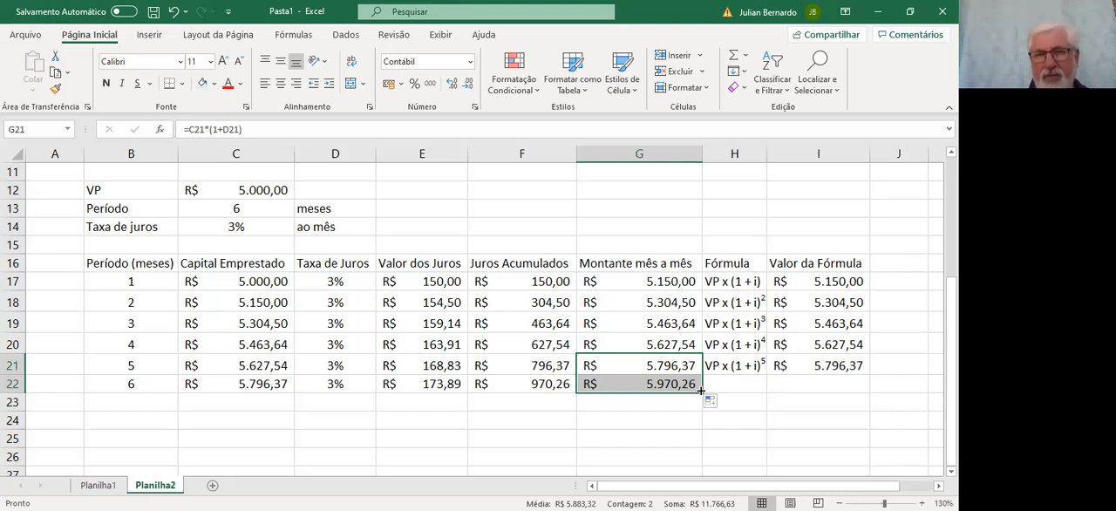
# Fill the fifth period's Fórmula text and Valor da Fórmula from row 21 down to row 22
pyautogui.click(757, 366)
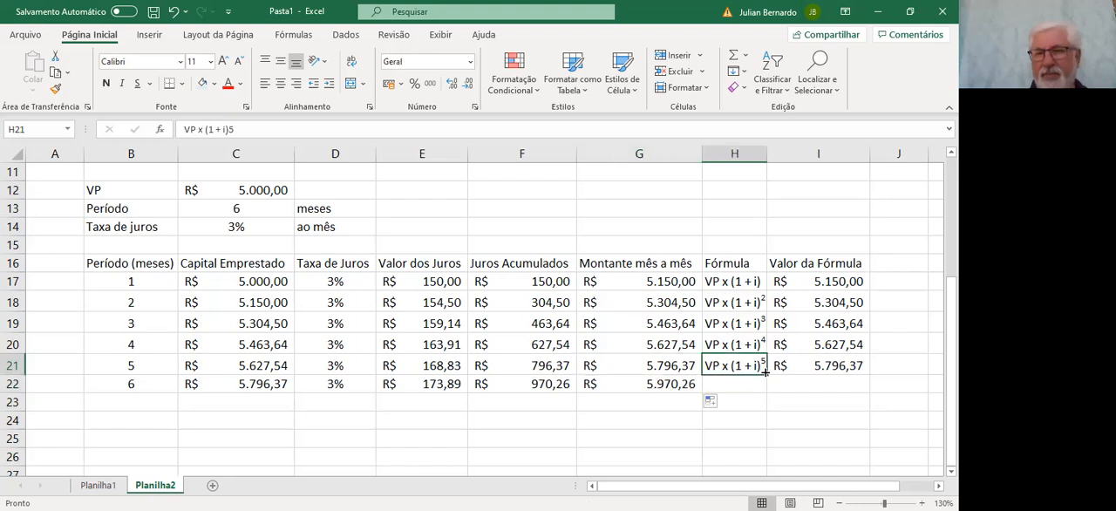
pyautogui.moveTo(767, 374); pyautogui.dragTo(771, 392)
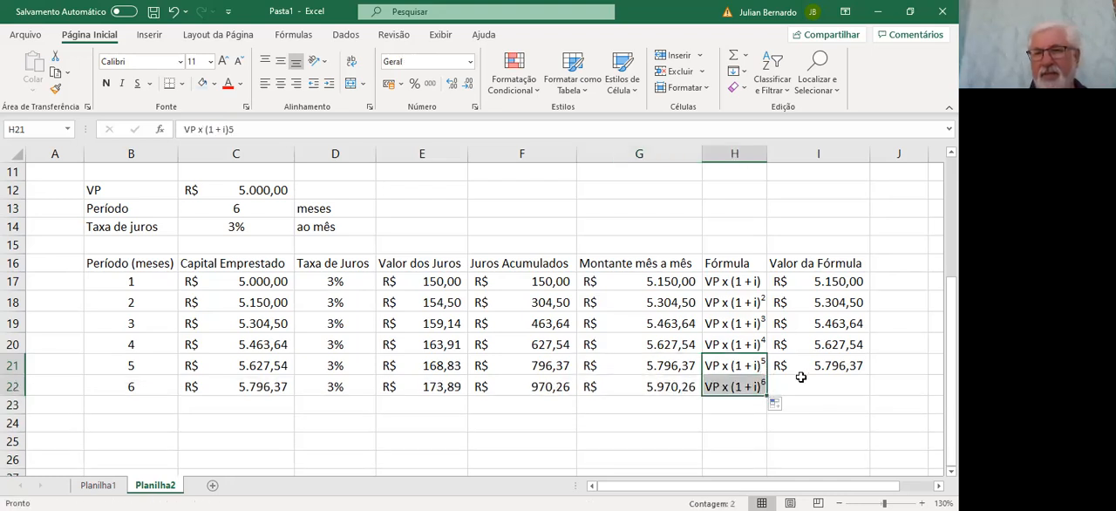
pyautogui.click(817, 366)
pyautogui.moveTo(868, 376); pyautogui.dragTo(867, 394)
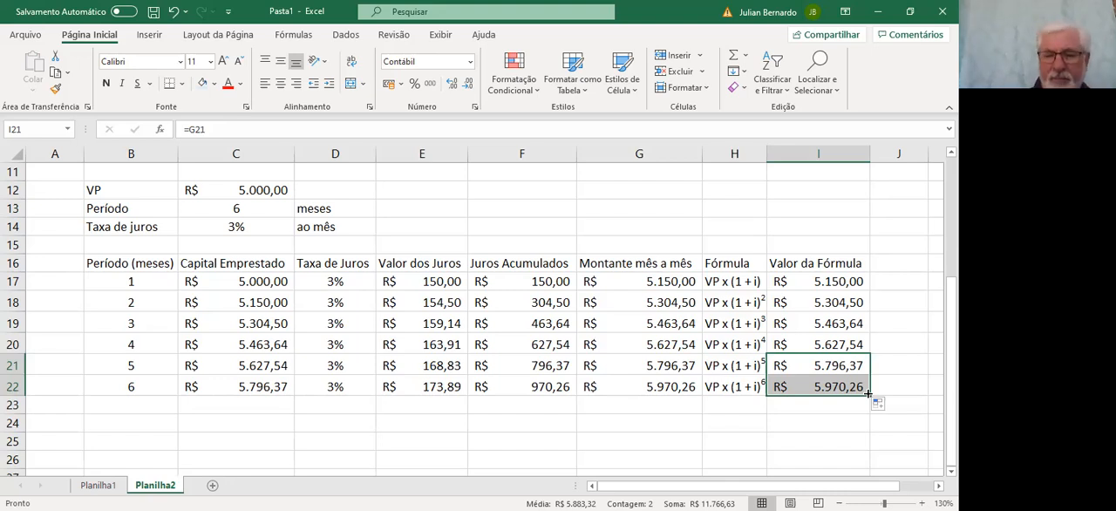
pyautogui.press('Down')
pyautogui.press('Down')
pyautogui.press('Down')
pyautogui.press('Down')
pyautogui.press('Left')
pyautogui.press('Left')
pyautogui.press('Left')
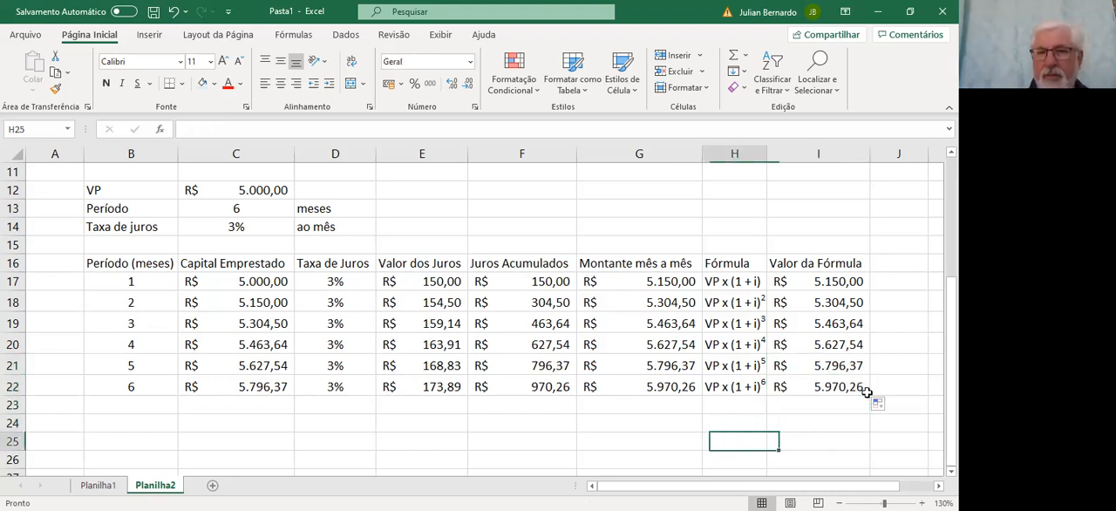
pyautogui.press('Right')
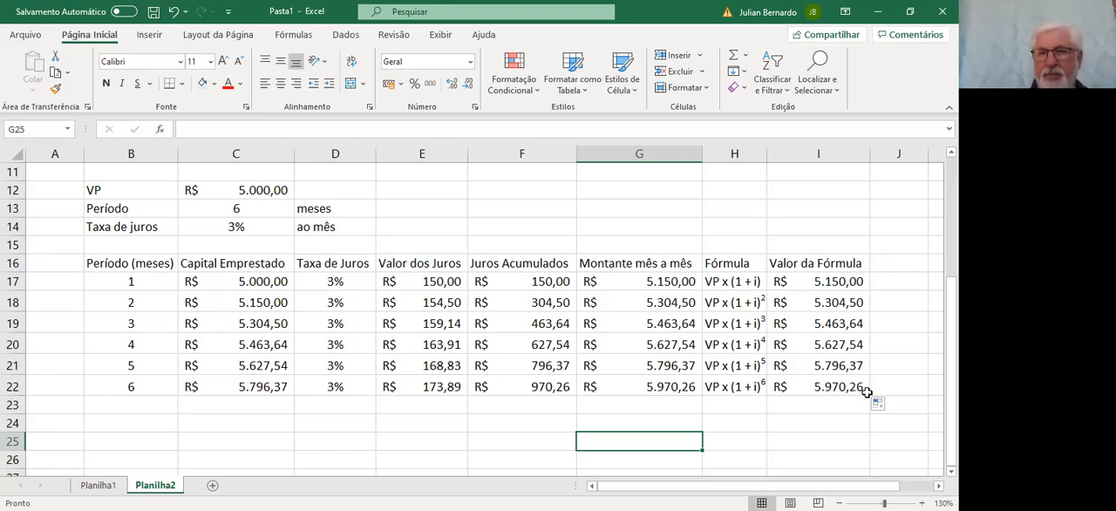
# Enter the formula =C12*(1+C14) in cell I24, below the Valor da Fórmula column
pyautogui.press('Up')
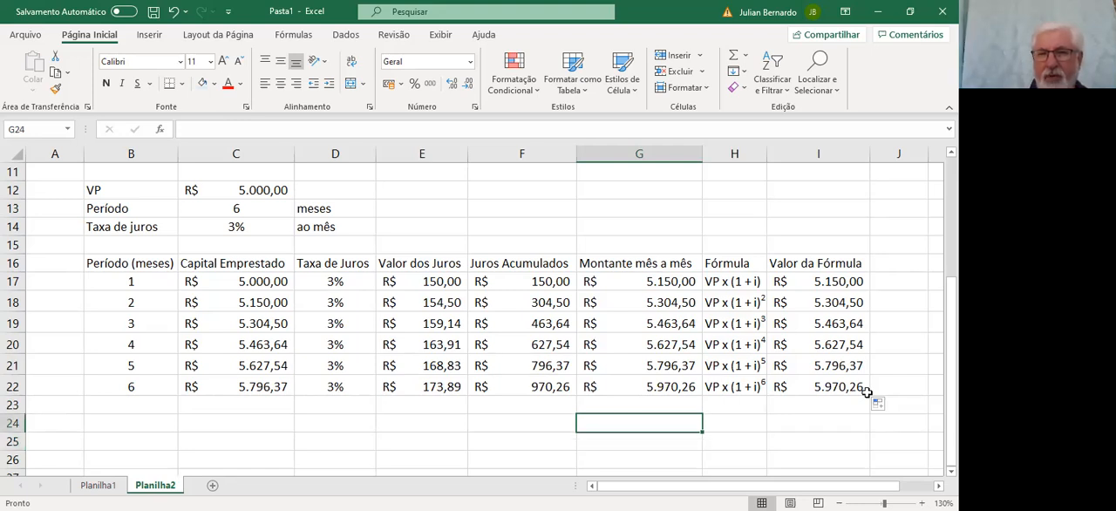
pyautogui.press('Right')
pyautogui.press('Right')
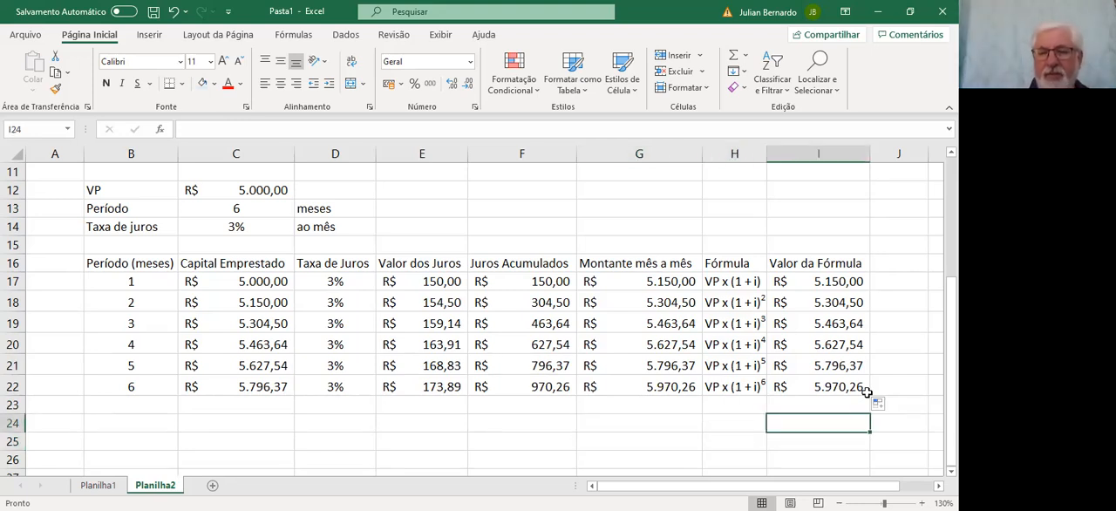
pyautogui.write('=')
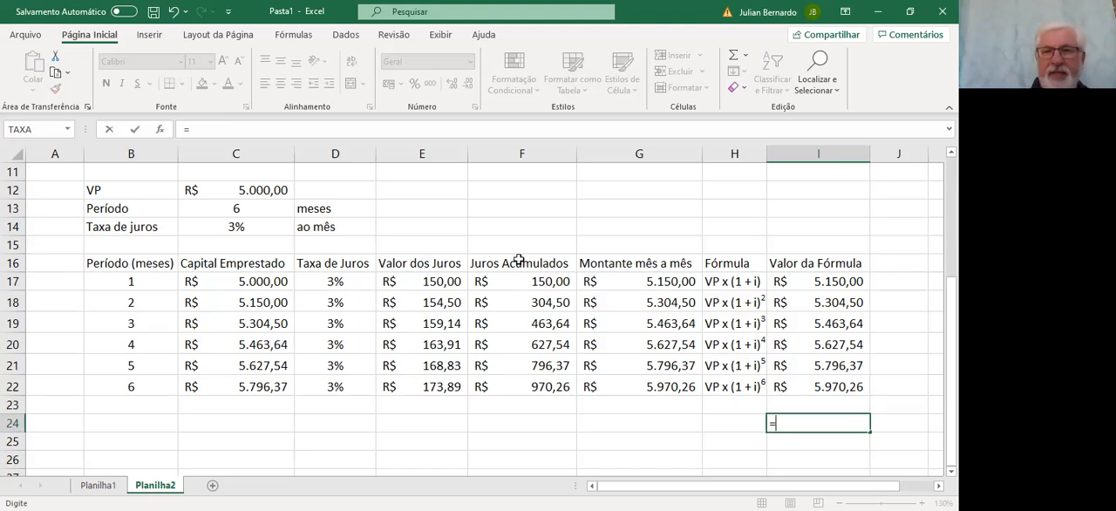
pyautogui.click(247, 190)
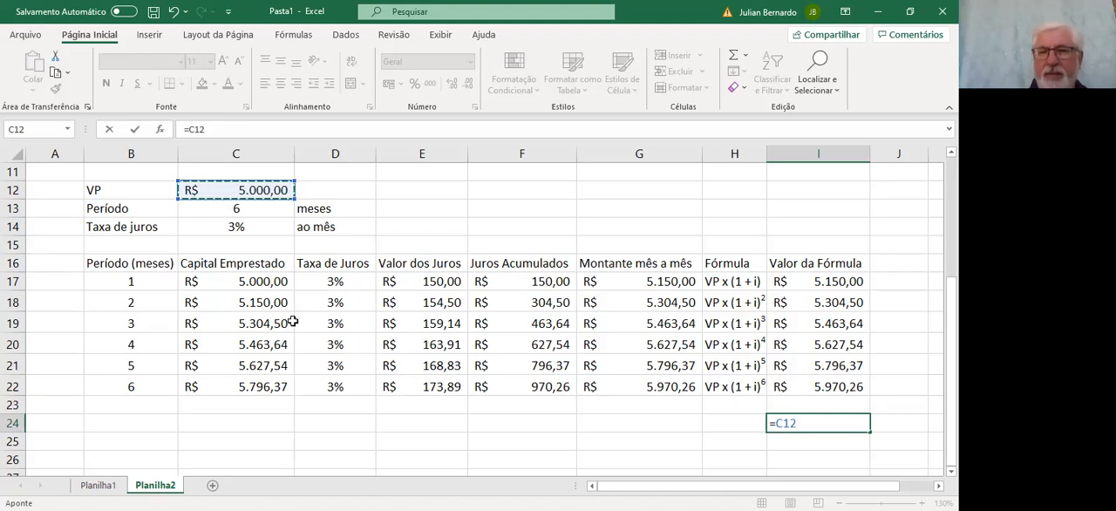
pyautogui.click(190, 129)
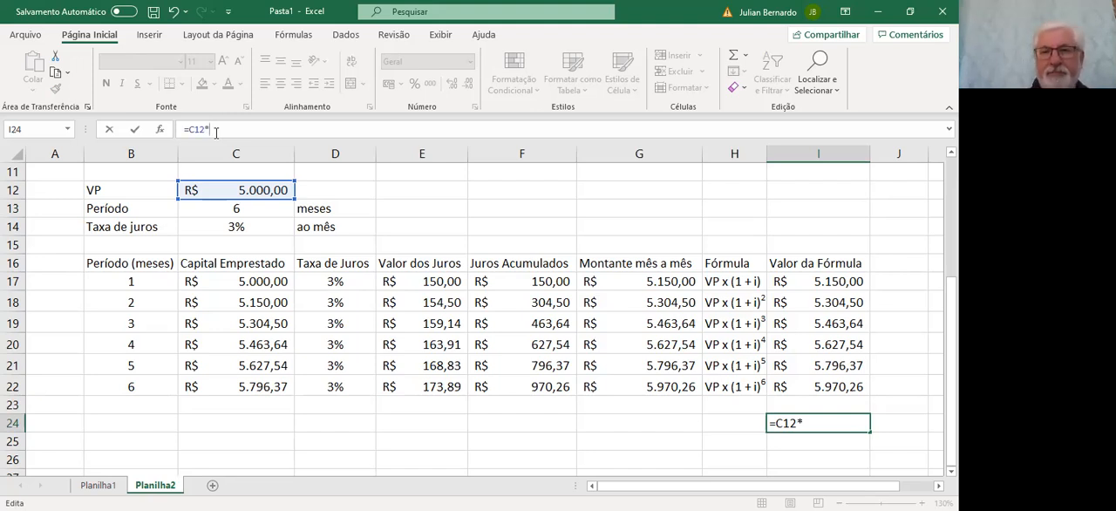
pyautogui.write('(1')
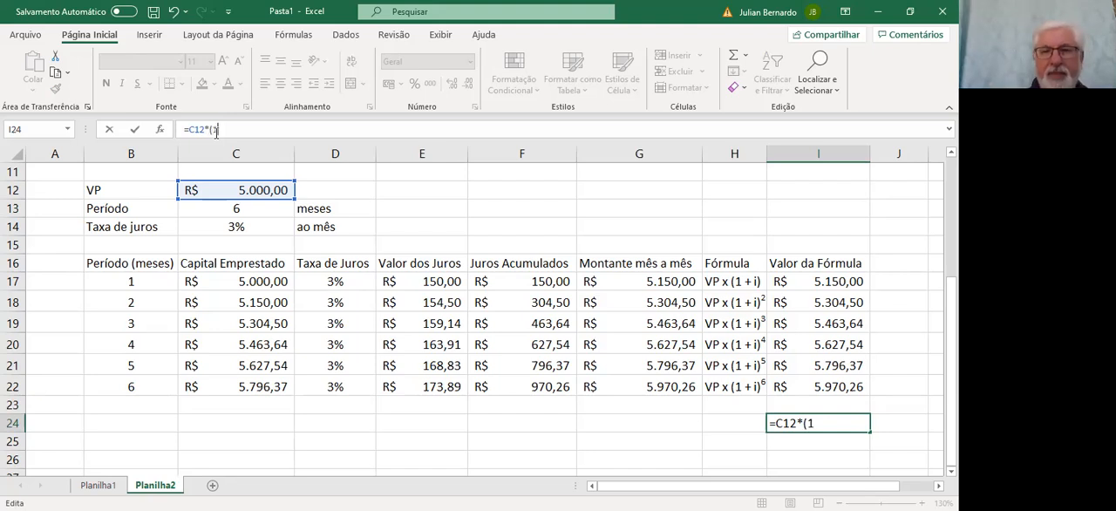
pyautogui.write('+')
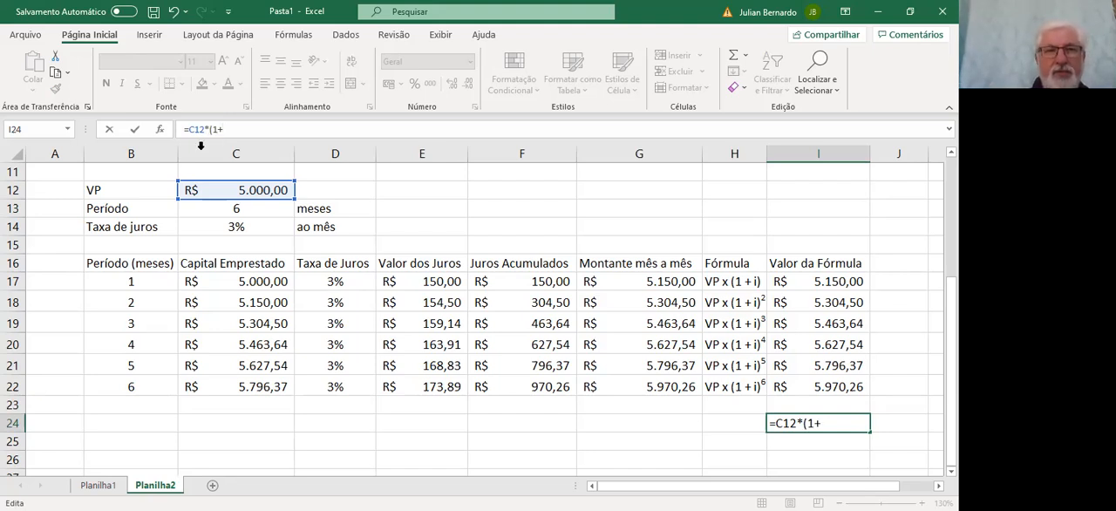
pyautogui.click(235, 225)
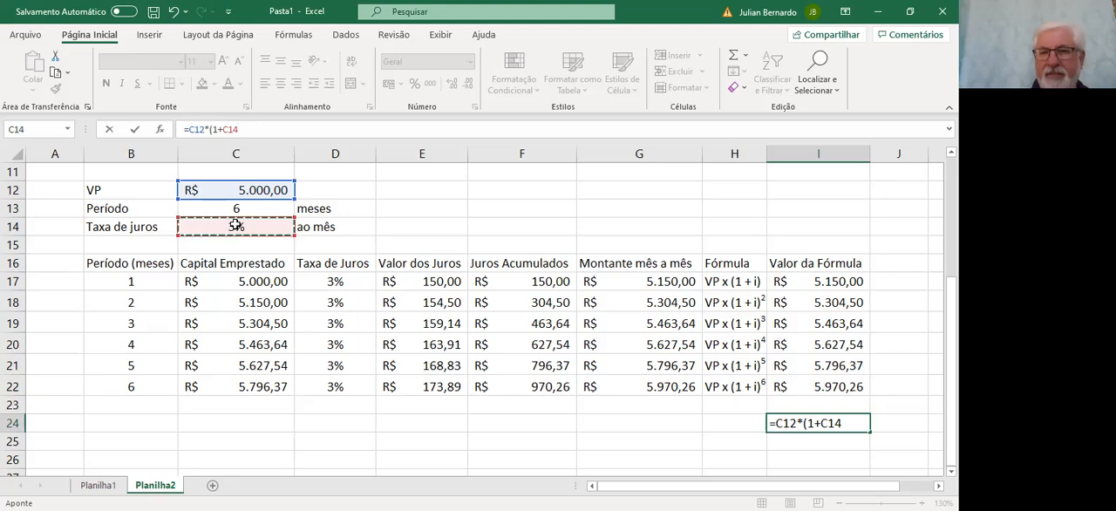
pyautogui.write(')')
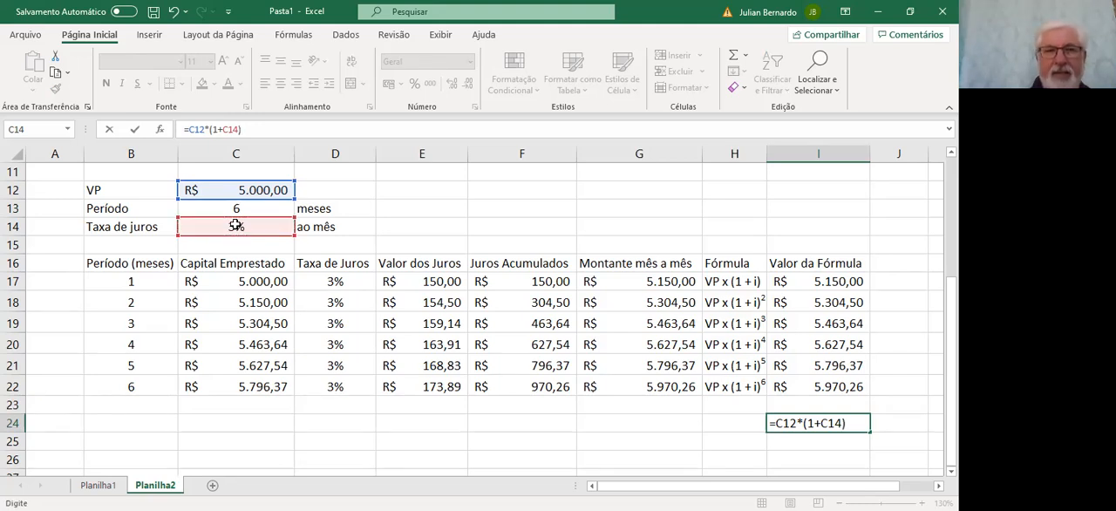
pyautogui.click(236, 207)
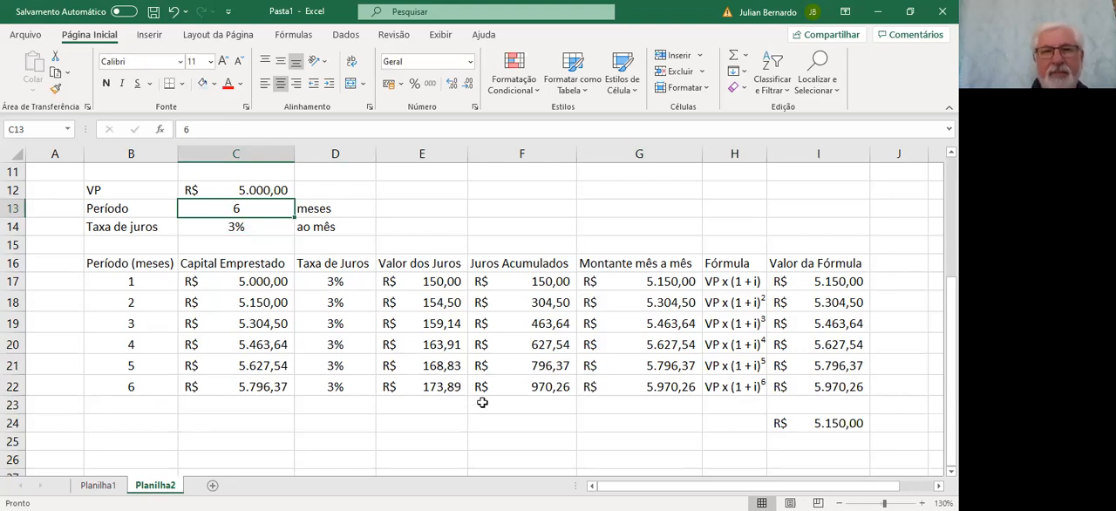
# Add the exponent to the formula in cell I24 so it reads =C12*(1+C14)^6
pyautogui.click(610, 457)
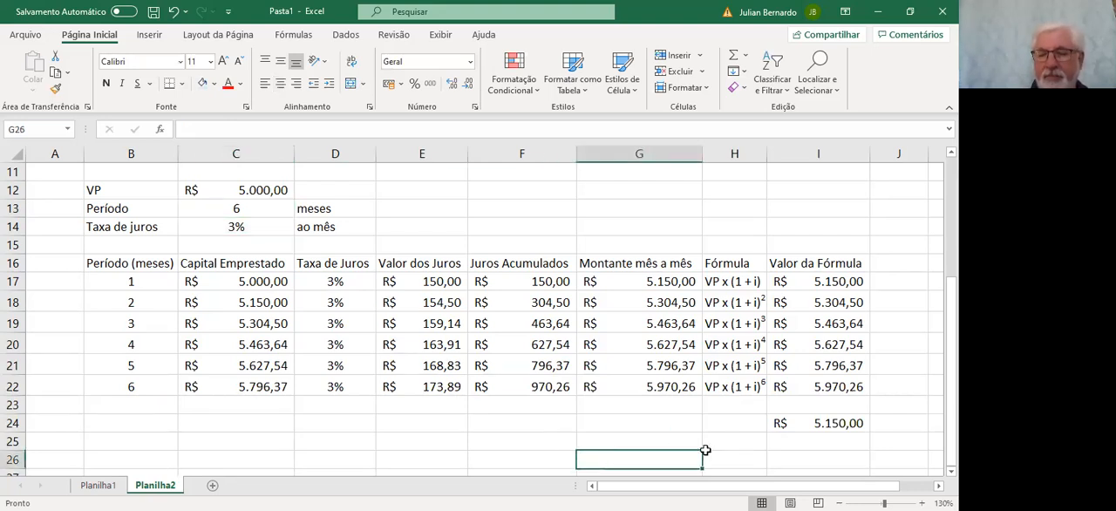
pyautogui.press('Up')
pyautogui.press('Up')
pyautogui.press('Right')
pyautogui.press('Right')
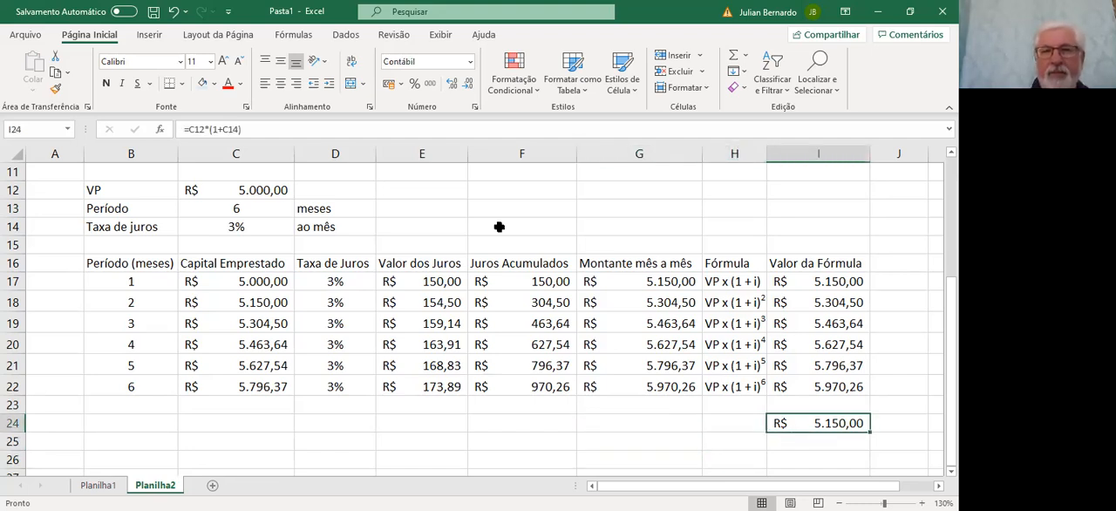
pyautogui.click(315, 129)
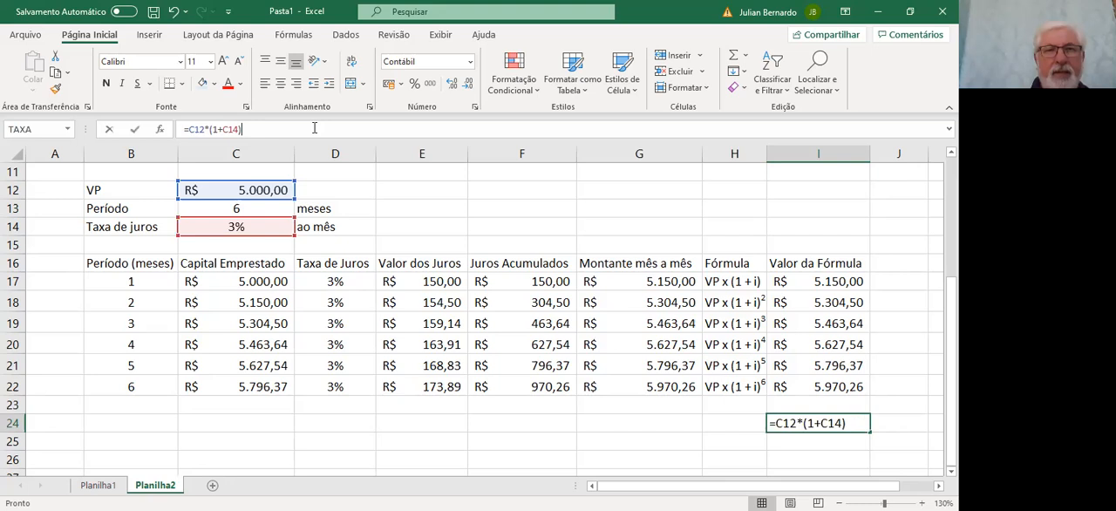
pyautogui.write('6')
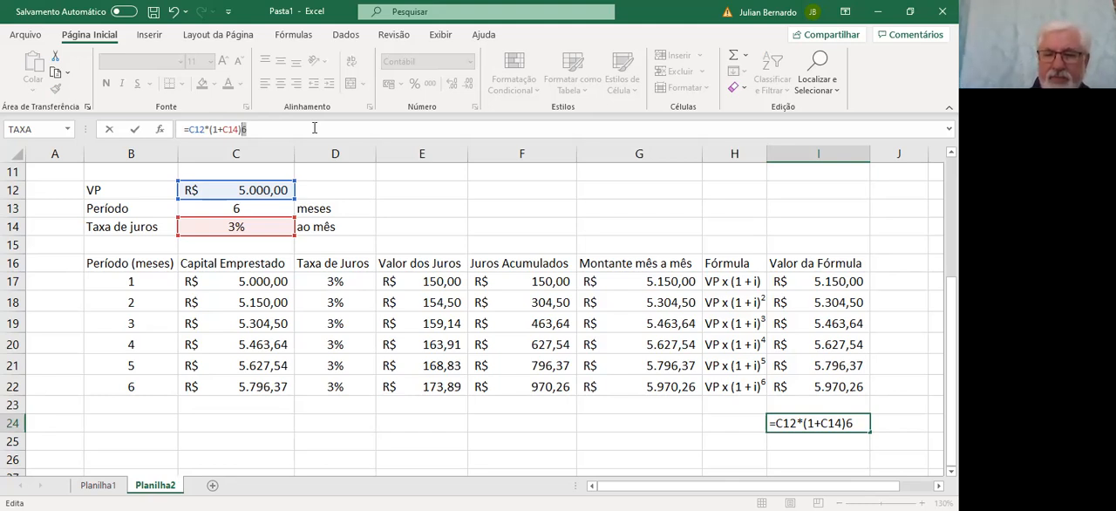
pyautogui.write('^')
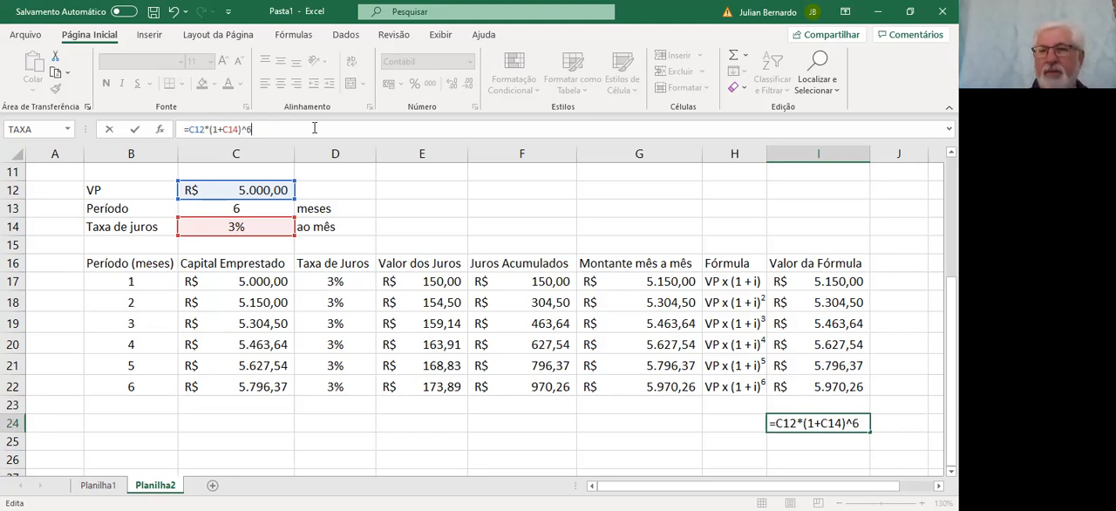
pyautogui.press('Return')
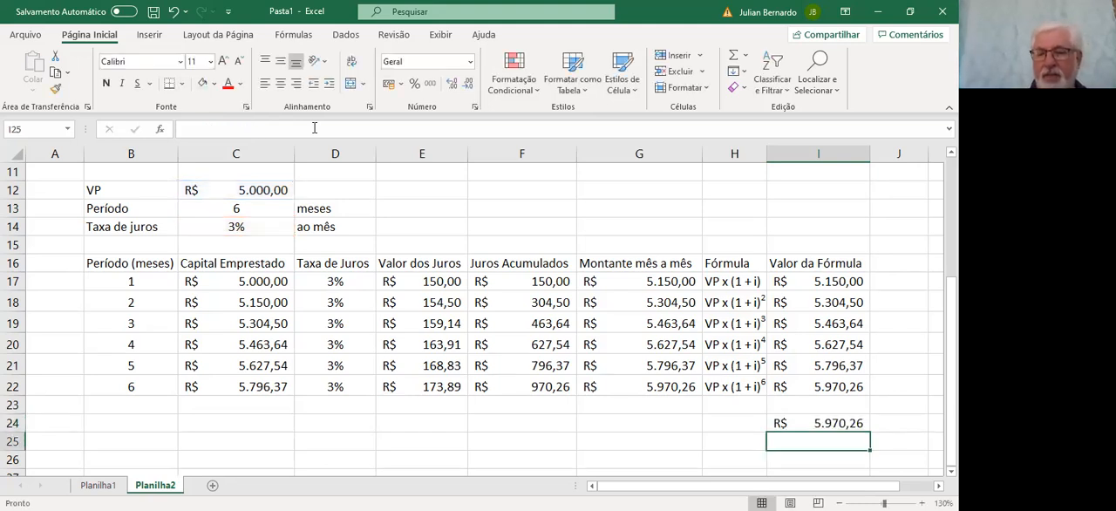
# Inspect the compound-interest formula in cell I24 with its referenced cells
pyautogui.press('Up')
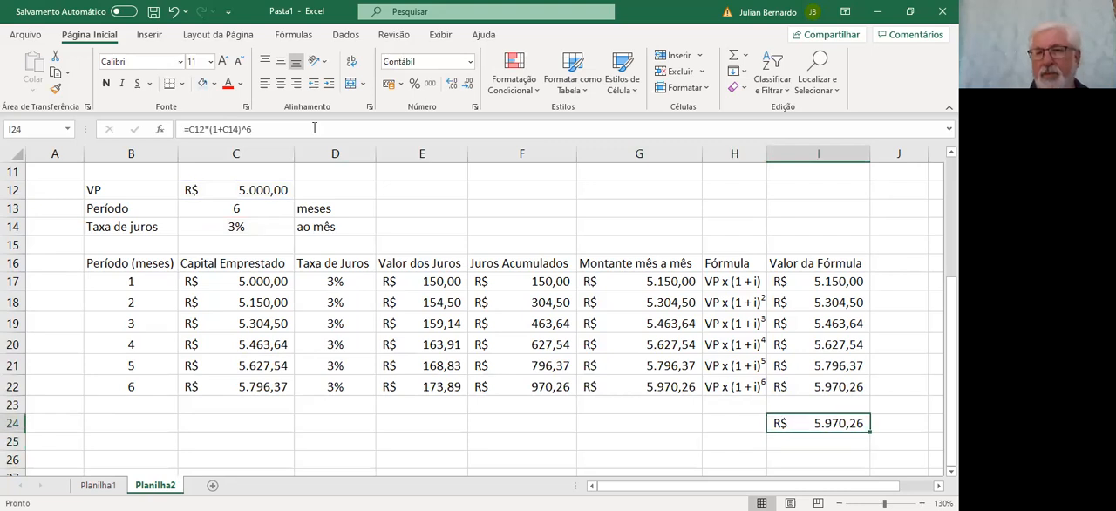
pyautogui.doubleClick(827, 425)
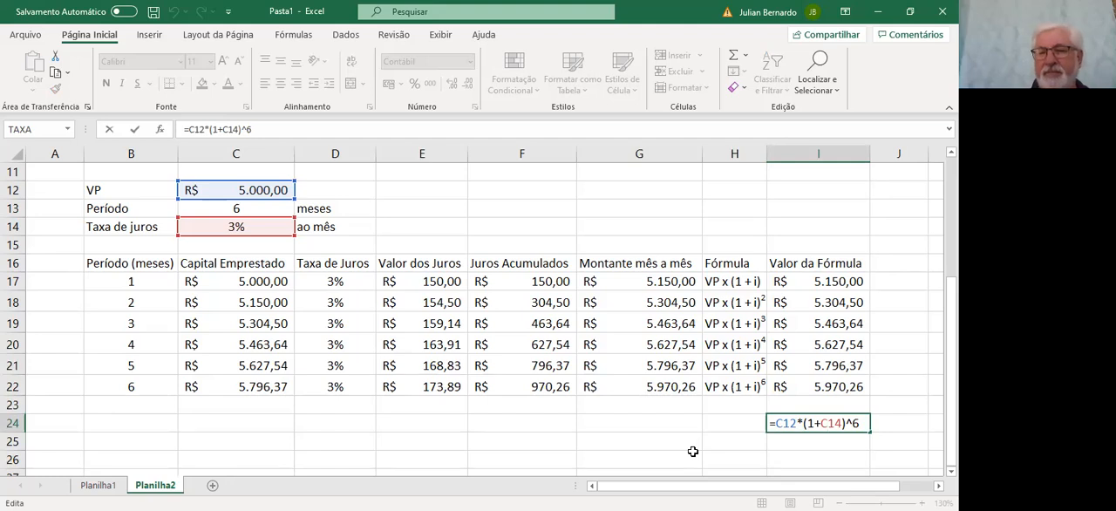
pyautogui.press('Return')
pyautogui.press('Down')
pyautogui.press('Down')
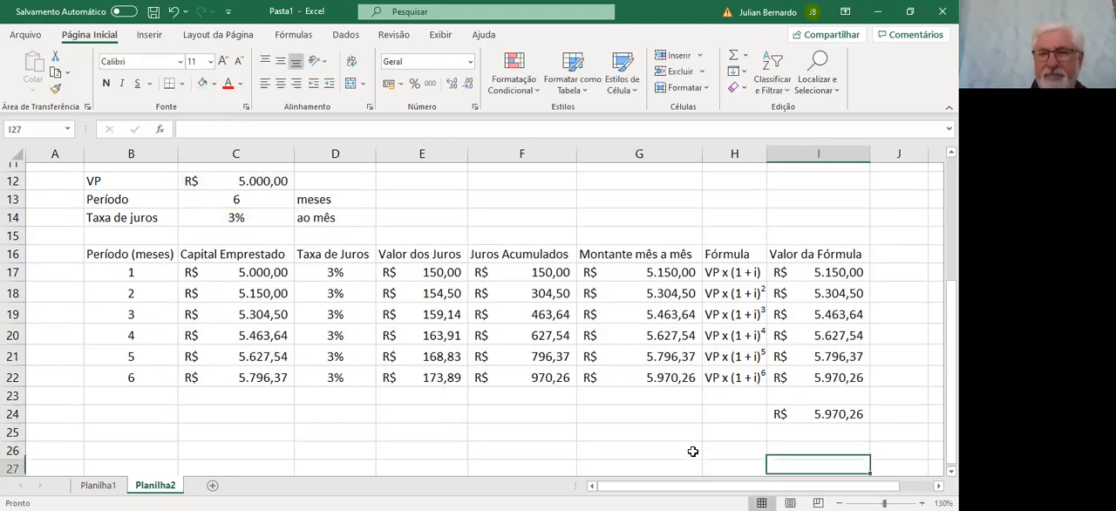
pyautogui.press('Left')
pyautogui.press('Left')
pyautogui.press('Left')
pyautogui.press('Left')
pyautogui.press('Left')
pyautogui.press('Left')
pyautogui.press('Left')
pyautogui.press('Up')
pyautogui.press('Up')
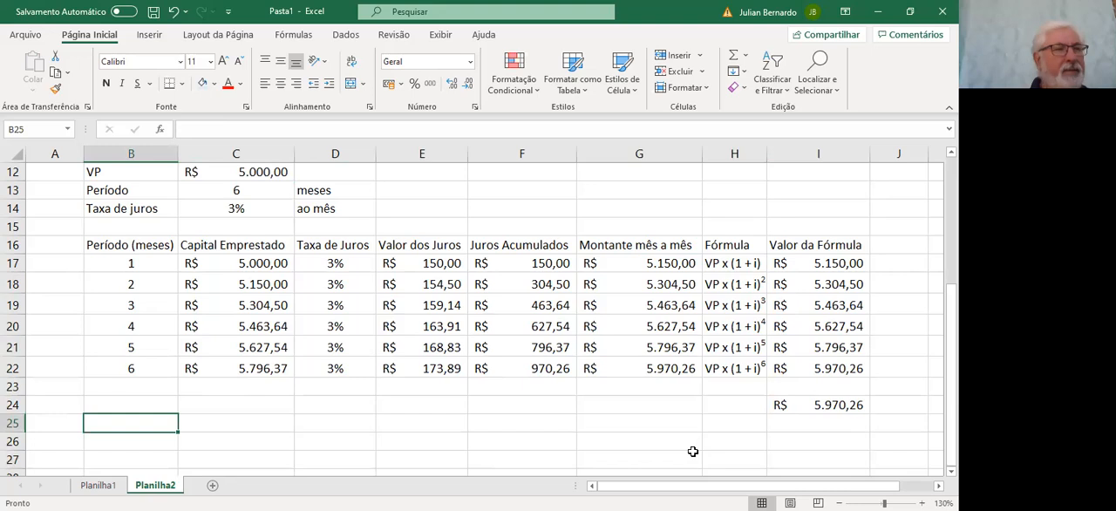
pyautogui.press('Right')
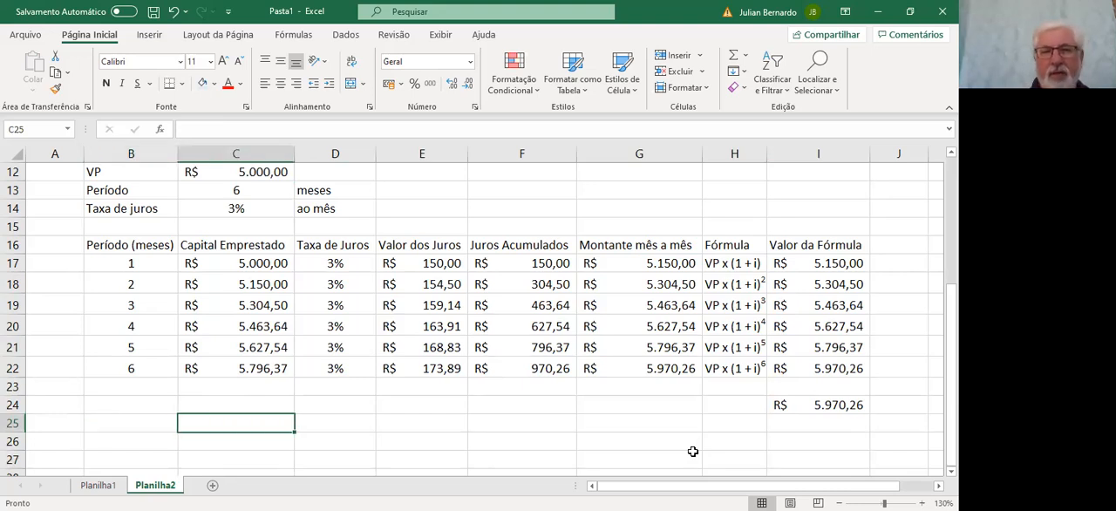
pyautogui.press('Down')
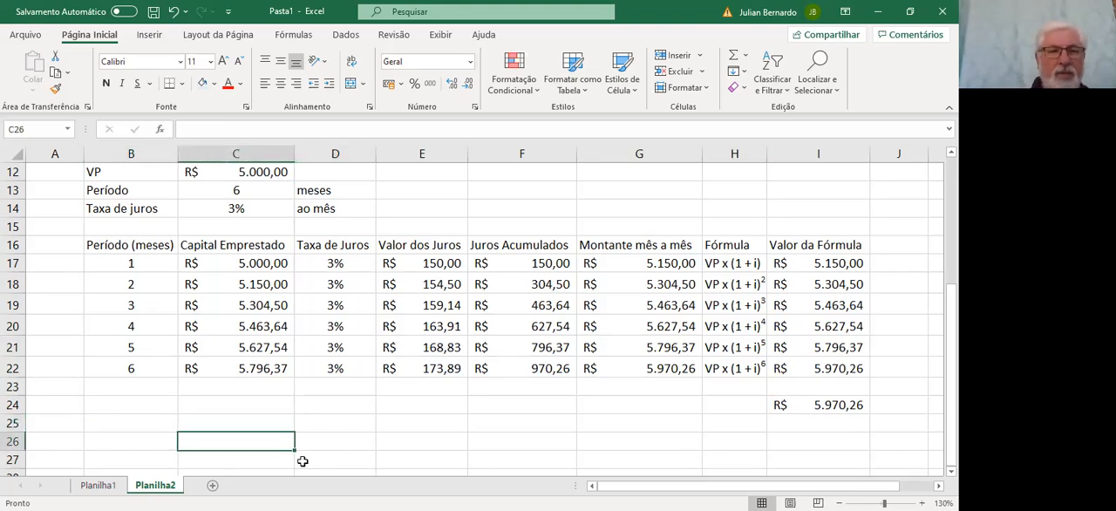
# Examine the simple-interest table on Planilha1, including the Juros Acumulados column and its formulas
pyautogui.click(102, 485)
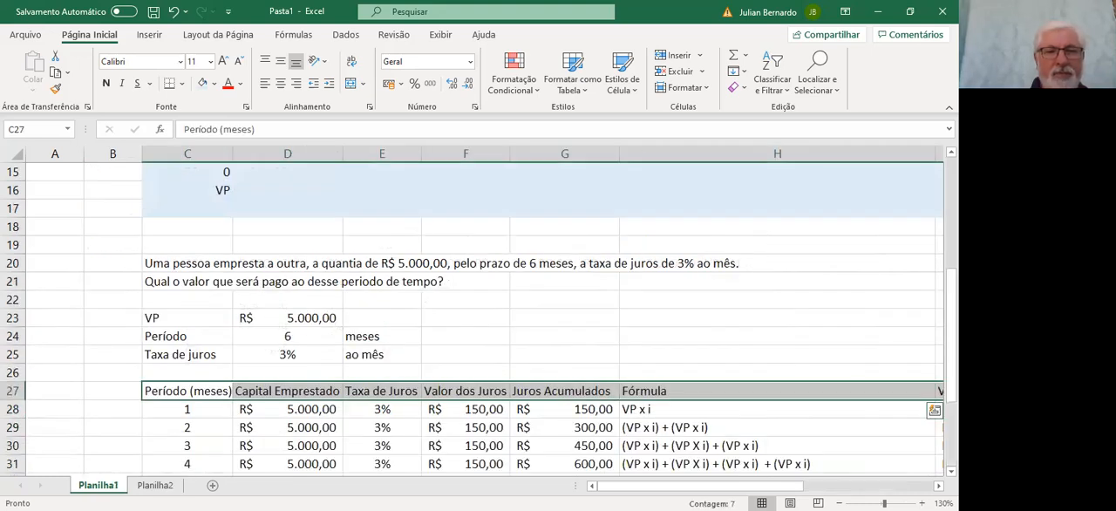
pyautogui.press('Down')
pyautogui.press('Down')
pyautogui.press('Down')
pyautogui.press('Down')
pyautogui.press('Down')
pyautogui.press('Down')
pyautogui.press('Down')
pyautogui.press('Down')
pyautogui.press('Down')
pyautogui.press('Down')
pyautogui.press('Down')
pyautogui.press('Down')
pyautogui.press('Down')
pyautogui.press('Down')
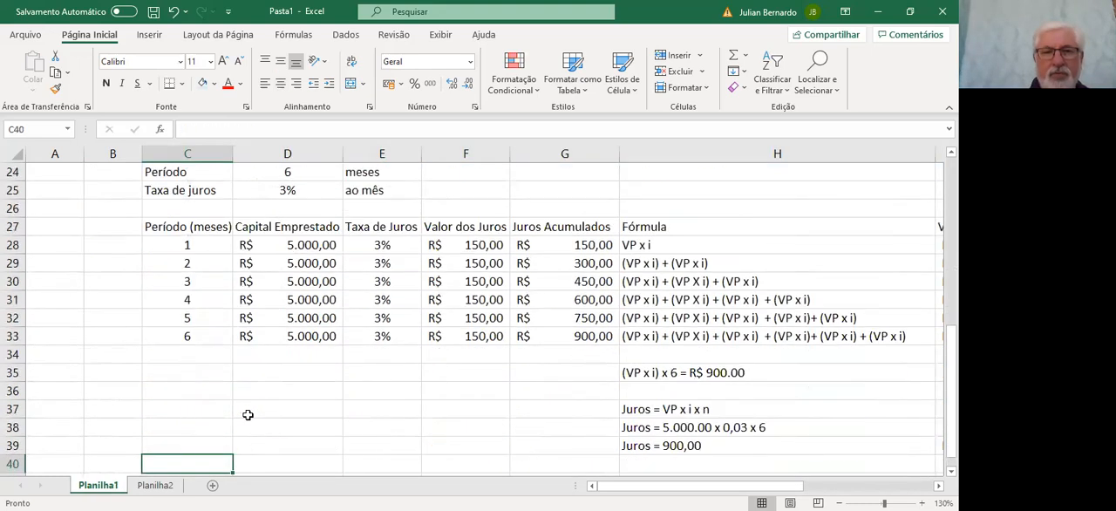
pyautogui.press('Up')
pyautogui.press('Up')
pyautogui.press('Up')
pyautogui.press('Up')
pyautogui.press('Up')
pyautogui.press('Up')
pyautogui.press('Up')
pyautogui.press('Up')
pyautogui.press('Up')
pyautogui.press('Up')
pyautogui.press('Up')
pyautogui.press('Up')
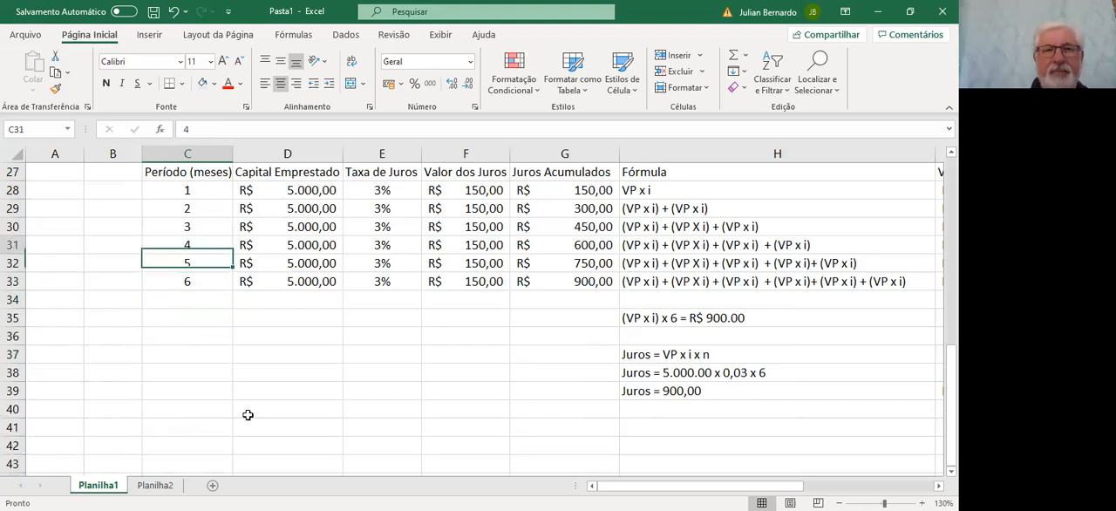
pyautogui.press('Up')
pyautogui.press('Right')
pyautogui.press('Right')
pyautogui.press('Right')
pyautogui.press('Right')
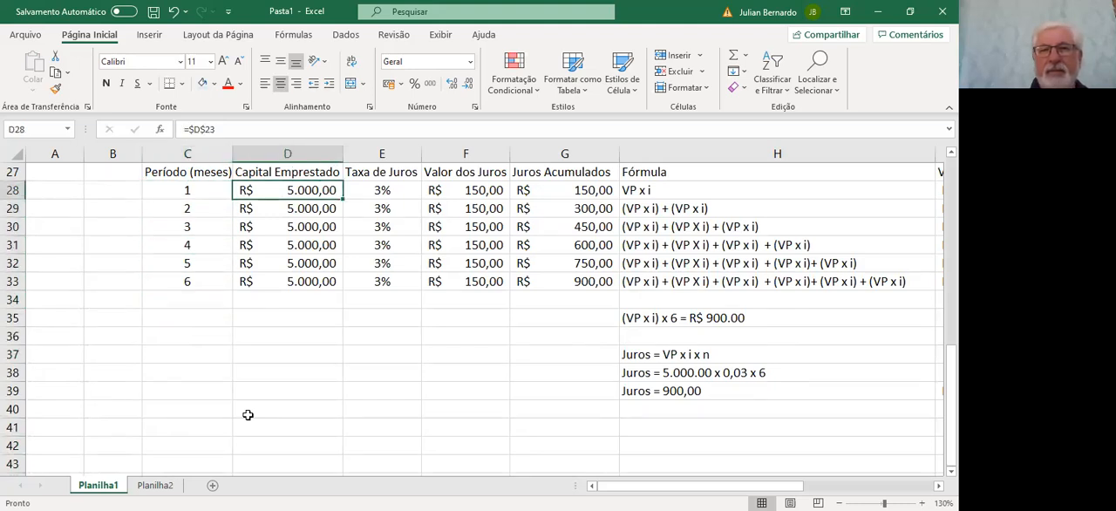
pyautogui.press('Down')
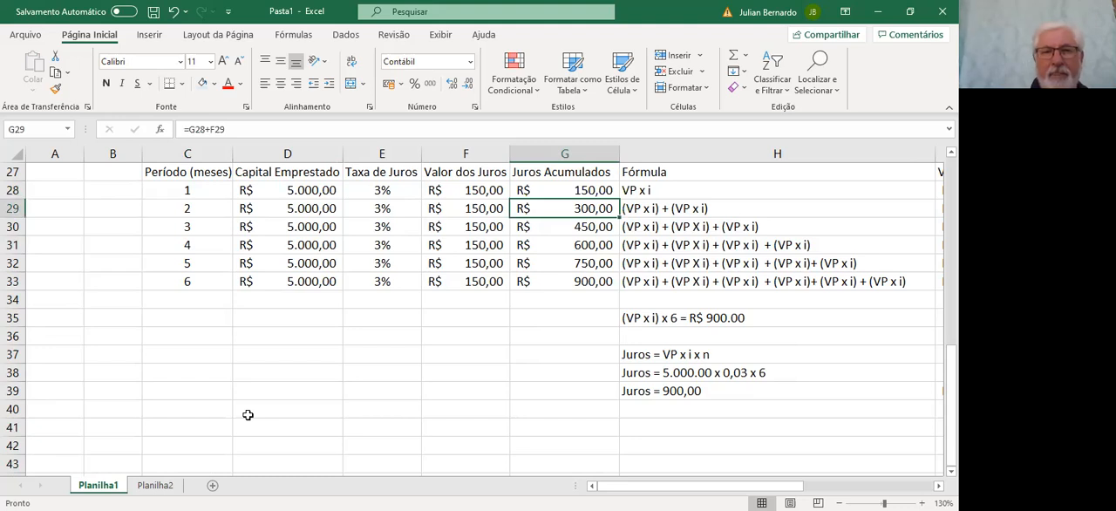
# Copy the Período (meses) column B16:B22 on Planilha2 and paste it starting at cell B26
pyautogui.click(156, 485)
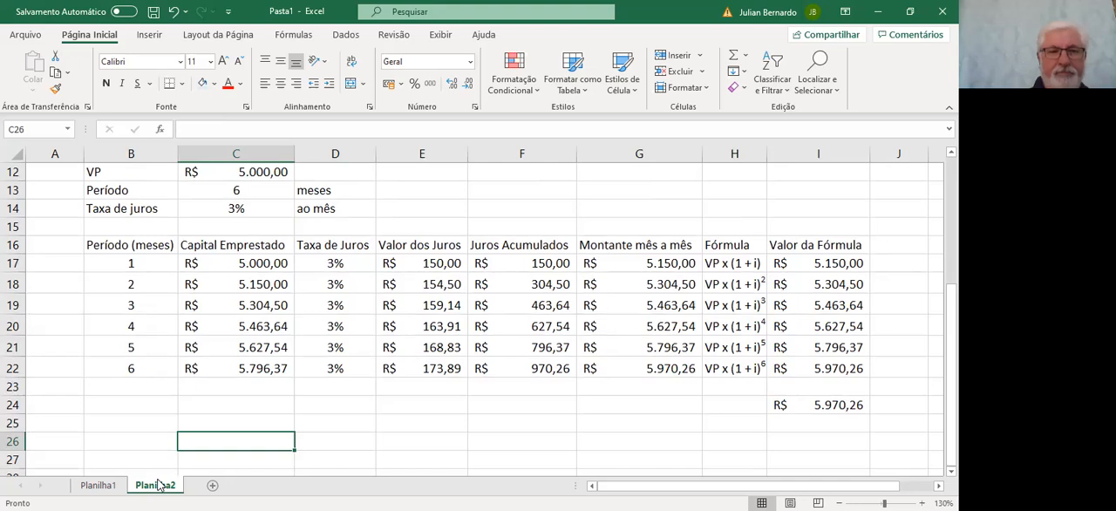
pyautogui.press('Left')
pyautogui.press('Up')
pyautogui.press('Up')
pyautogui.press('Up')
pyautogui.press('Up')
pyautogui.press('Up')
pyautogui.press('Up')
pyautogui.press('Up')
pyautogui.press('Up')
pyautogui.press('Up')
pyautogui.press('Up')
pyautogui.press('Up')
pyautogui.press('Down')
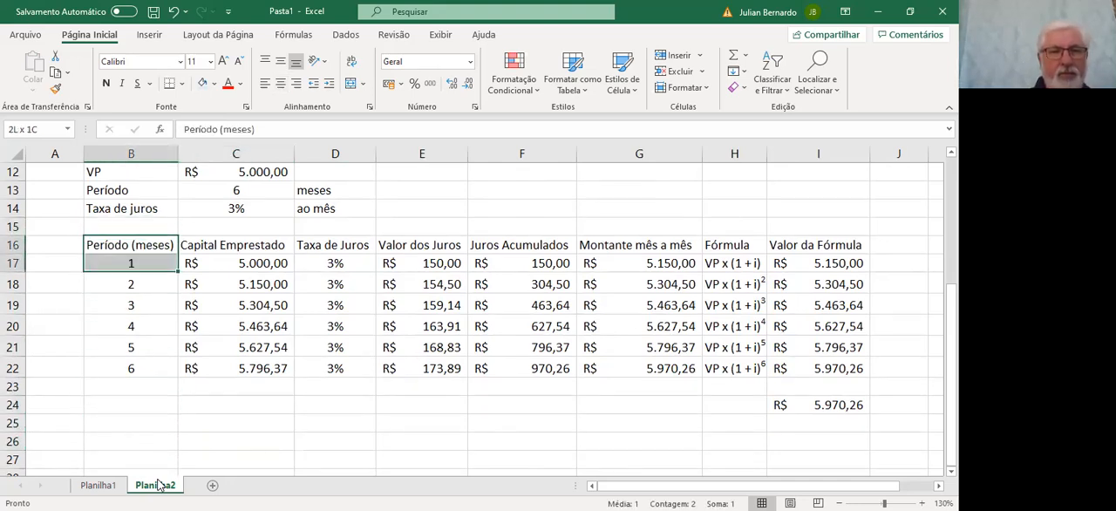
pyautogui.hotkey('shift', 'Down')
pyautogui.hotkey('shift', 'Down')
pyautogui.hotkey('shift', 'Down')
pyautogui.hotkey('shift', 'Down')
pyautogui.hotkey('shift', 'Down')
pyautogui.hotkey('shift', 'Down')
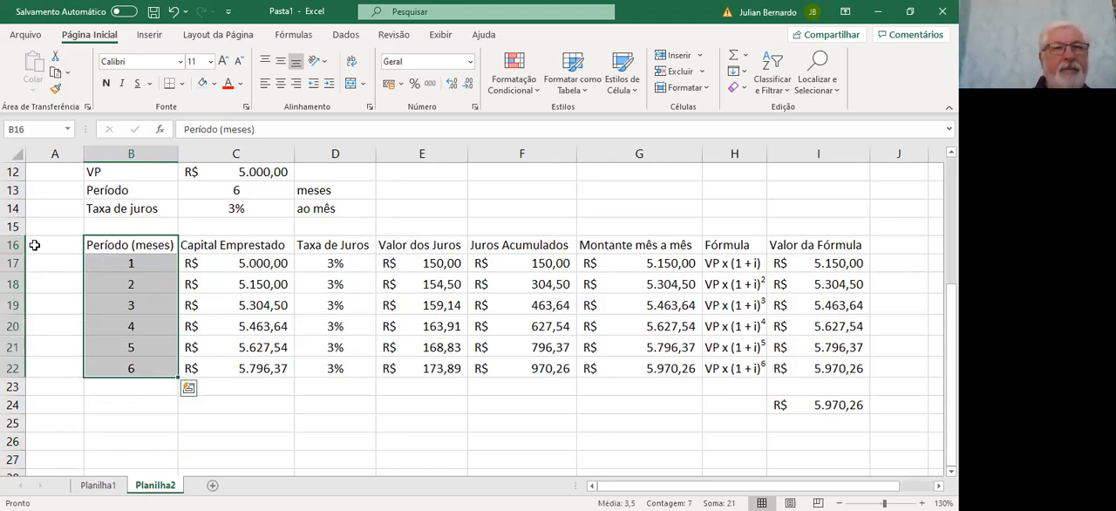
pyautogui.click(55, 74)
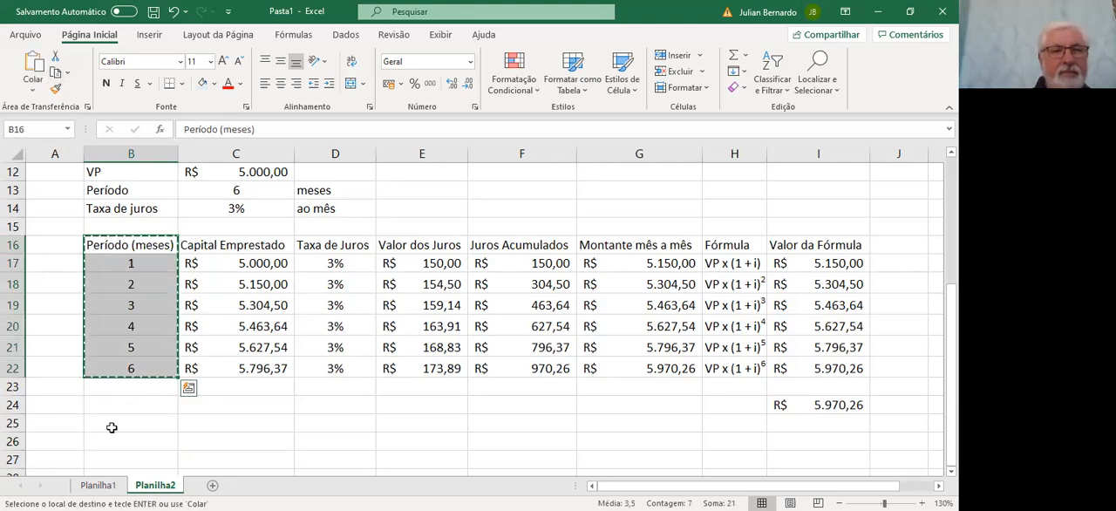
pyautogui.click(113, 440)
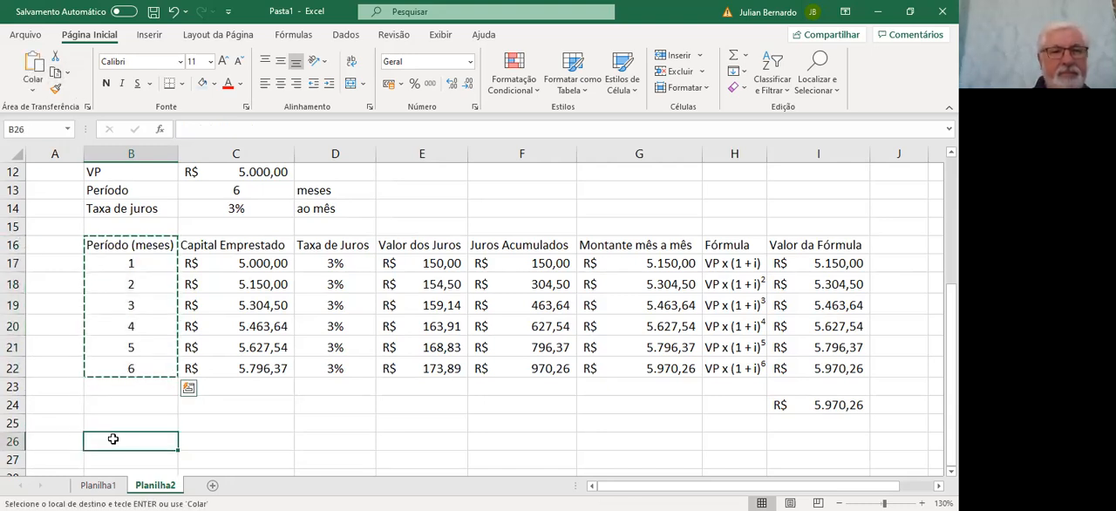
pyautogui.click(33, 68)
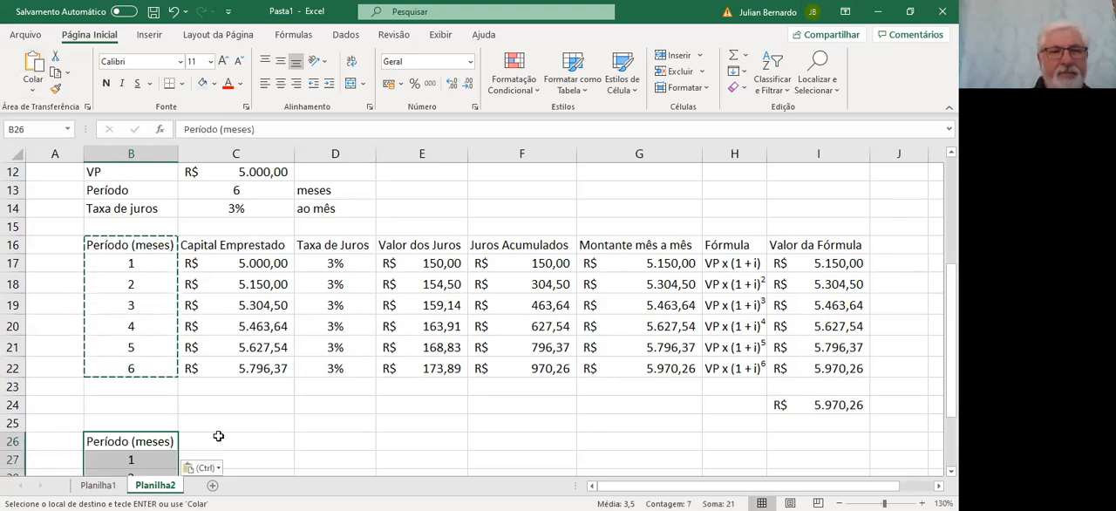
# Enter the column header Juros Simples Acum in cell C26
pyautogui.click(218, 437)
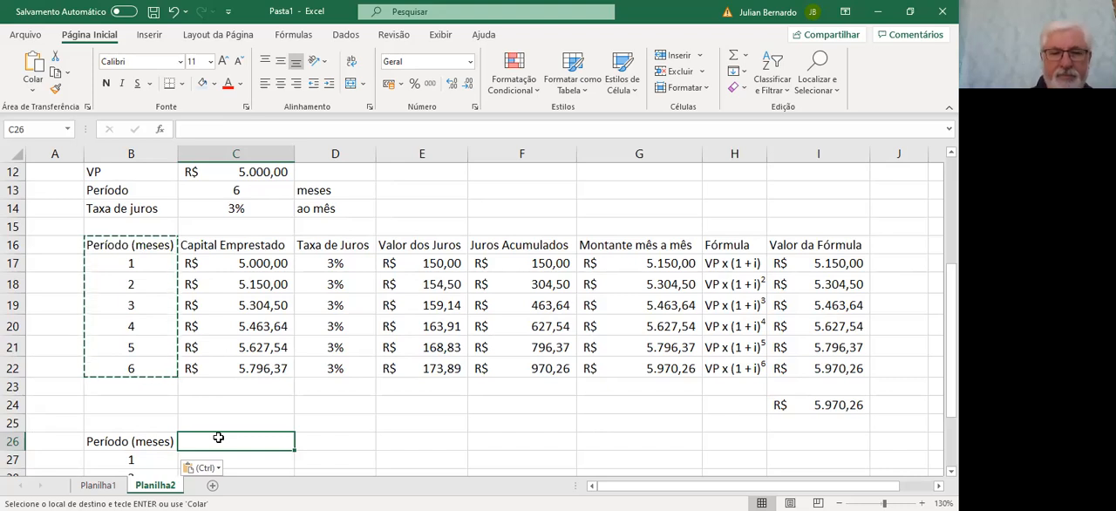
pyautogui.write('Juros')
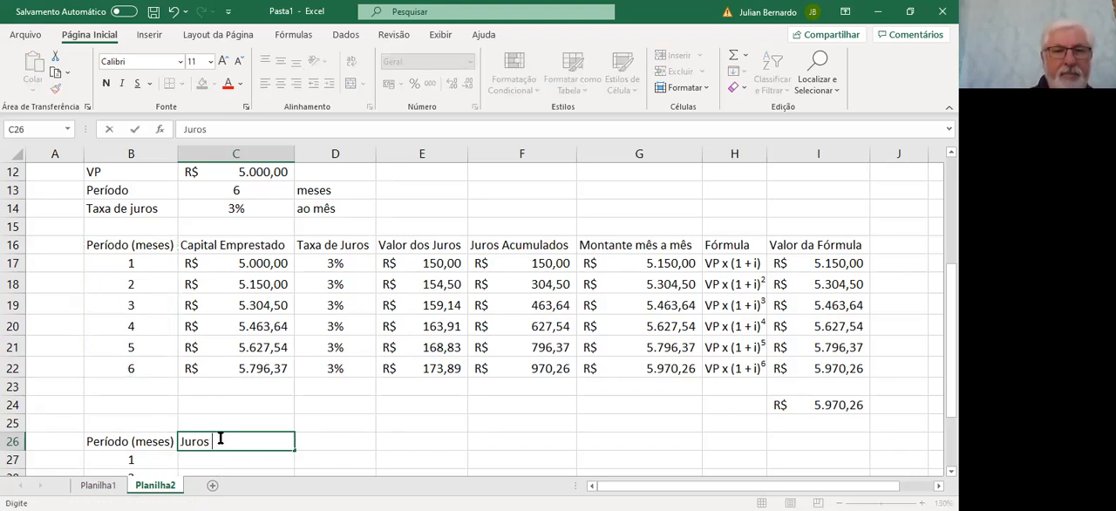
pyautogui.write(' Simpl')
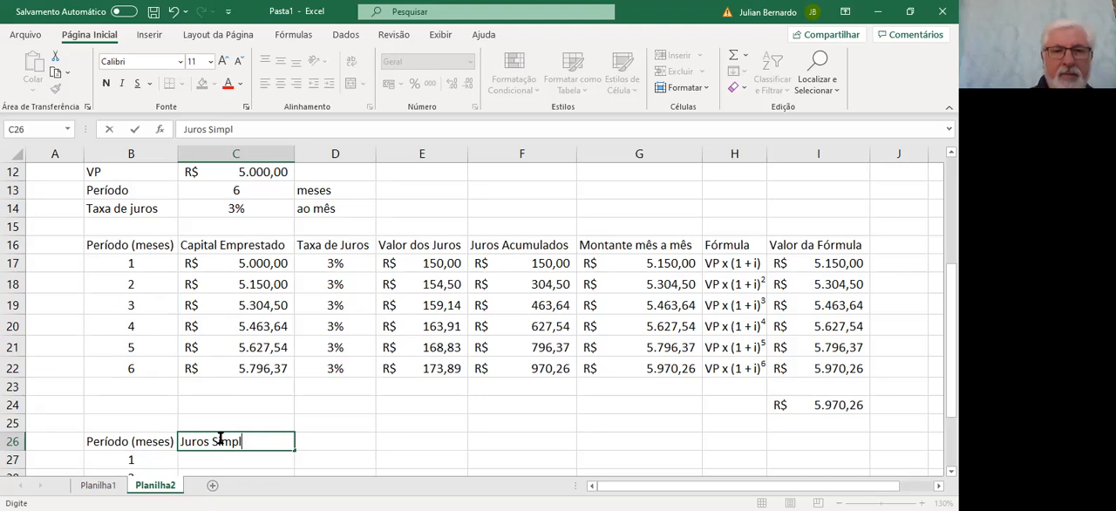
pyautogui.write('es Acum')
pyautogui.press('Tab')
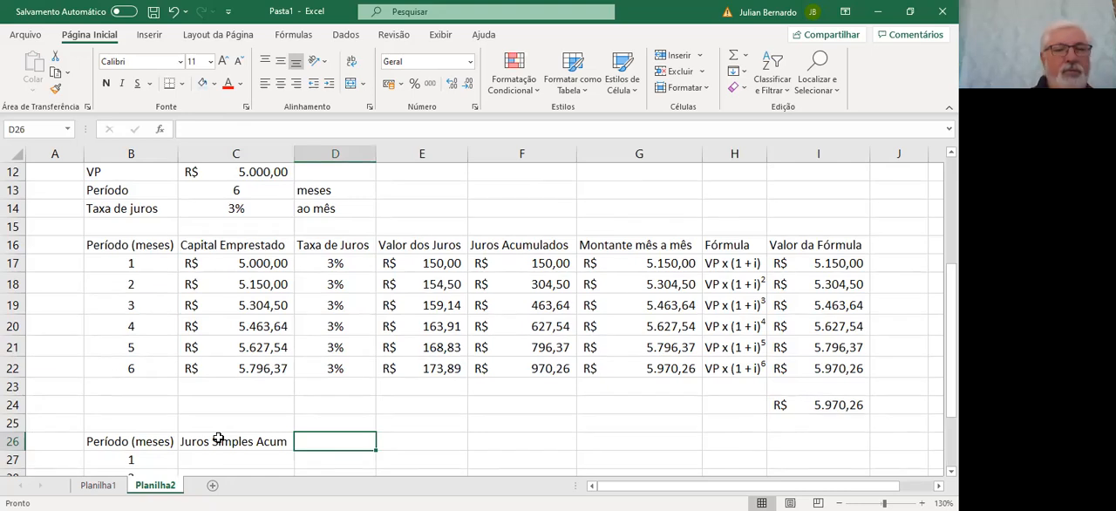
# Enter the header Juros Compostos Acum in cell D26 and widen column D to fit the text
pyautogui.write('J')
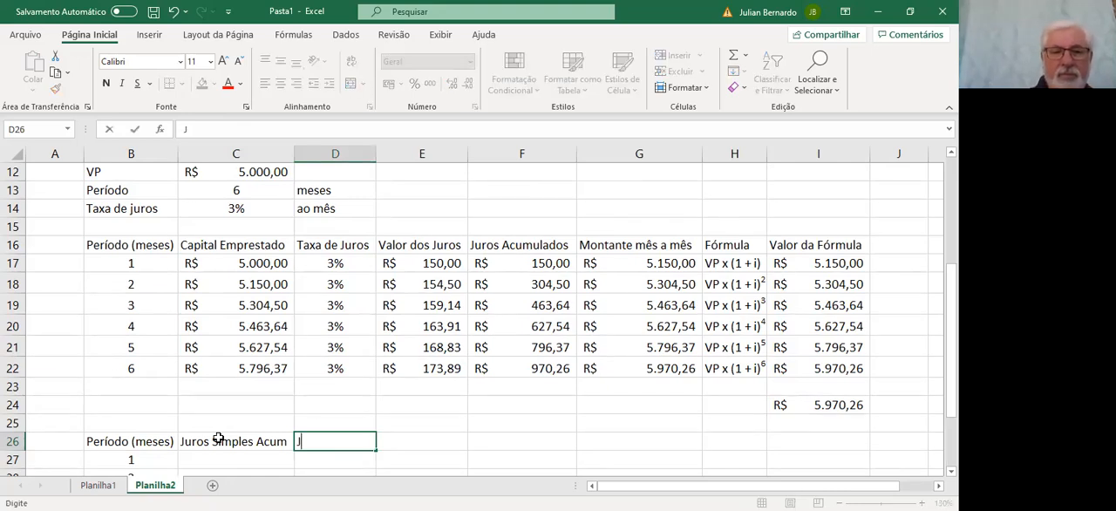
pyautogui.write('uros Co')
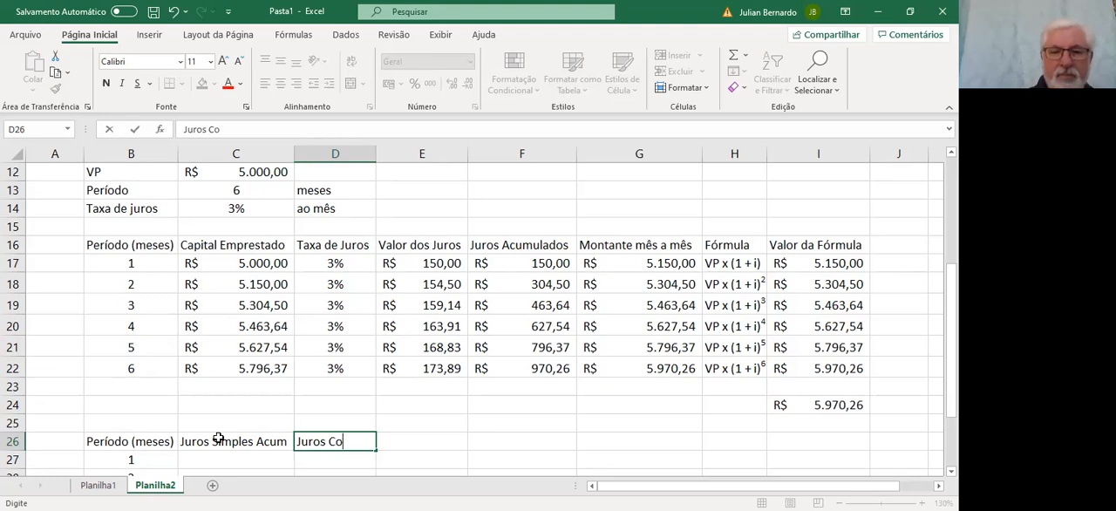
pyautogui.write('mpostos')
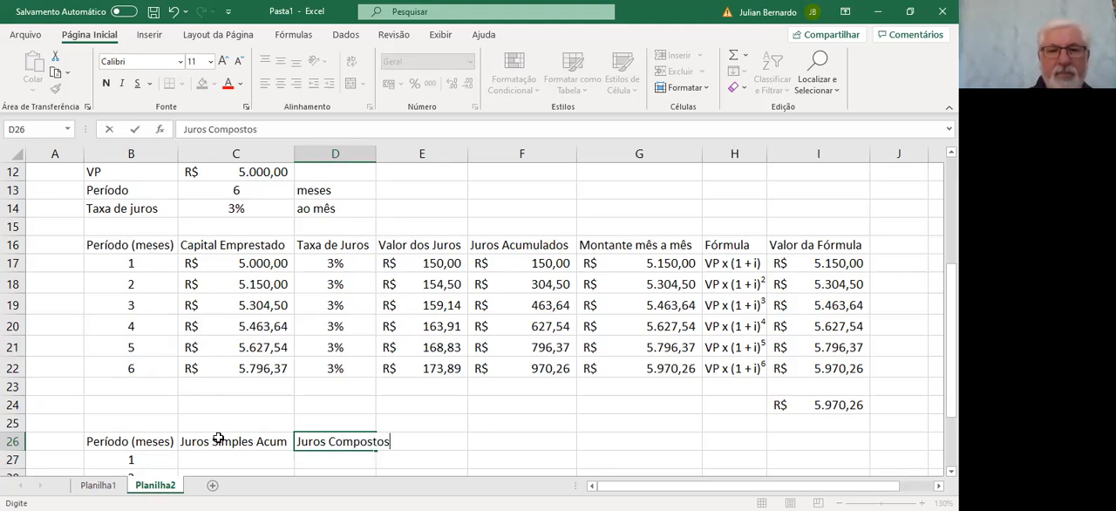
pyautogui.write(' Acum')
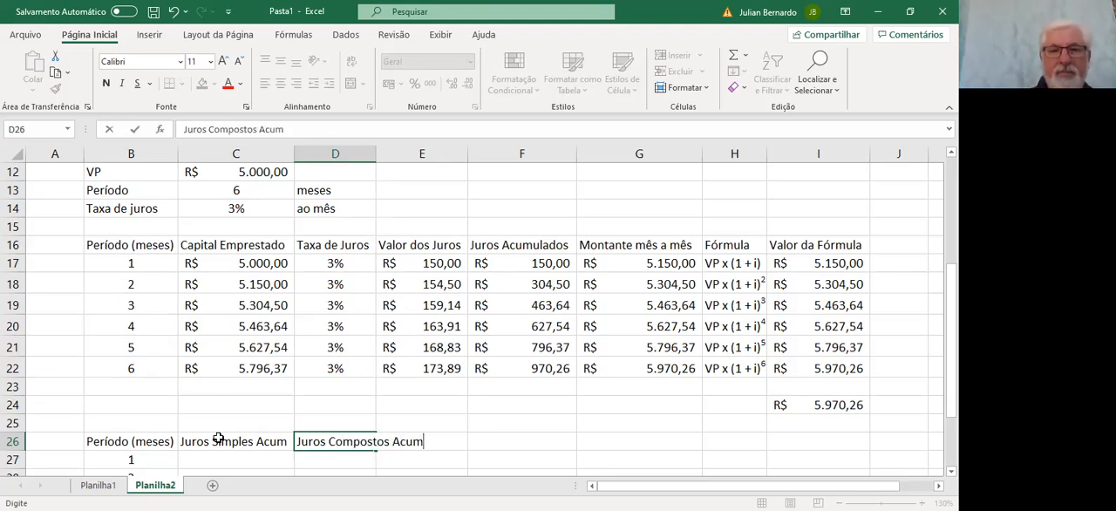
pyautogui.press('Return')
pyautogui.click(316, 439)
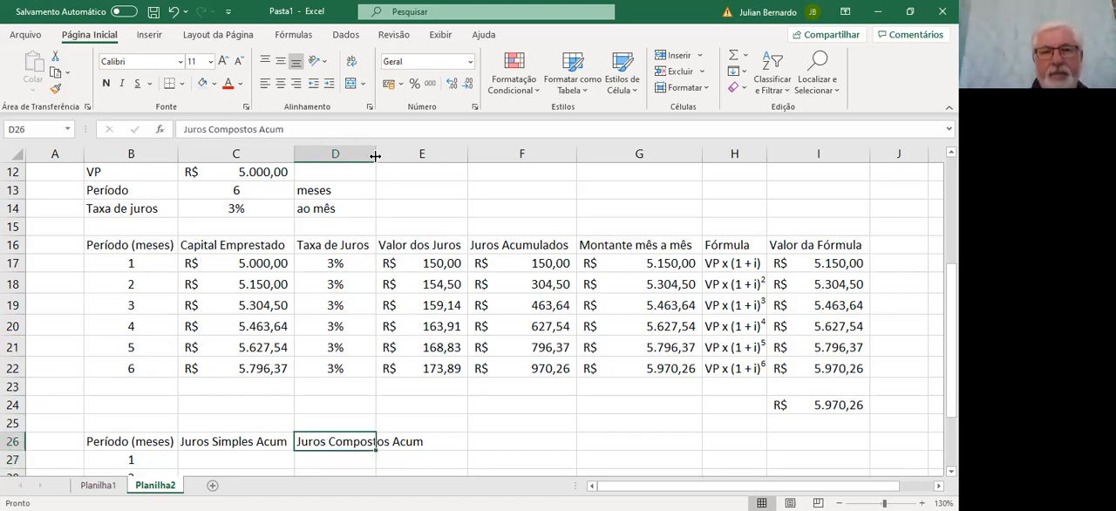
pyautogui.moveTo(375, 155); pyautogui.dragTo(427, 156)
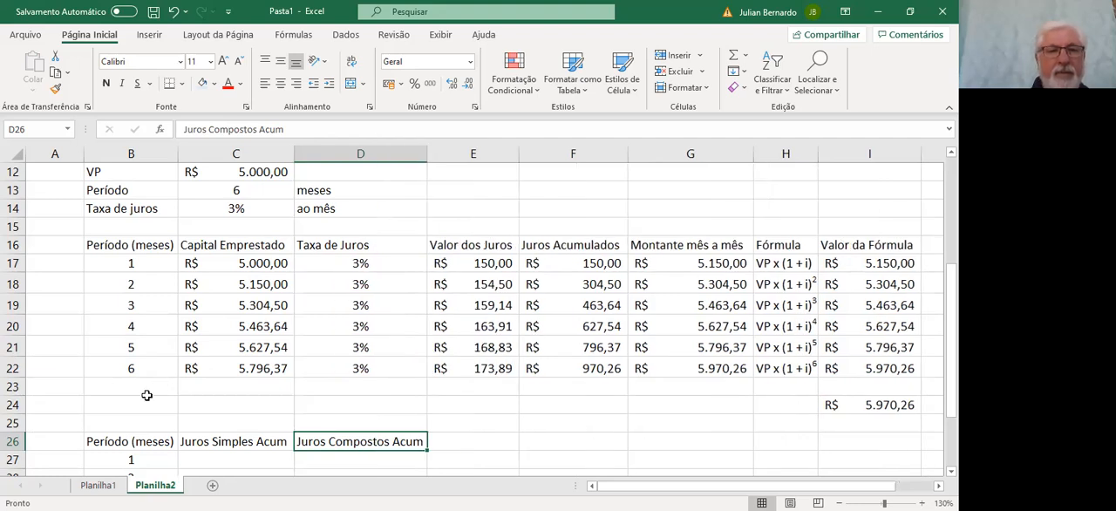
# Link cell D27 to the first Juros Acumulados value with =F17 and fill the formula down to D32
pyautogui.press('Return')
pyautogui.scroll(-2, 115, 440)
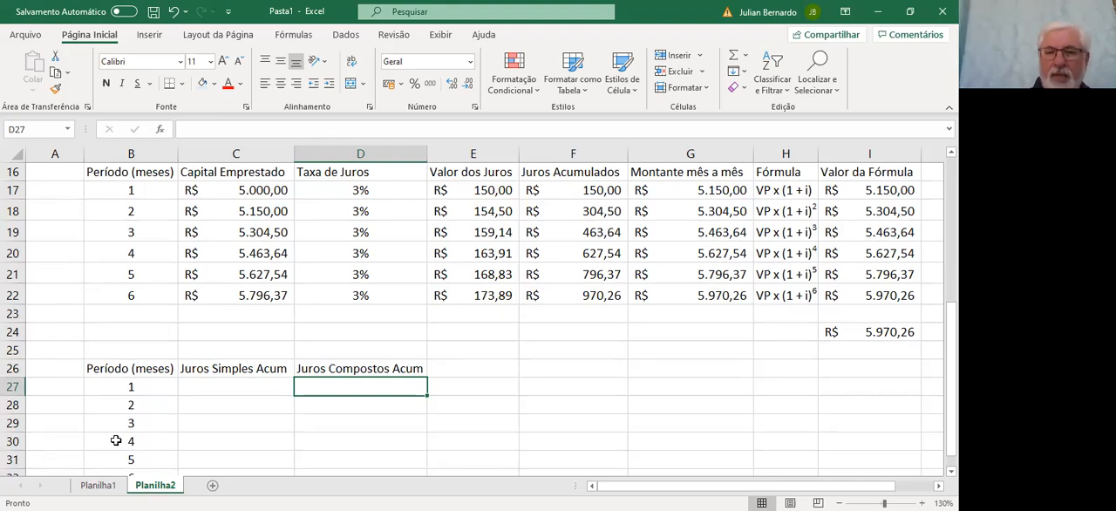
pyautogui.write('=')
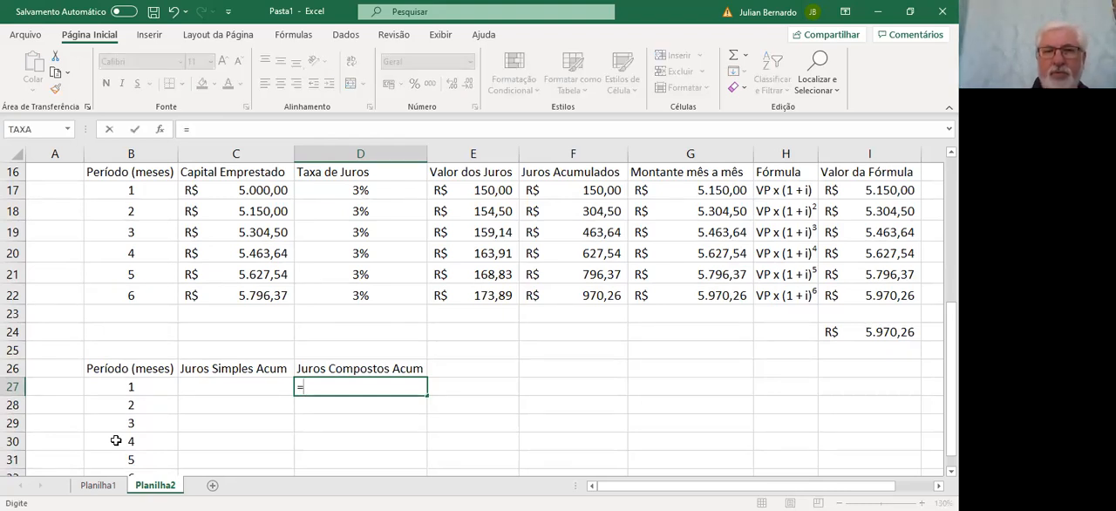
pyautogui.press('Up')
pyautogui.press('Up')
pyautogui.press('Up')
pyautogui.press('Up')
pyautogui.press('Up')
pyautogui.press('Up')
pyautogui.press('Up')
pyautogui.press('Up')
pyautogui.press('Up')
pyautogui.press('Up')
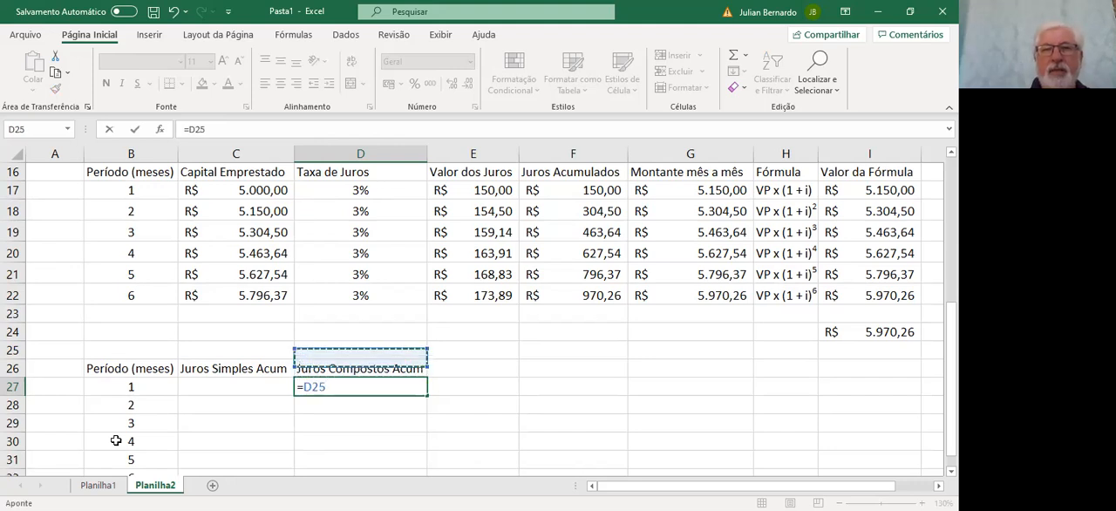
pyautogui.press('Right')
pyautogui.press('Right')
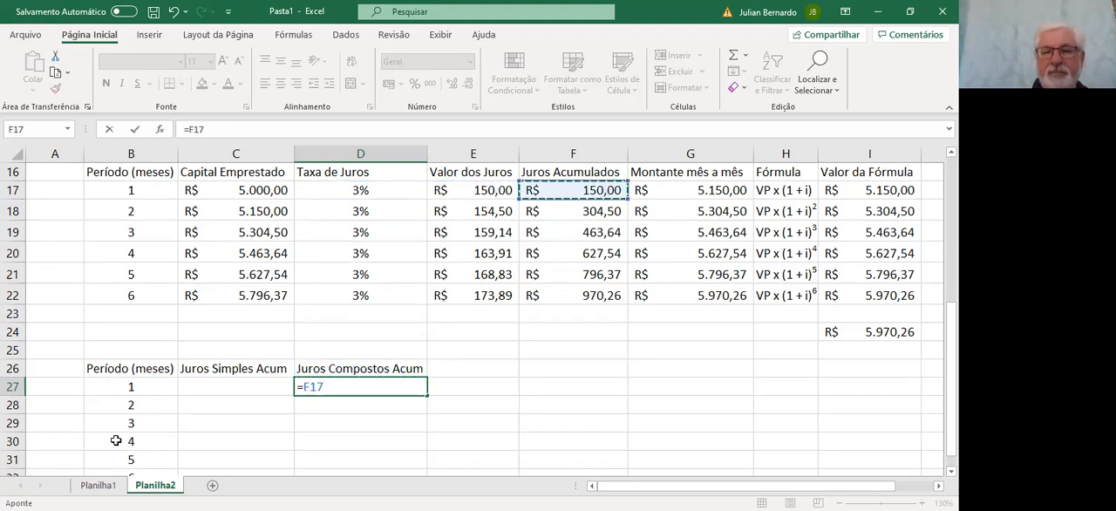
pyautogui.press('Return')
pyautogui.press('Up')
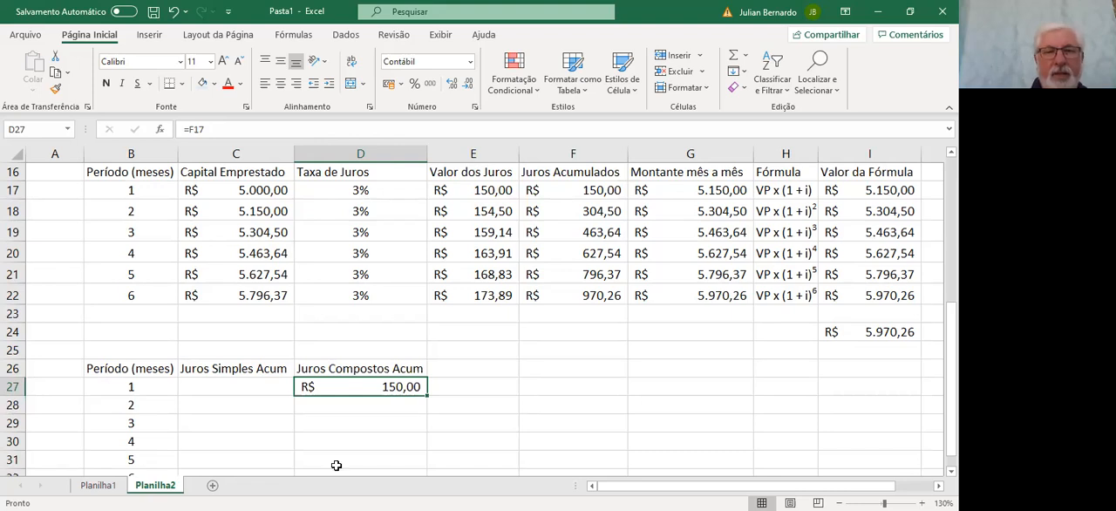
pyautogui.moveTo(427, 395); pyautogui.dragTo(424, 448)
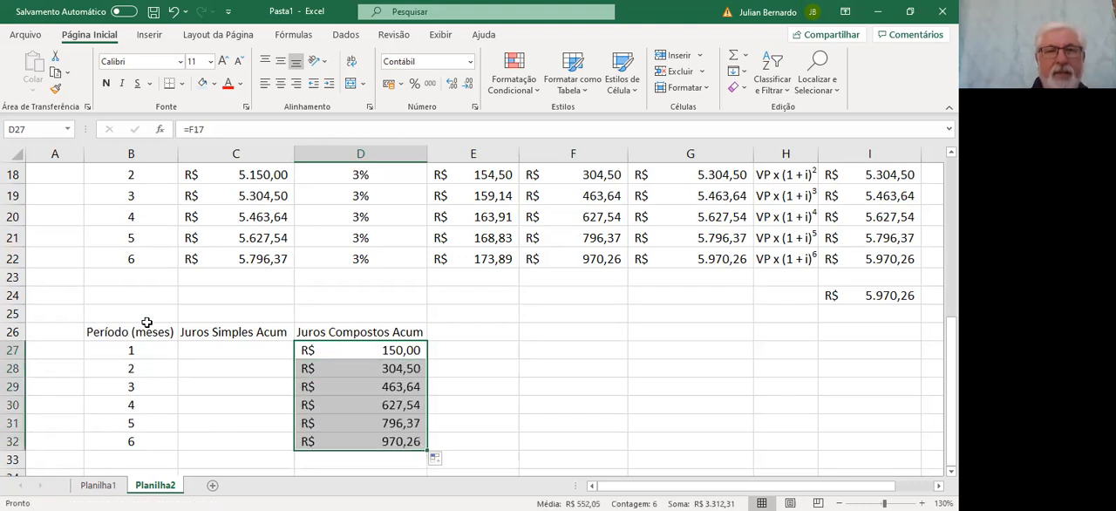
# Link cell C27 to the simple-interest table with =Planilha1!G28 and fill the formula down to C32
pyautogui.click(211, 348)
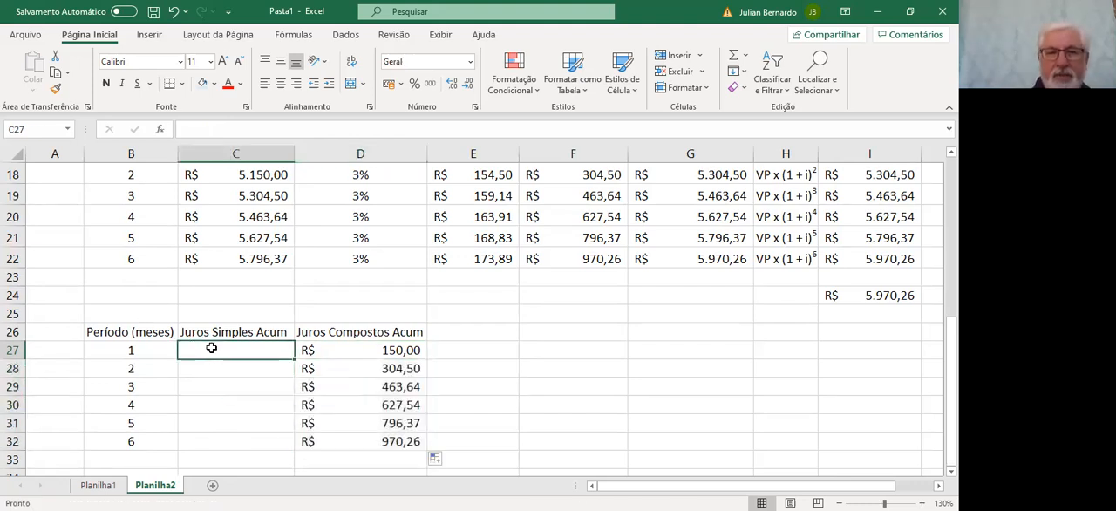
pyautogui.write('=')
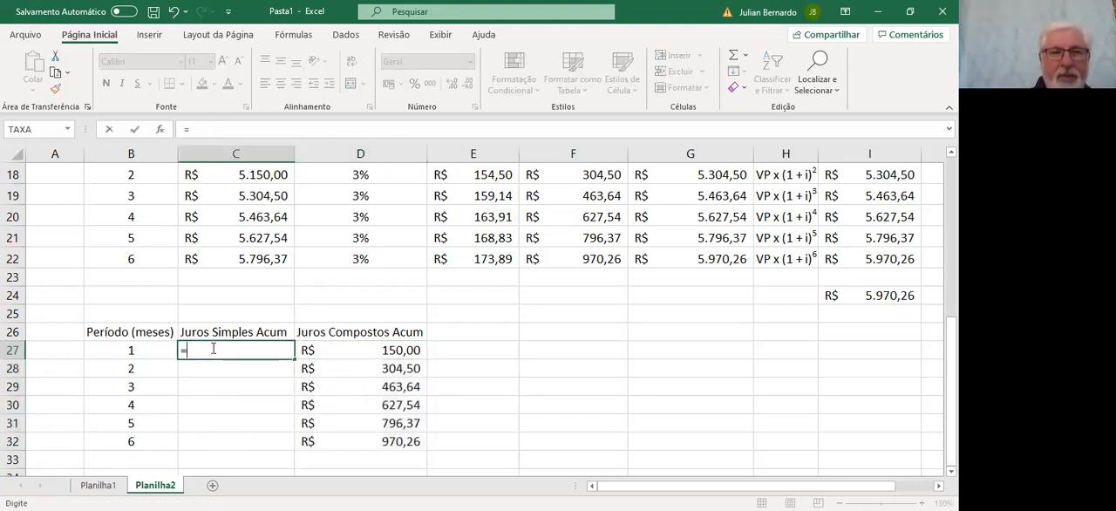
pyautogui.click(95, 485)
pyautogui.click(556, 195)
pyautogui.press('Return')
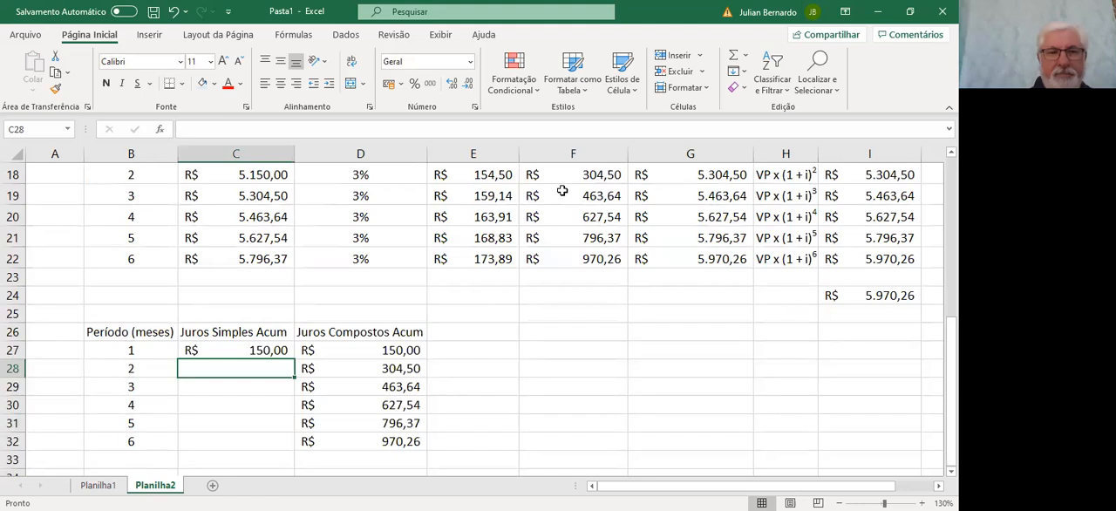
pyautogui.click(227, 347)
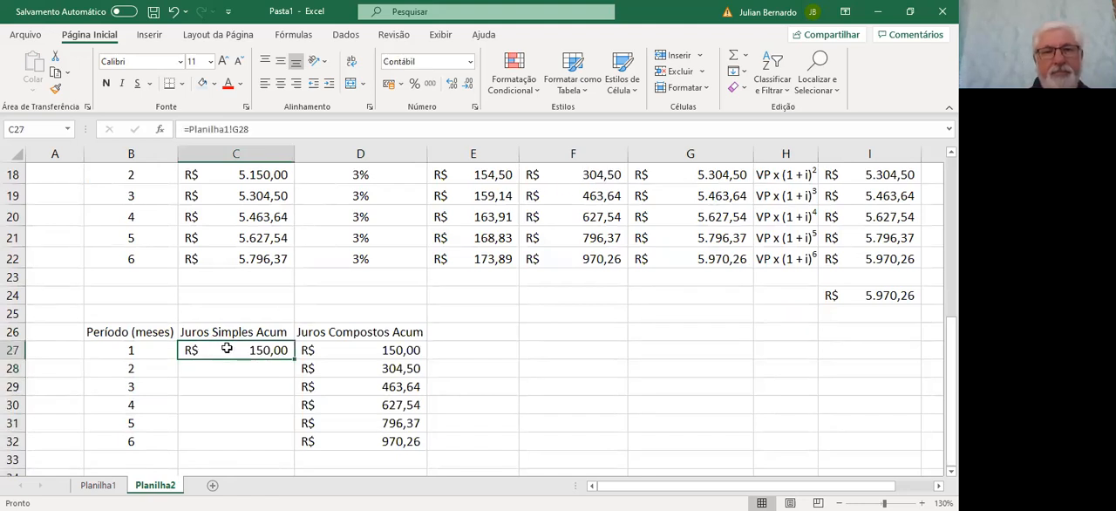
pyautogui.moveTo(294, 357); pyautogui.dragTo(283, 445)
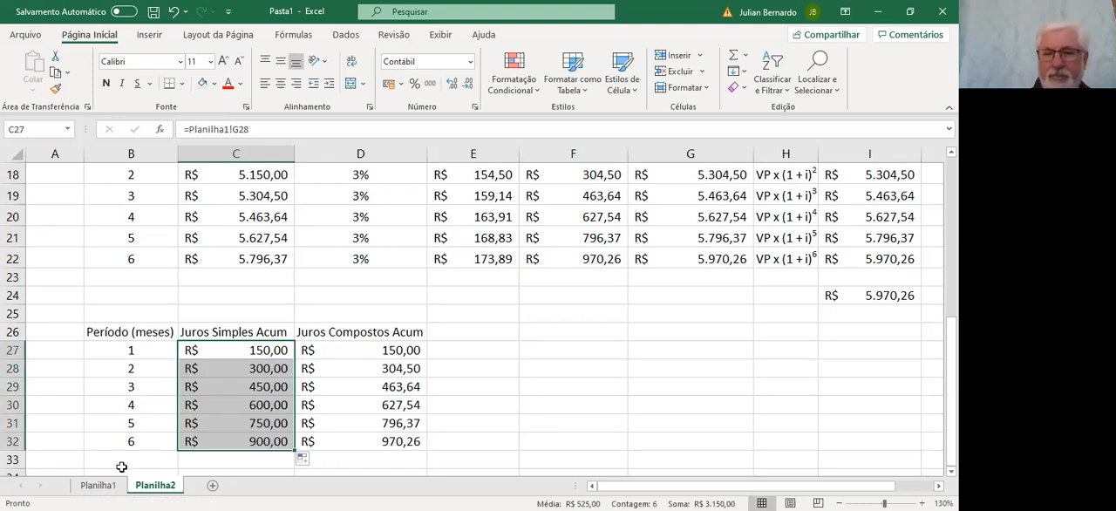
# Compare the accumulated simple and compound interest across the periods in B27:D32, especially in month 6
pyautogui.press('Down')
pyautogui.press('Down')
pyautogui.press('Down')
pyautogui.press('Down')
pyautogui.press('Down')
pyautogui.press('Up')
pyautogui.press('Up')
pyautogui.press('Up')
pyautogui.press('Up')
pyautogui.press('Up')
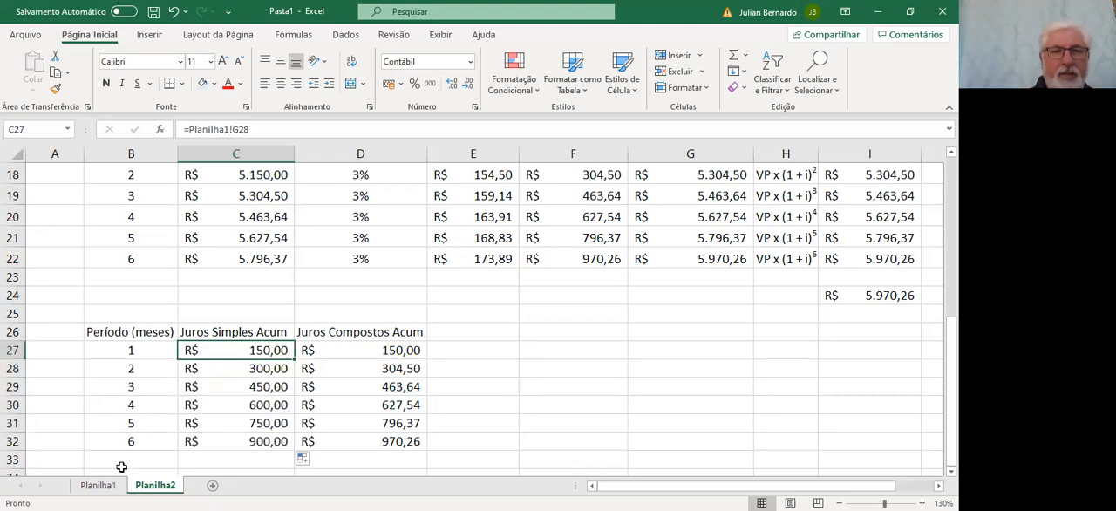
pyautogui.press('Left')
pyautogui.press('Down')
pyautogui.press('Down')
pyautogui.press('Down')
pyautogui.press('Down')
pyautogui.press('Down')
pyautogui.press('Down')
pyautogui.press('Down')
pyautogui.press('Down')
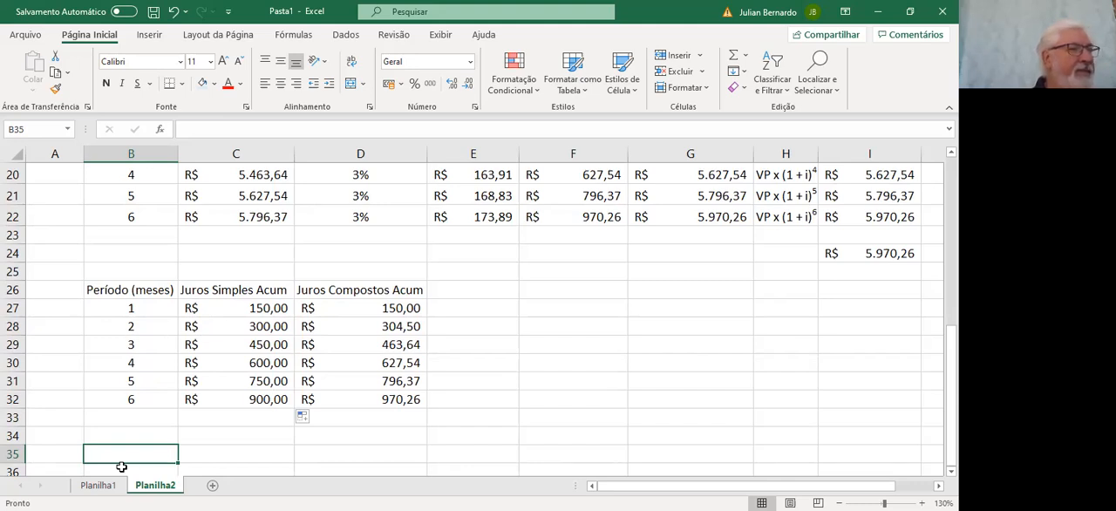
pyautogui.press('Up')
pyautogui.press('Up')
pyautogui.press('Up')
pyautogui.press('Right')
pyautogui.press('Right')
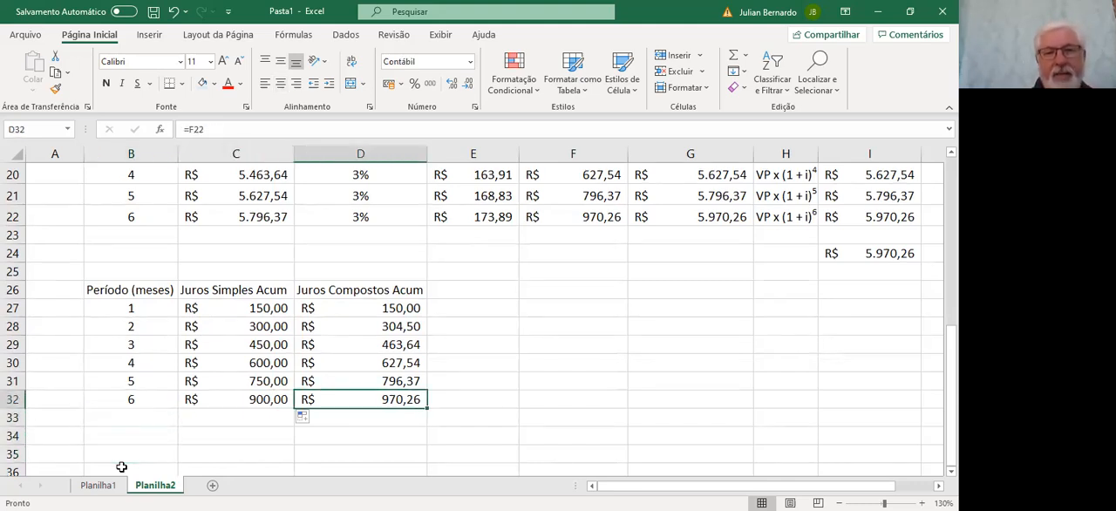
pyautogui.press('Left')
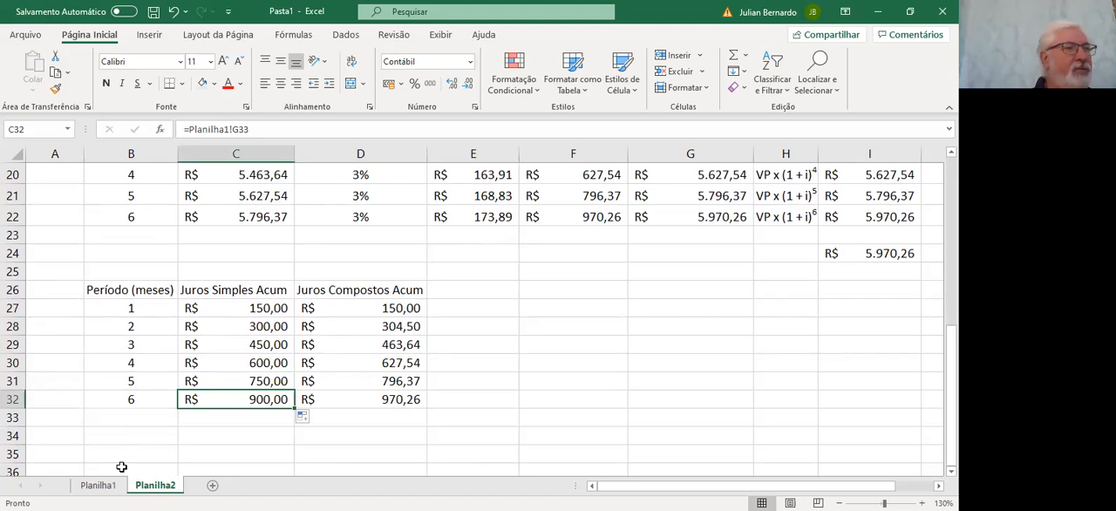
pyautogui.press('Right')
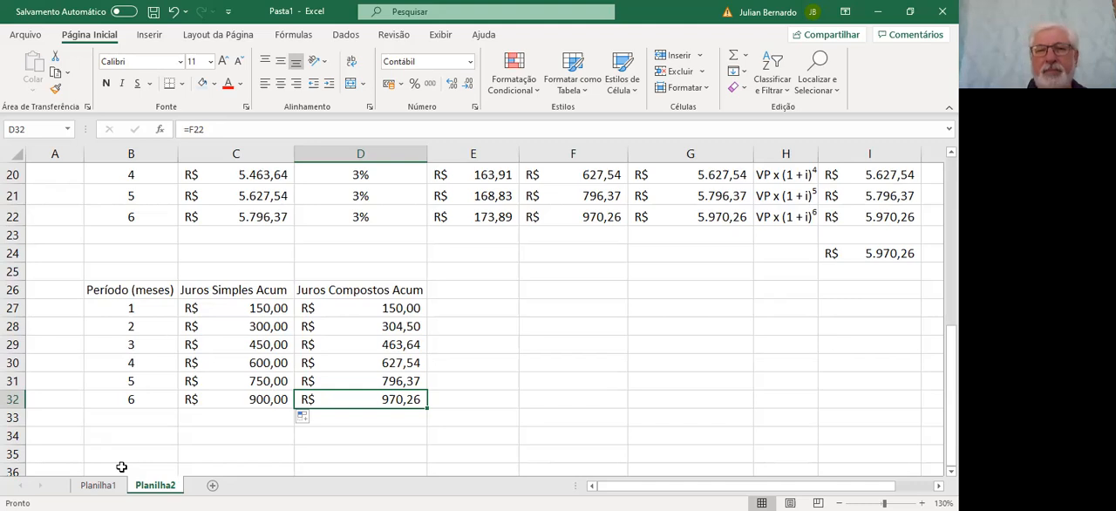
pyautogui.click(577, 398)
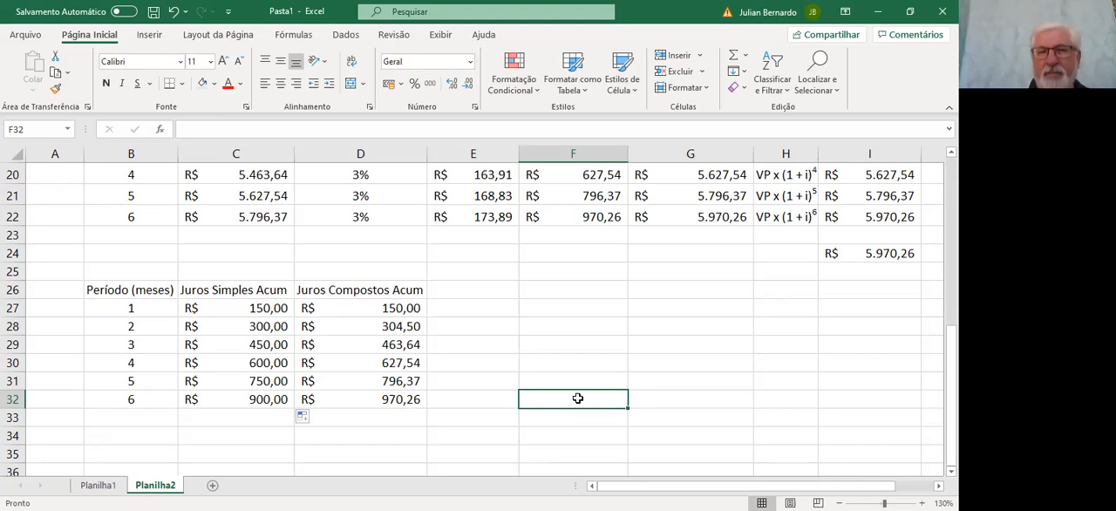